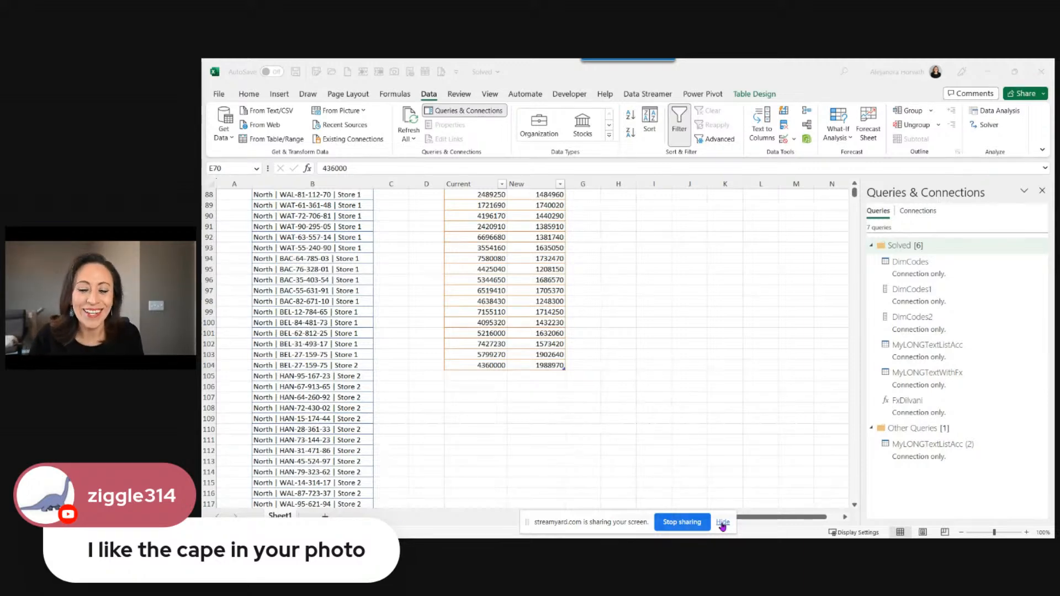
Dismiss the screen-sharing notice and return to the first rows of the Code table on Sheet1
click(722, 524)
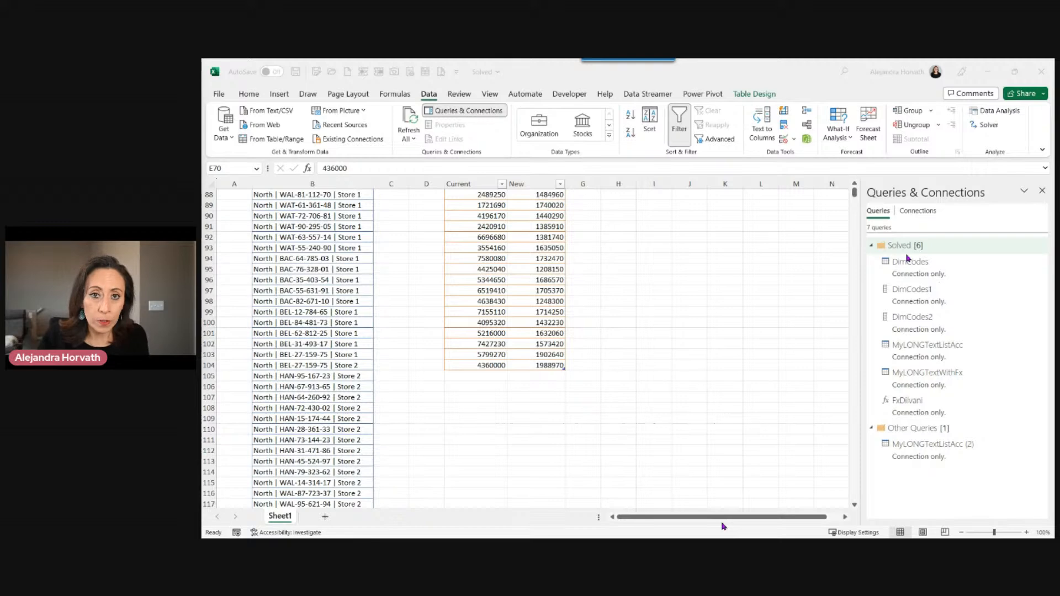
click(338, 321)
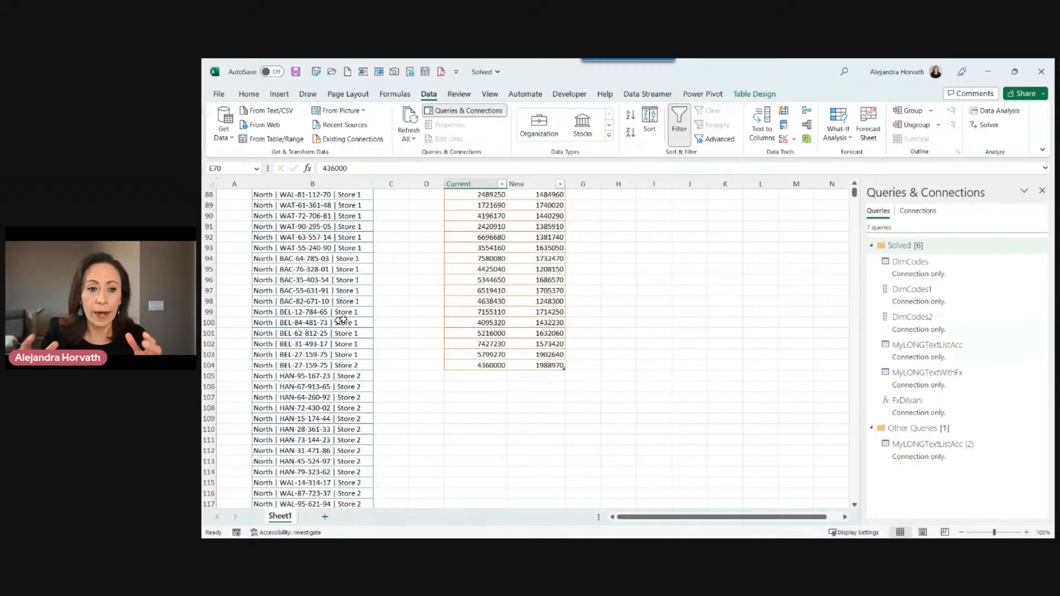
scroll(339, 315, up, 4)
click(337, 302)
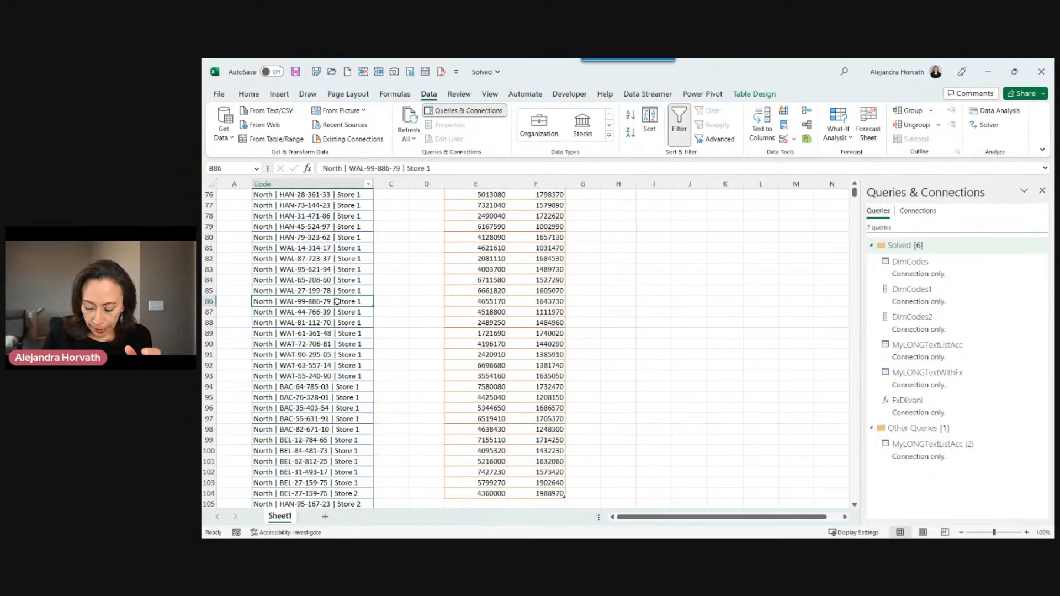
key(ctrl+Home)
click(348, 258)
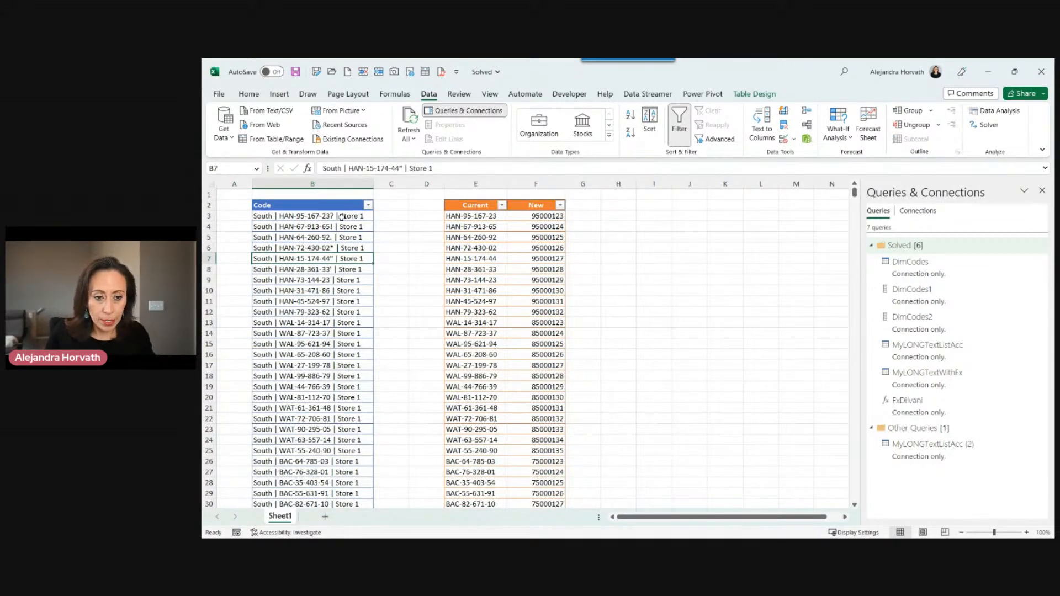
Enlarge the worksheet view to 160% and close the Queries & Connections pane
ctrl+scroll(378, 379, up, 2)
ctrl+scroll(395, 371, up, 2)
scroll(699, 282, up, 2)
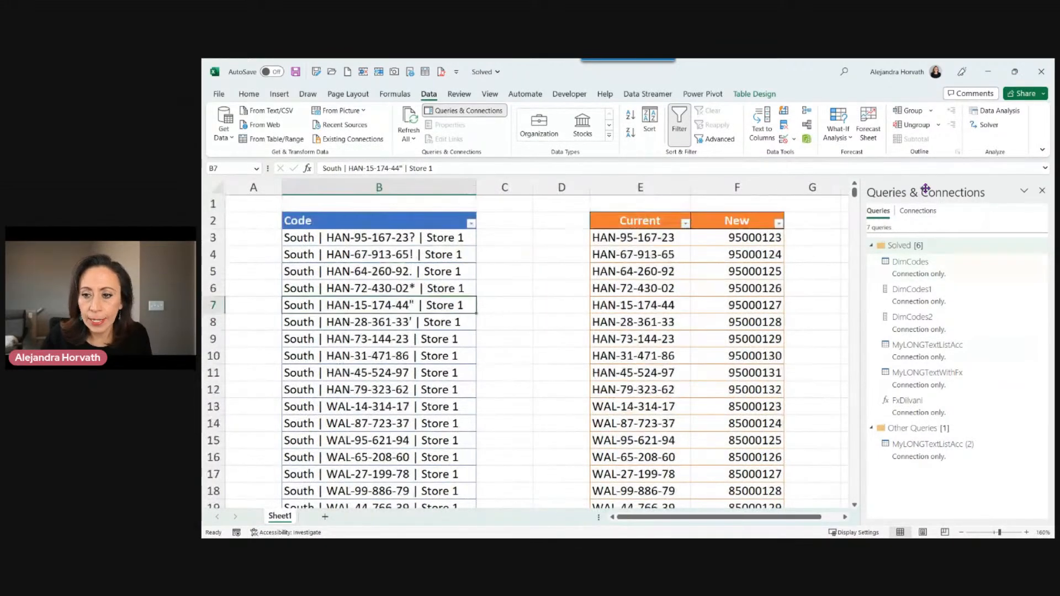
click(1043, 190)
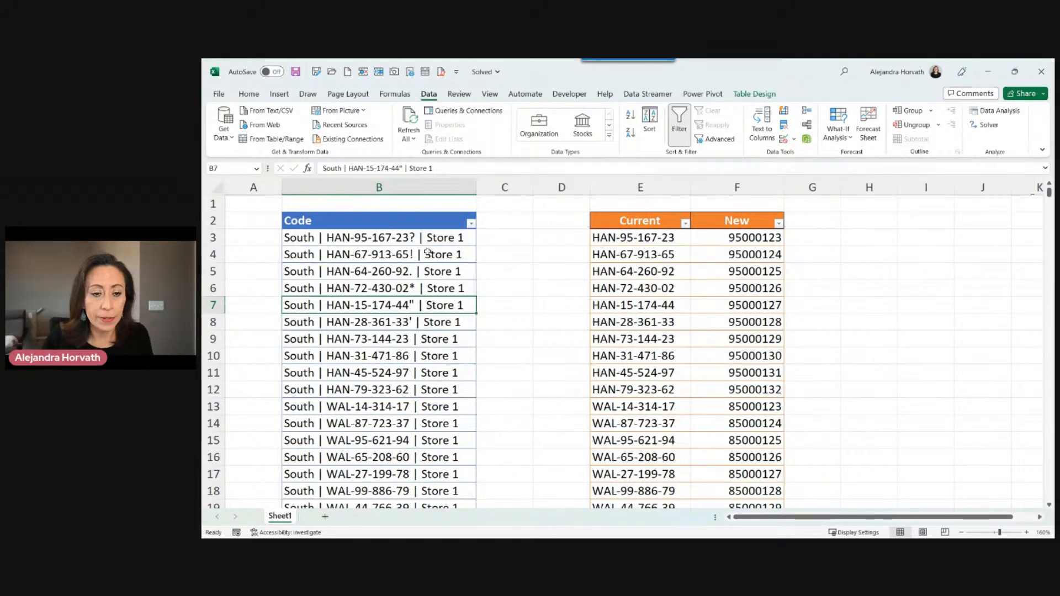
Examine the Code column's entries, comparing the product code inside B3 with the Current and New columns
click(403, 186)
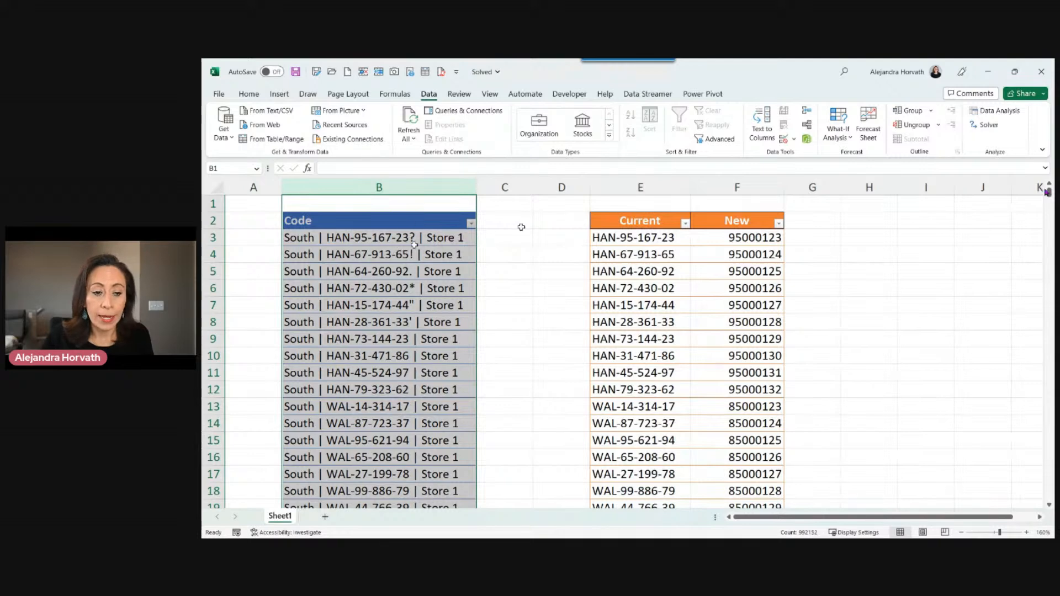
click(396, 290)
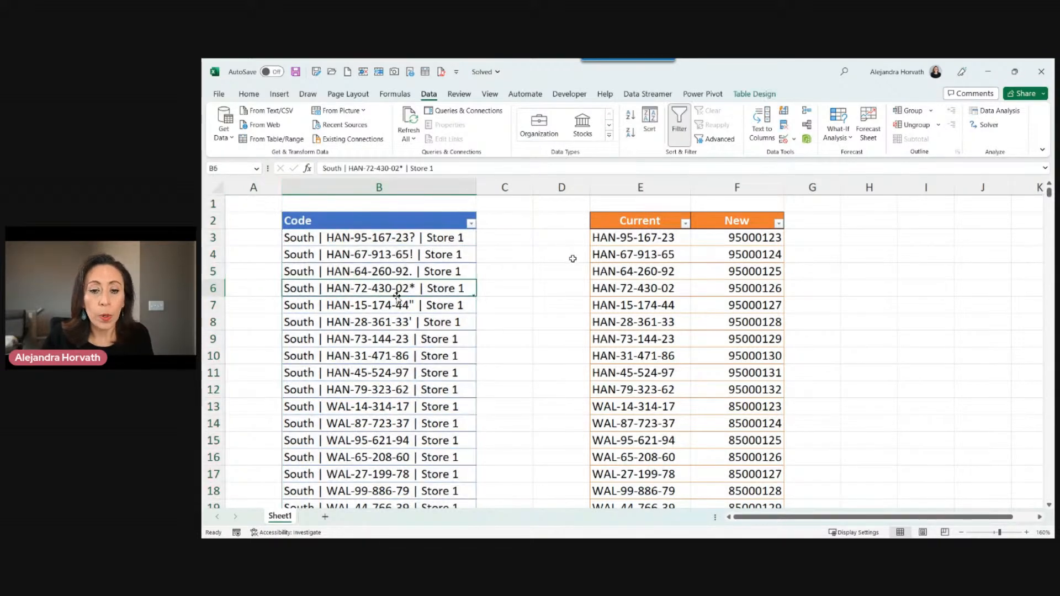
double_click(356, 239)
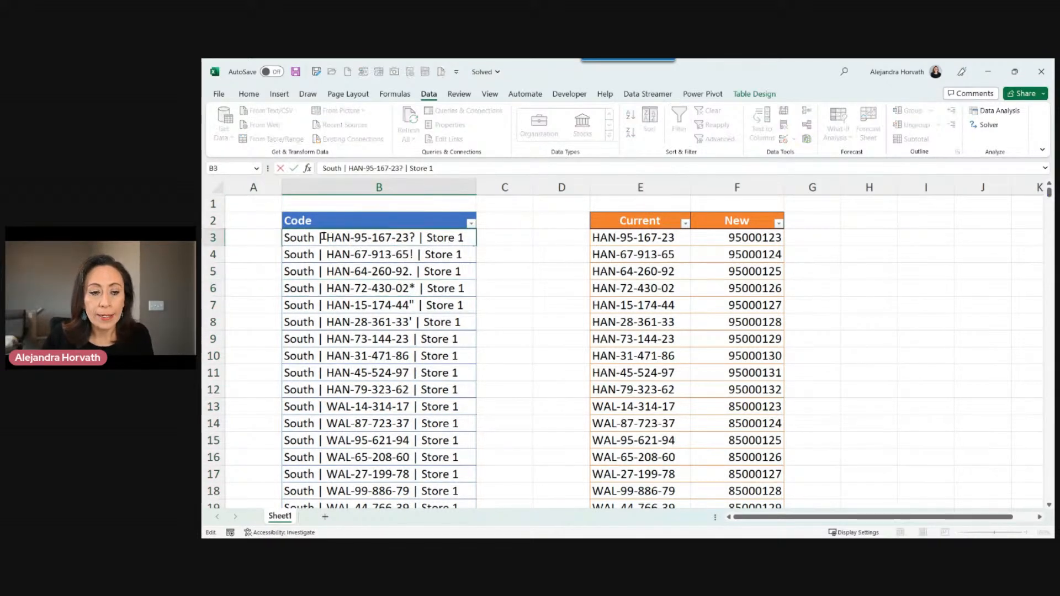
drag(325, 238, 409, 239)
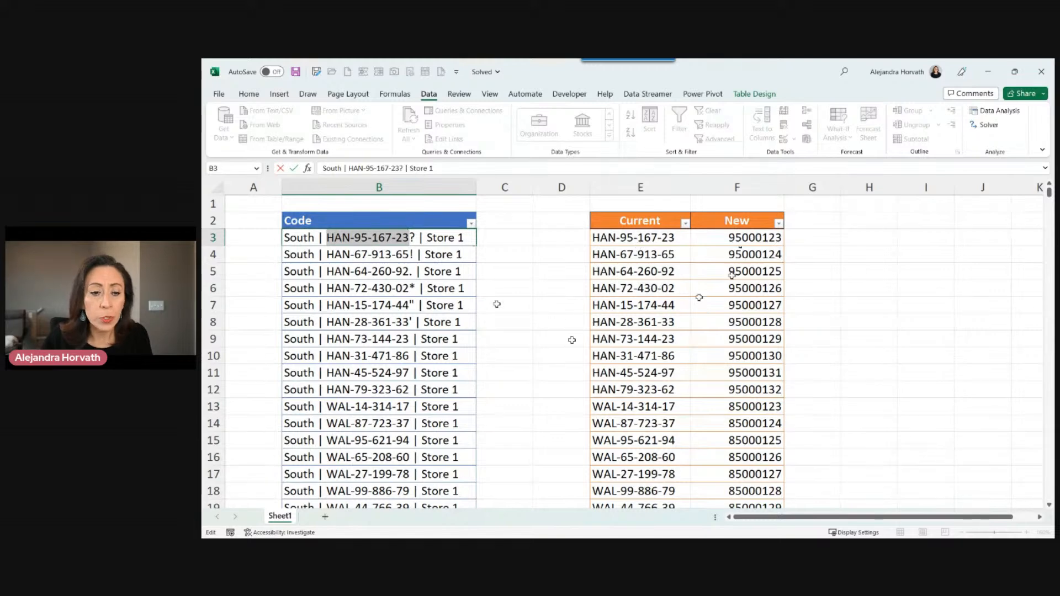
click(372, 269)
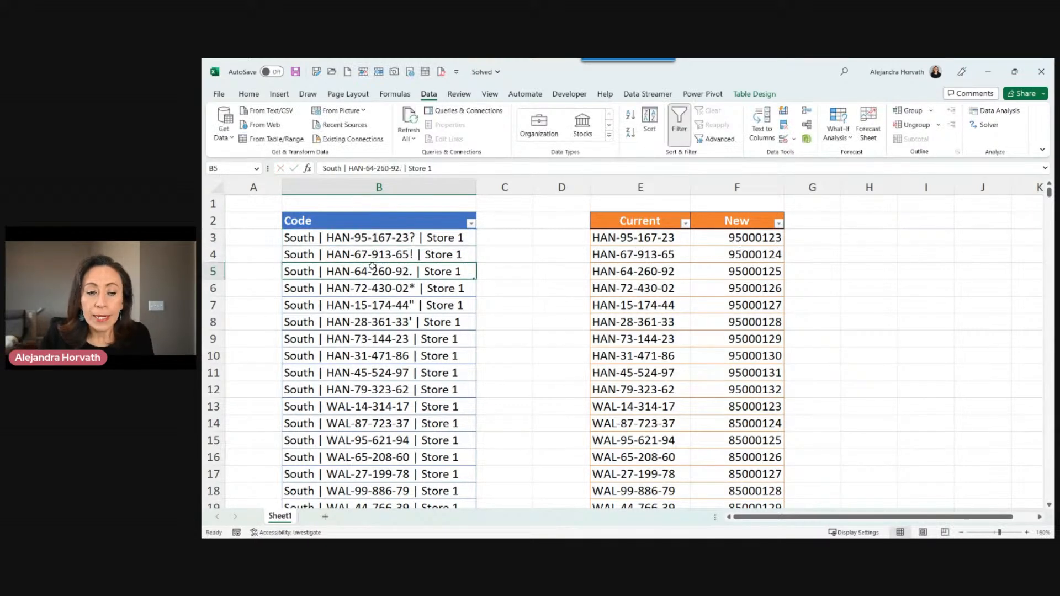
scroll(372, 268, down, 1)
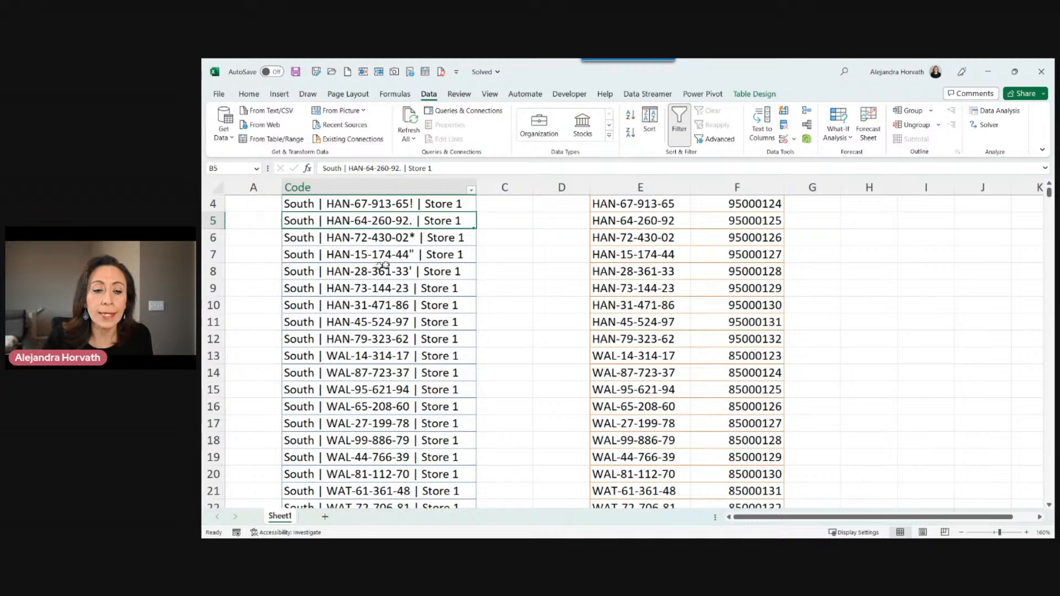
click(380, 269)
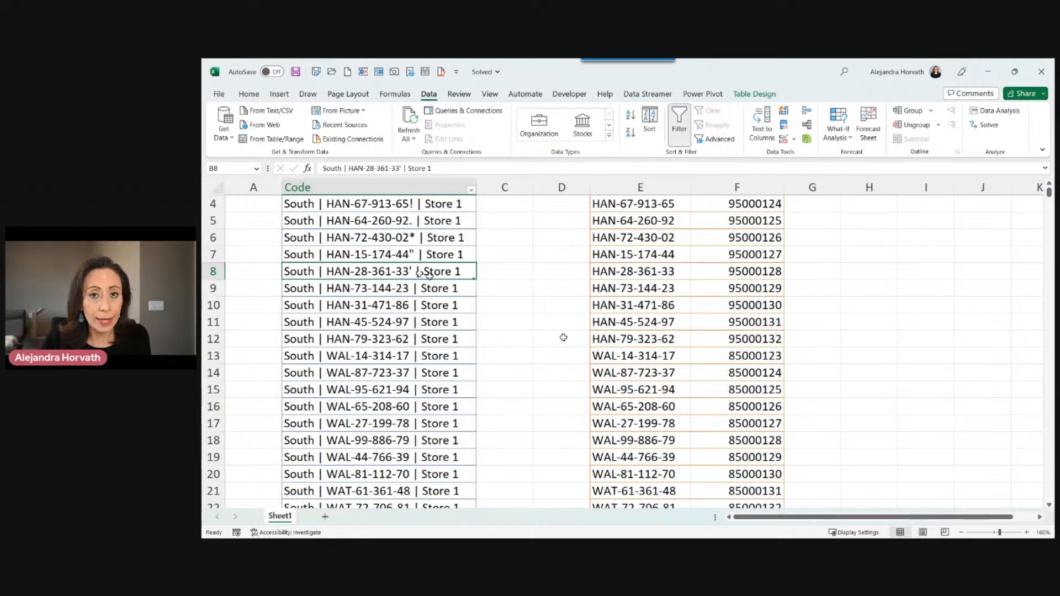
scroll(429, 274, down, 2)
scroll(368, 357, up, 3)
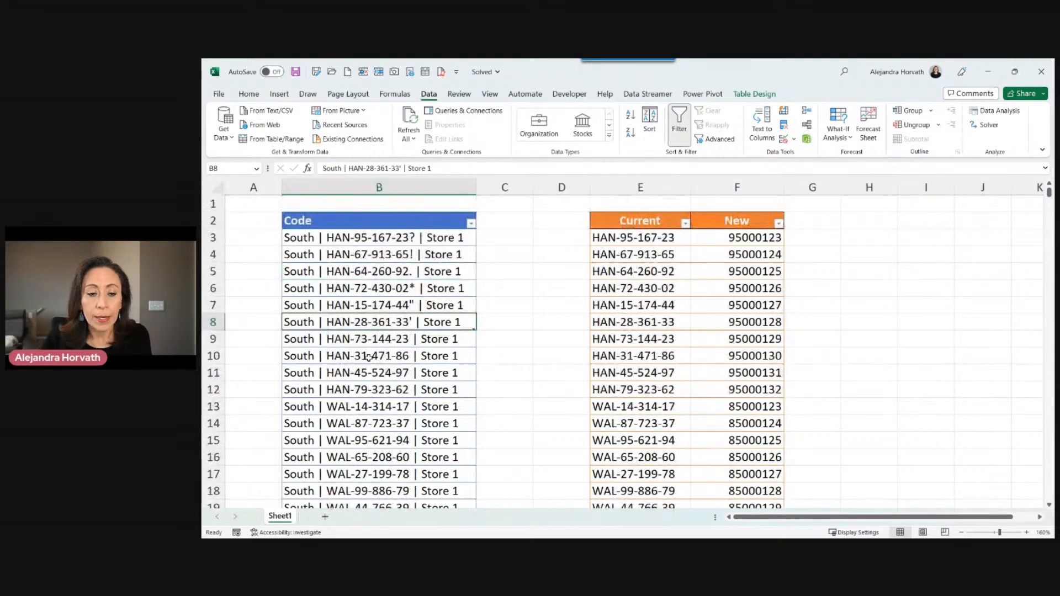
Examine the middle text of the yellow-highlighted entries in B38 and B39, comparing the letters they share
scroll(393, 339, down, 10)
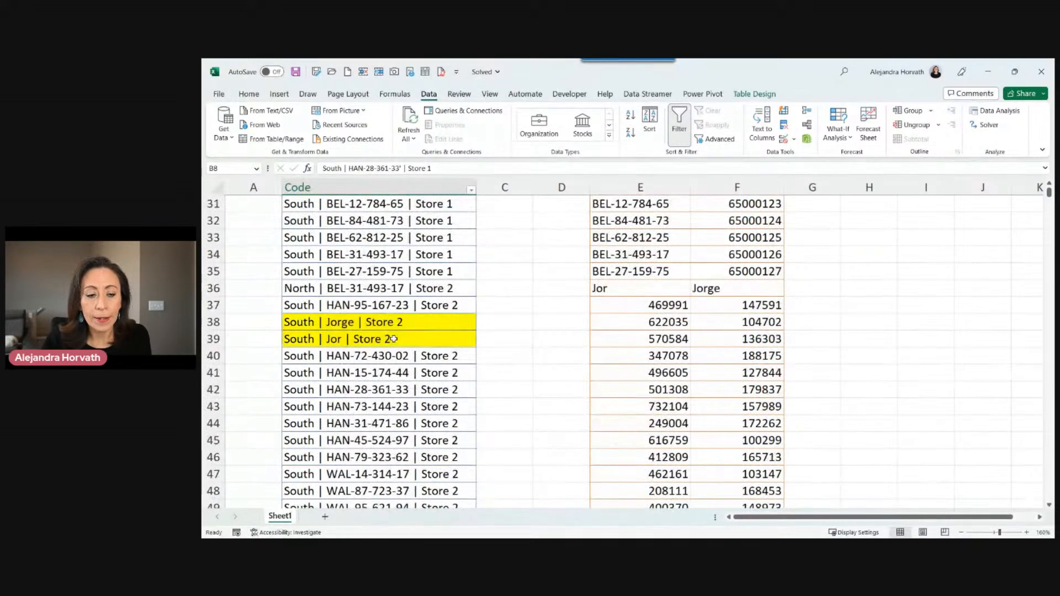
scroll(393, 339, down, 1)
click(405, 275)
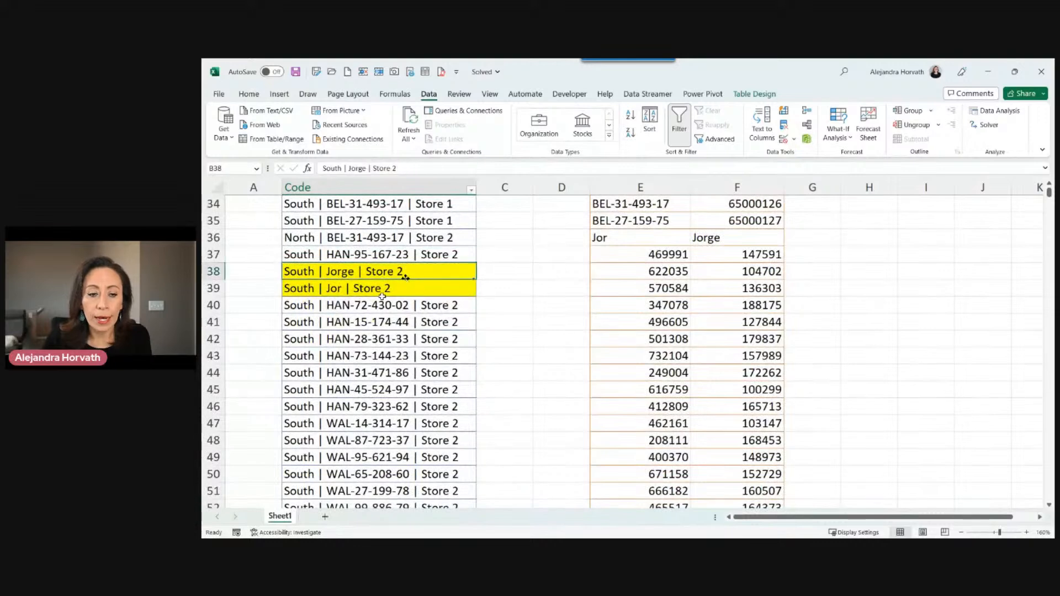
double_click(331, 271)
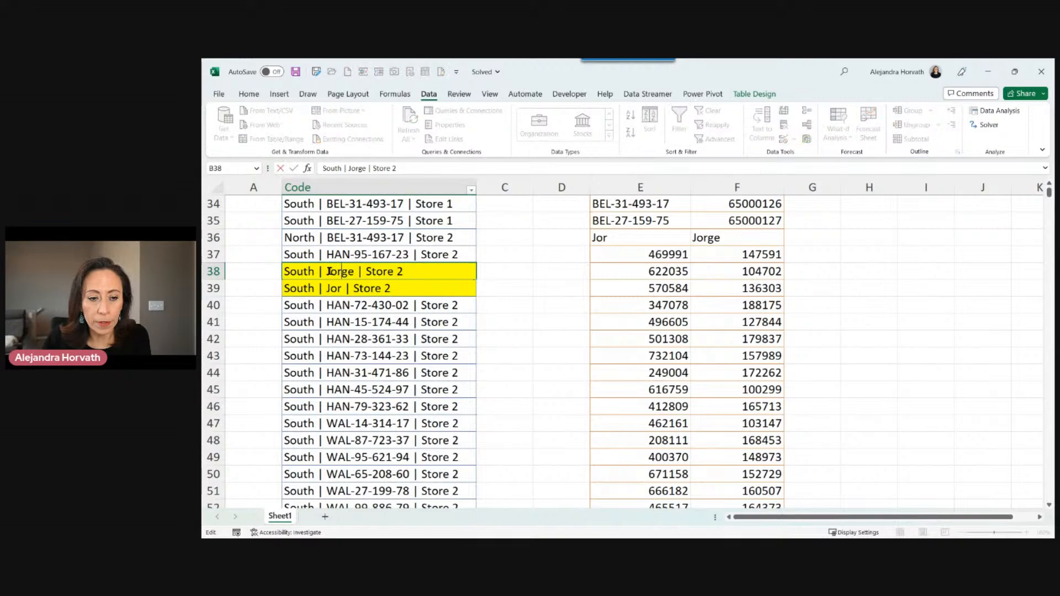
drag(329, 272, 354, 274)
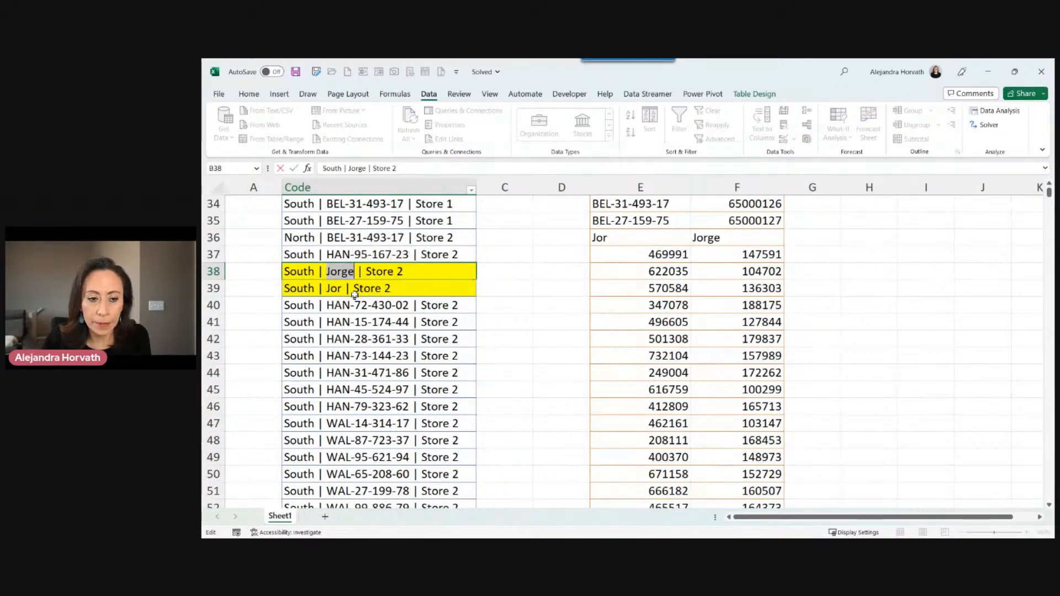
click(327, 293)
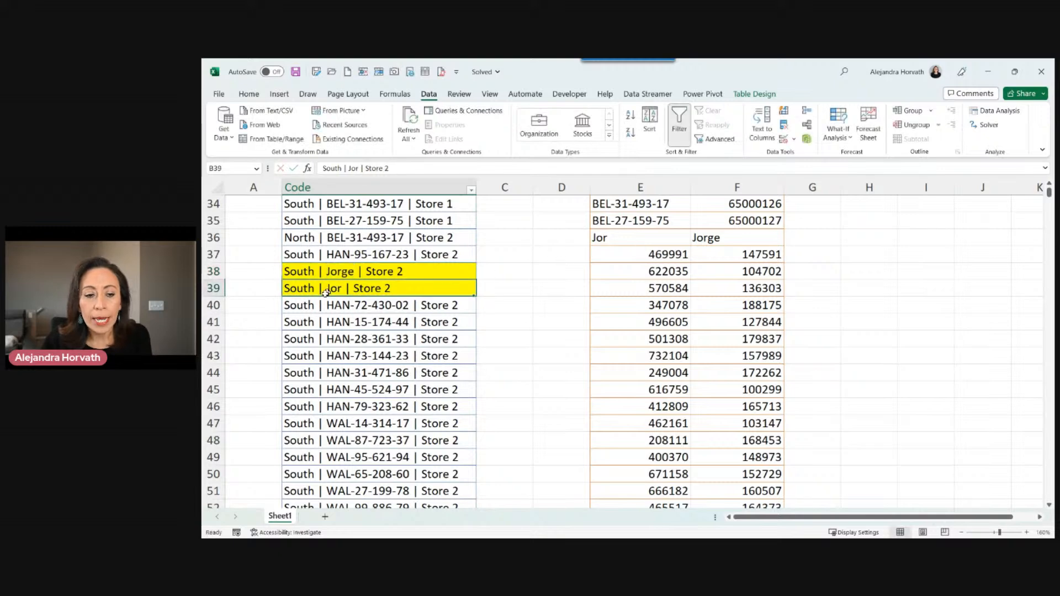
double_click(329, 289)
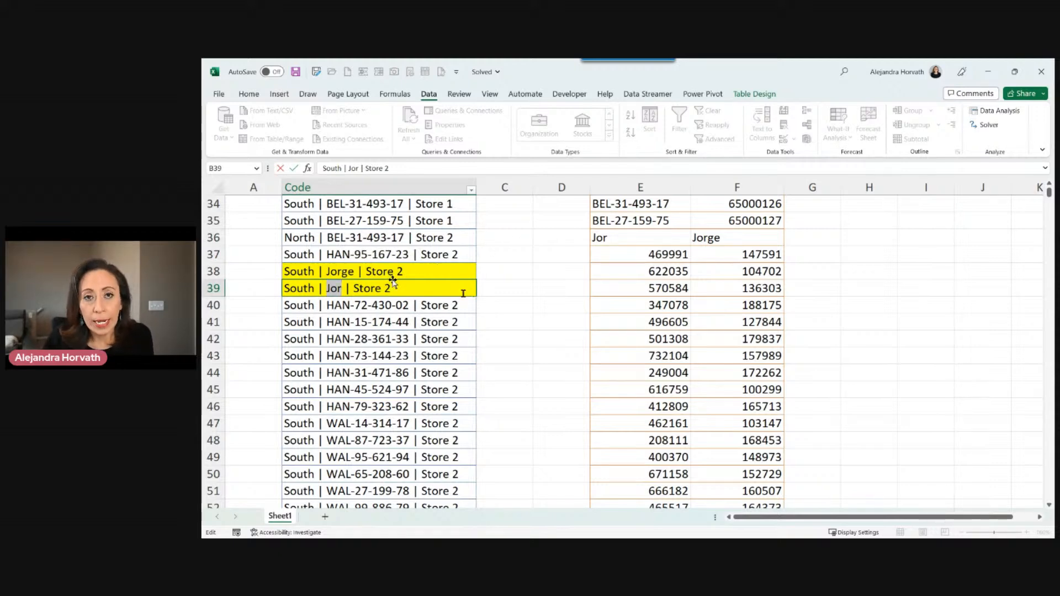
click(331, 272)
double_click(327, 271)
drag(327, 272, 340, 270)
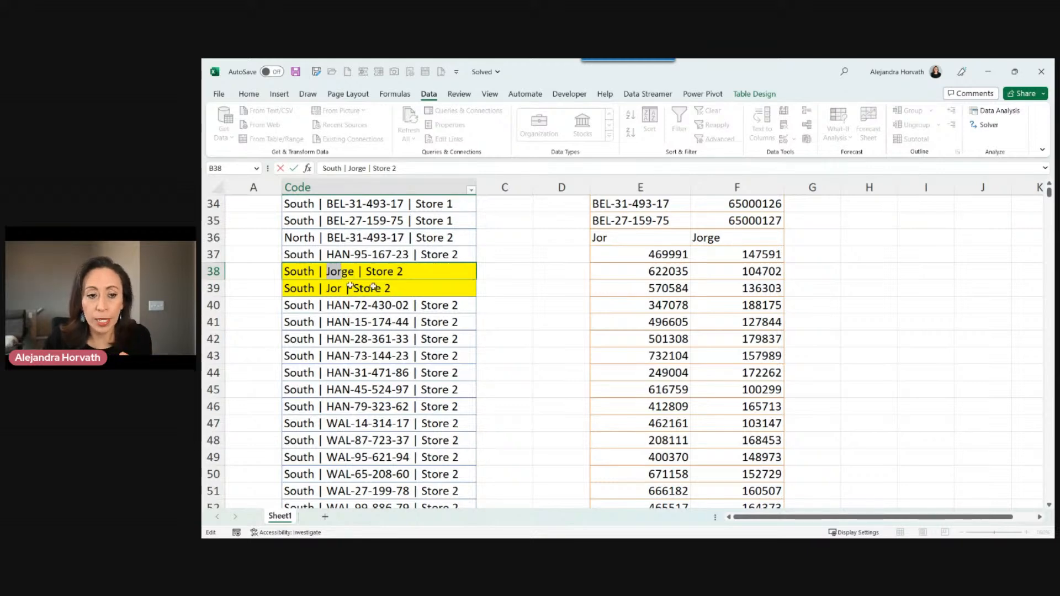
click(346, 271)
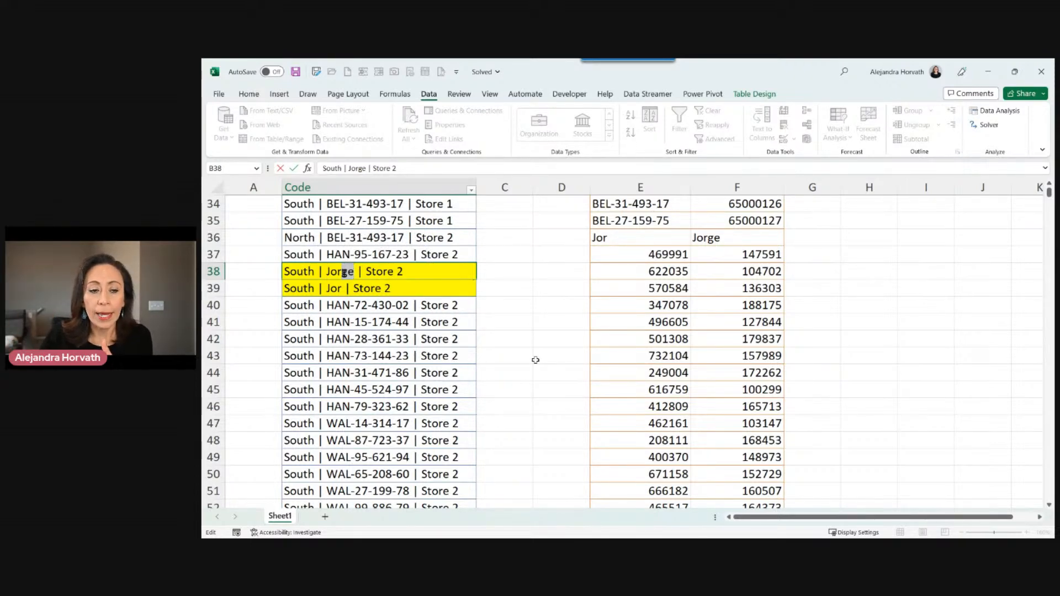
drag(326, 272, 368, 271)
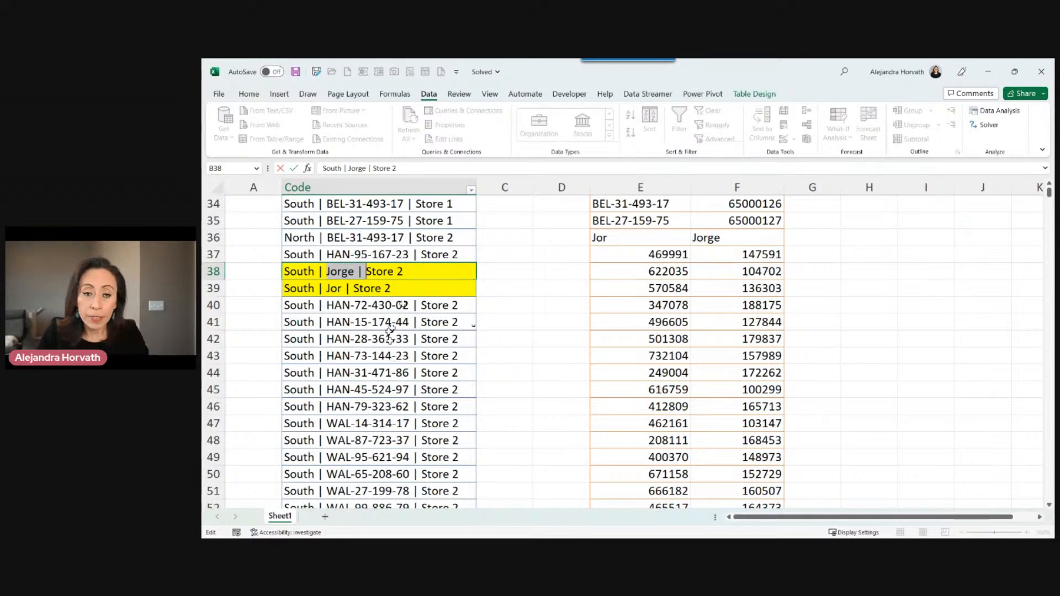
key(Return)
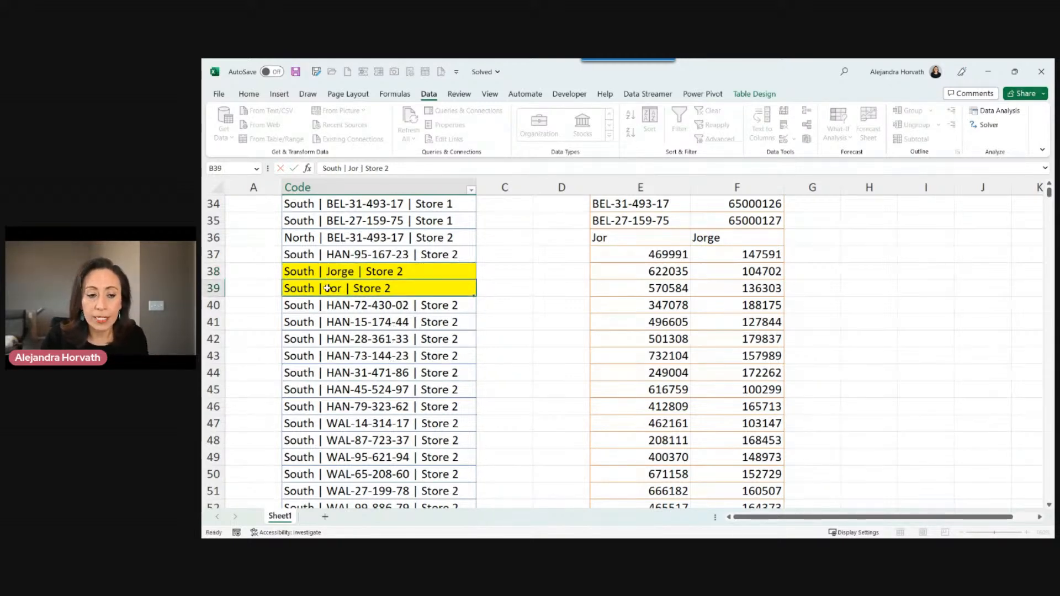
Check the Current and New replacement pair in E36 and F36 against the highlighted entry in B38
click(637, 235)
click(729, 237)
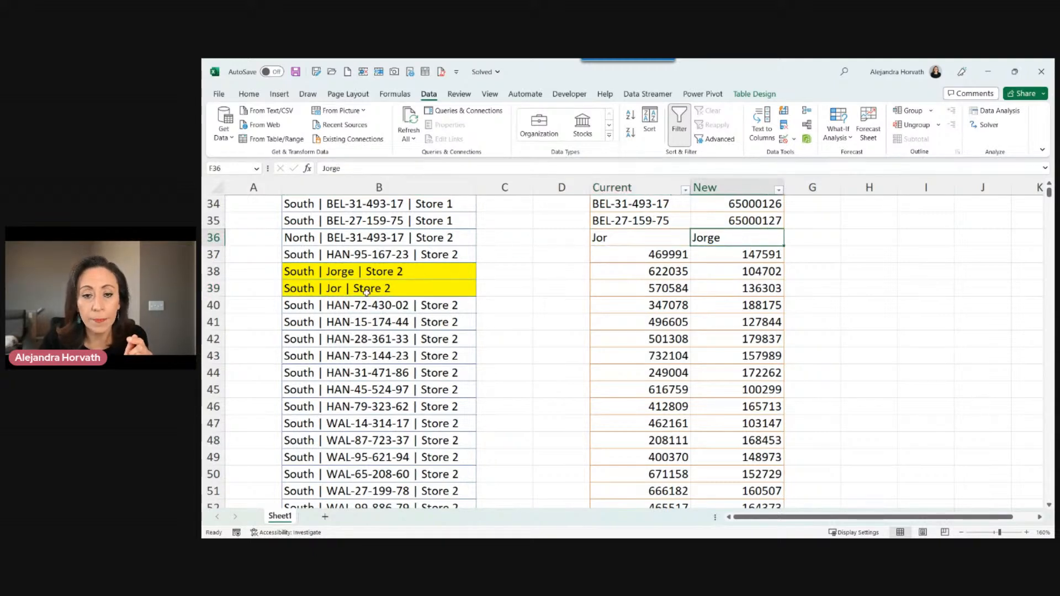
click(331, 271)
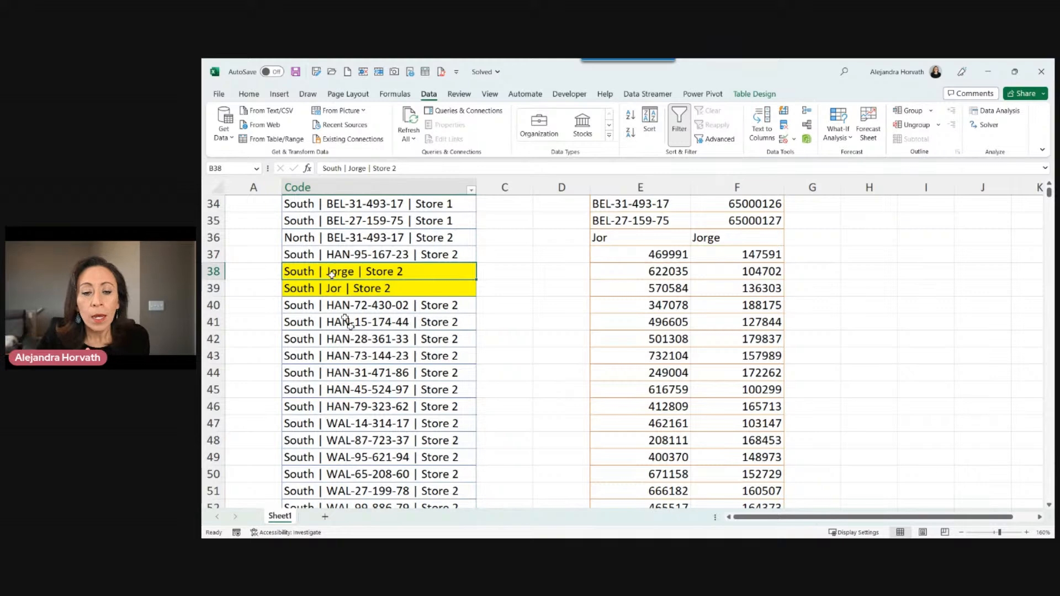
Check how far the Code column extends by going to its last row and back to its header
key(ctrl+Up)
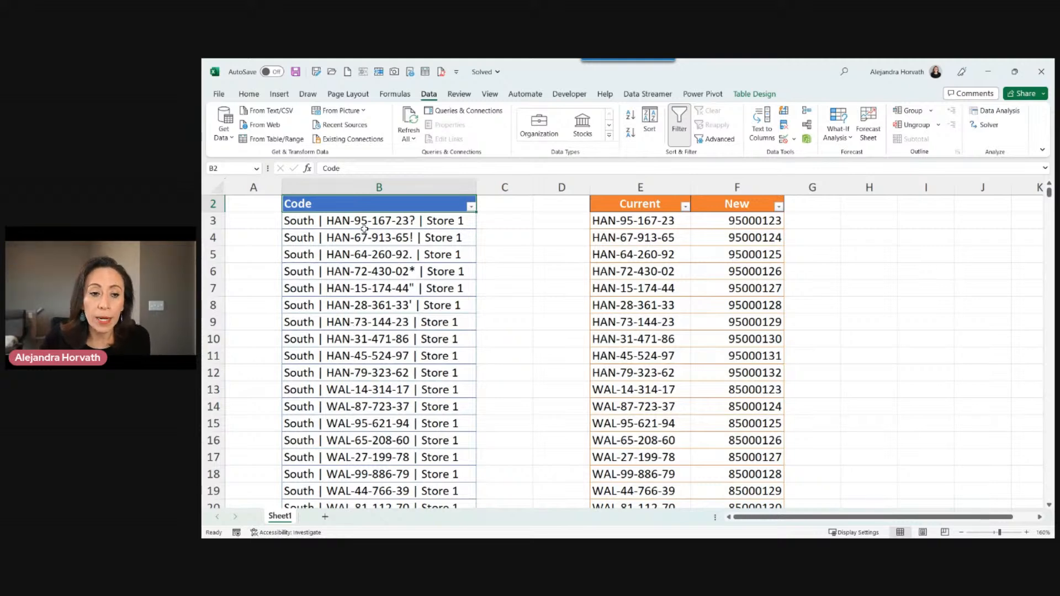
key(ctrl+Down)
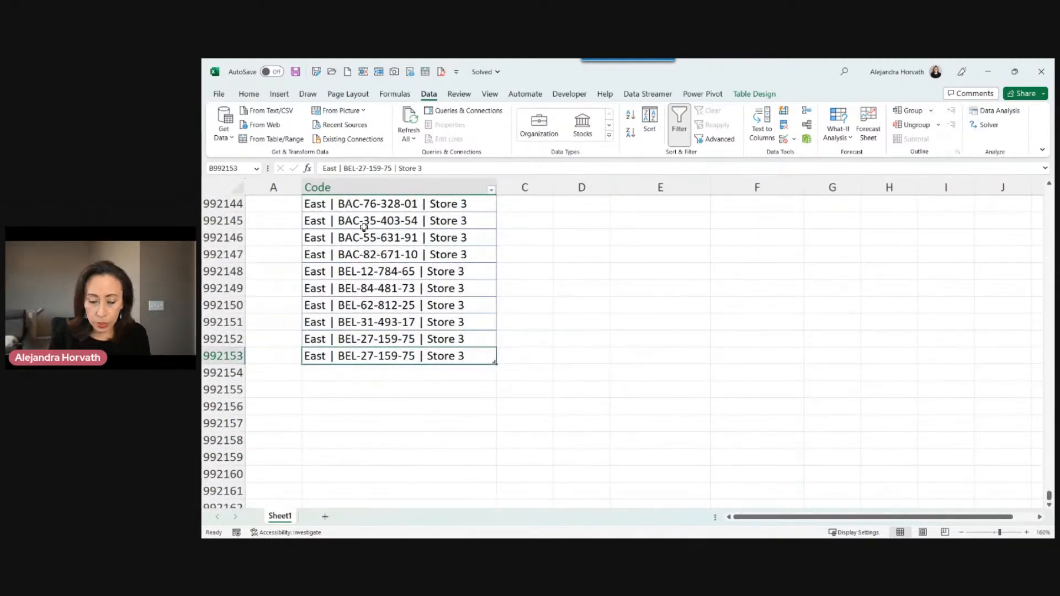
key(ctrl+Up)
Examine the product code in B3 and the punctuation mark attached to its end, comparing it with the entry in B4
click(377, 238)
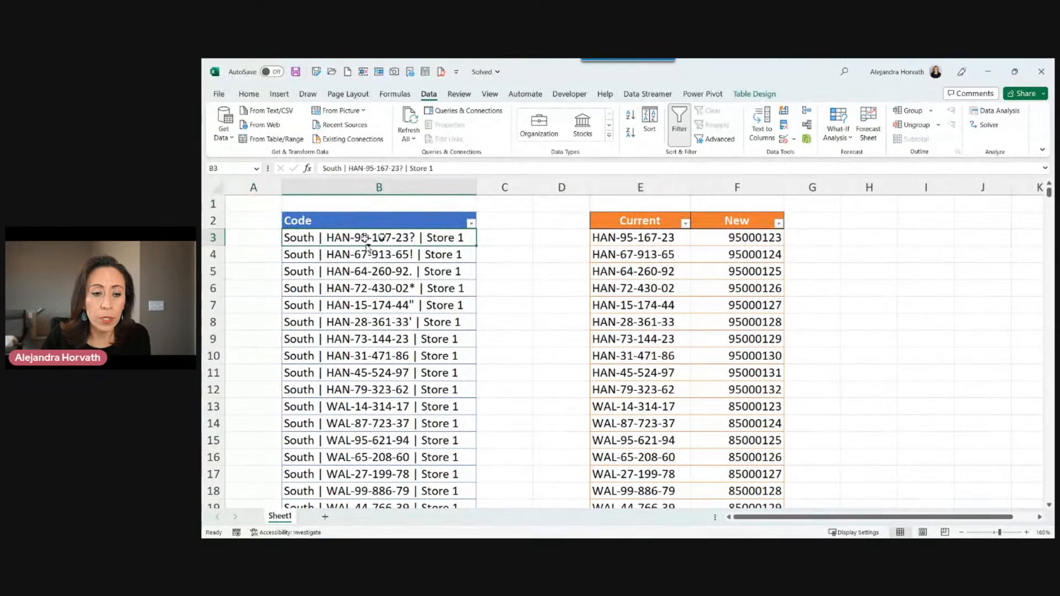
double_click(367, 237)
drag(408, 238, 414, 238)
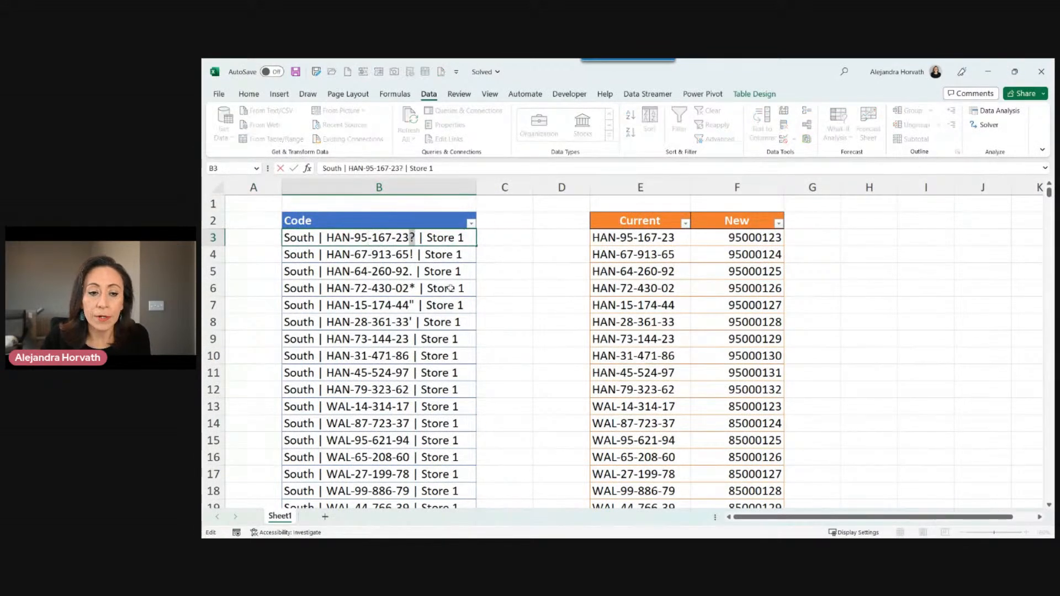
click(406, 259)
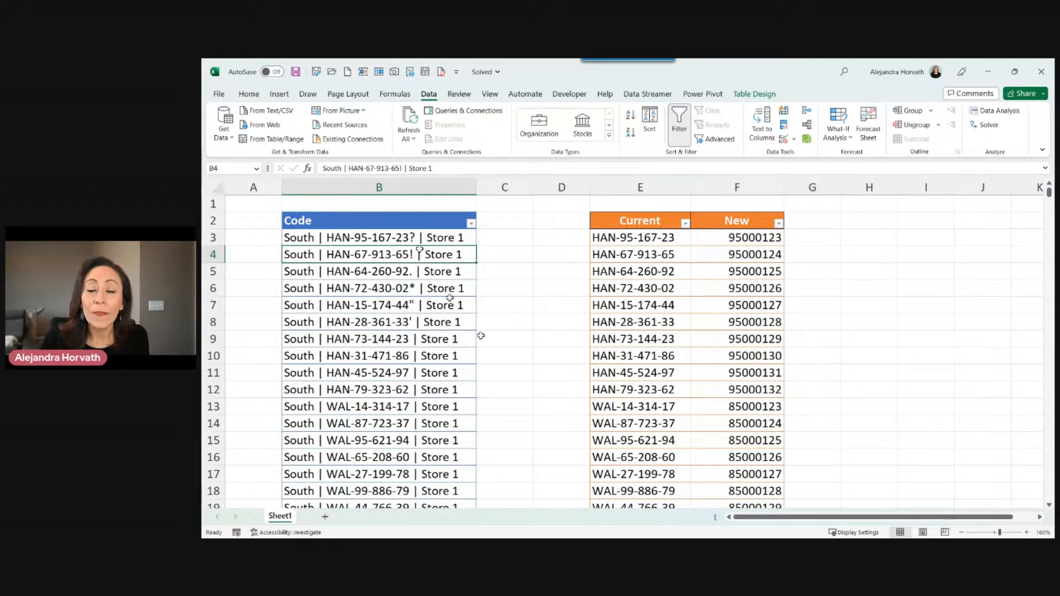
click(412, 237)
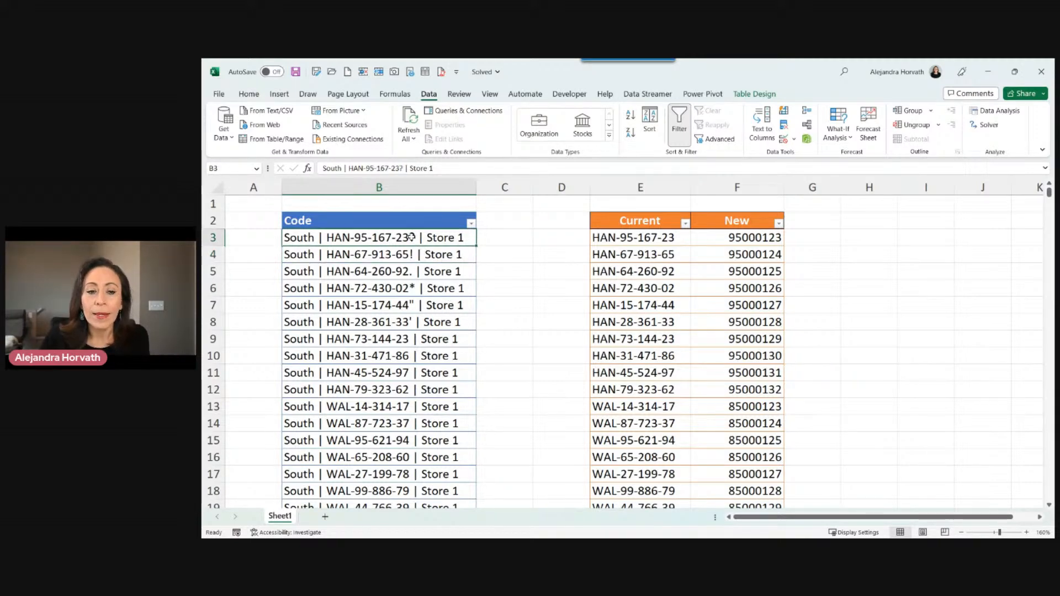
double_click(412, 238)
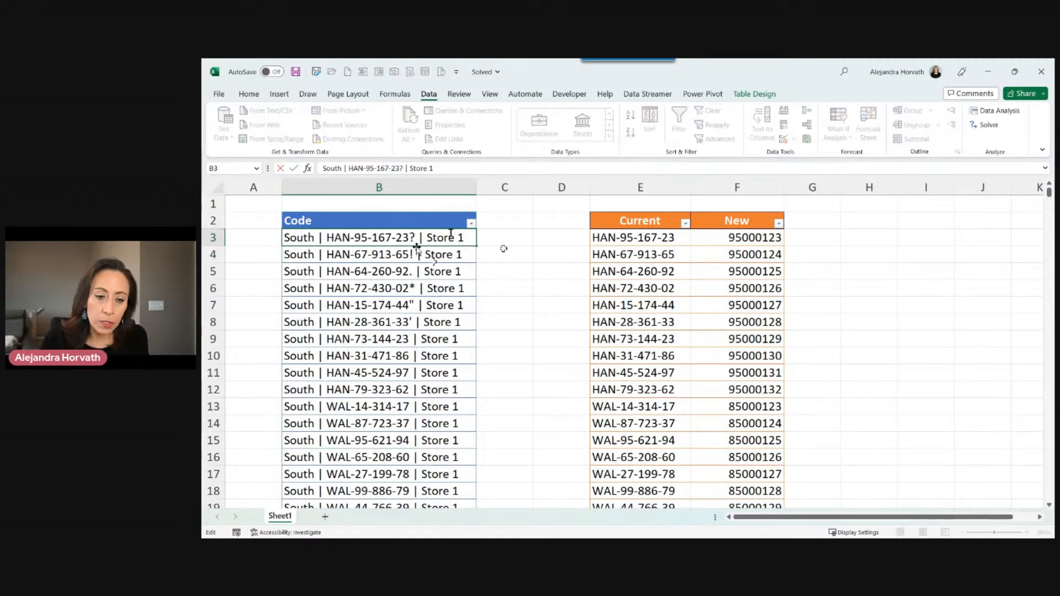
drag(327, 237, 415, 240)
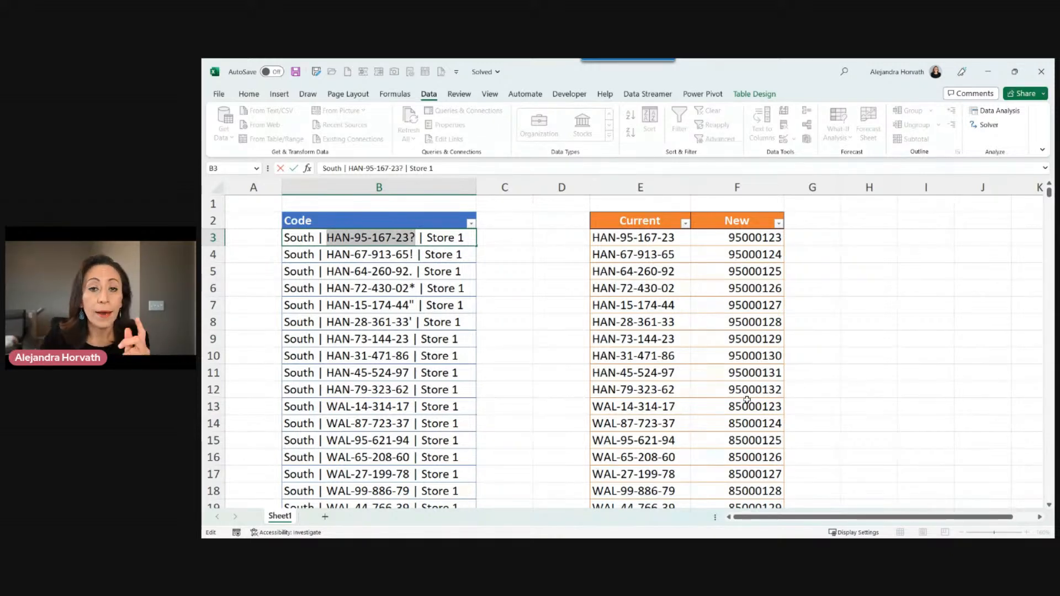
Review the yellow-highlighted entries in B38 and B39 again and return to the start of the Code list
scroll(746, 400, down, 10)
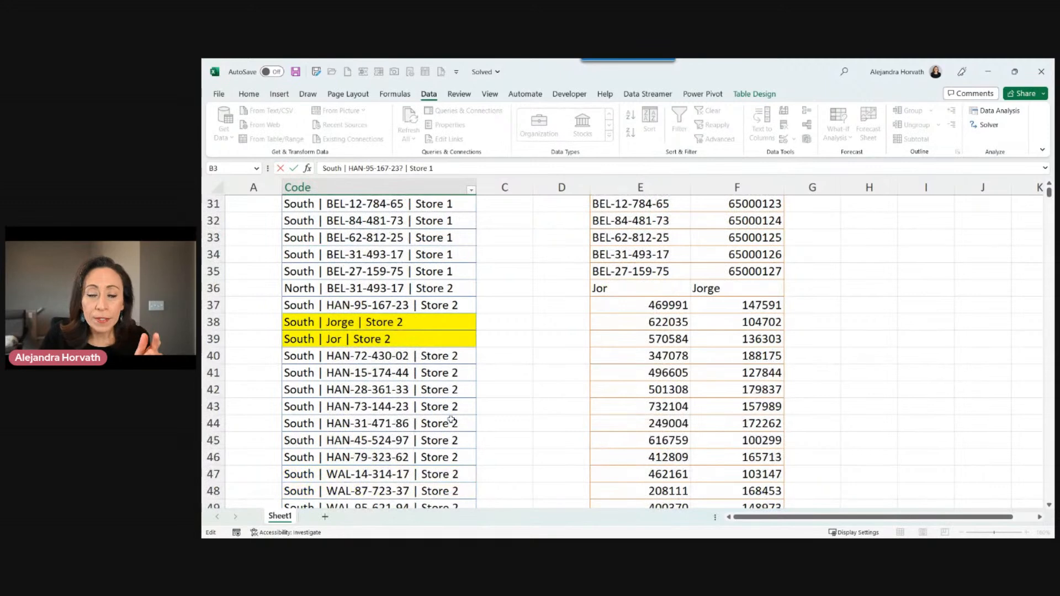
click(416, 323)
scroll(417, 335, down, 2)
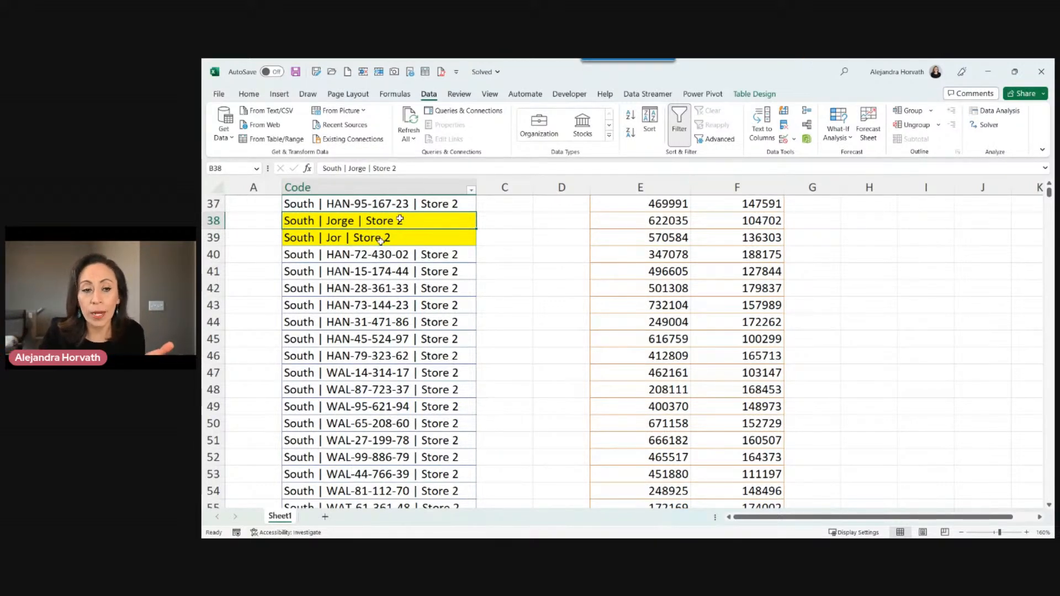
scroll(419, 260, up, 12)
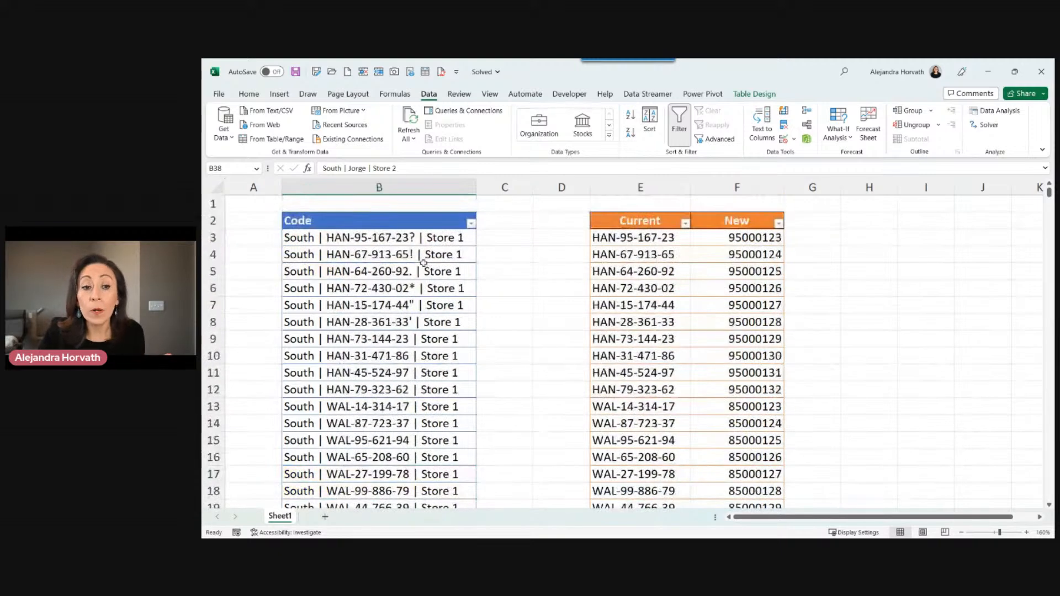
Compare the code in B4 with its lookup entry in E4, and review the Current and New columns
click(423, 259)
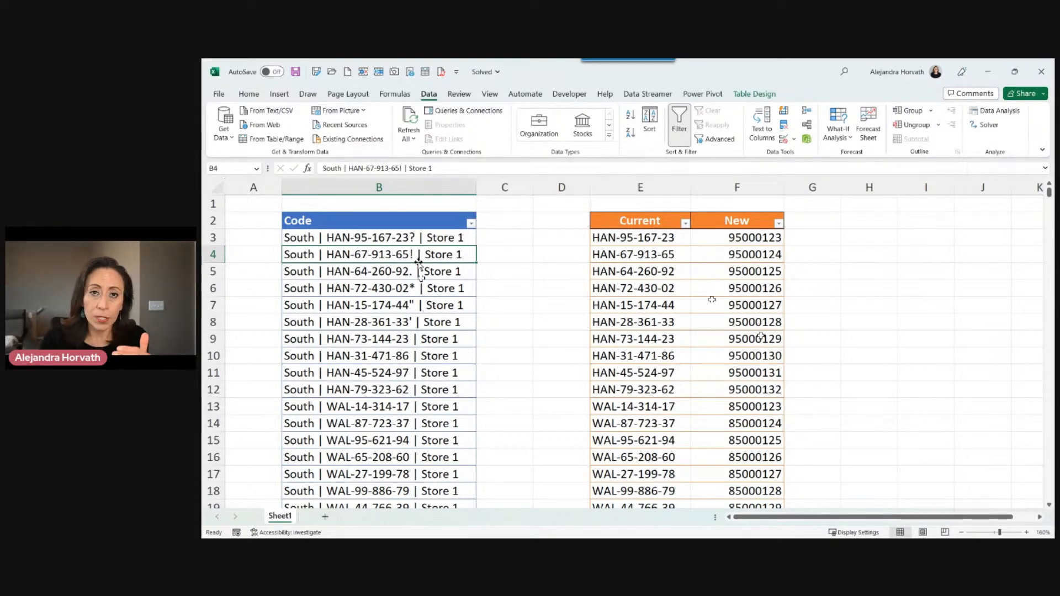
click(653, 254)
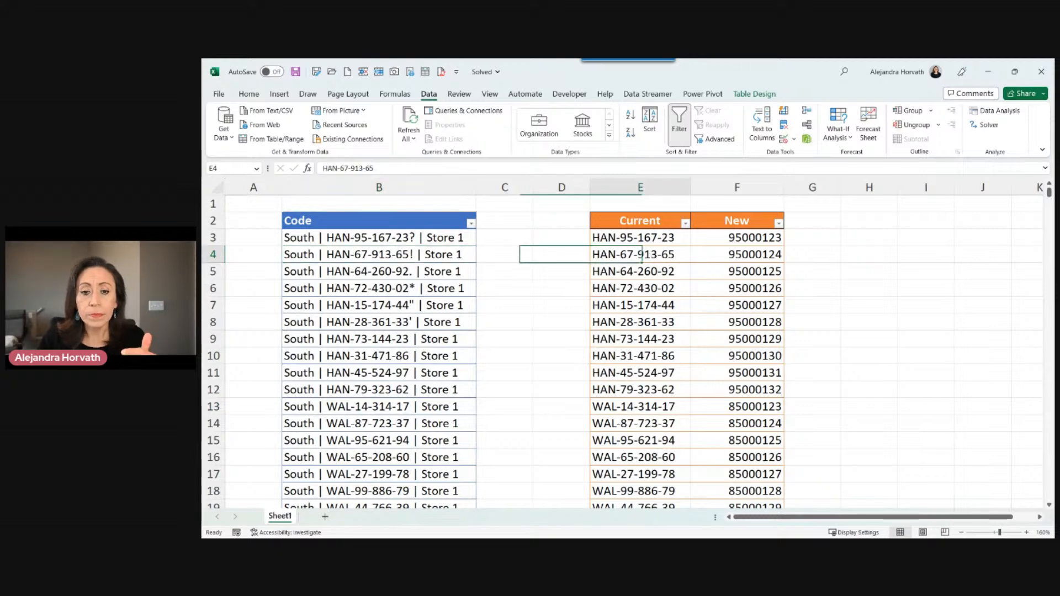
click(640, 188)
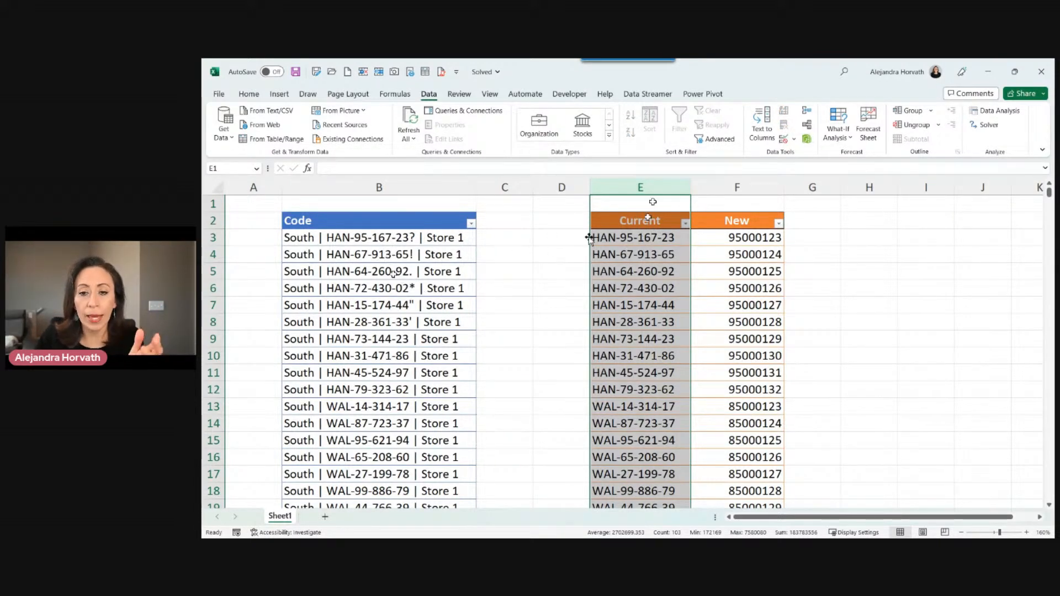
click(745, 191)
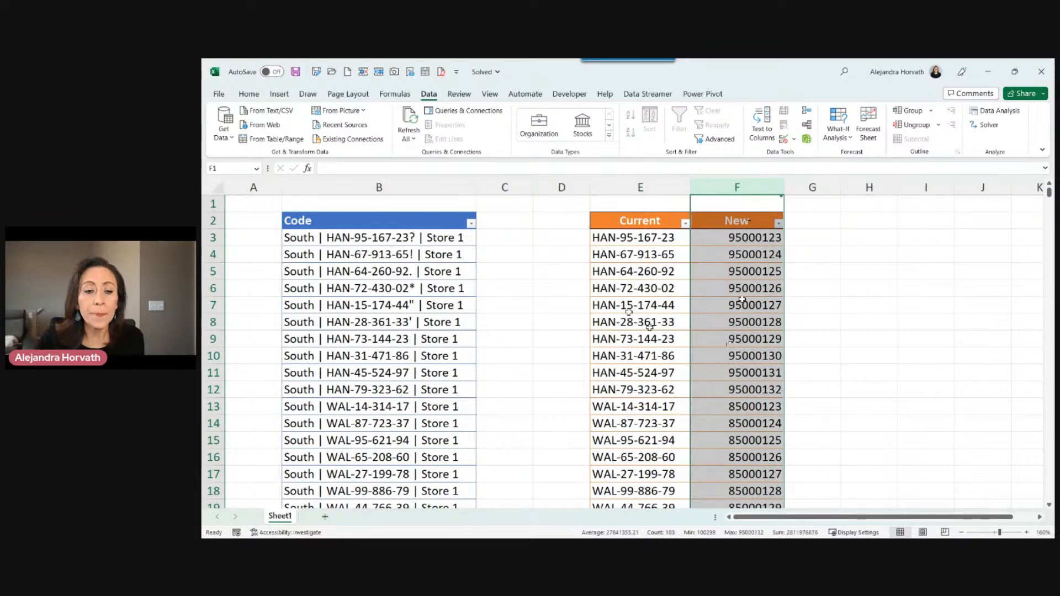
Check the table names assigned to the Code table and the Current/New lookup table
click(399, 272)
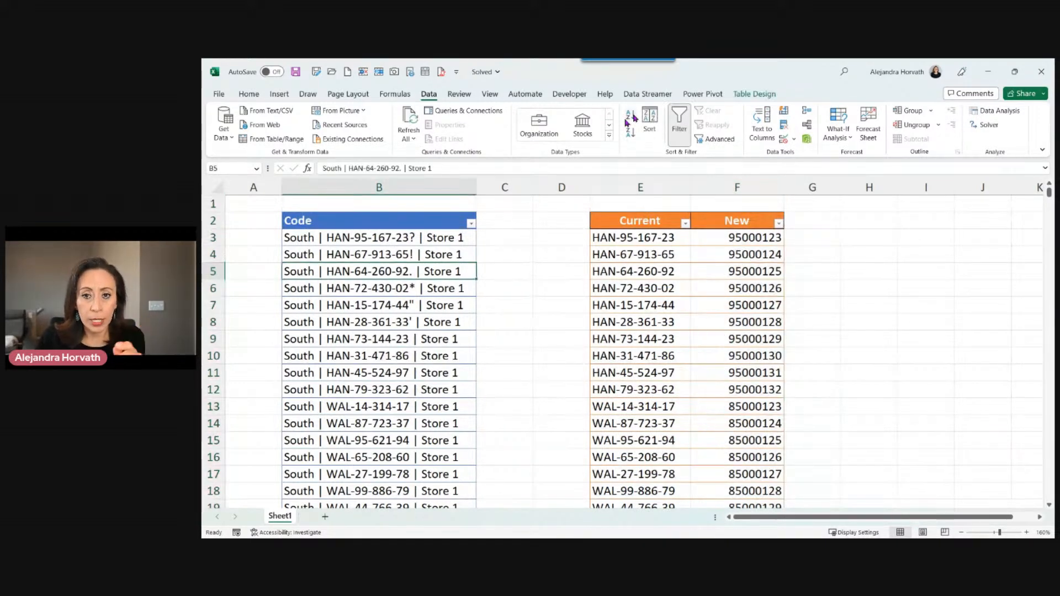
click(759, 94)
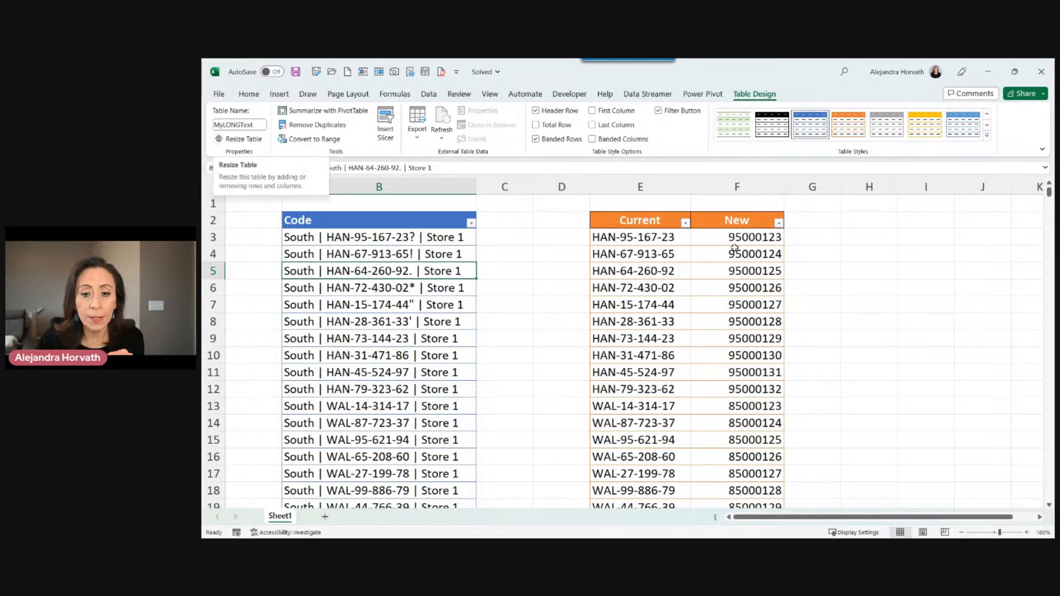
click(657, 265)
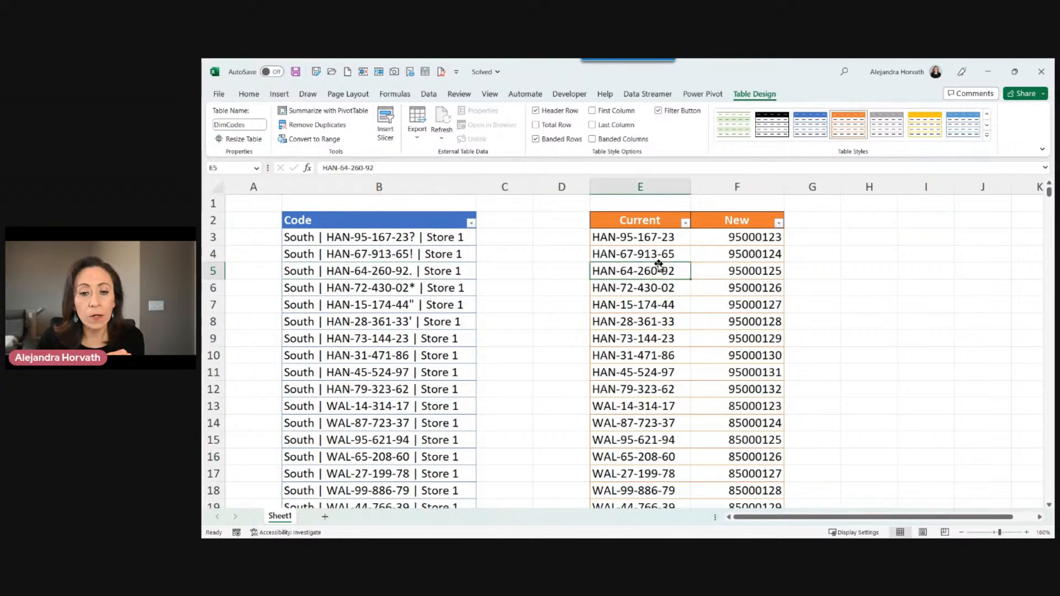
click(258, 124)
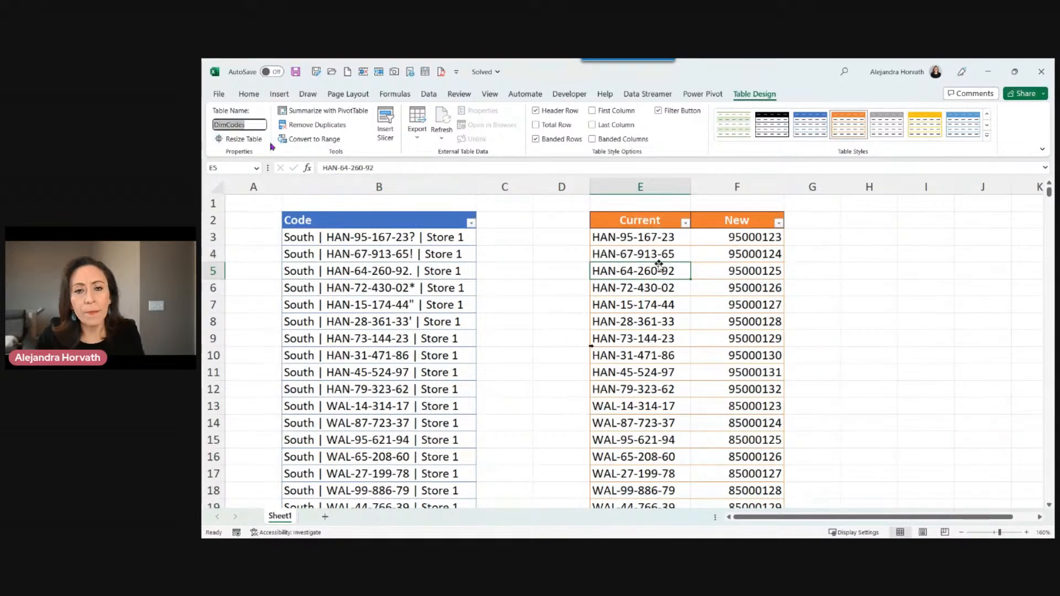
key(Escape)
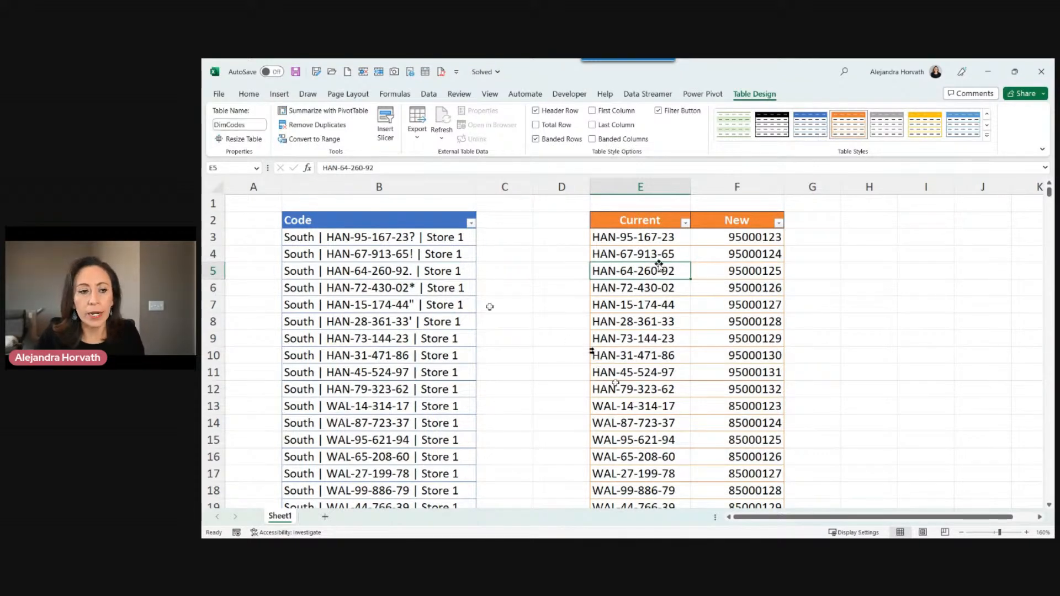
Check how many codes the Current column holds by going to its last row and selecting back up to its first entry
click(643, 236)
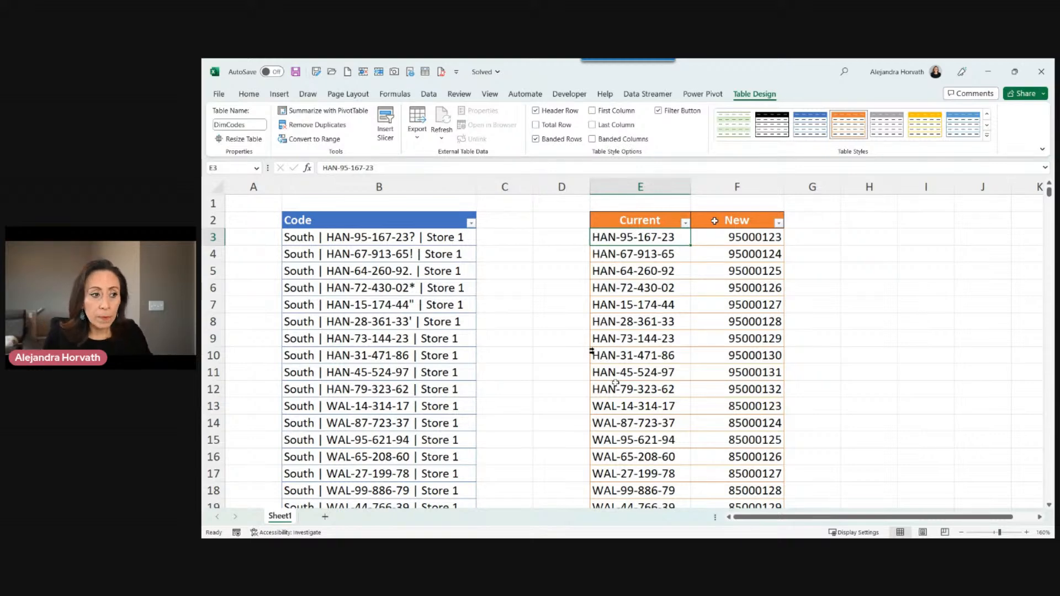
key(ctrl+Down)
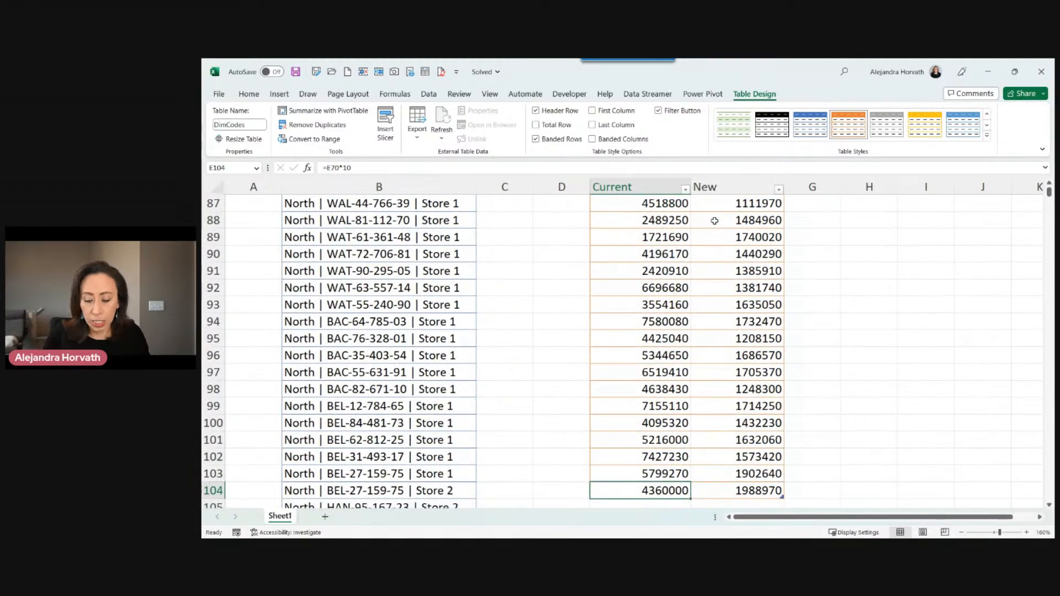
key(ctrl+shift+Up)
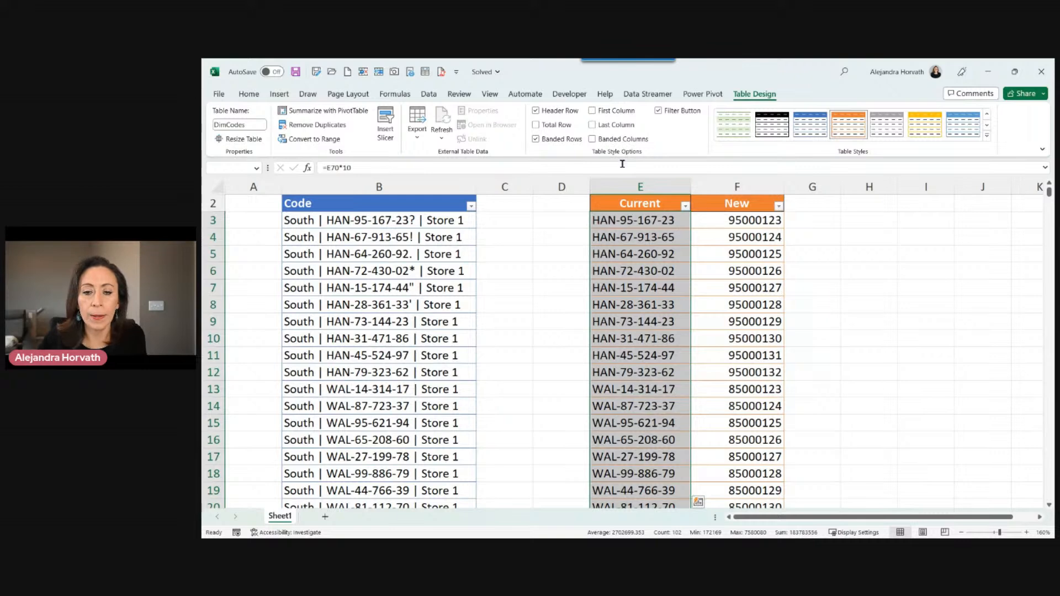
scroll(665, 201, up, 1)
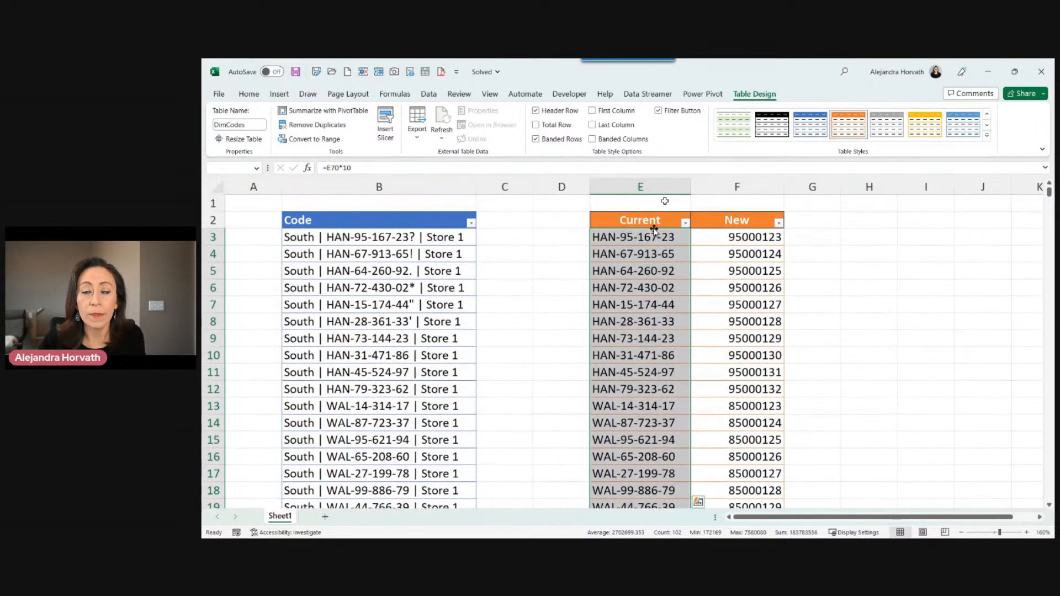
scroll(820, 400, down, 2)
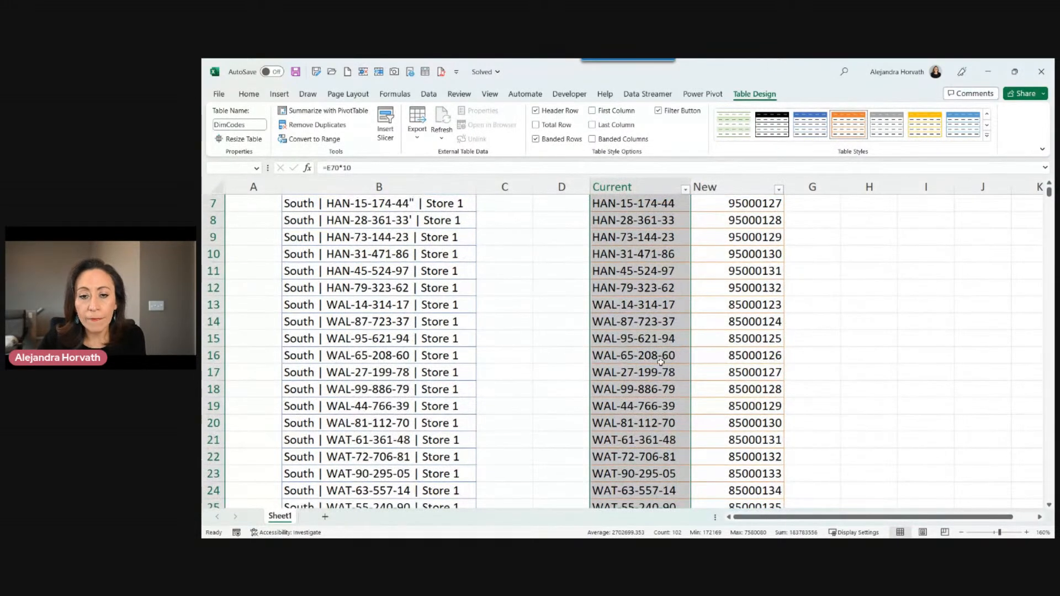
scroll(721, 319, up, 1)
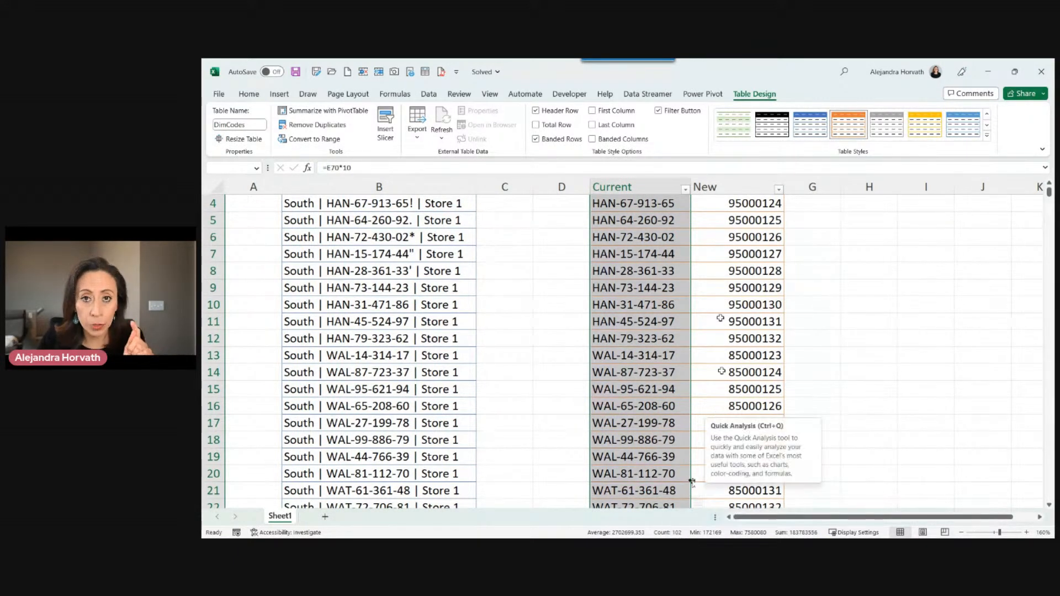
Check the size of the Code column by selecting all entries from B3 to the last row, and return to its header
click(424, 411)
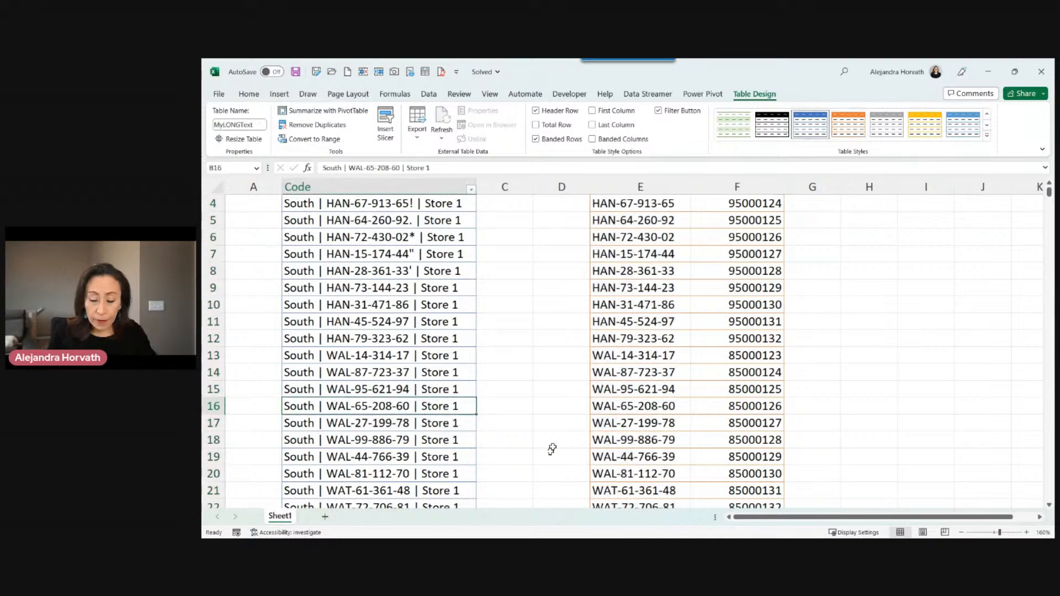
key(ctrl+Up)
scroll(553, 446, up, 1)
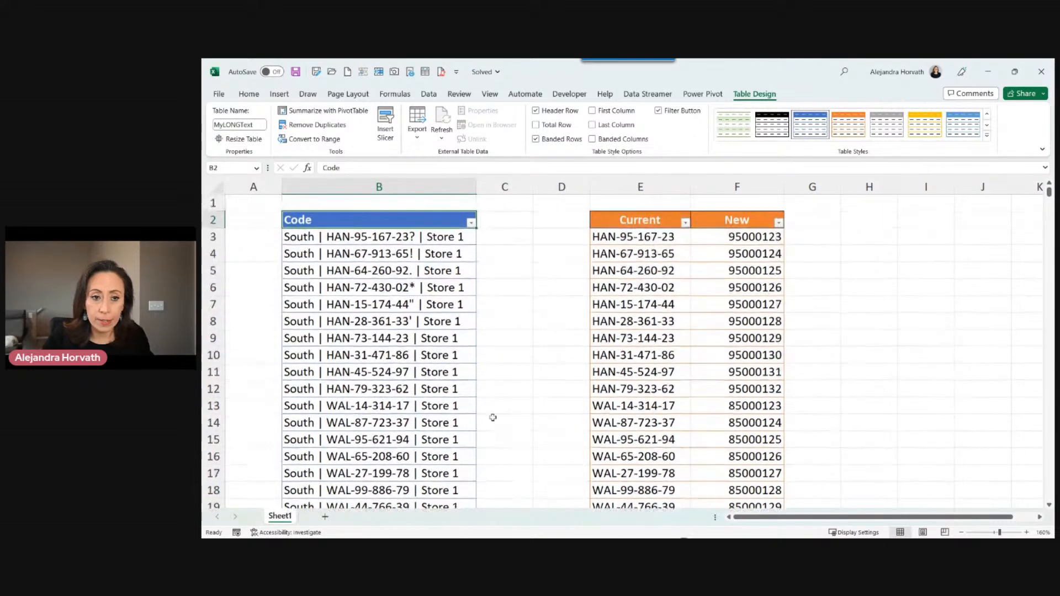
click(400, 238)
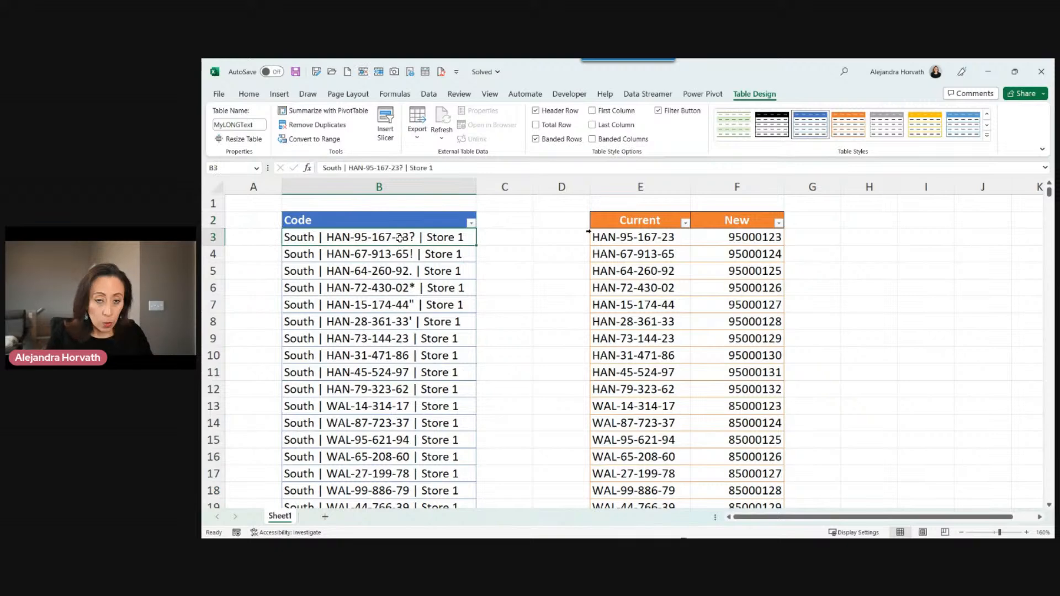
key(ctrl+shift+Down)
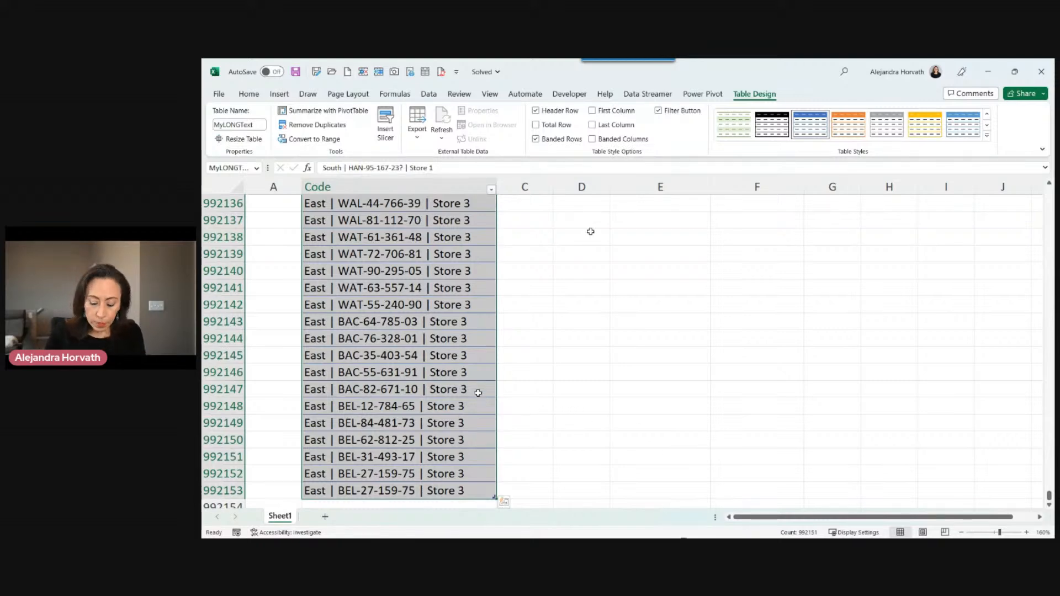
key(ctrl+Up)
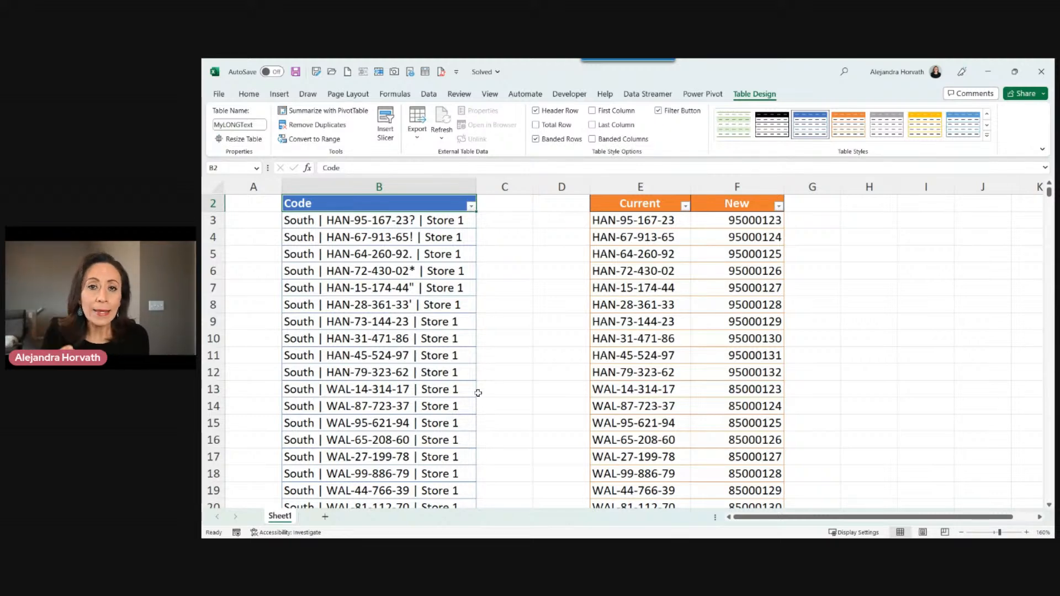
Review the Current and New columns together against the Code entries in B10, B11 and B12
drag(640, 197, 721, 198)
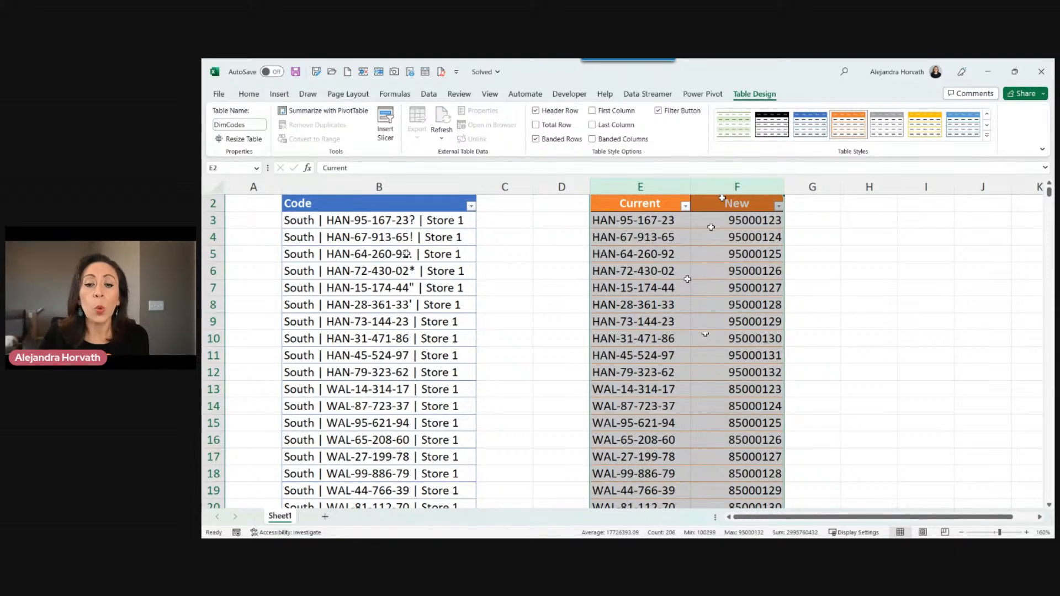
drag(737, 194, 737, 195)
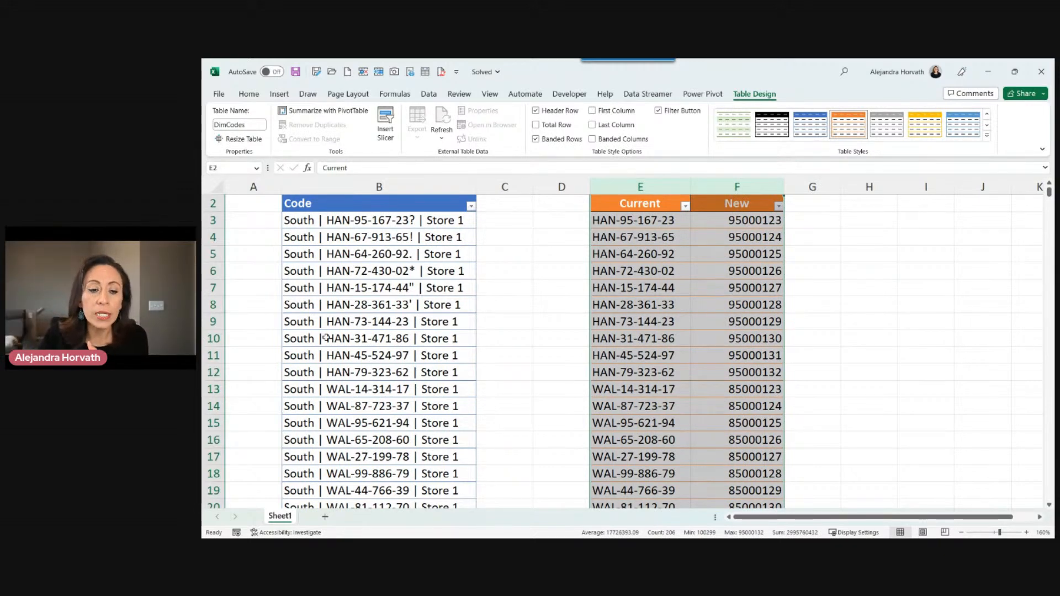
click(367, 342)
click(368, 353)
click(368, 372)
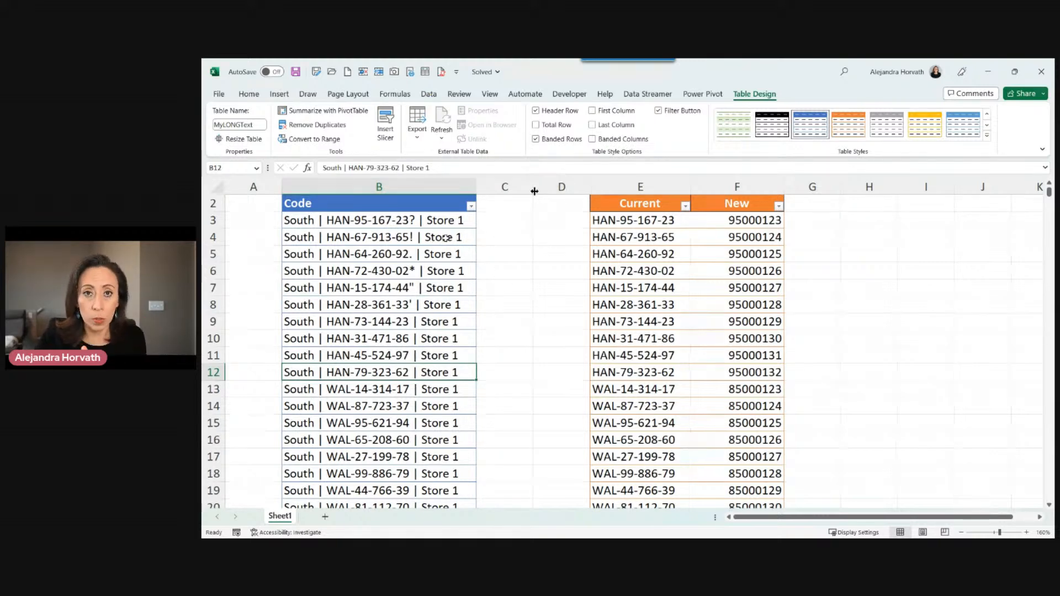
Compare the whole Code column with the full Current/New lookup table, ending on the entry in B5
click(424, 191)
drag(633, 191, 715, 187)
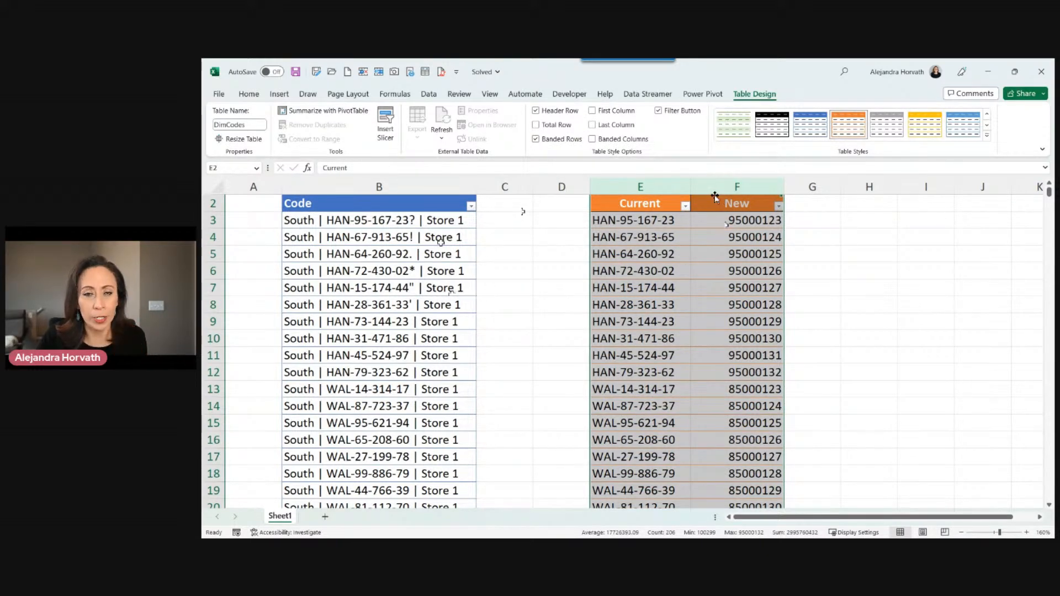
click(366, 251)
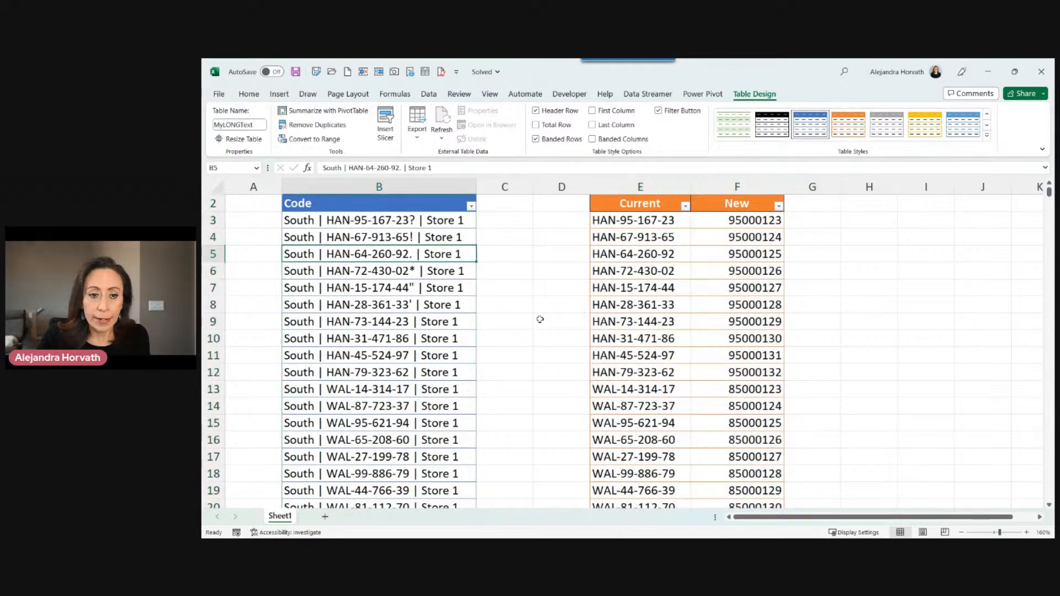
scroll(541, 328, up, 1)
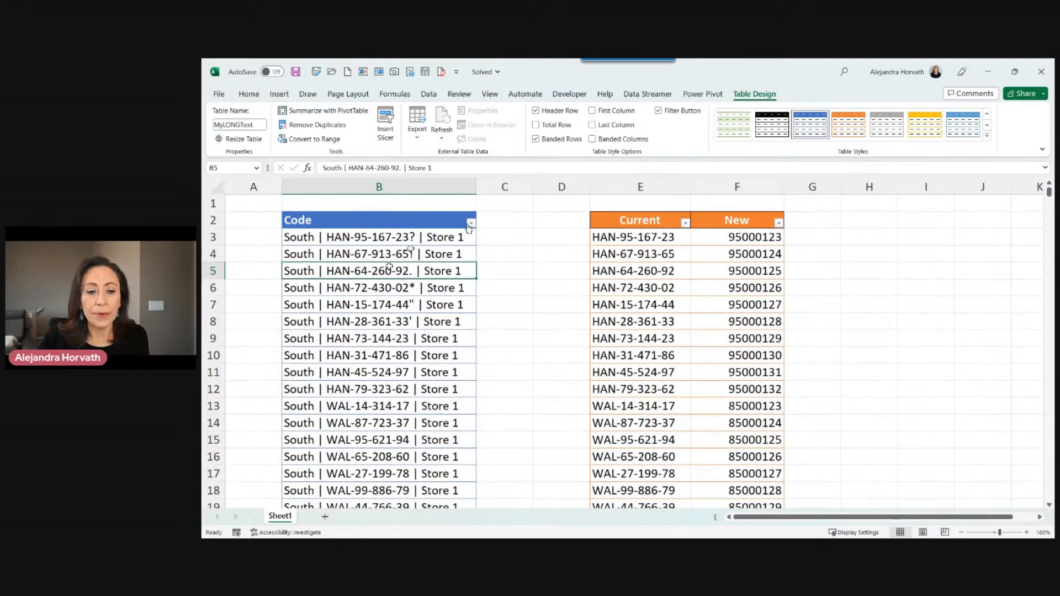
Load the Code table MyLONGText into the Power Query Editor from its table range
right_click(391, 270)
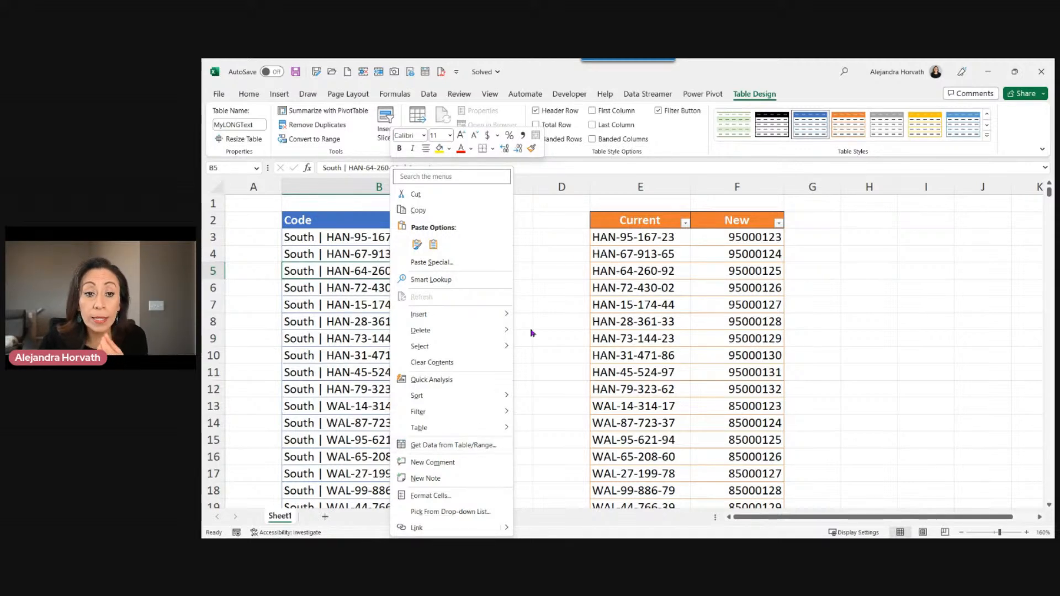
click(429, 93)
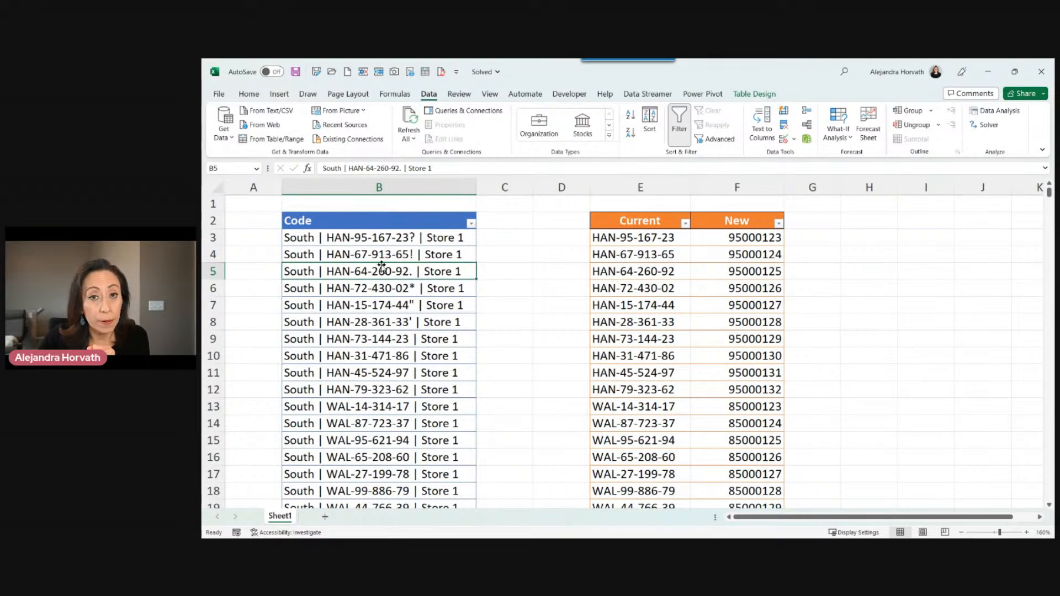
click(277, 139)
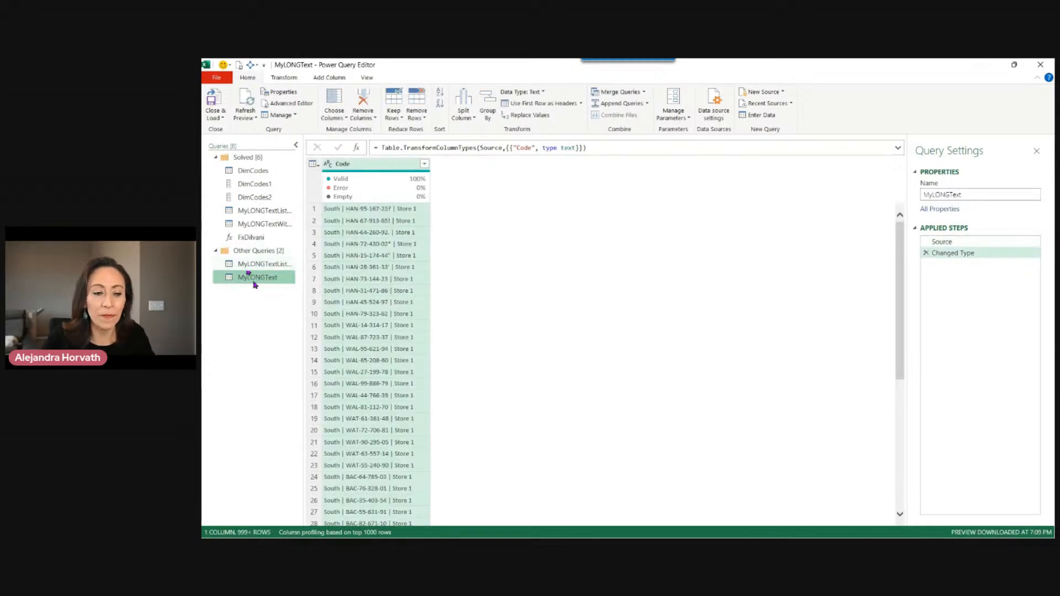
Delete the MyLONGTextListAcc (2) query and collapse the Solved query group
click(249, 265)
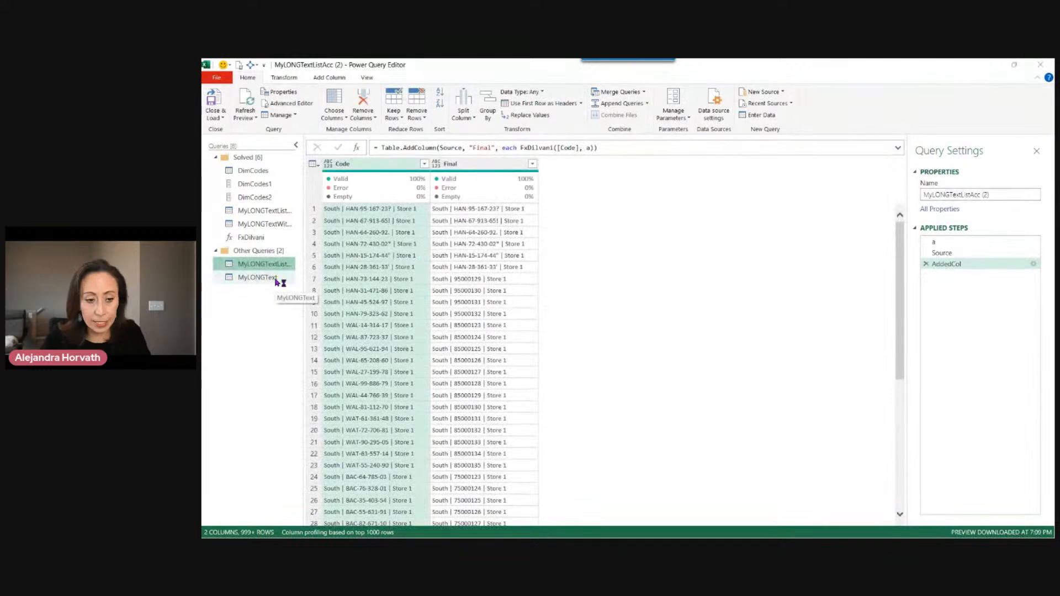
key(Delete)
click(690, 320)
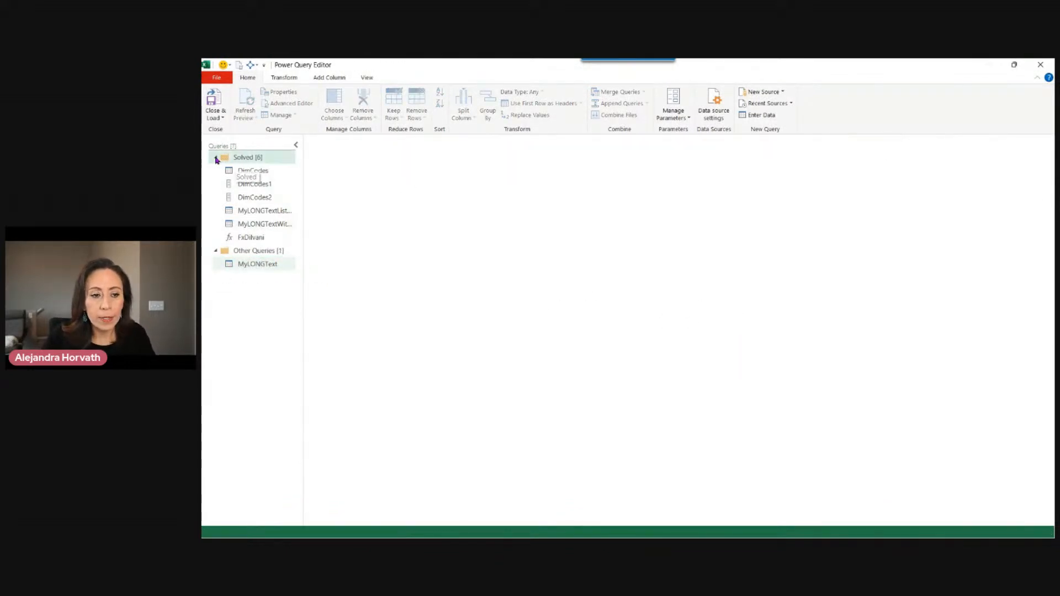
double_click(247, 158)
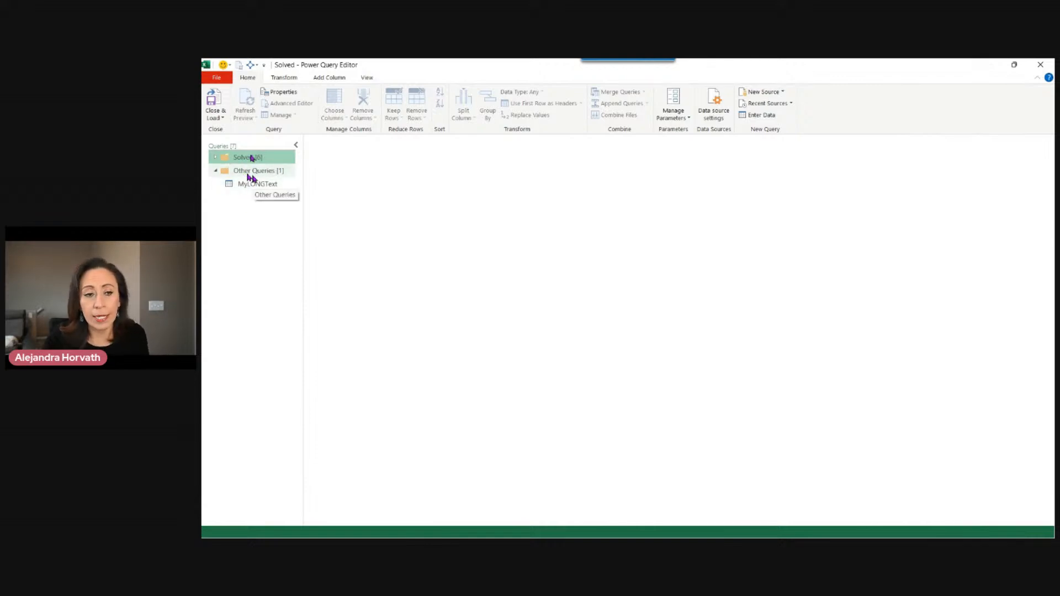
Examine the Source and Changed Type steps of the MyLONGText query
click(255, 184)
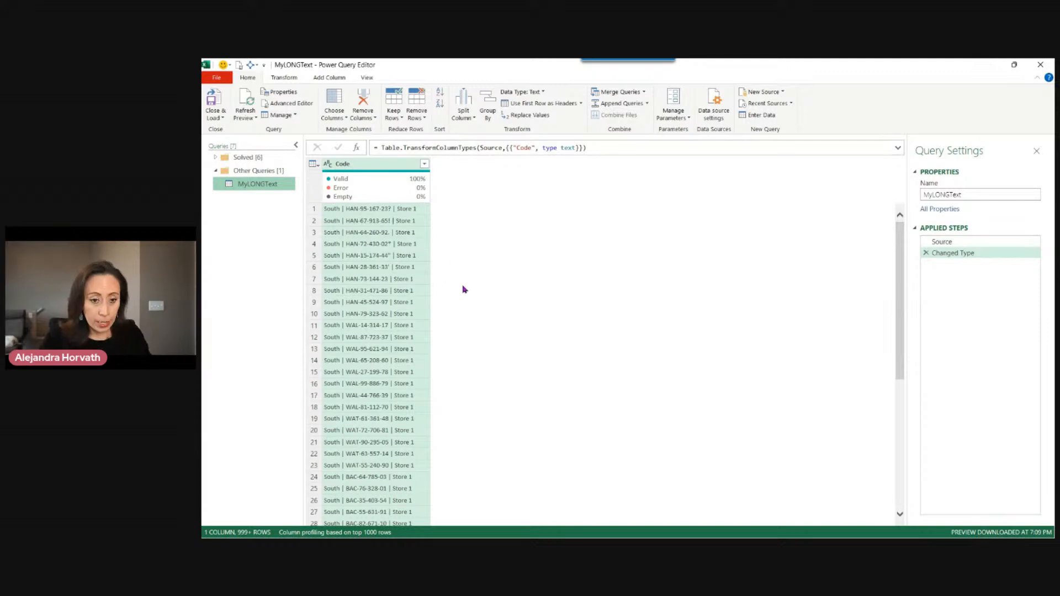
key(ctrl+shift+plus)
key(ctrl+shift+plus)
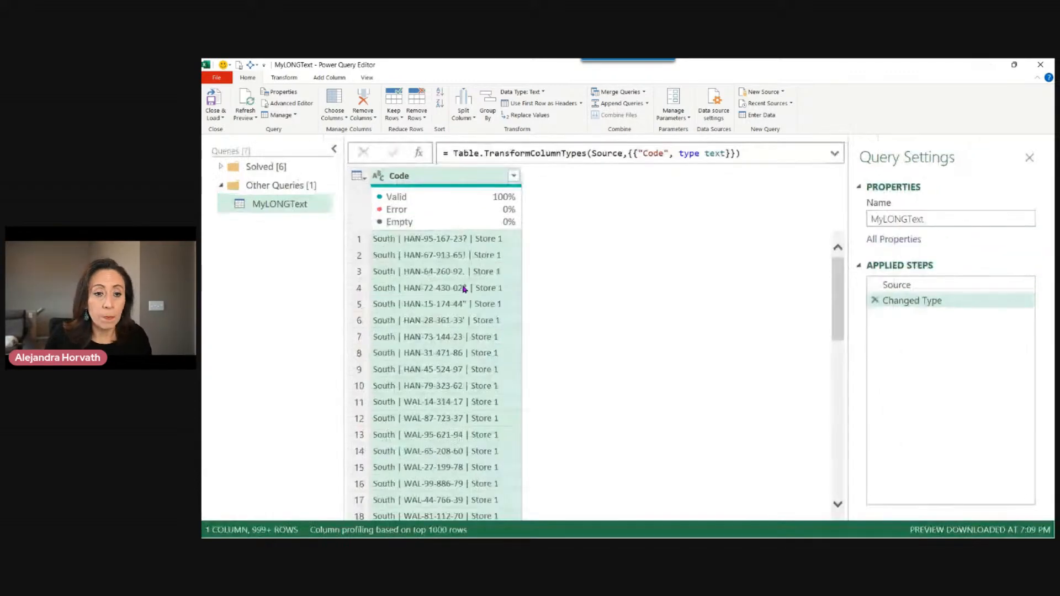
click(906, 288)
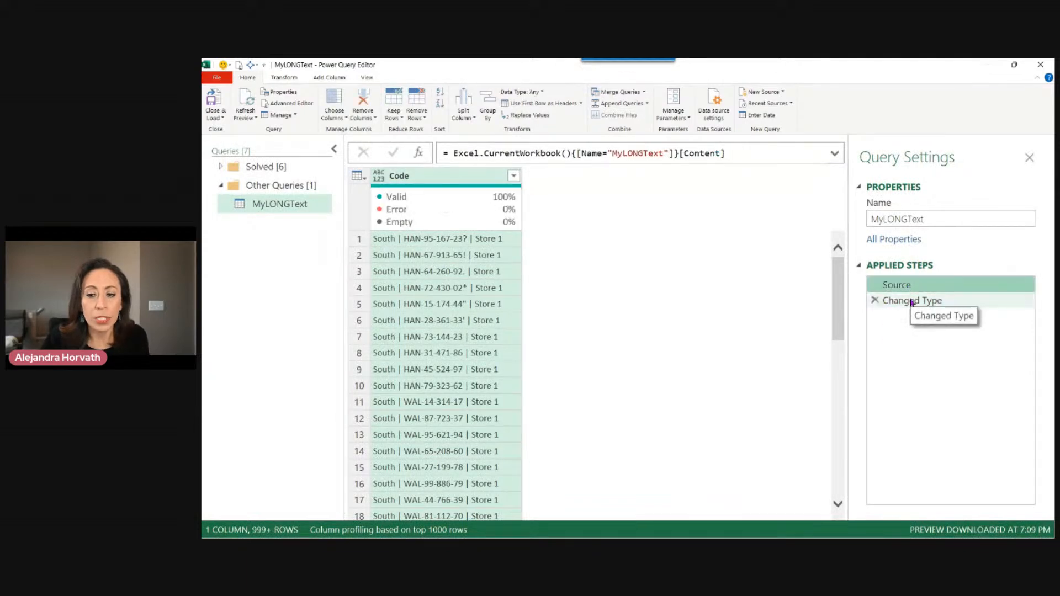
click(911, 301)
Rename the MyLONGText query as MyLONGTextLIVE
click(307, 212)
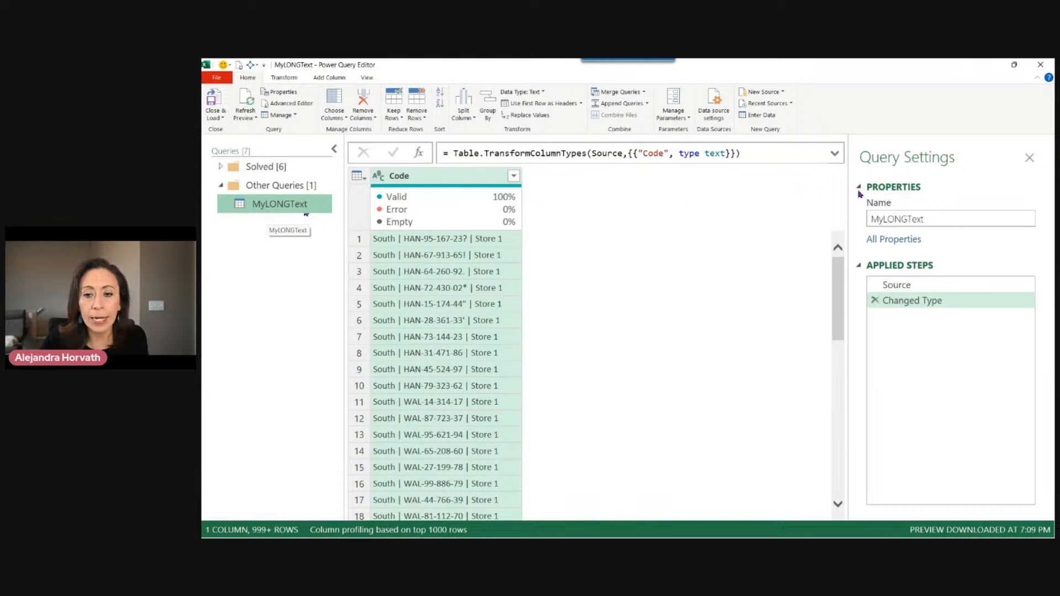
click(940, 217)
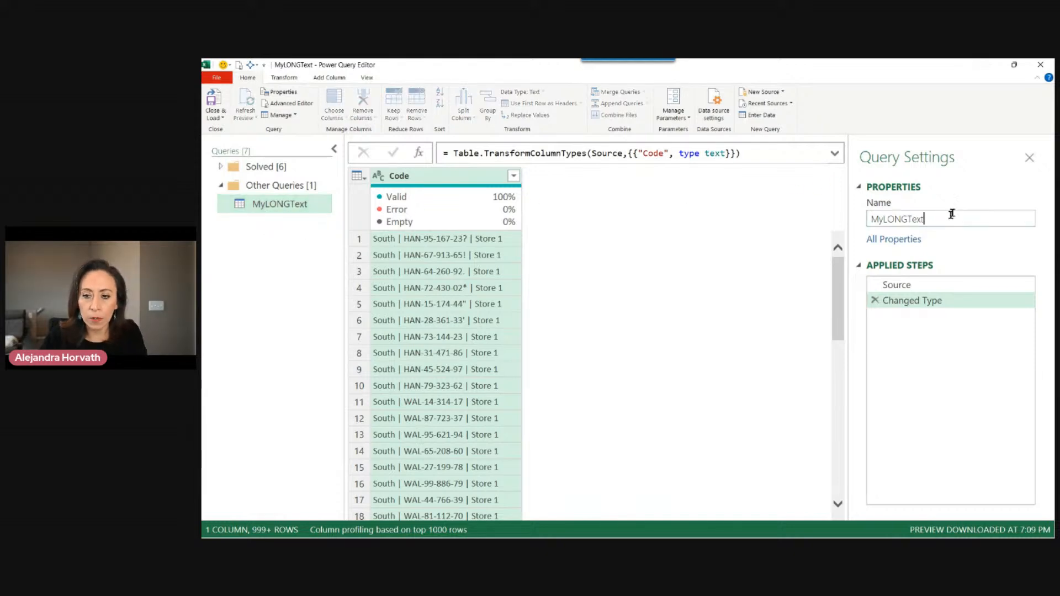
text(LIVE)
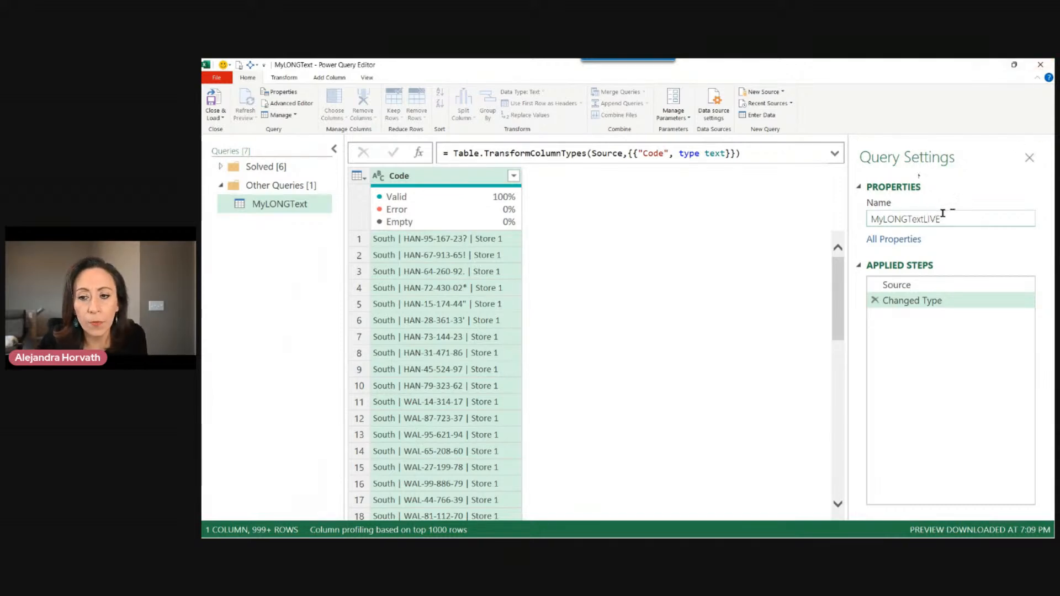
drag(956, 220, 921, 221)
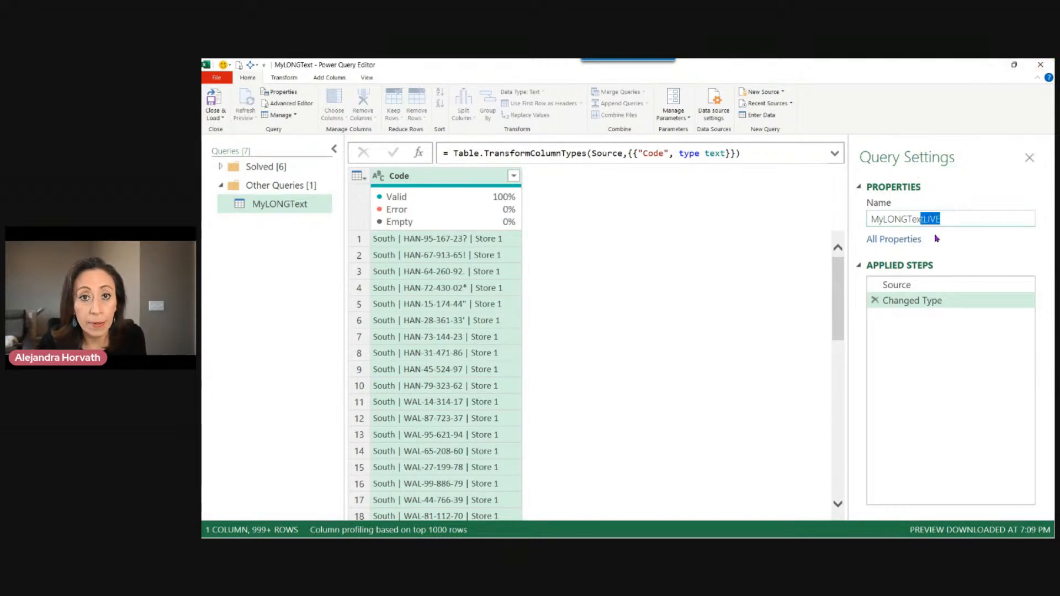
text(-)
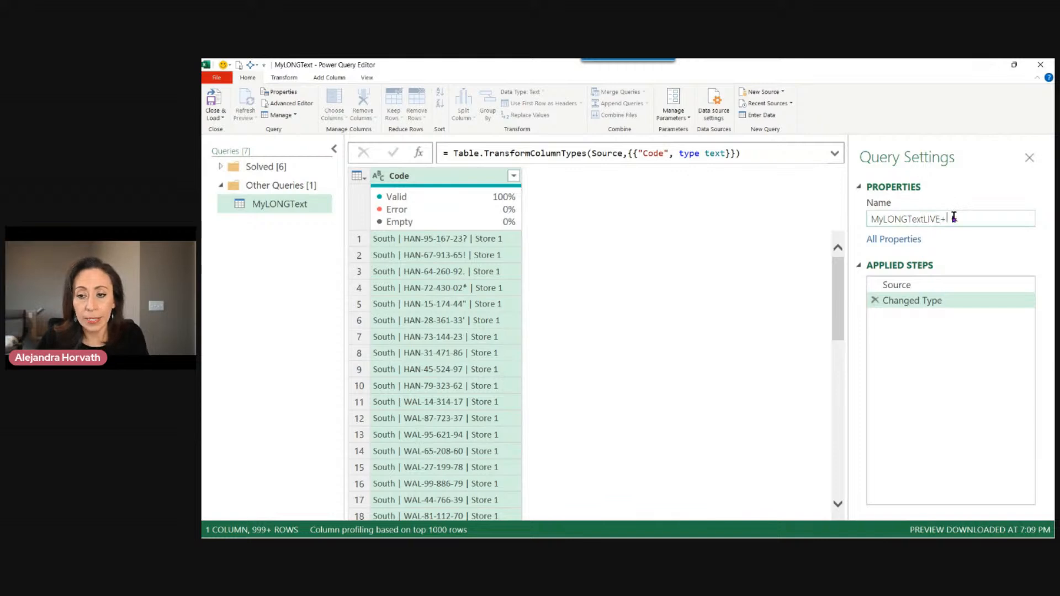
key(BackSpace)
key(Return)
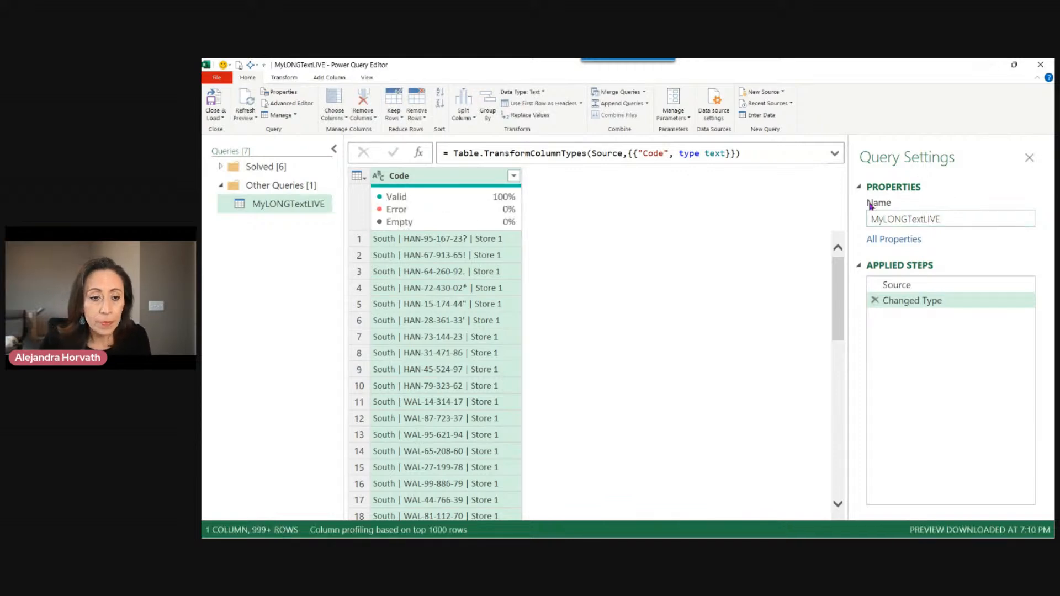
drag(953, 221, 870, 220)
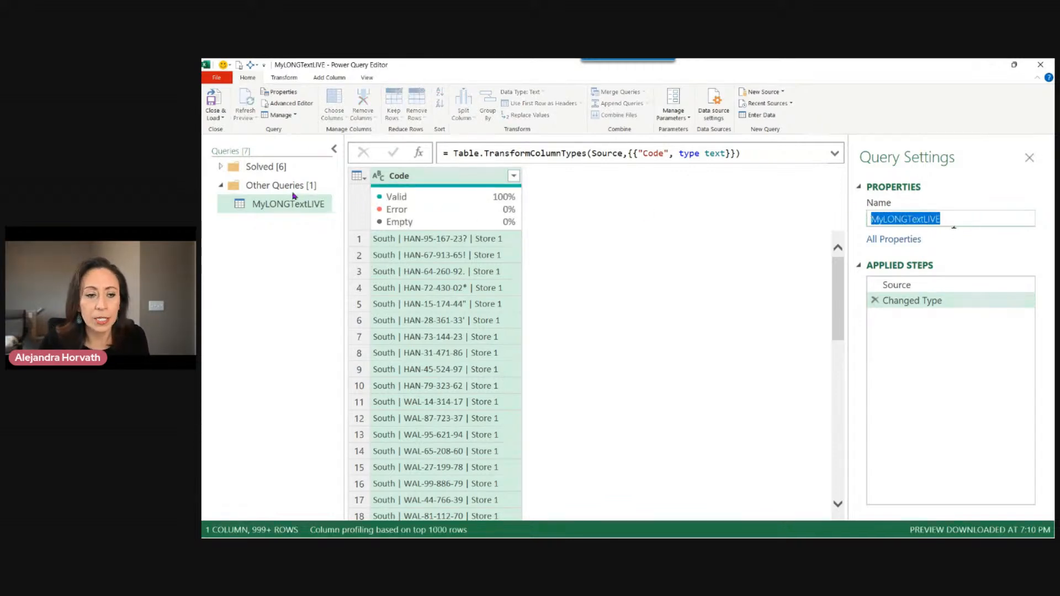
click(305, 213)
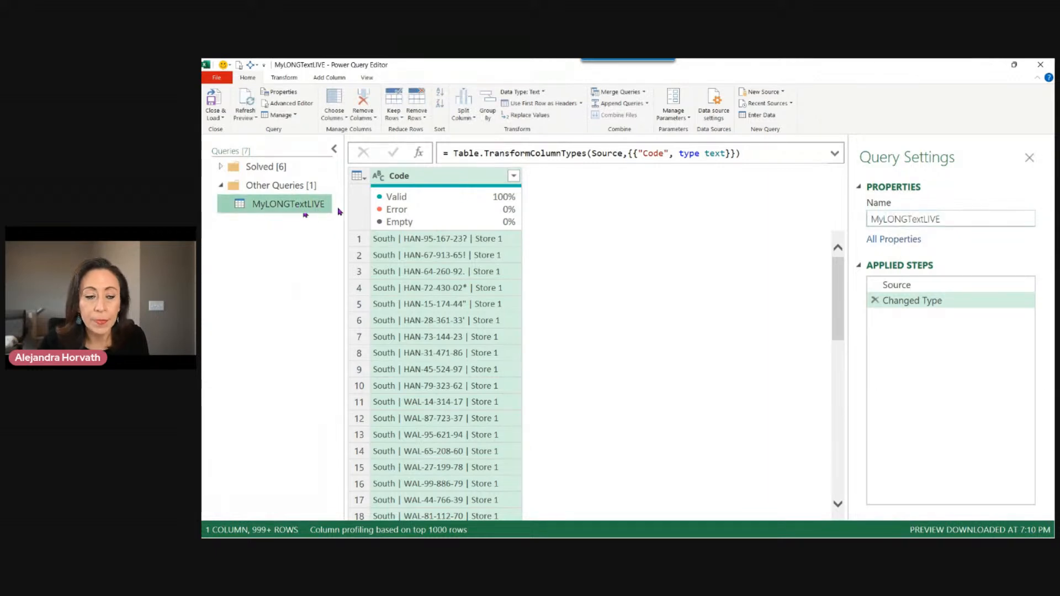
Examine the Source step's Excel.CurrentWorkbook formula, including its table name reference and Content part
mouse_move(431, 227)
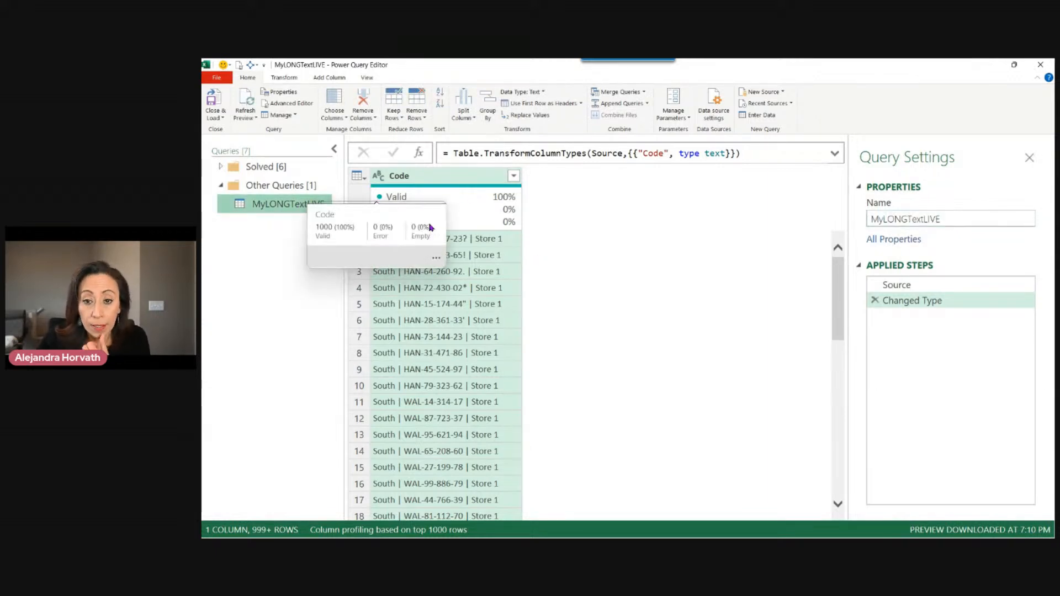
click(939, 301)
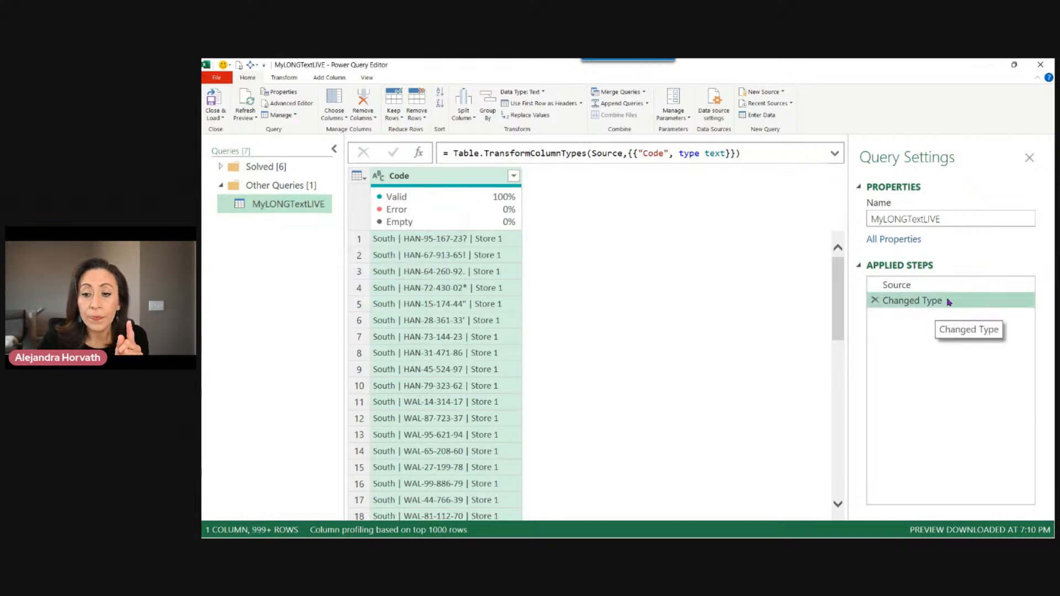
click(937, 287)
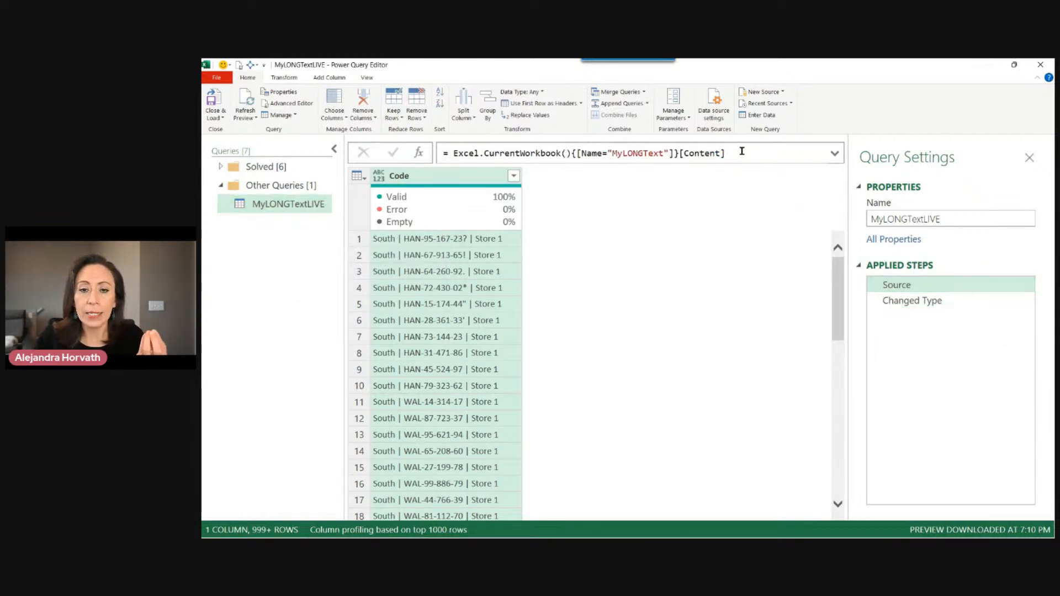
drag(739, 153, 453, 154)
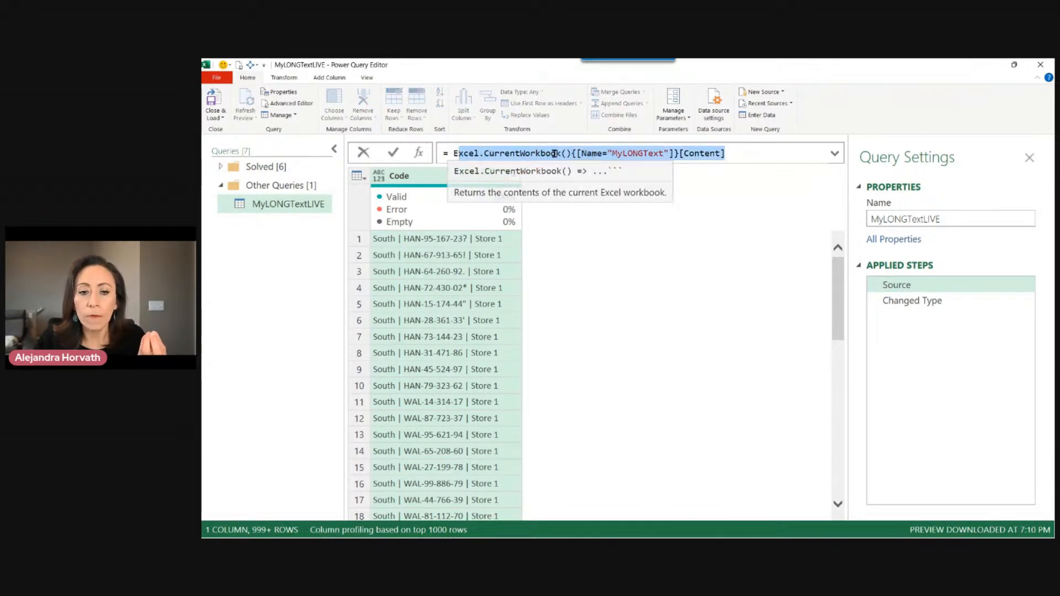
click(565, 153)
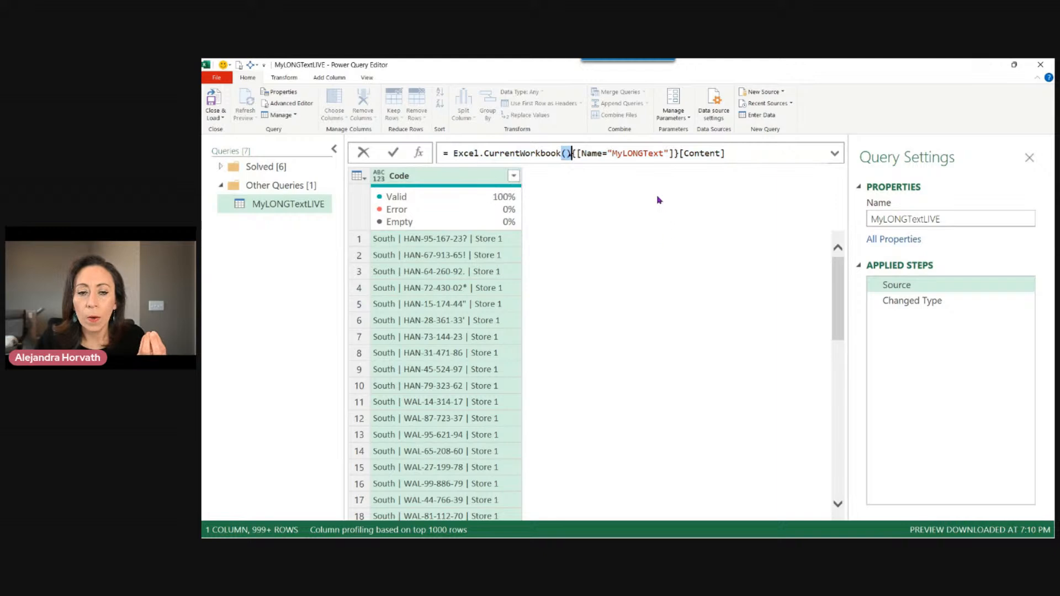
drag(582, 153, 725, 153)
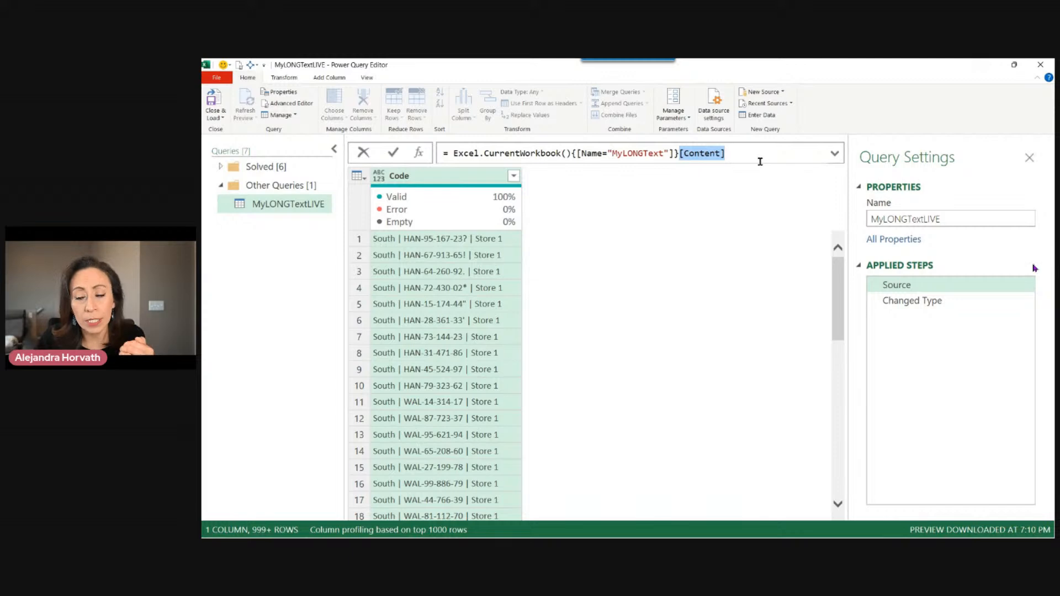
Remove the Changed Type step from the MyLONGTextLIVE query, keeping only Source, and select the Code column
click(917, 301)
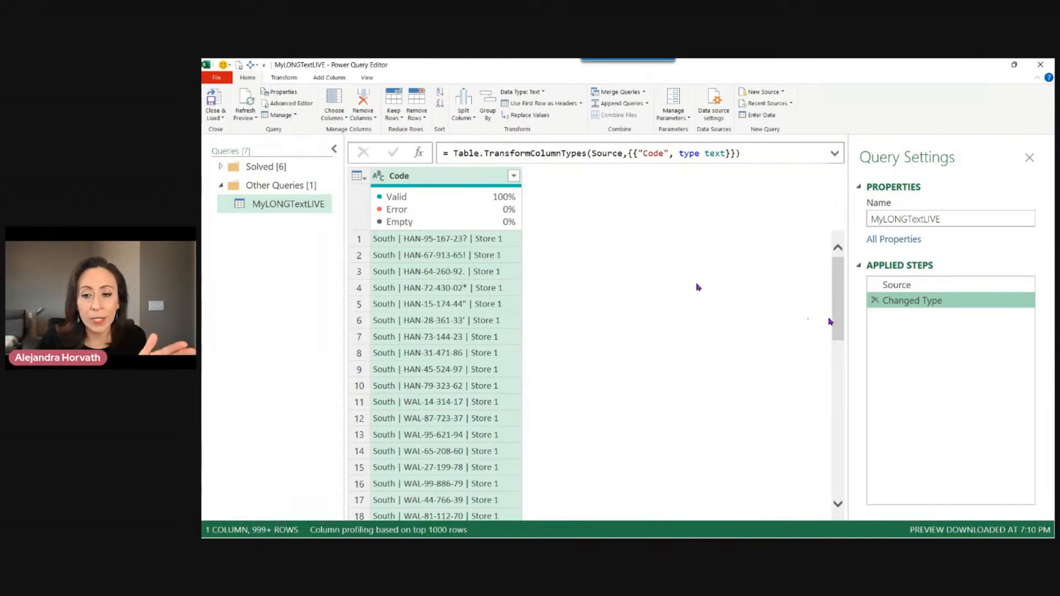
click(875, 300)
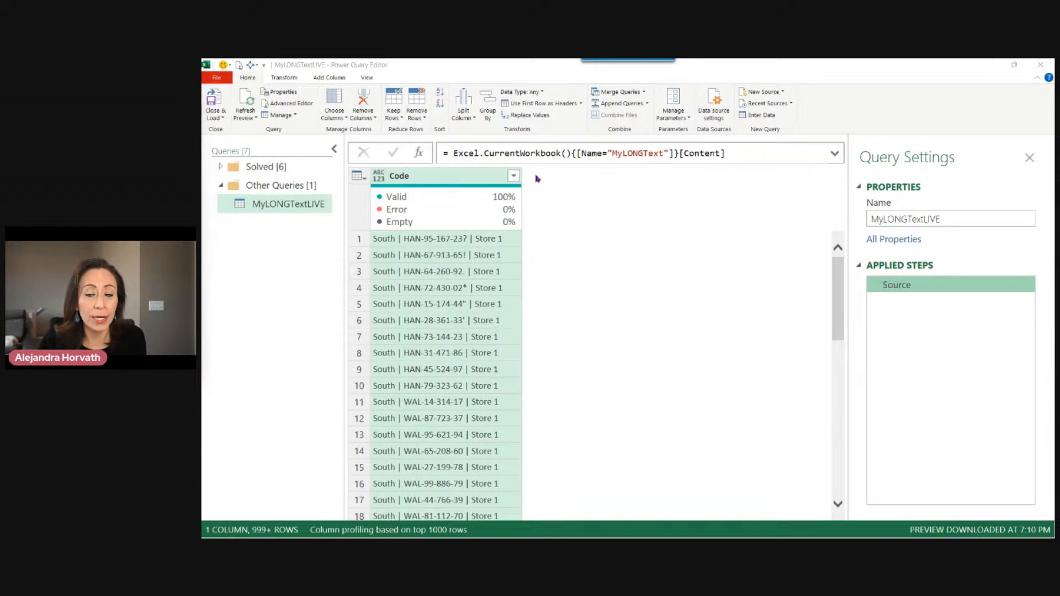
click(492, 181)
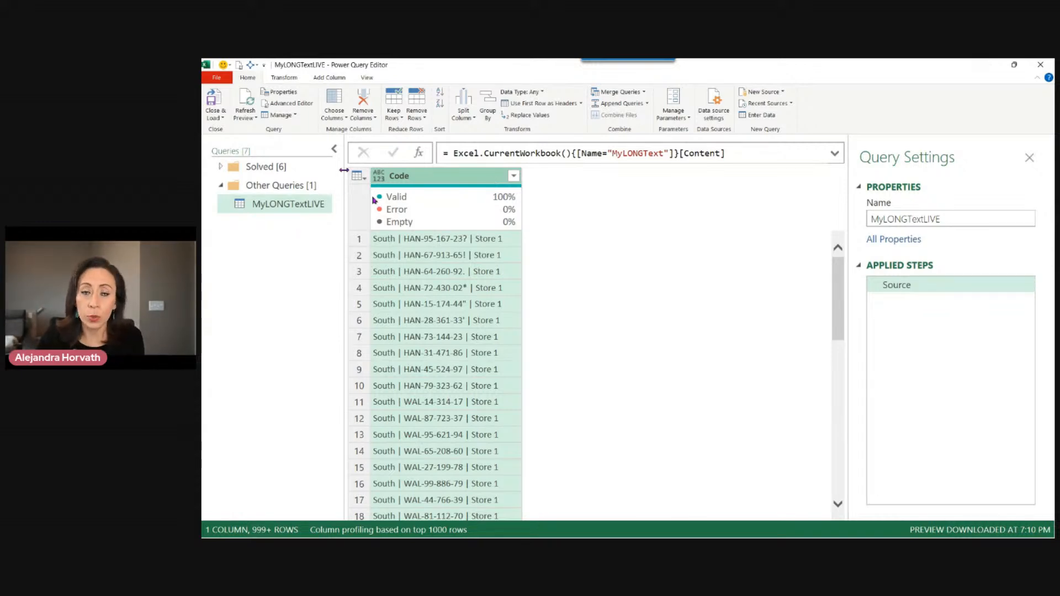
Duplicate the MyLONGTextLIVE query within the Other Queries group
click(282, 208)
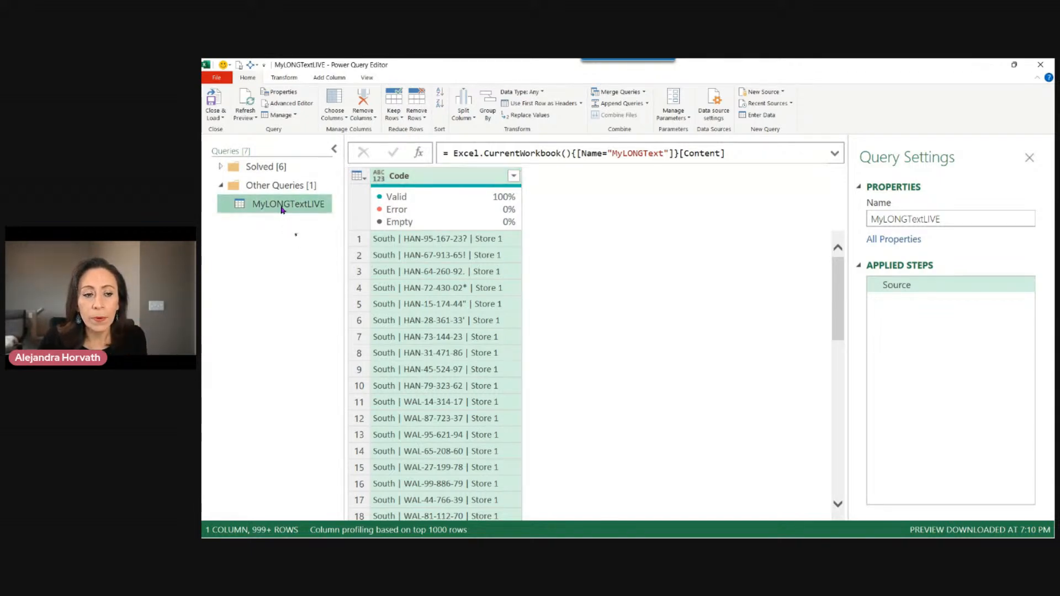
right_click(282, 209)
click(286, 243)
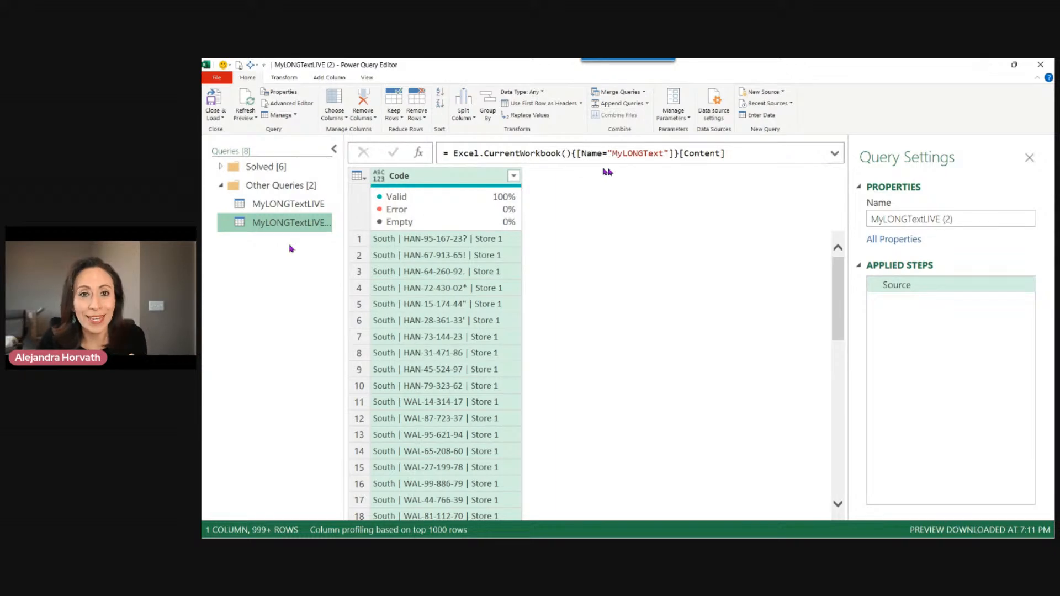
Rename the duplicated query MyLONGTextLIVE (2) as DimCodesLIVE, widening the query list to fit its names
double_click(263, 223)
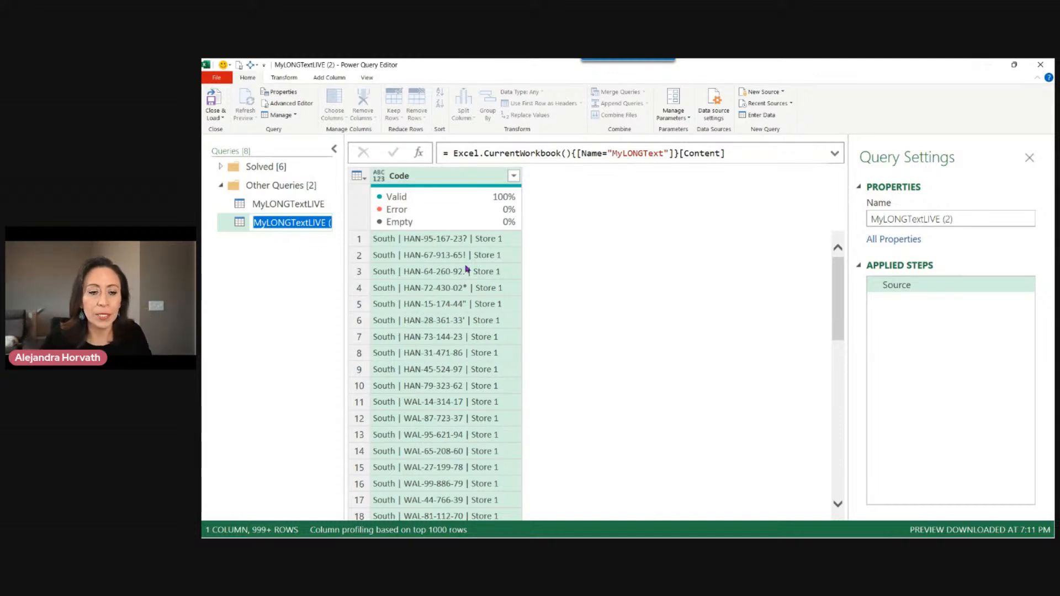
click(328, 223)
drag(345, 302, 379, 297)
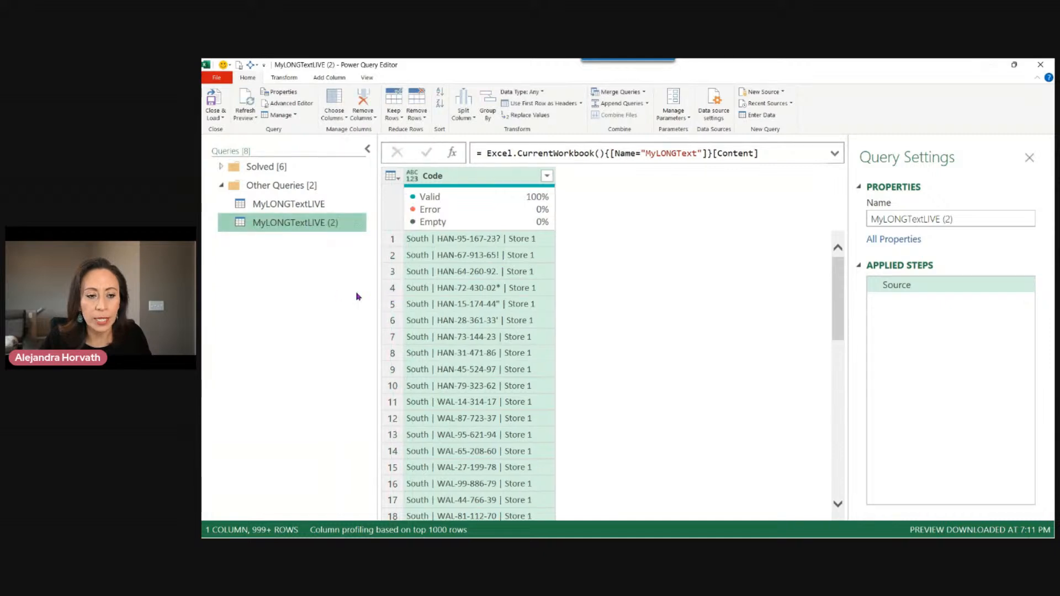
double_click(343, 223)
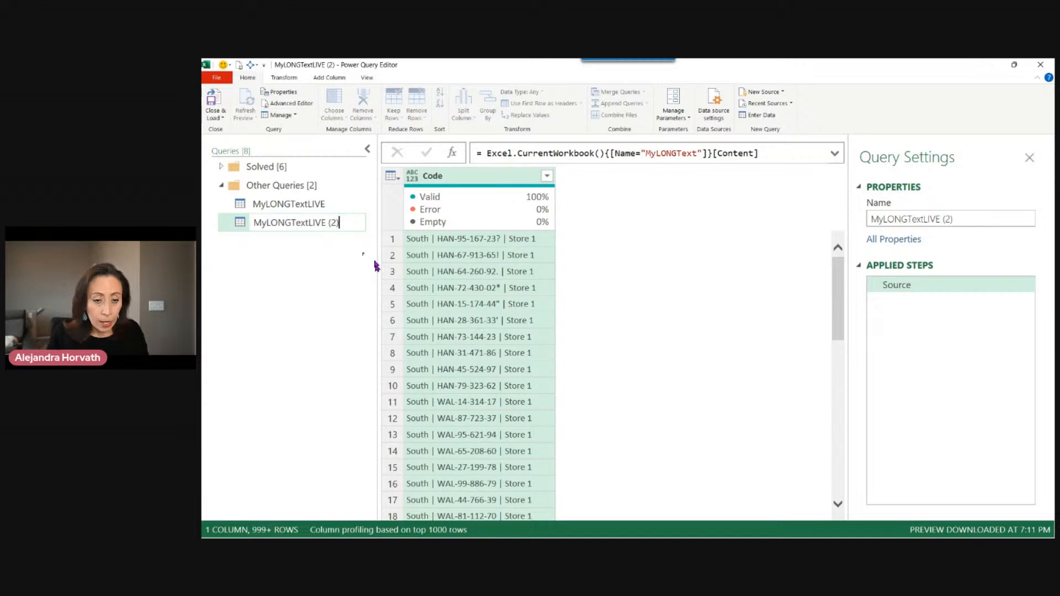
key(ctrl+a)
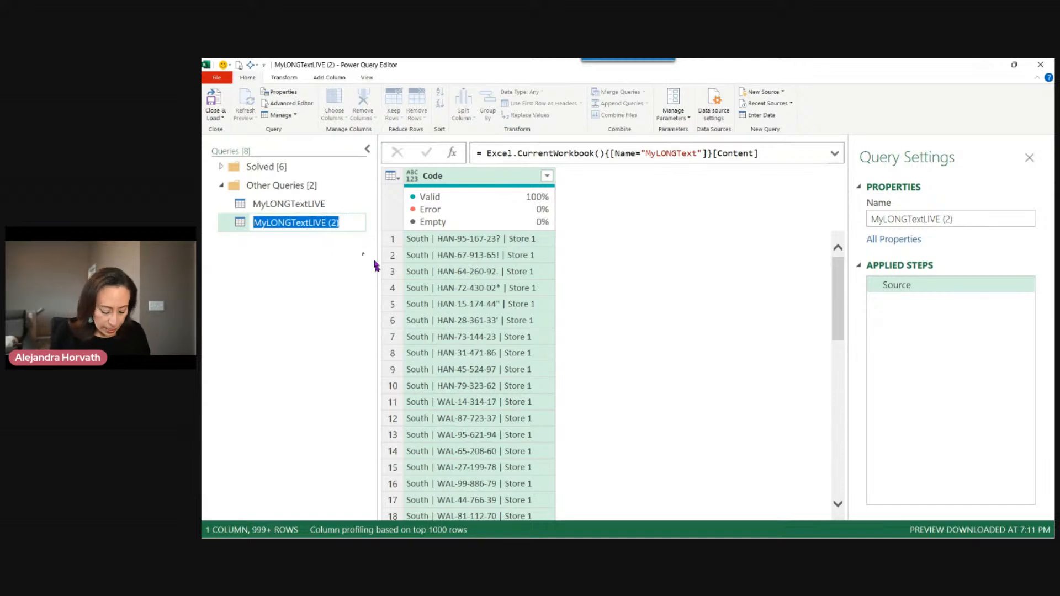
text(DimCodesLIVE)
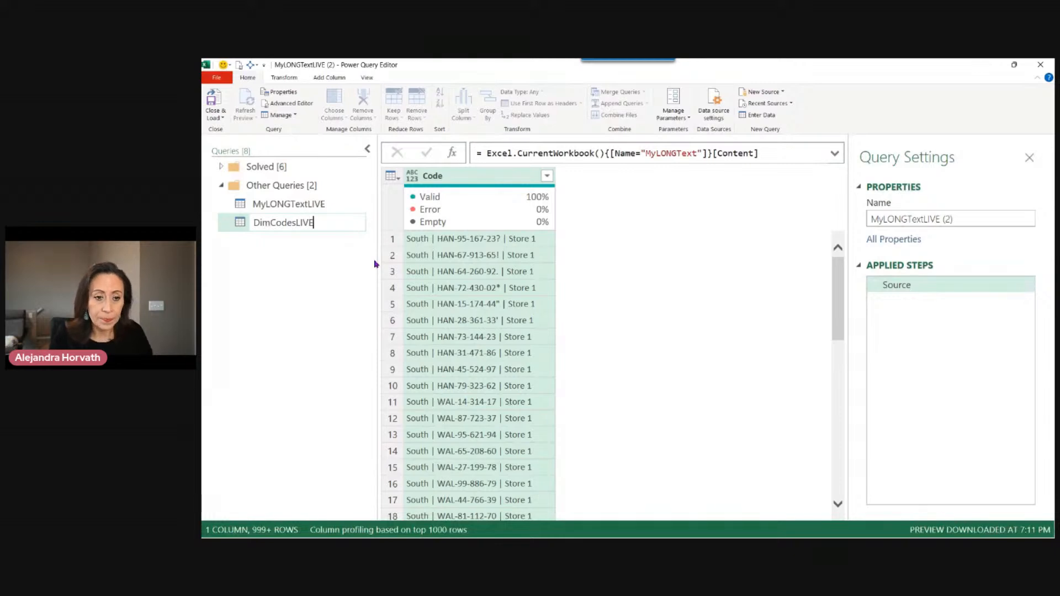
key(Return)
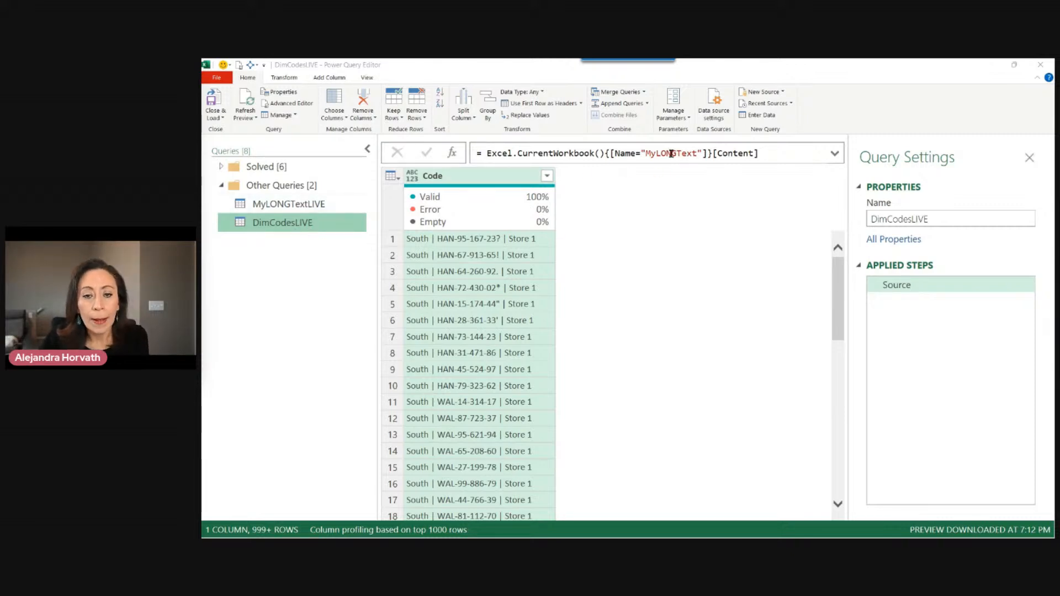
Change the table name in the DimCodesLIVE query's Source formula to DimCodes
click(652, 153)
drag(652, 153, 697, 153)
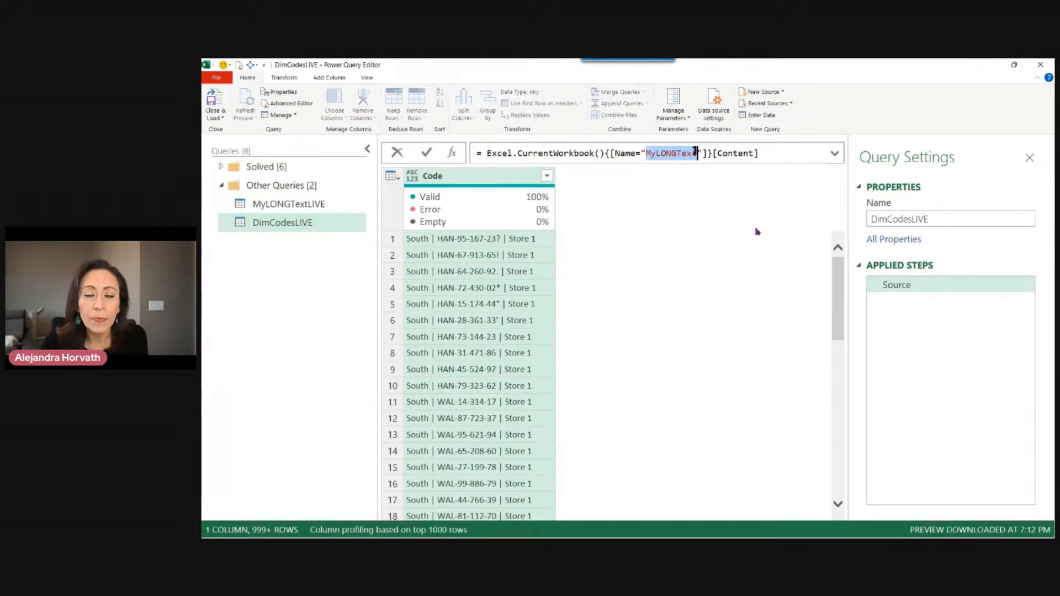
text(DimCodes)
key(Return)
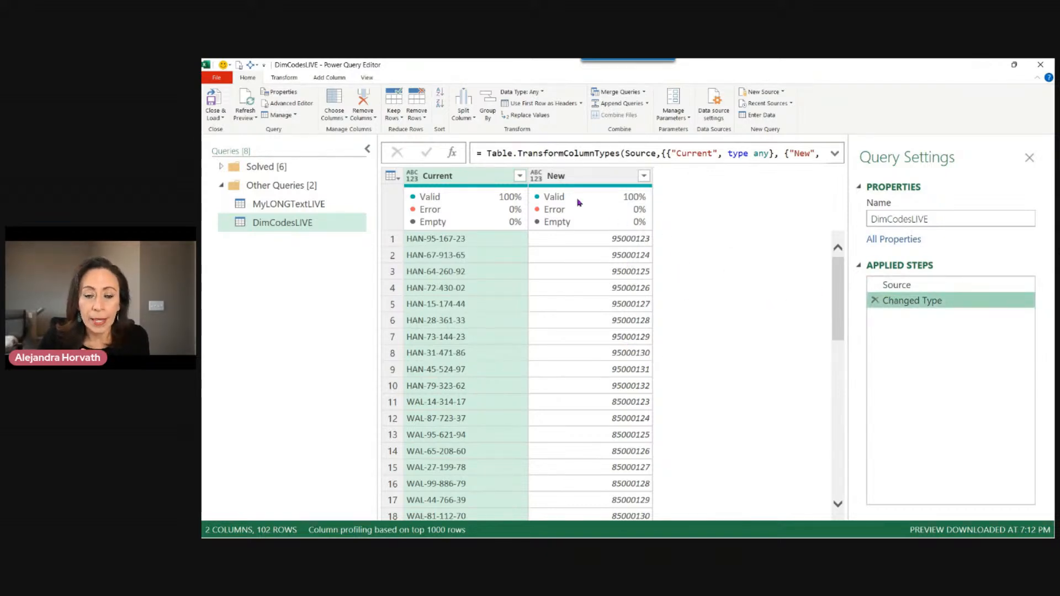
Remove the Changed Type step from the DimCodesLIVE query, keeping only Source
mouse_move(580, 202)
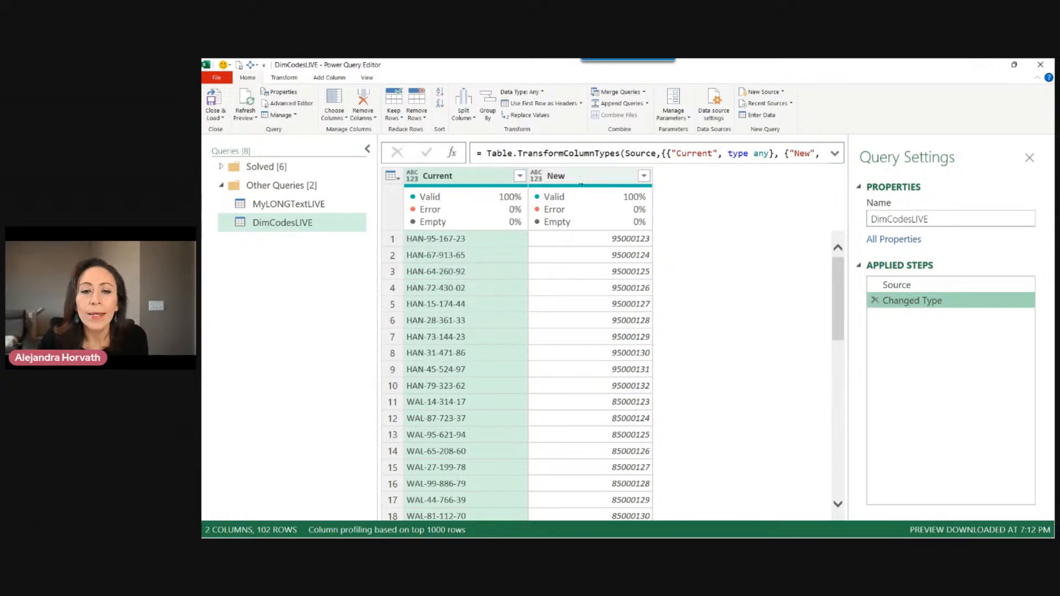
click(580, 176)
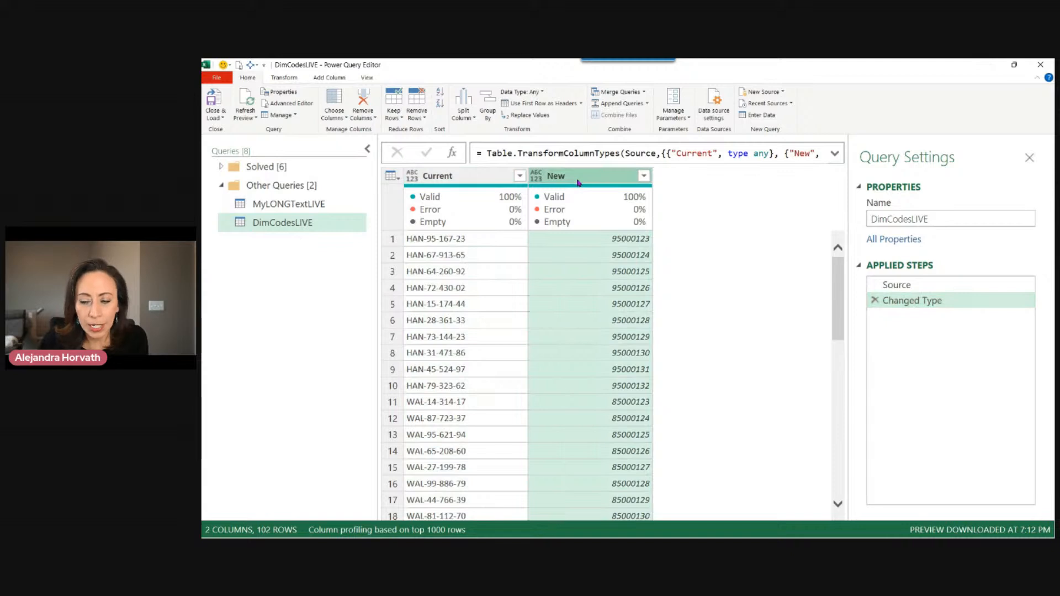
mouse_move(595, 197)
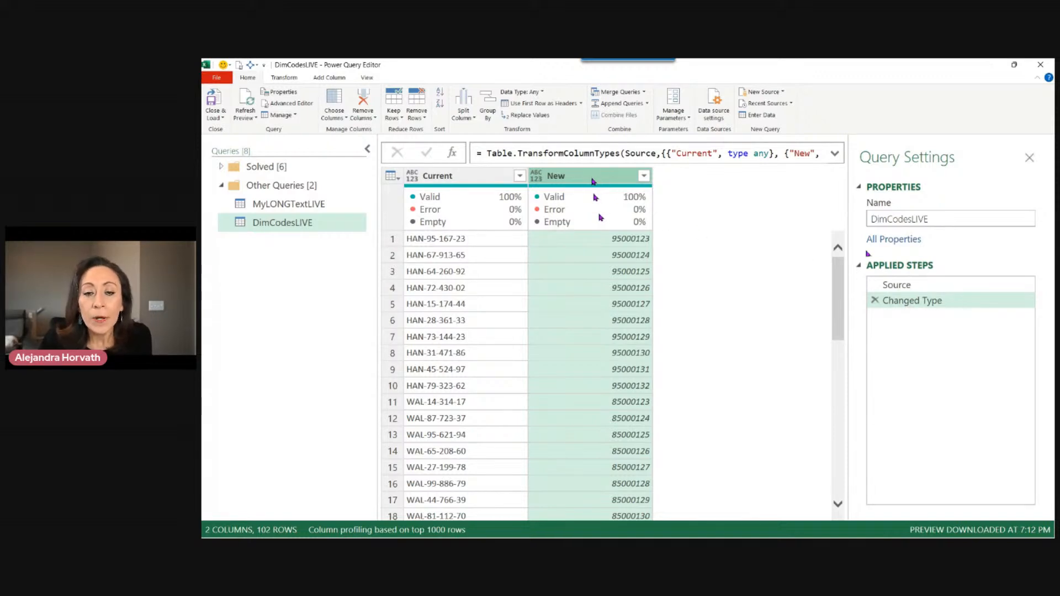
click(527, 178)
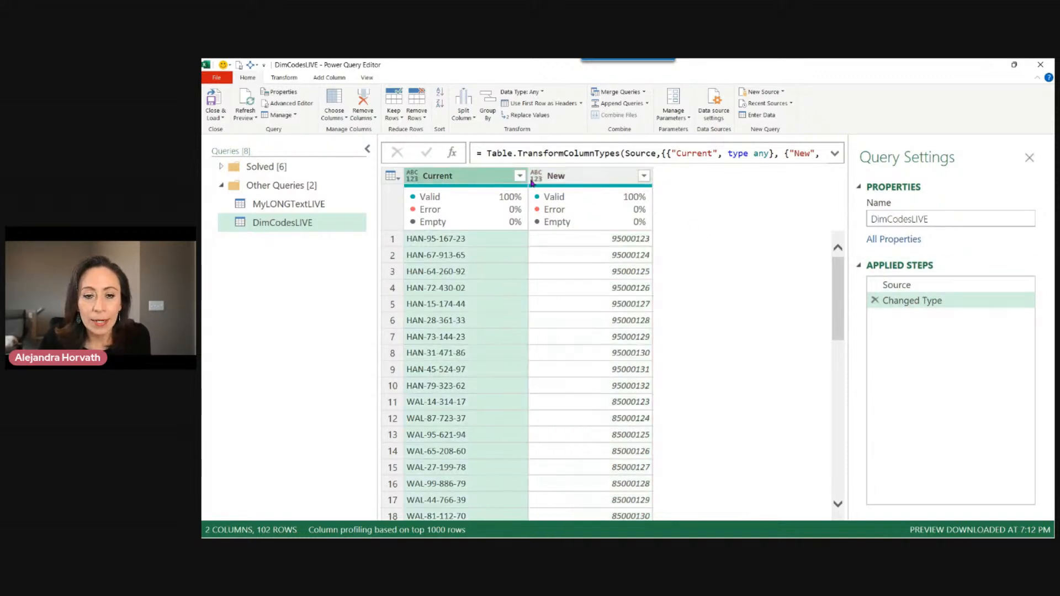
click(559, 181)
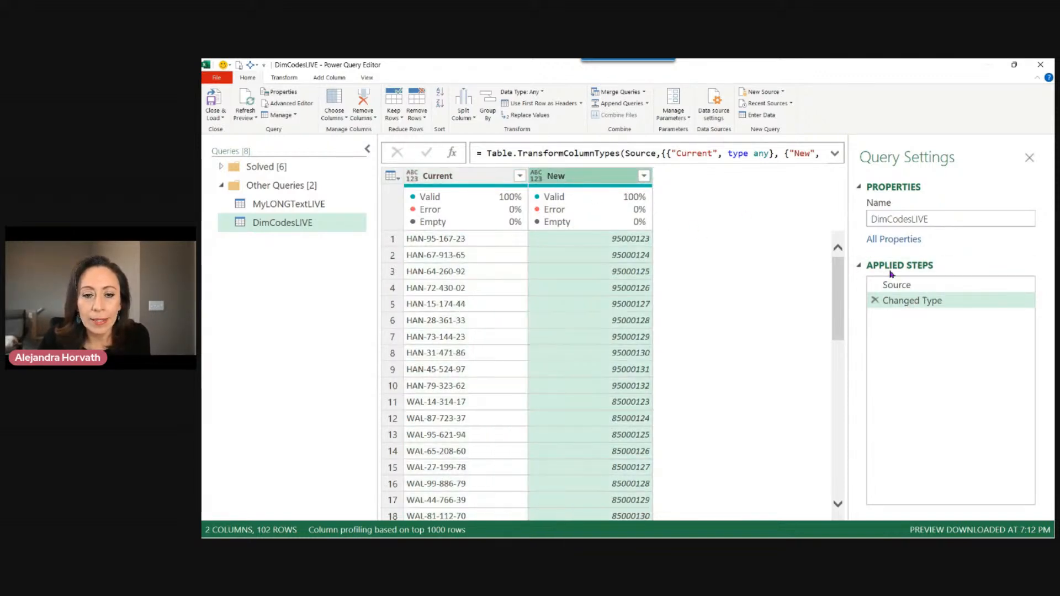
click(875, 301)
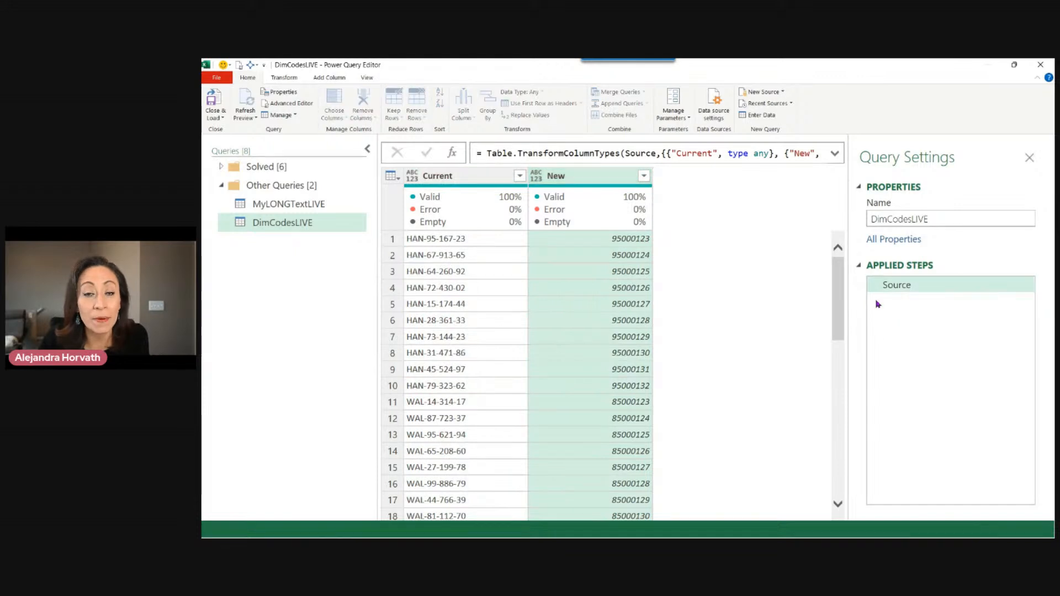
Compare the Code list in MyLONGTextLIVE with the DimCodesLIVE lookup columns, and set the New column's data type to Text in DimCodesLIVE
click(577, 181)
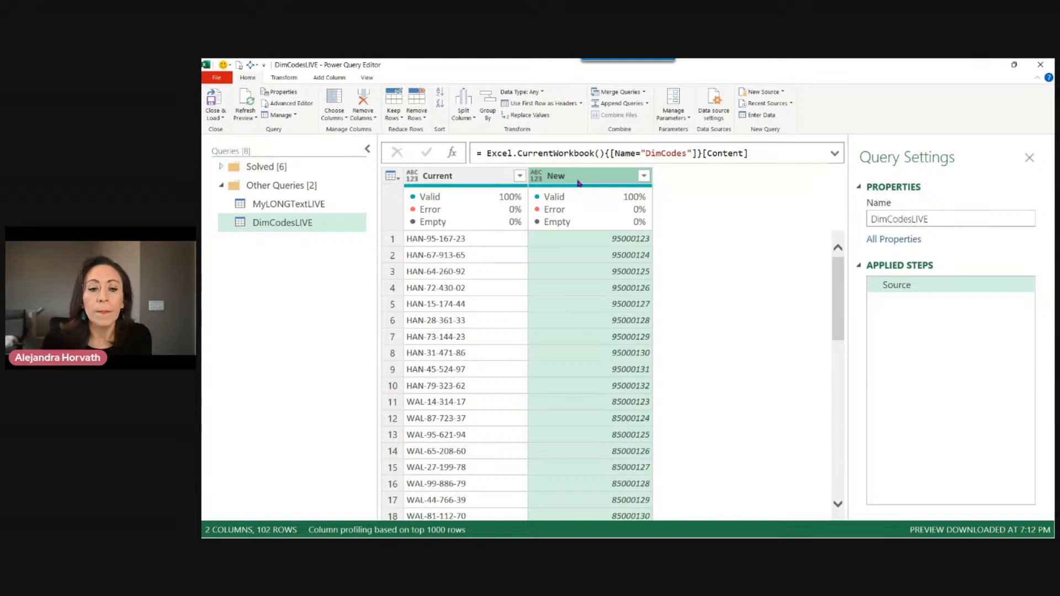
click(295, 206)
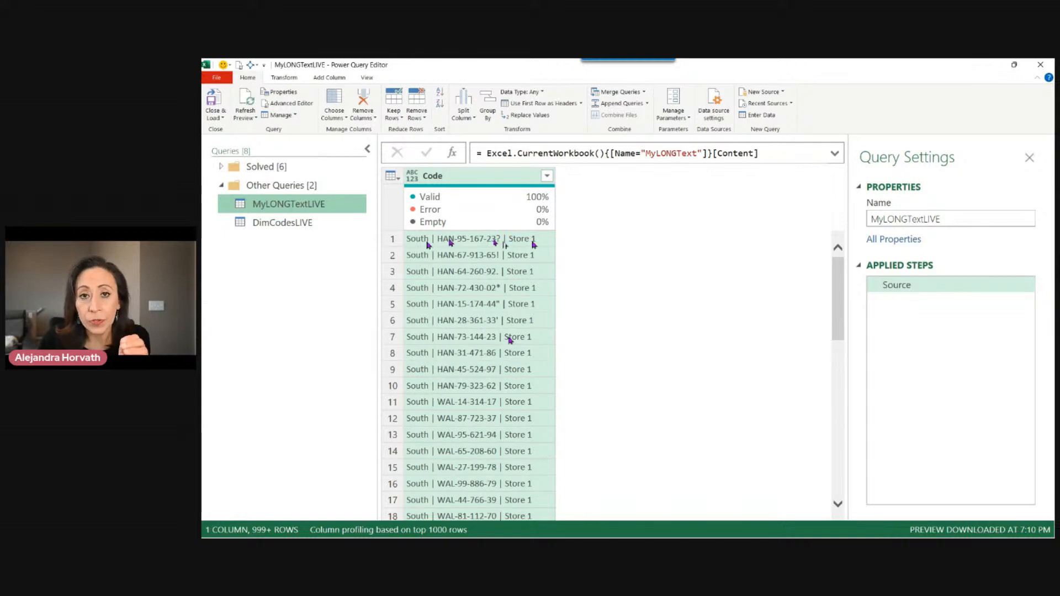
click(334, 223)
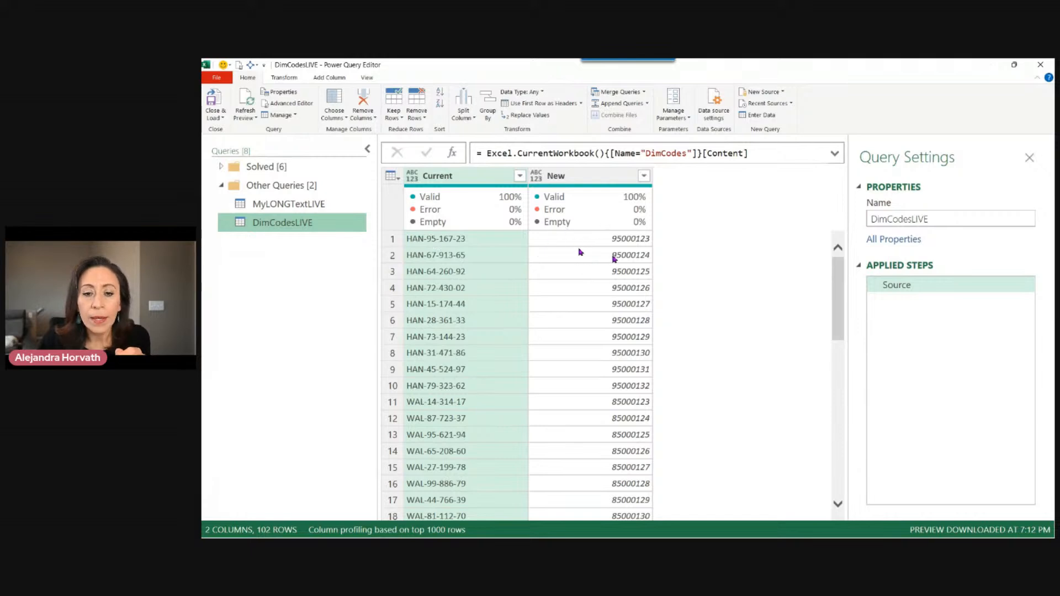
click(435, 254)
click(463, 175)
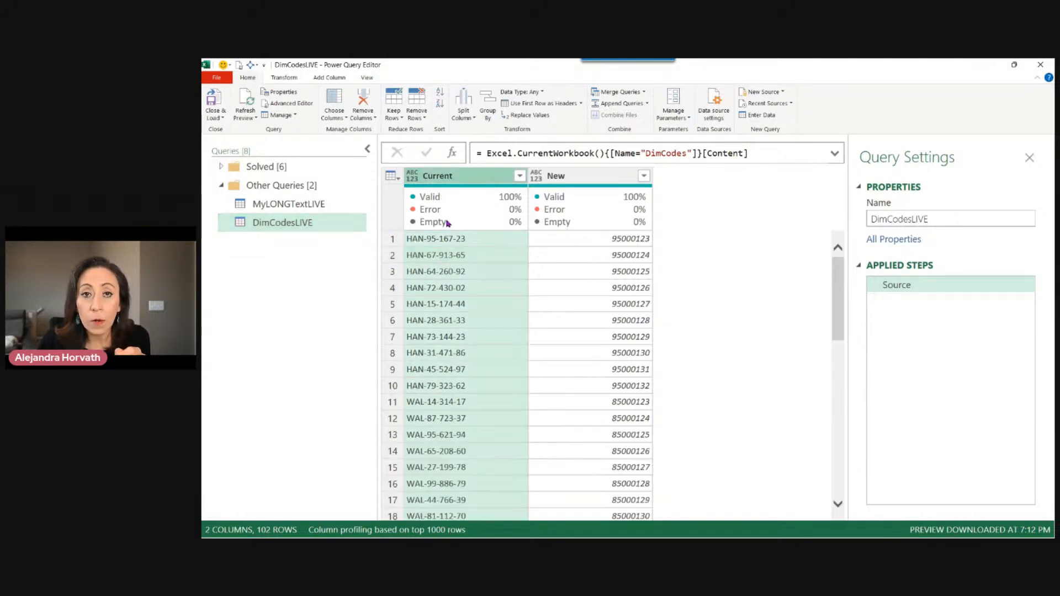
click(588, 180)
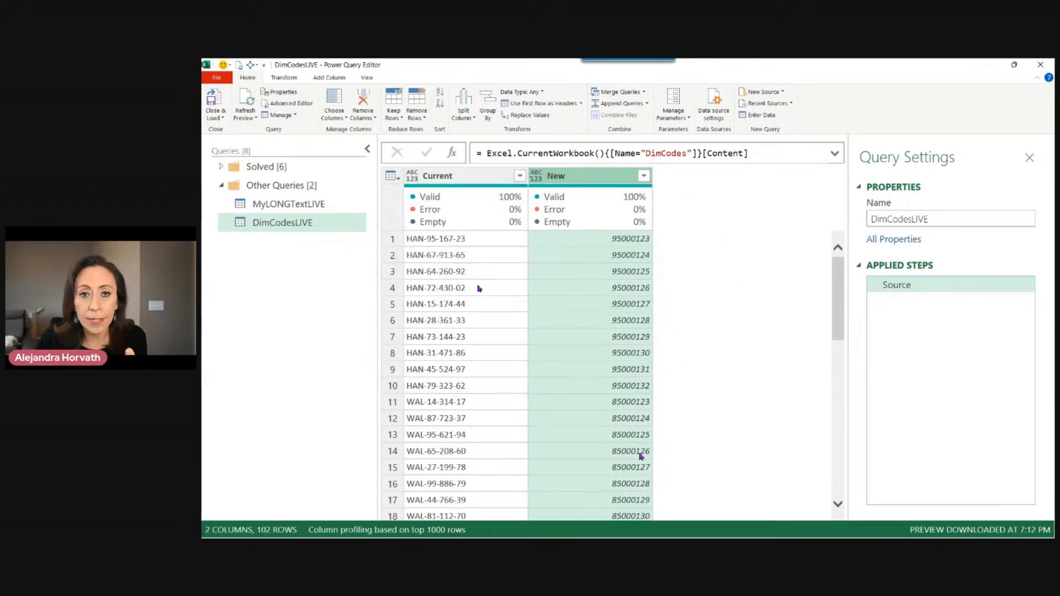
click(536, 176)
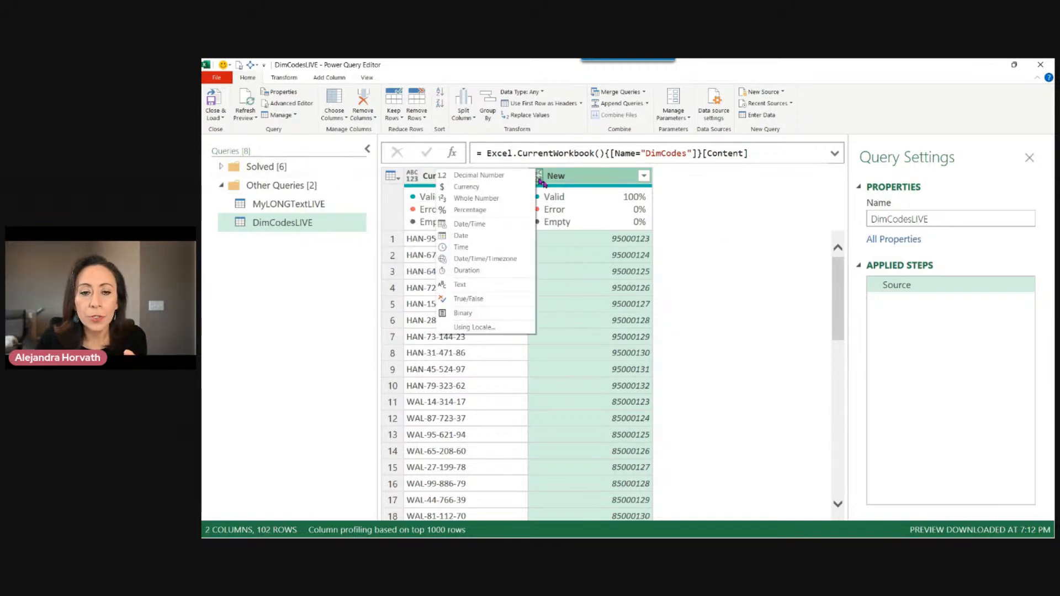
click(461, 284)
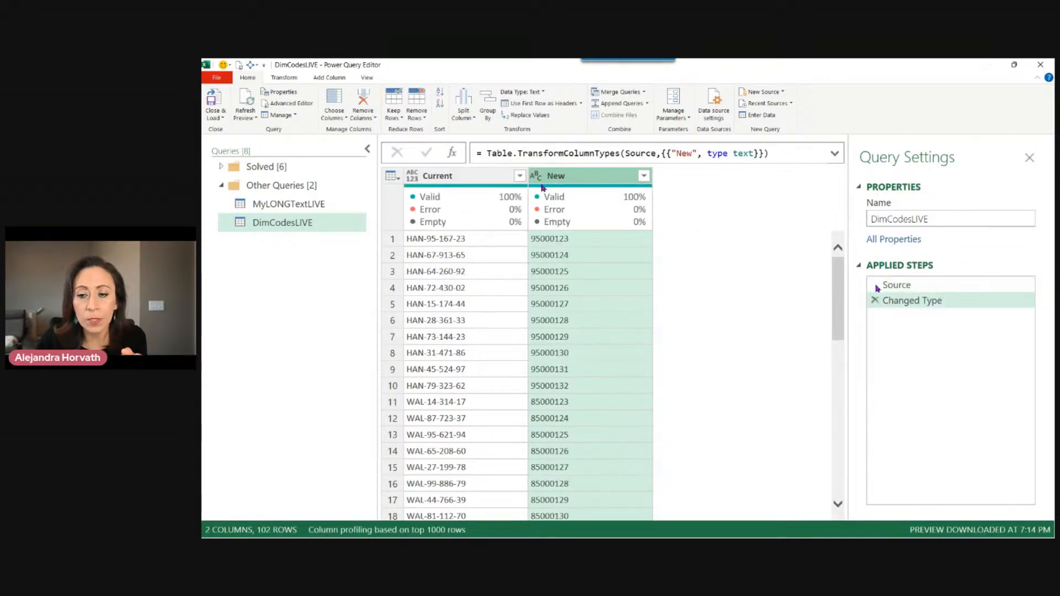
Rename the Changed Type step of DimCodesLIVE as ChangedType, without the space
double_click(941, 305)
click(977, 293)
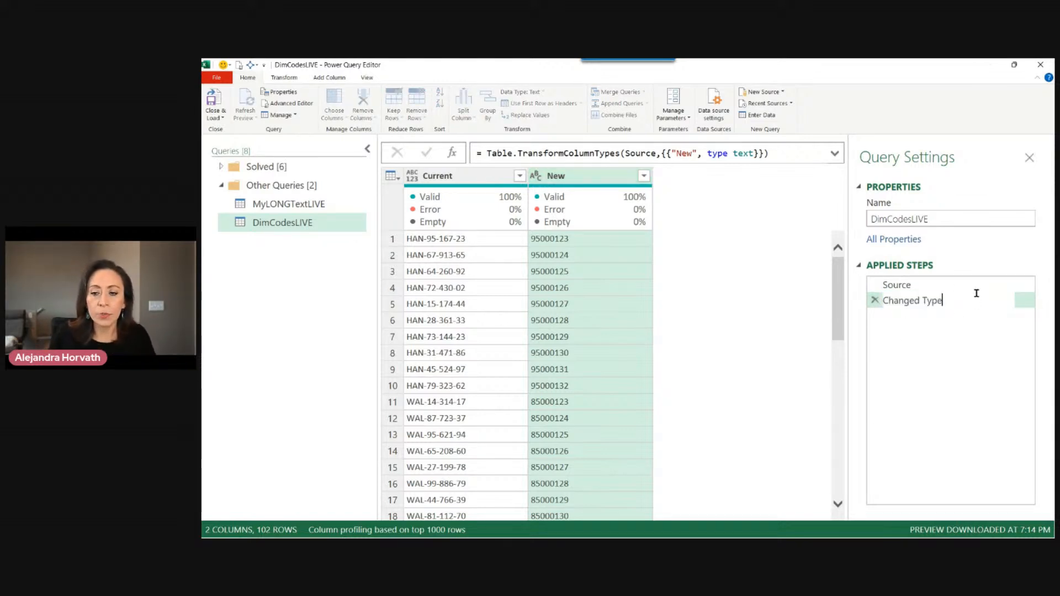
key(BackSpace)
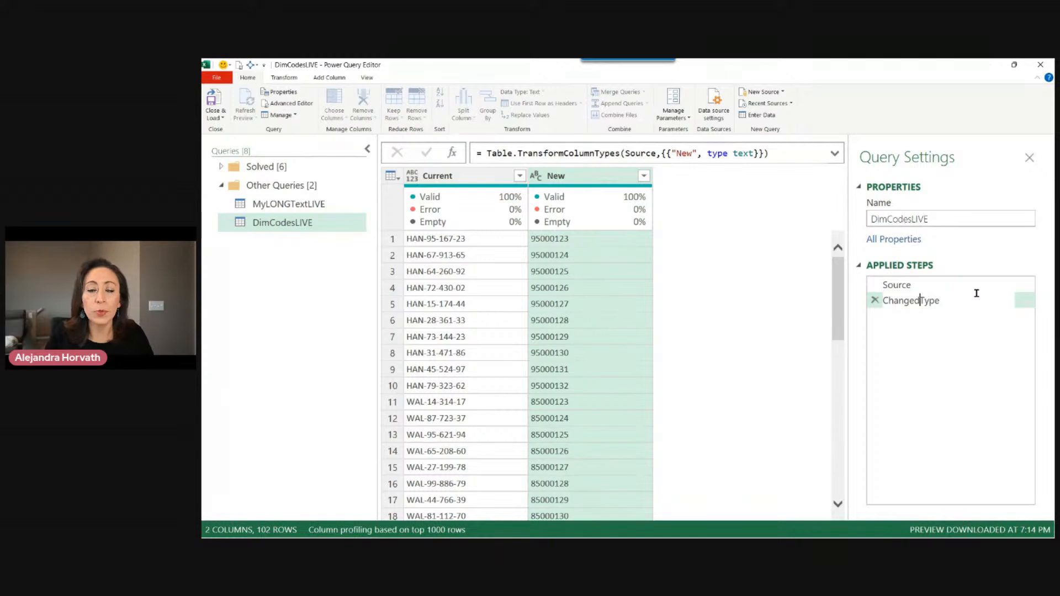
key(Return)
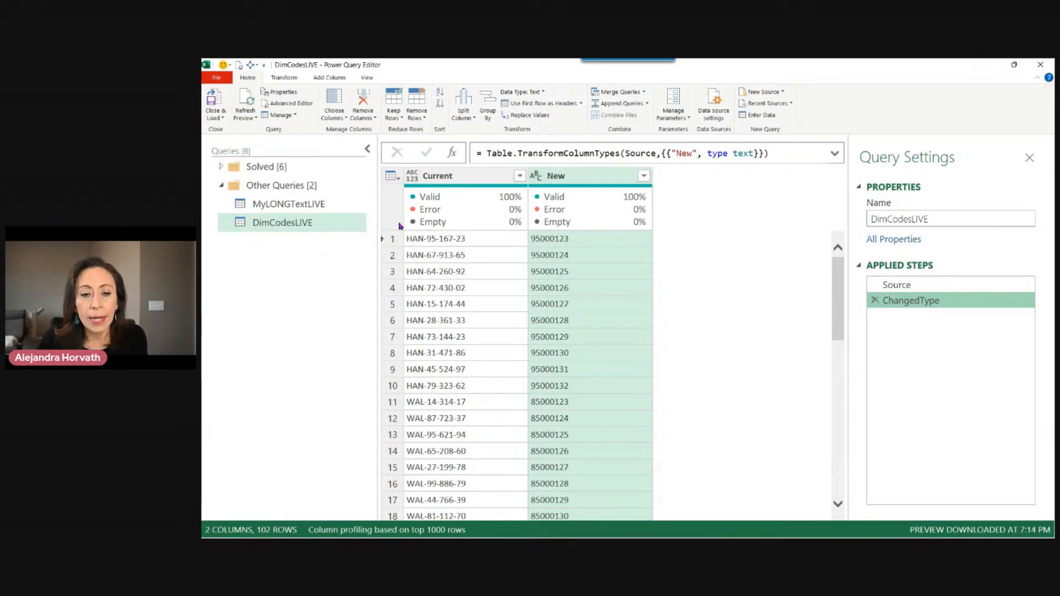
Duplicate the DimCodesLIVE query twice within the Other Queries group
click(333, 230)
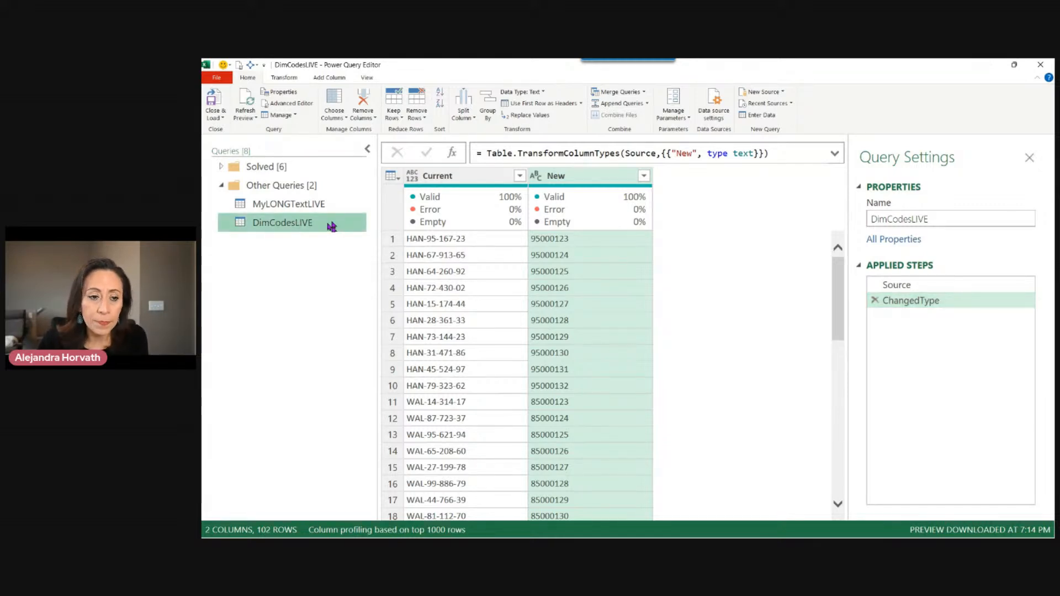
right_click(331, 227)
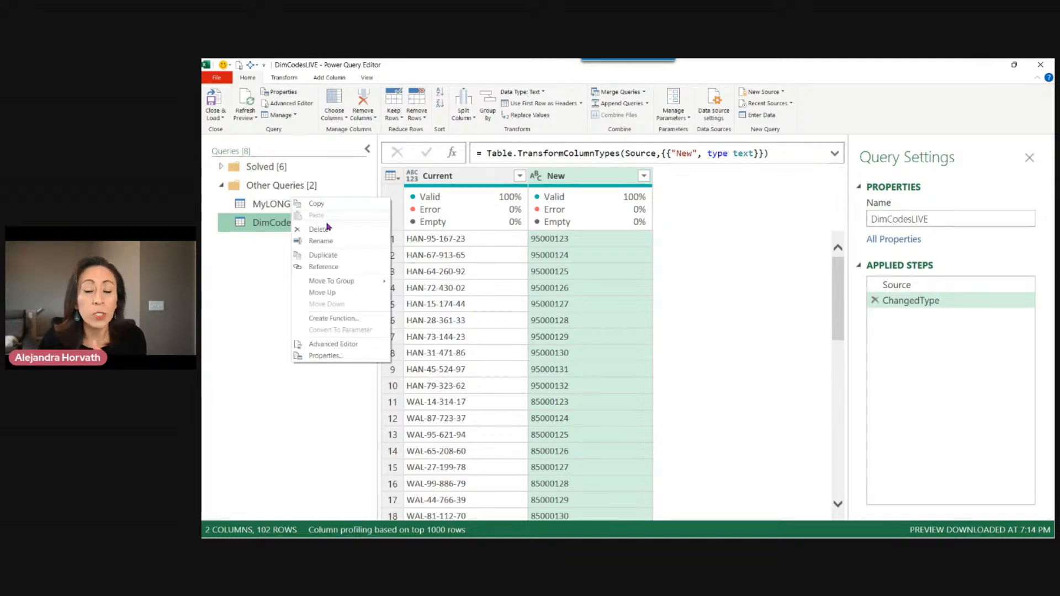
click(323, 258)
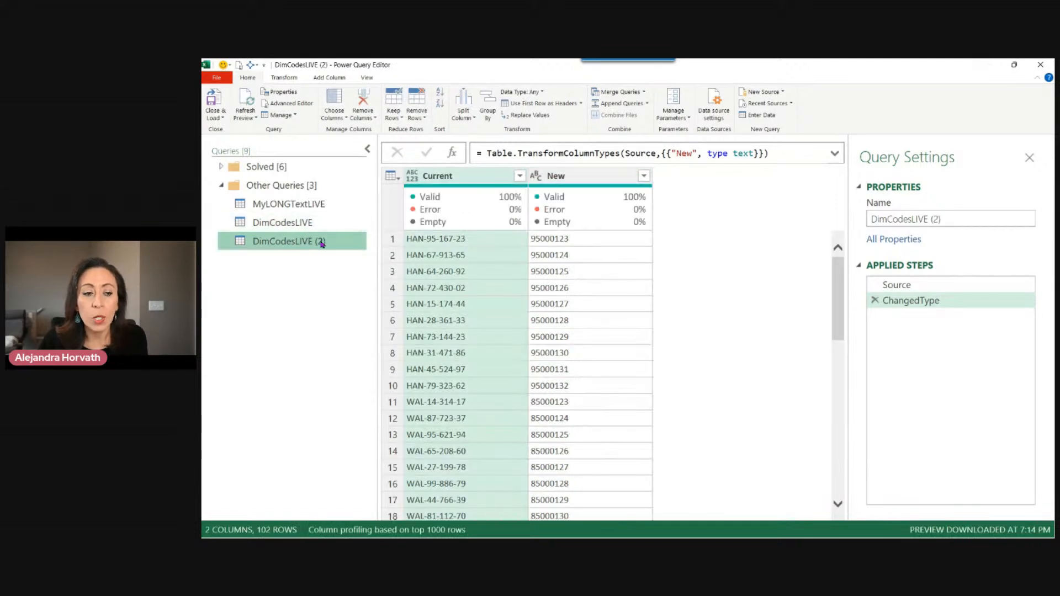
right_click(321, 241)
click(334, 268)
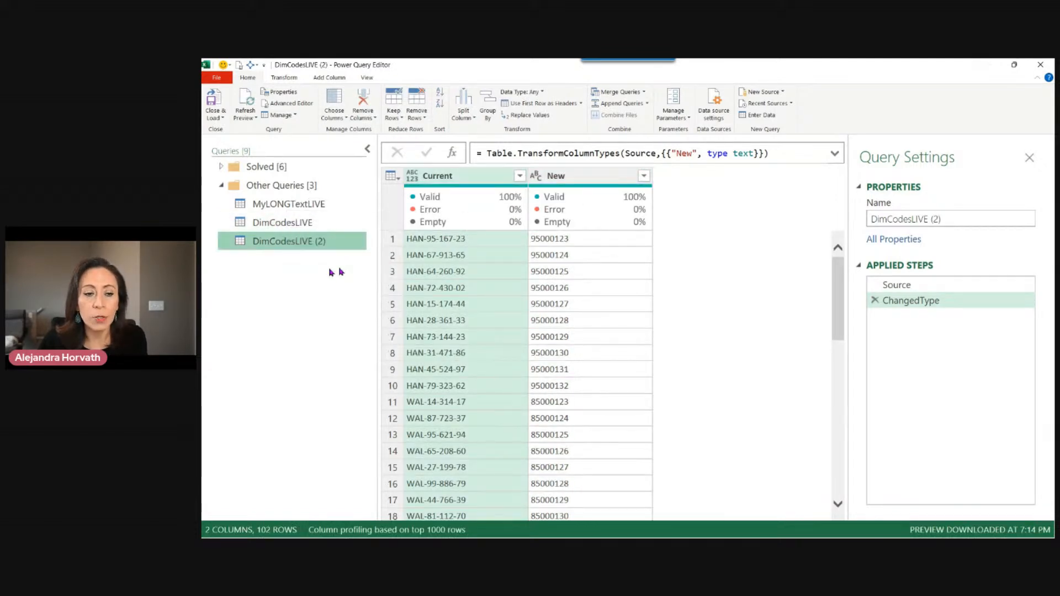
click(345, 244)
click(343, 255)
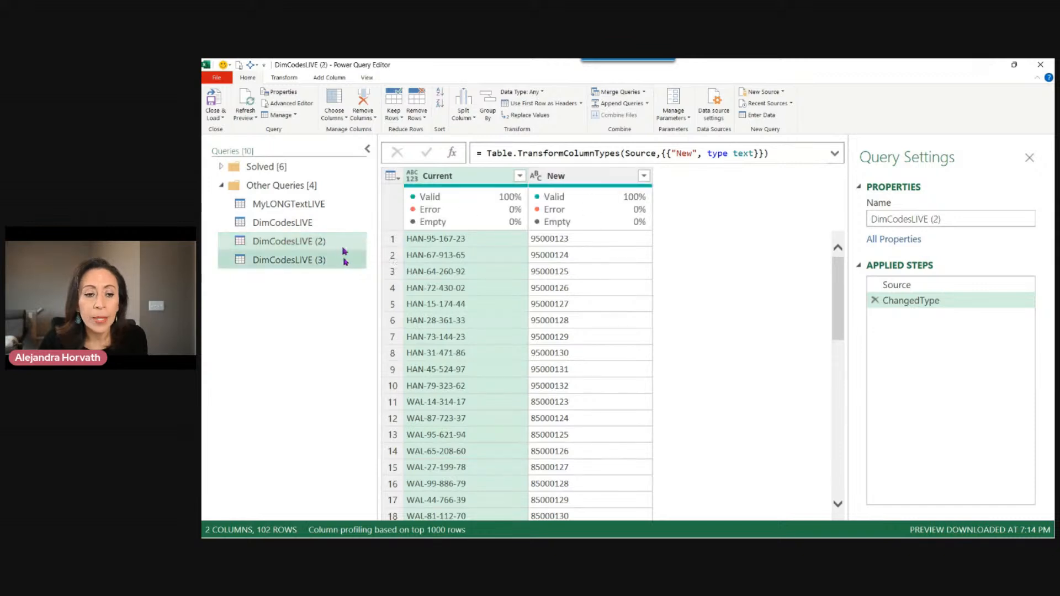
Rename the DimCodesLIVE (2) query as DimCodesLIVE1
click(342, 245)
double_click(343, 245)
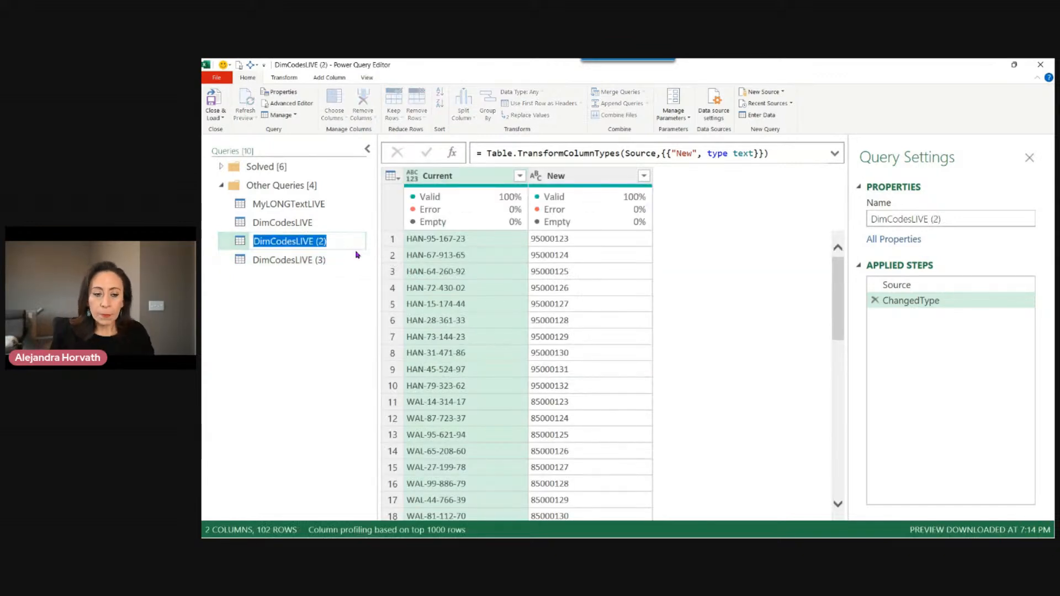
key(End)
key(BackSpace)
key(BackSpace)
key(BackSpace)
key(BackSpace)
key(BackSpace)
key(BackSpace)
key(BackSpace)
key(BackSpace)
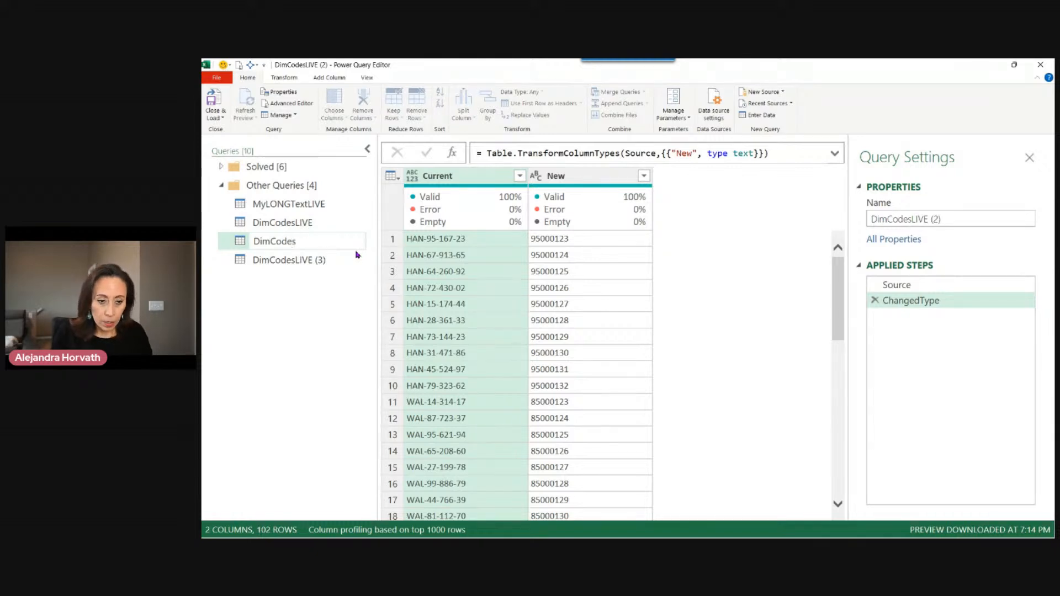
text(LIVE1)
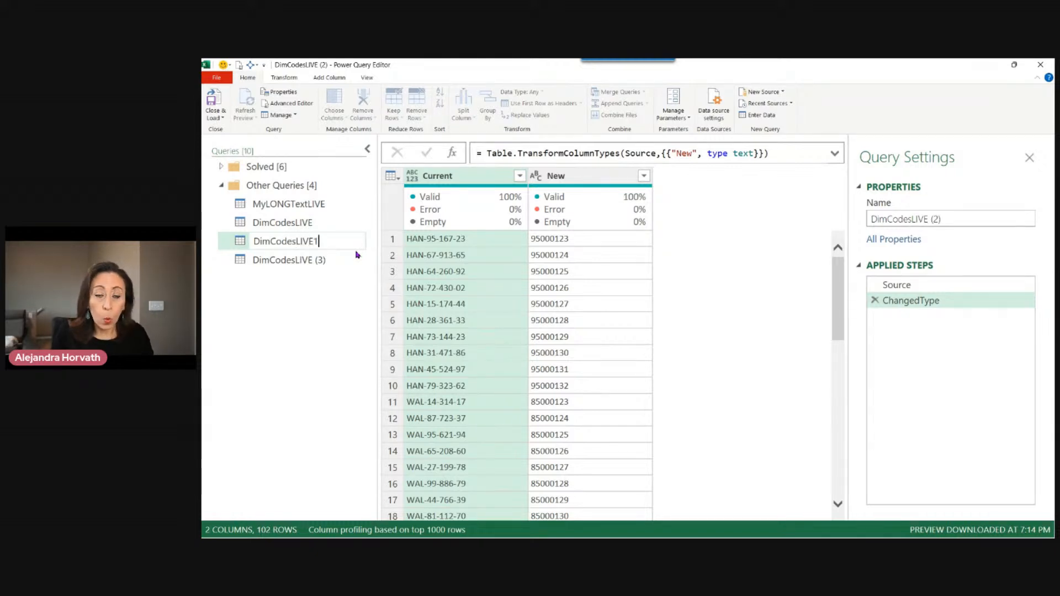
key(Return)
Rename the DimCodesLIVE (3) query as DimCodesLIVE2
double_click(355, 252)
key(End)
key(BackSpace)
key(BackSpace)
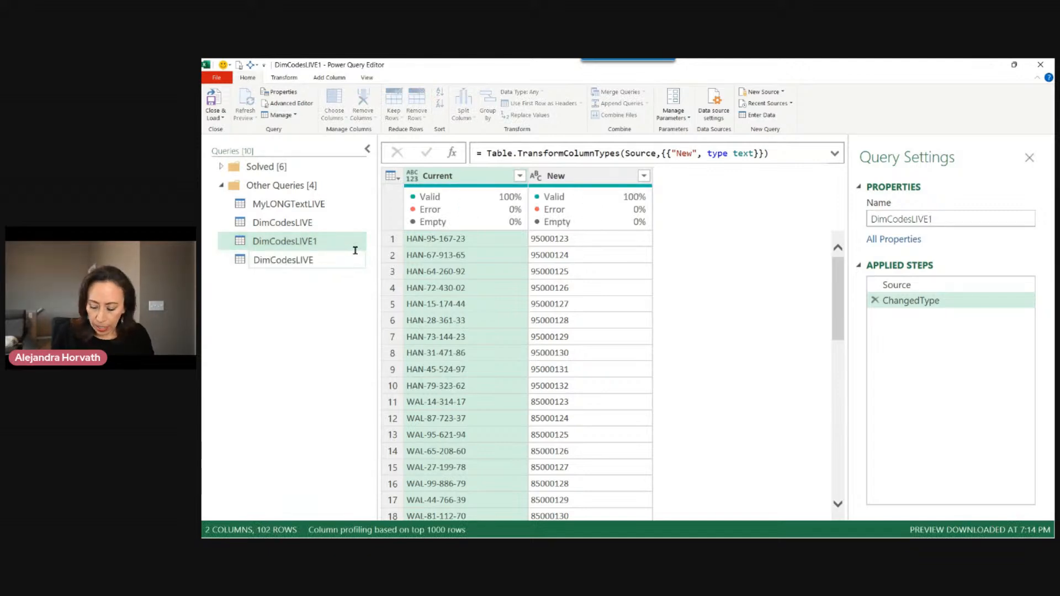
text(2)
key(Return)
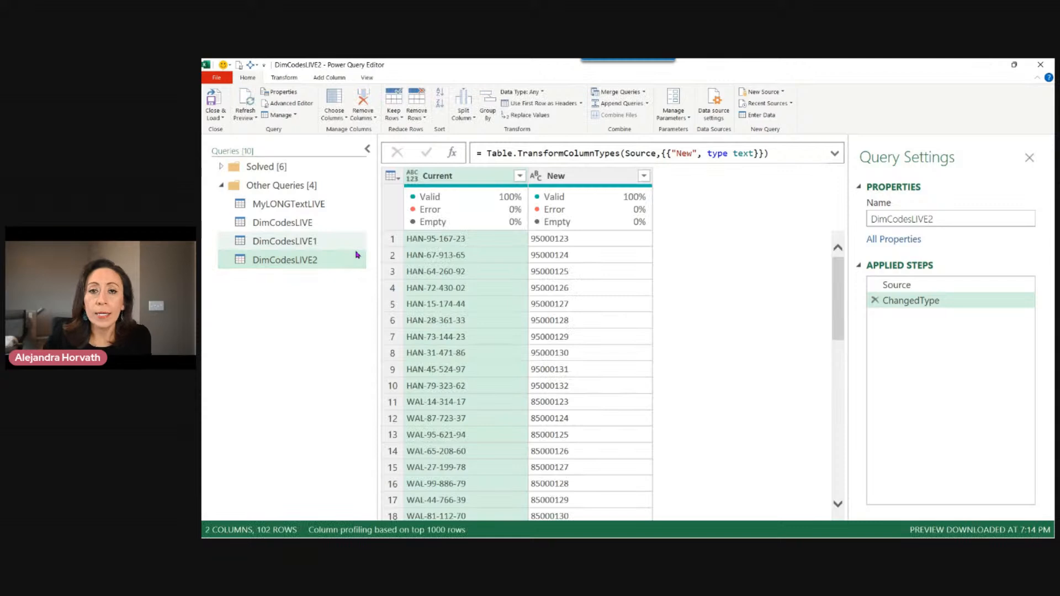
Open the DimCodesLIVE1 query and inspect the Current and New code pairs in its first two rows
click(355, 242)
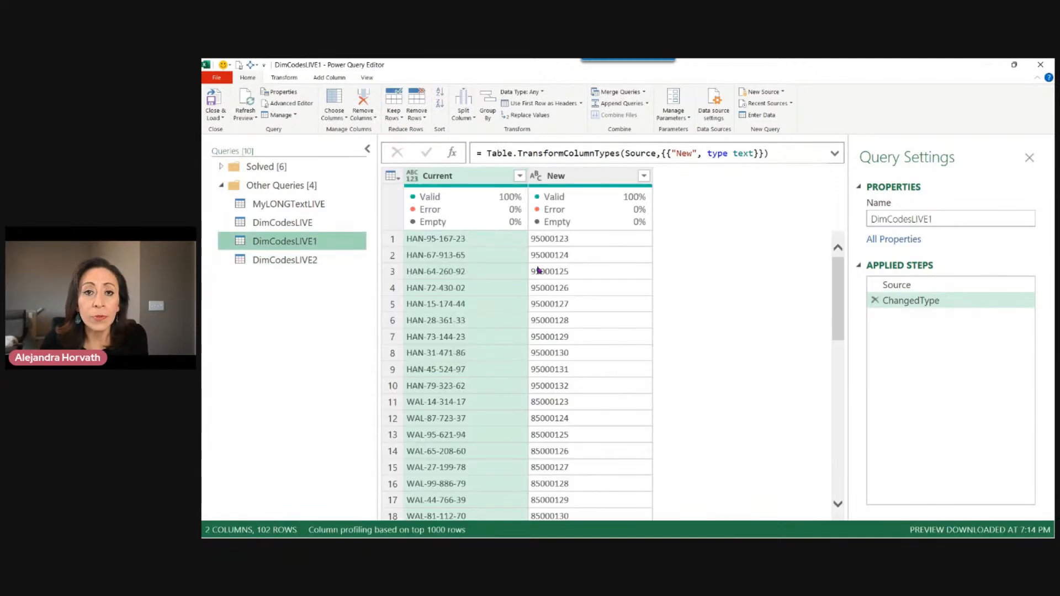
click(516, 243)
click(604, 240)
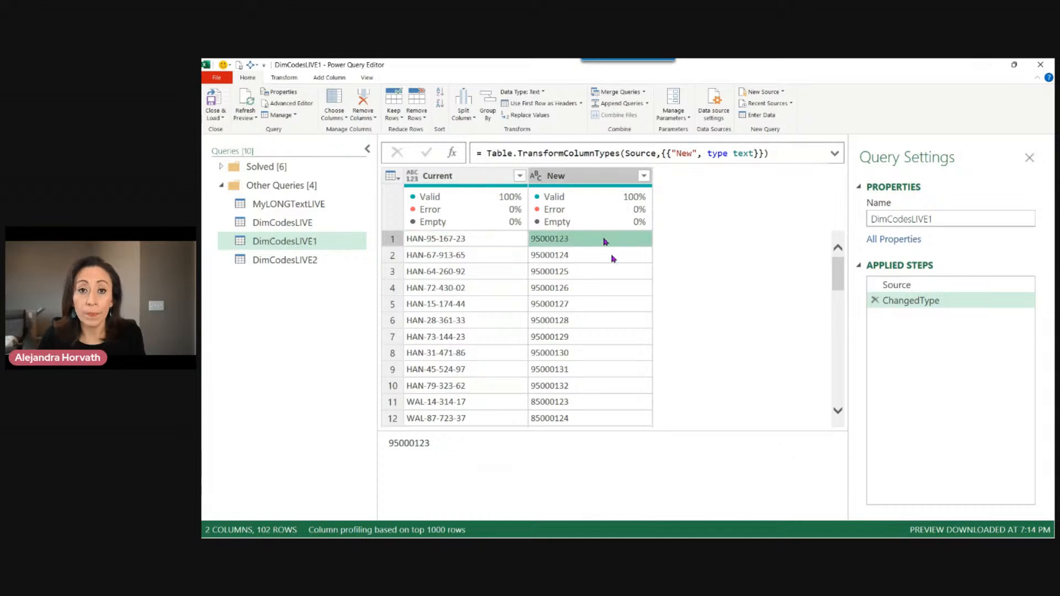
click(488, 257)
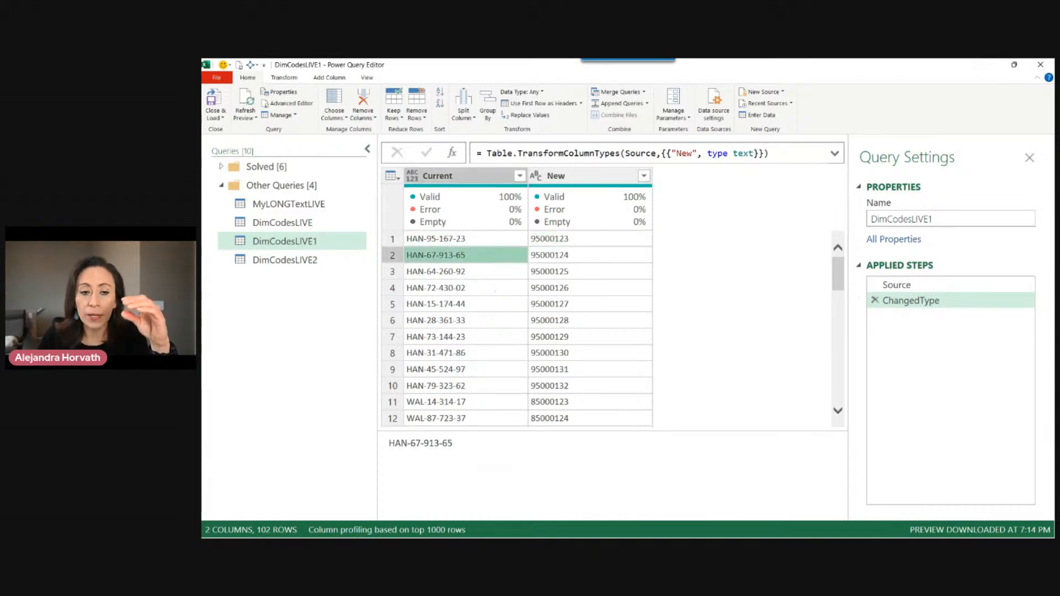
click(600, 260)
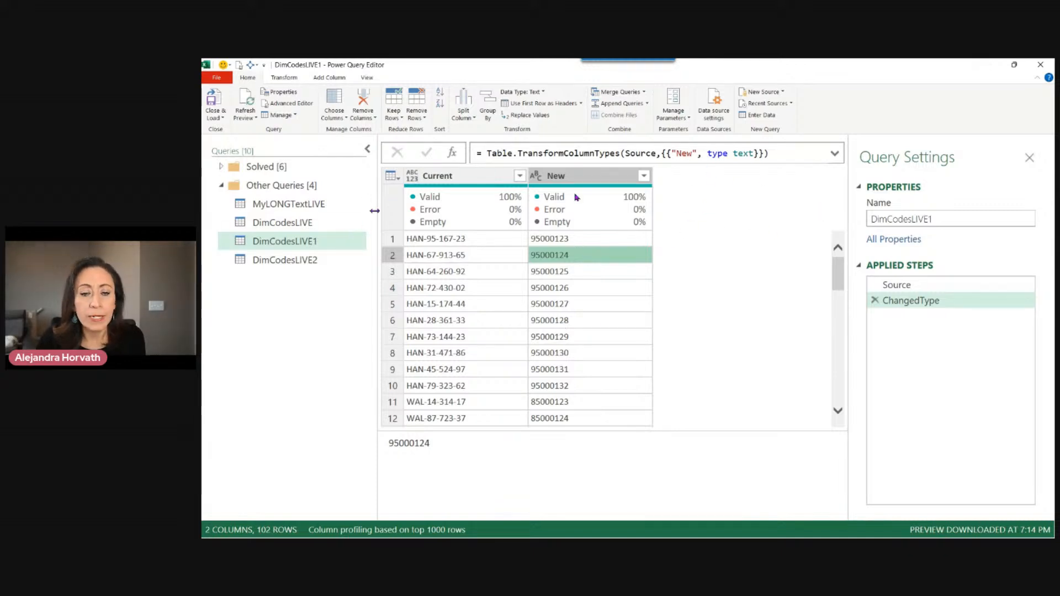
Add a custom step to DimCodesLIVE1 with the formula = Table.ToRows (ChangedType)
click(451, 153)
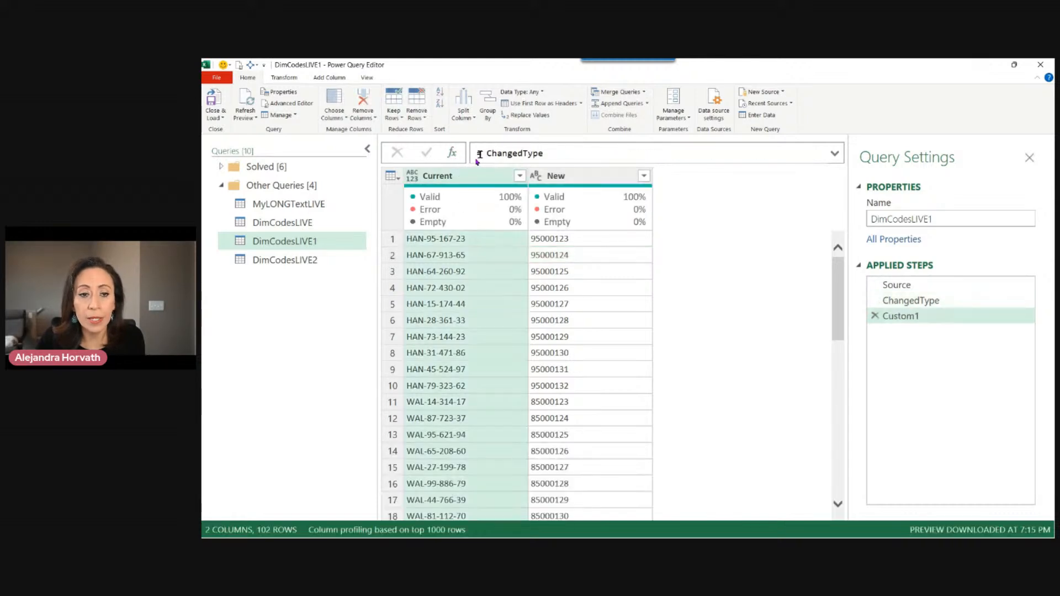
click(480, 153)
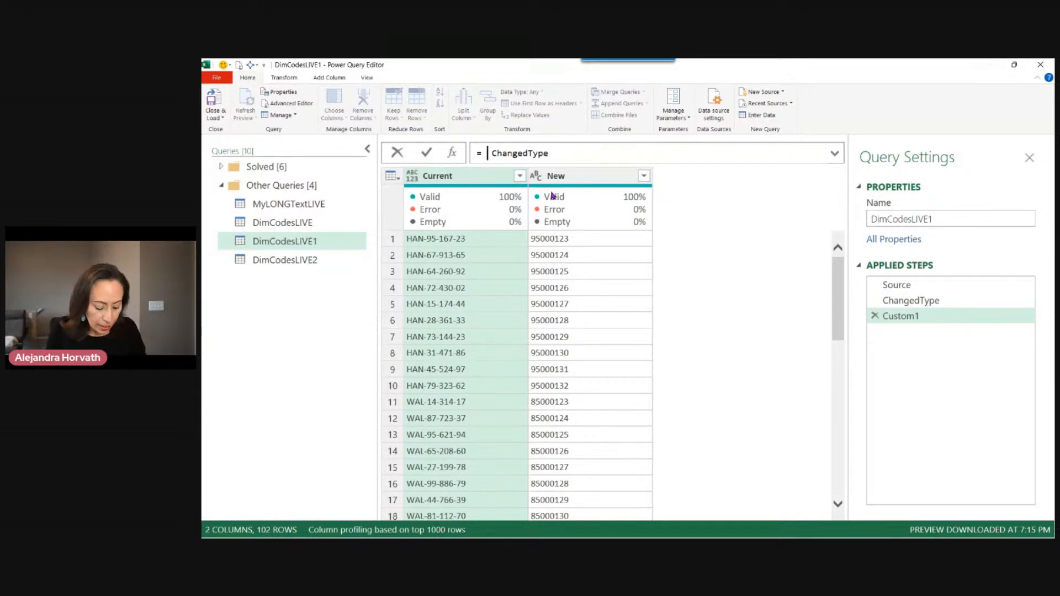
text(table)
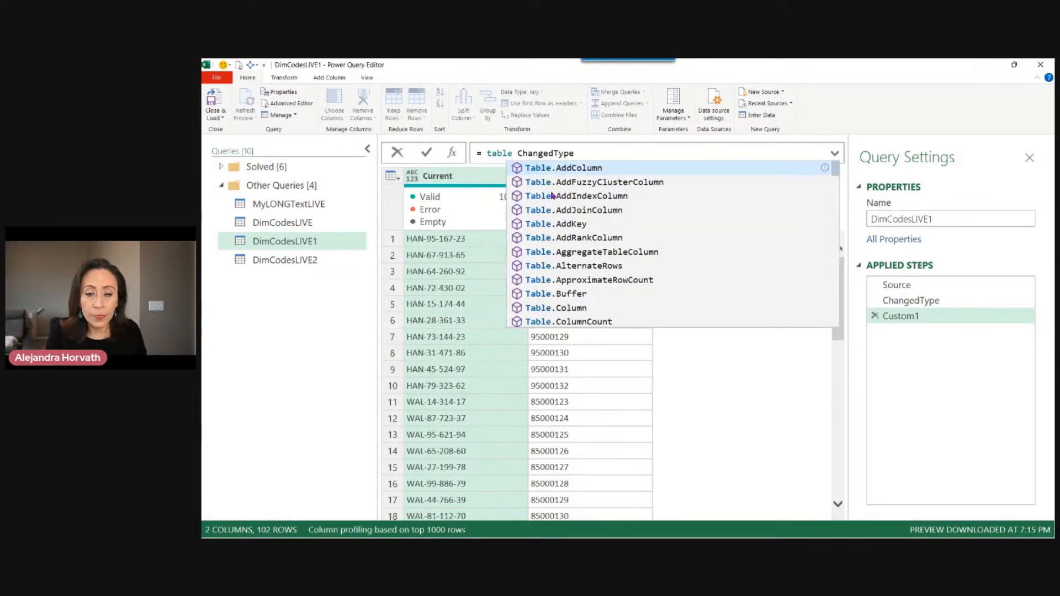
text(tor)
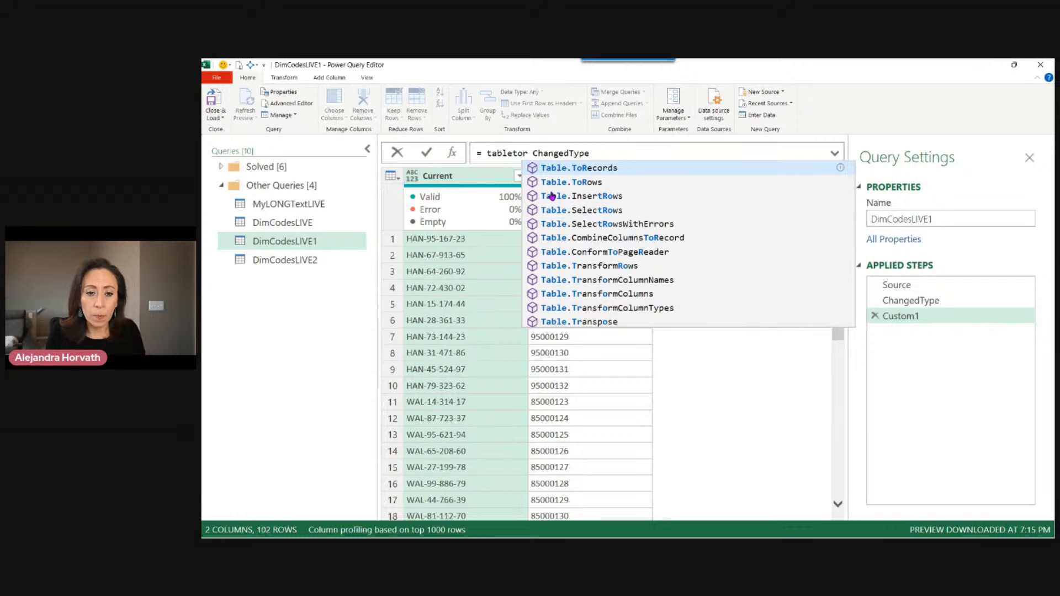
key(Down)
key(Tab)
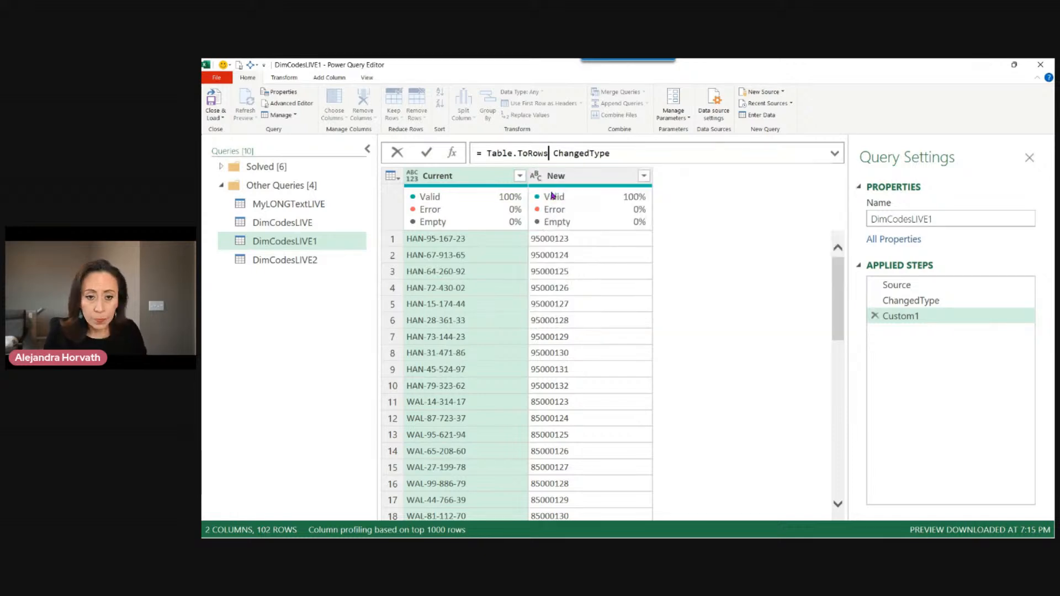
text(()
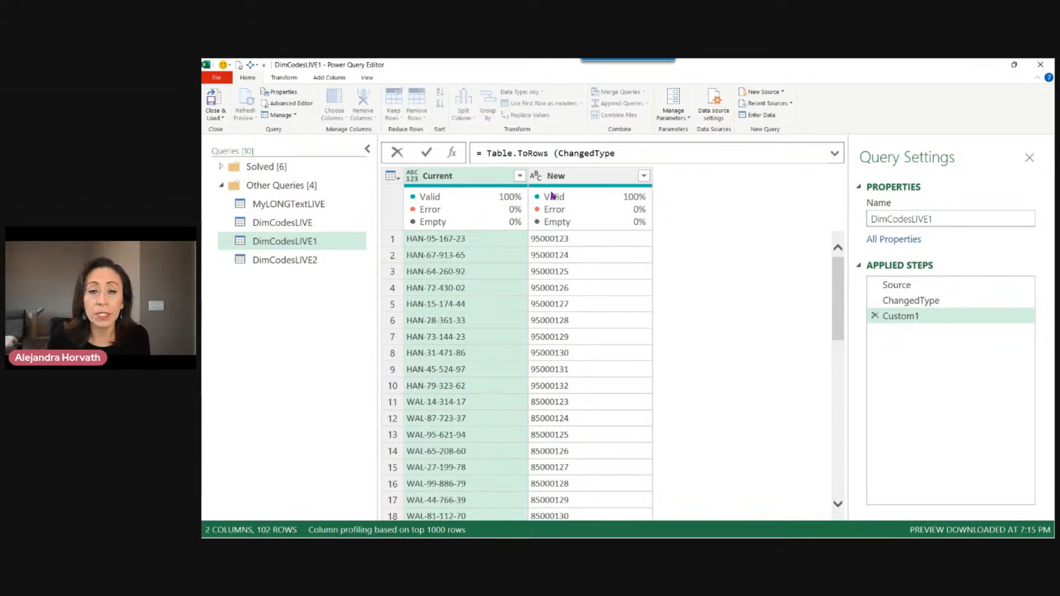
text())
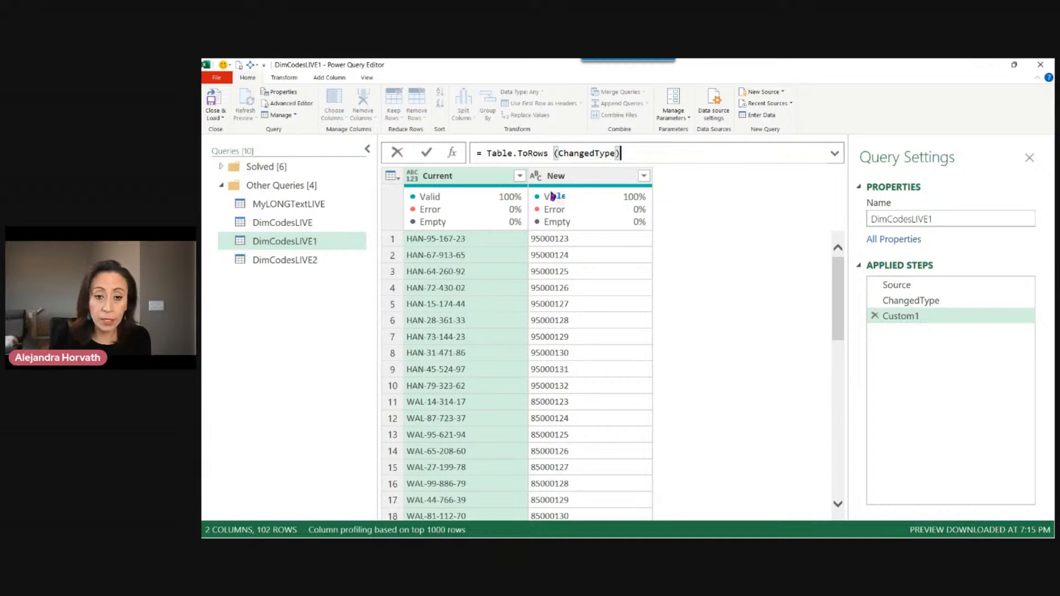
key(Return)
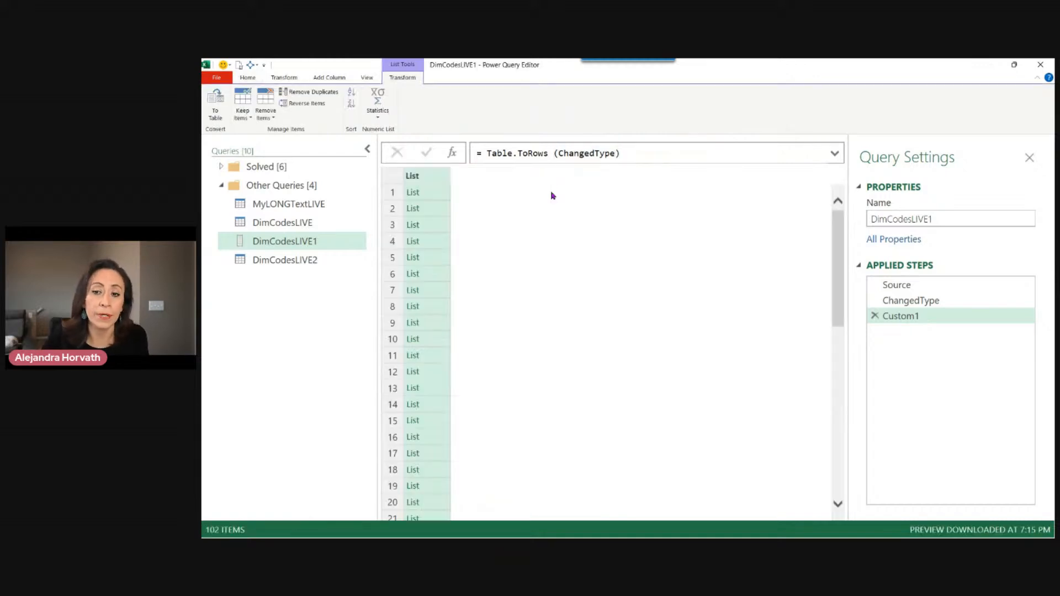
Preview the contents of the nested lists in rows 1 to 7 of DimCodesLIVE1, enlarging the preview area
click(442, 196)
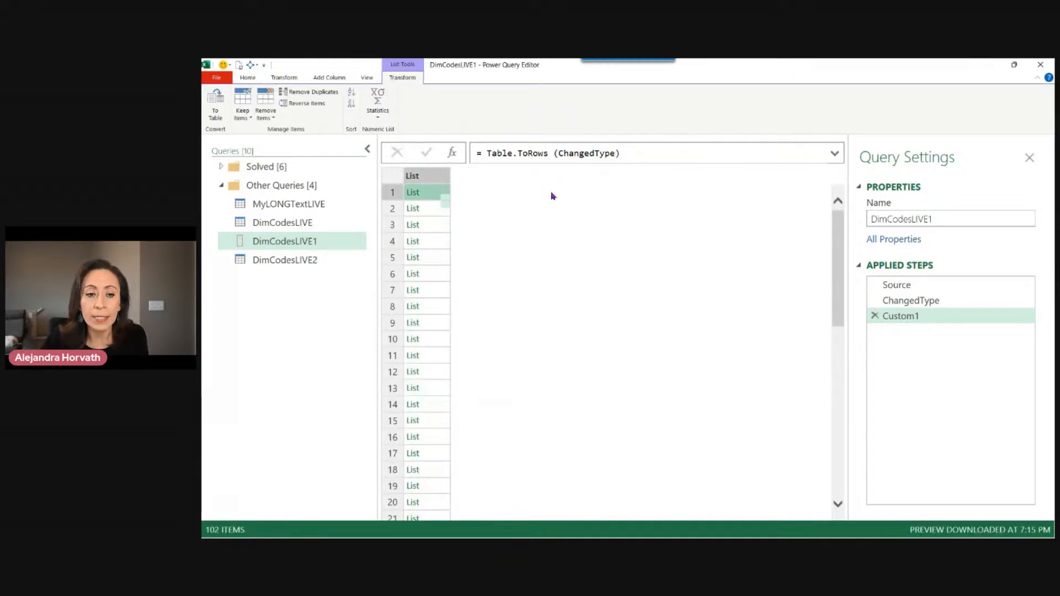
click(440, 208)
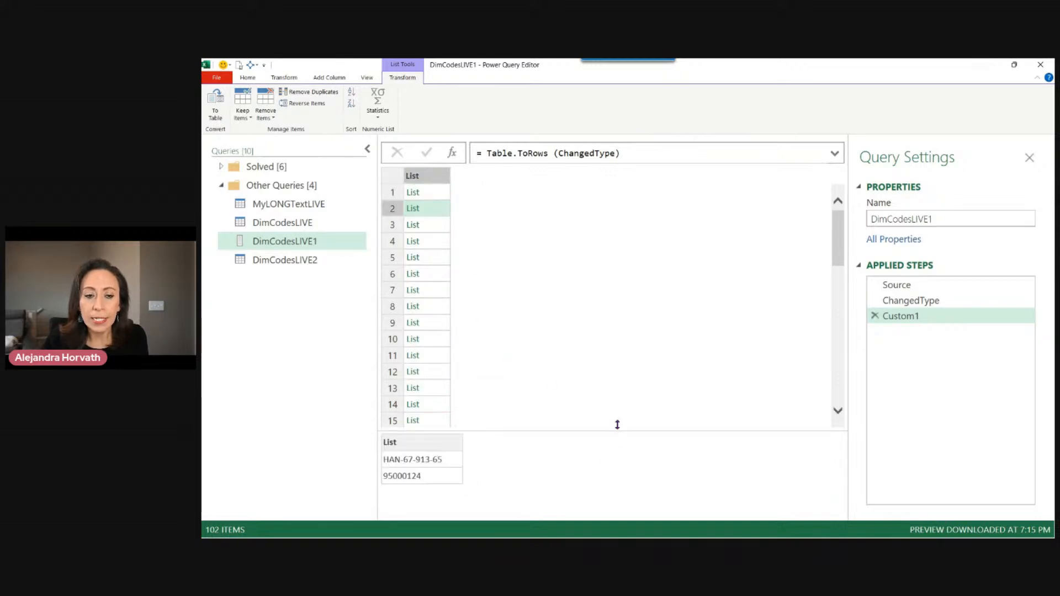
drag(663, 433, 697, 271)
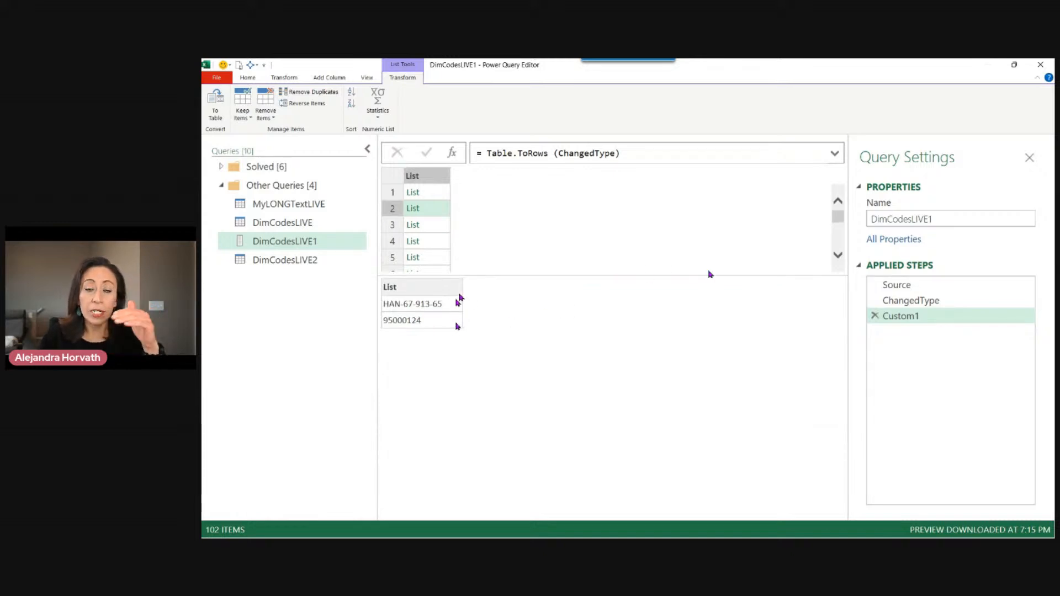
click(443, 227)
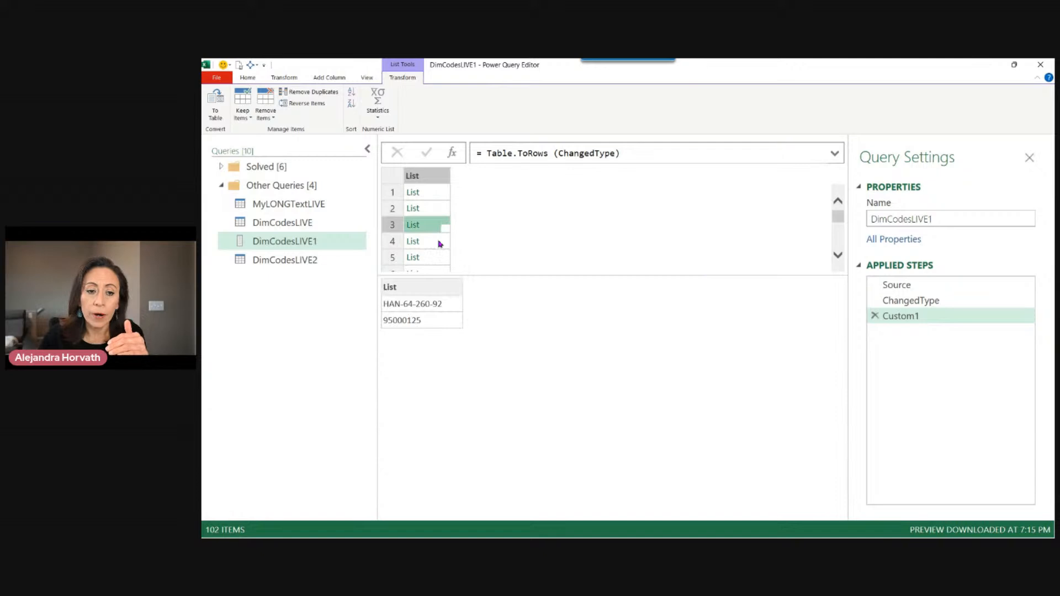
click(441, 242)
click(447, 258)
scroll(480, 238, down, 1)
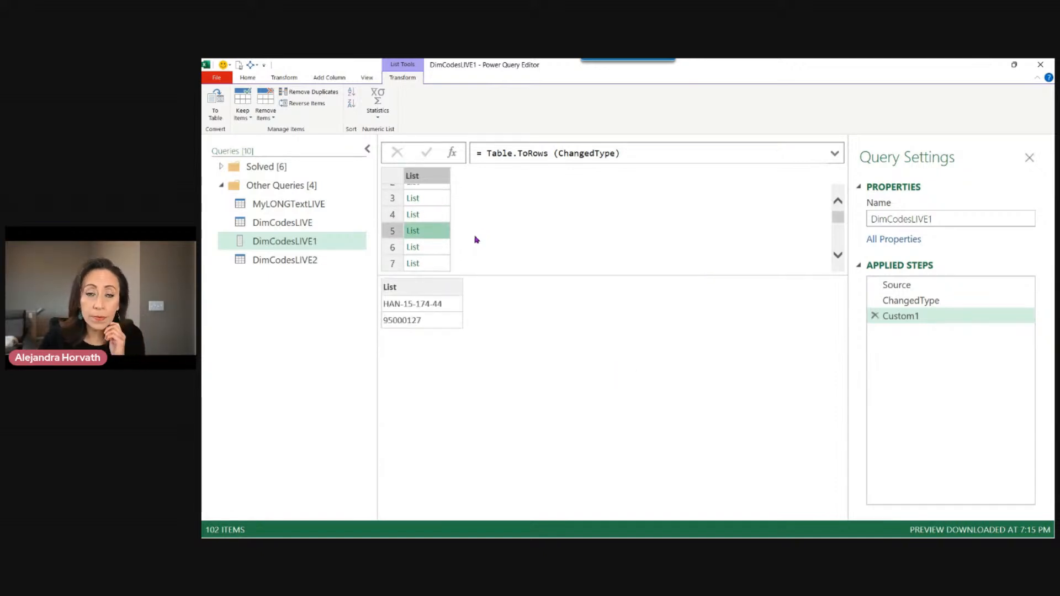
click(438, 248)
click(438, 261)
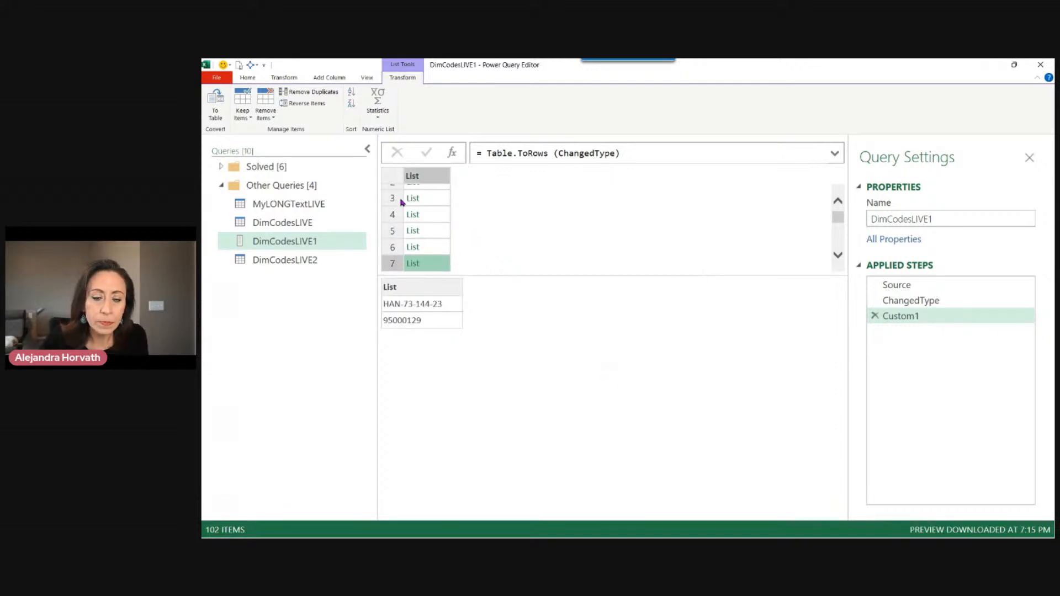
Open the DimCodesLIVE2 query
click(329, 259)
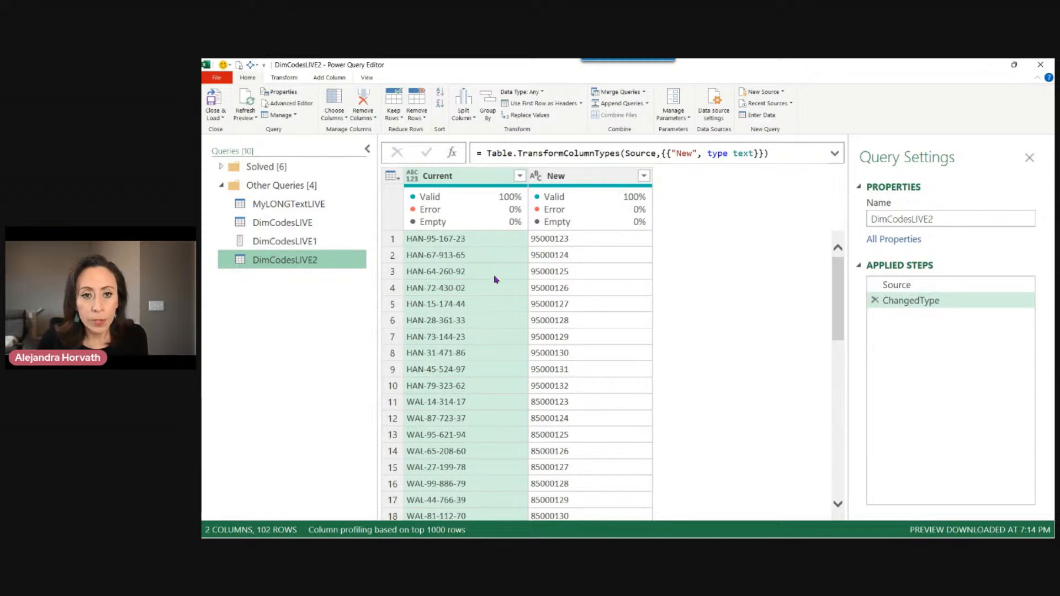
click(337, 79)
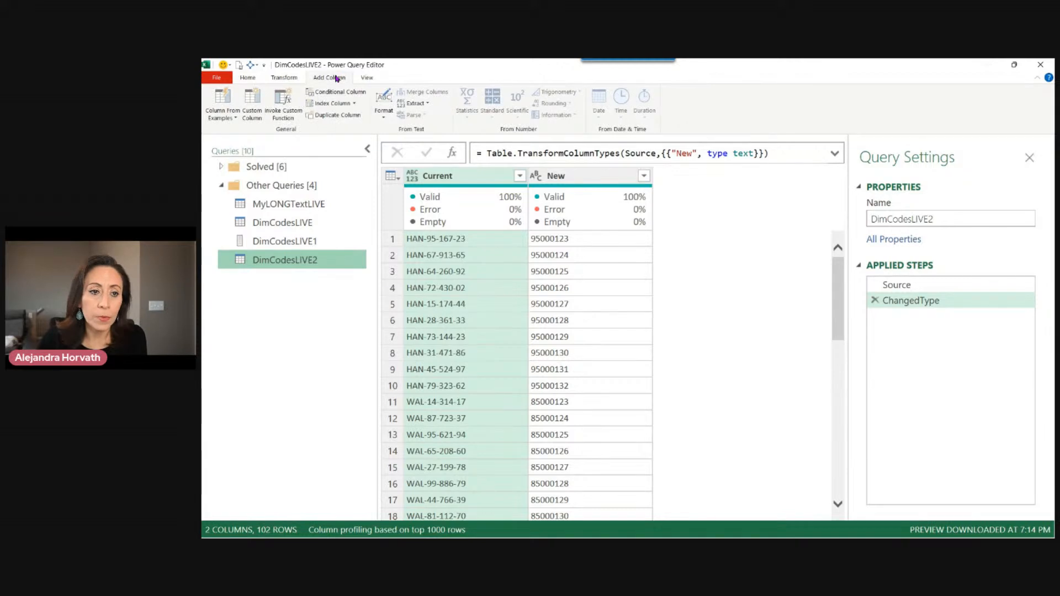
click(257, 105)
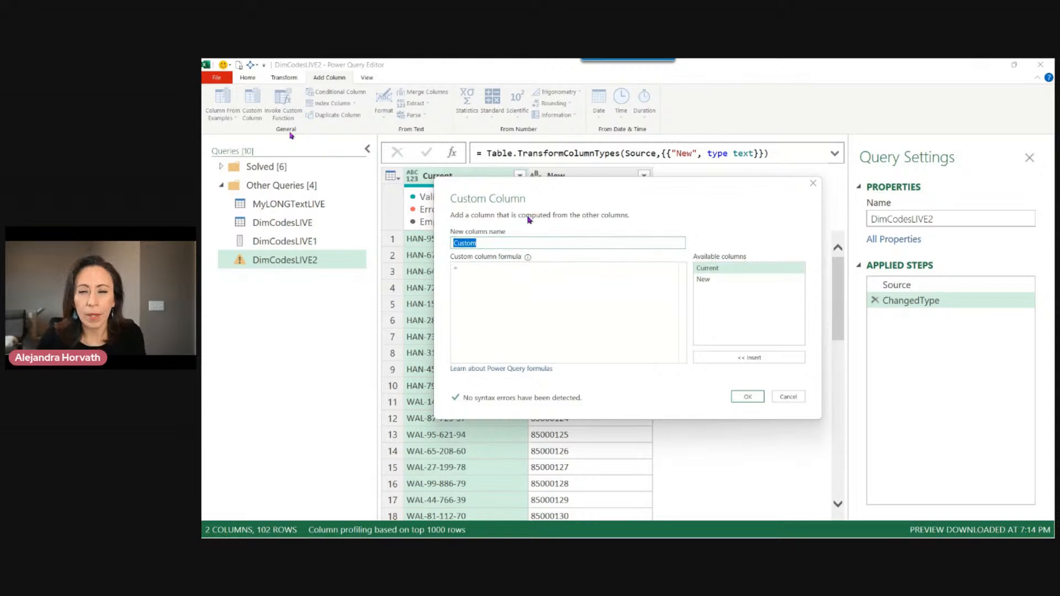
text(Final)
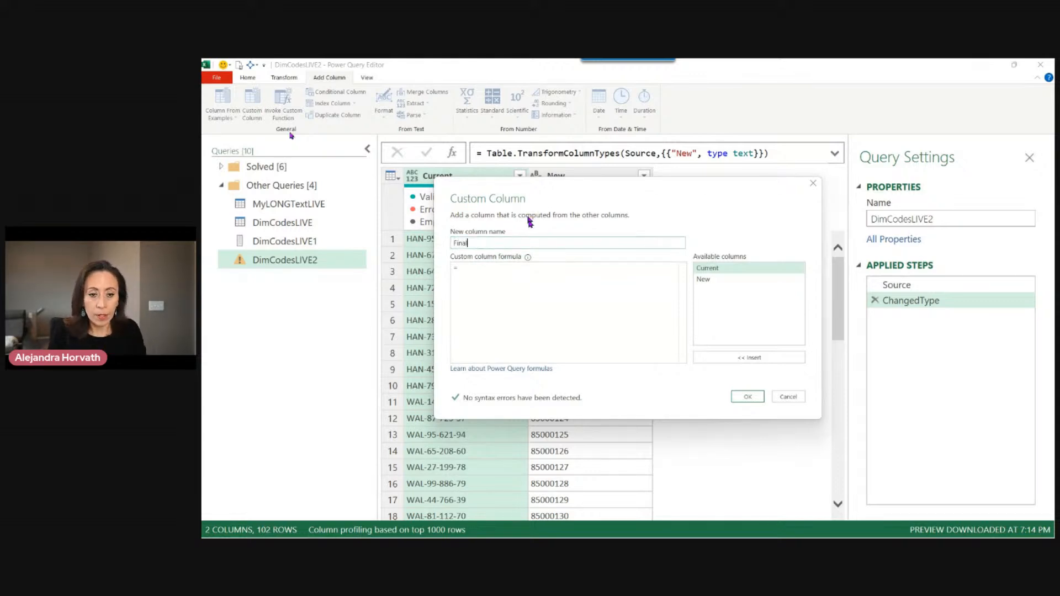
click(517, 270)
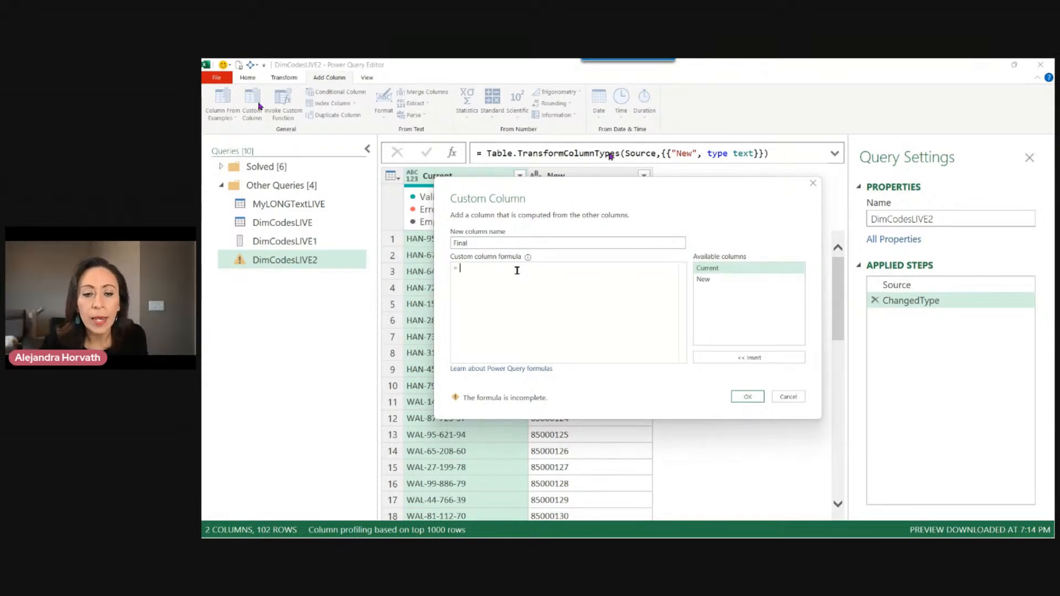
drag(603, 180, 592, 261)
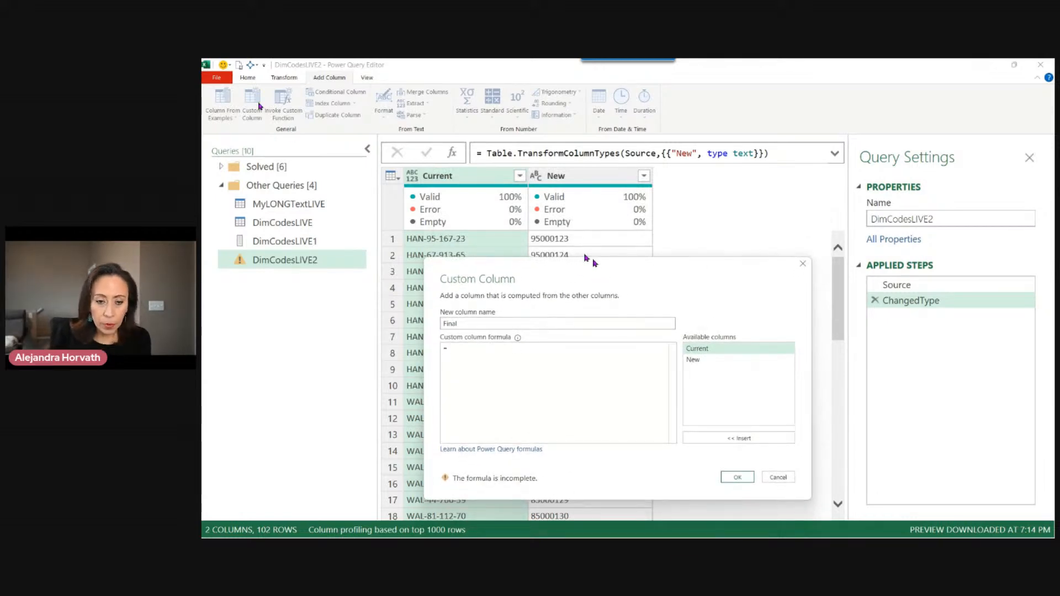
click(570, 345)
text({)
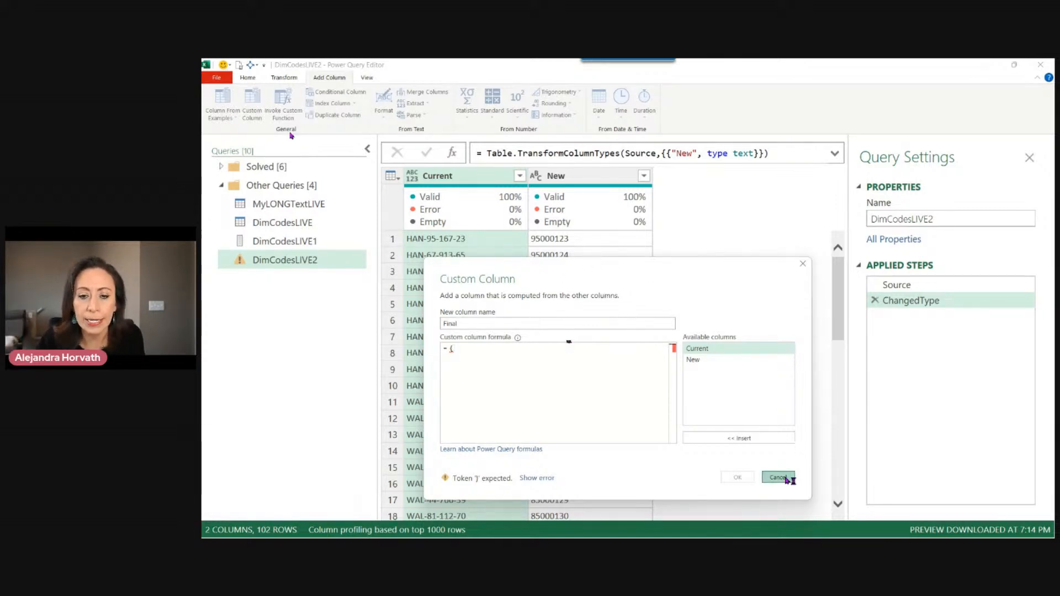
click(778, 477)
click(680, 320)
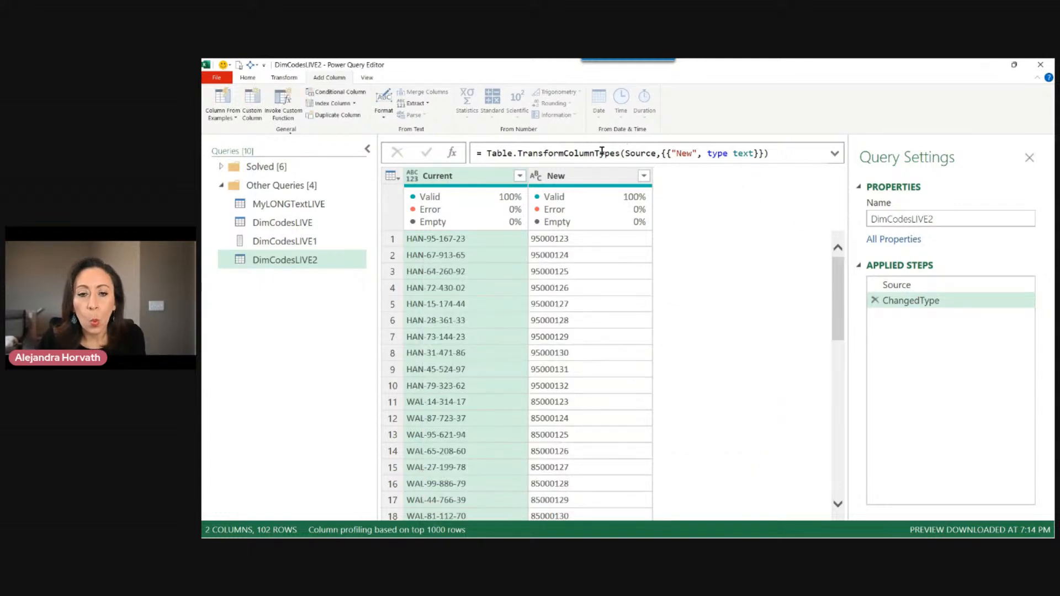
Insert a custom step in DimCodesLIVE2 and begin its Table.AddColumn formula on ChangedType, naming the new column "Final"
click(452, 154)
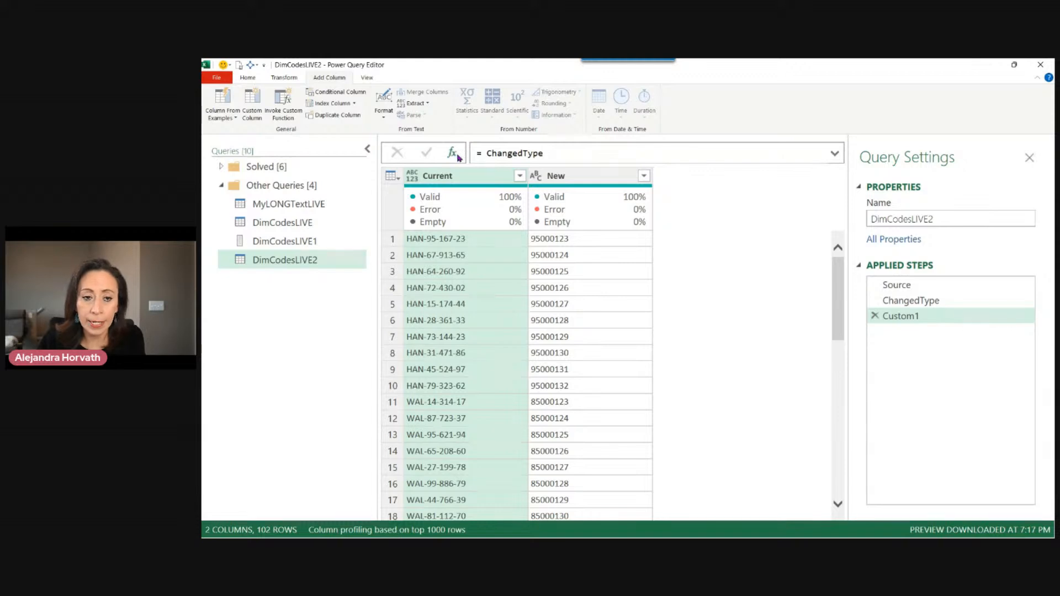
click(479, 153)
text(table )
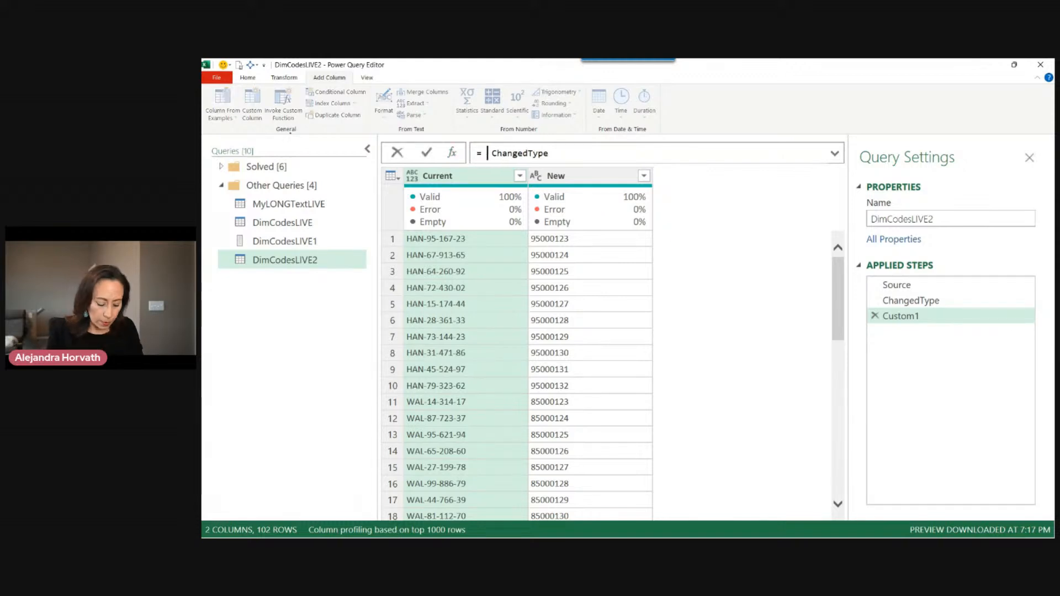
text(.a)
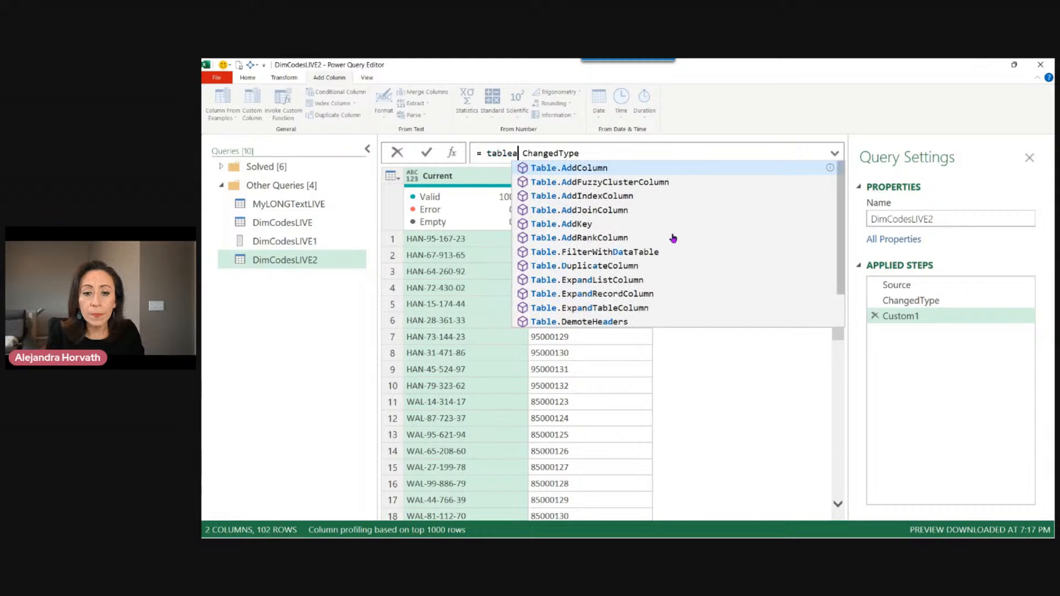
key(Tab)
text(()
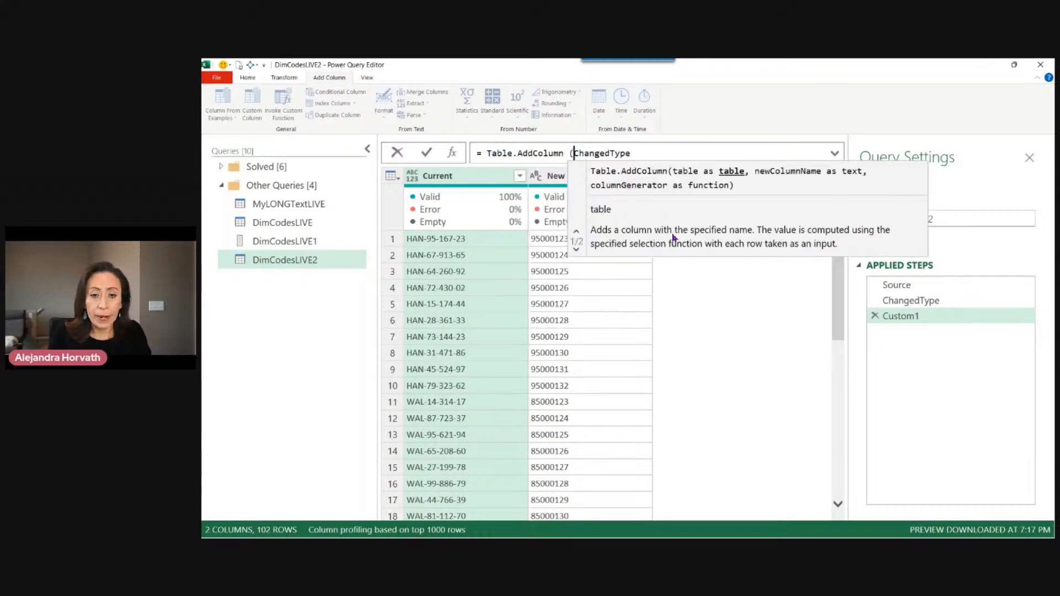
key(End)
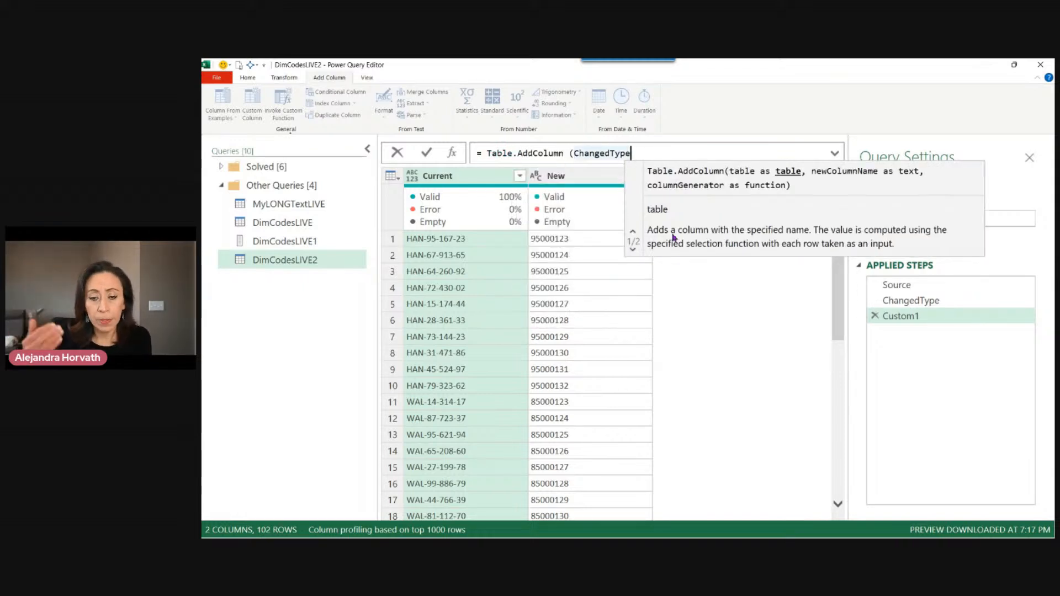
text(, )
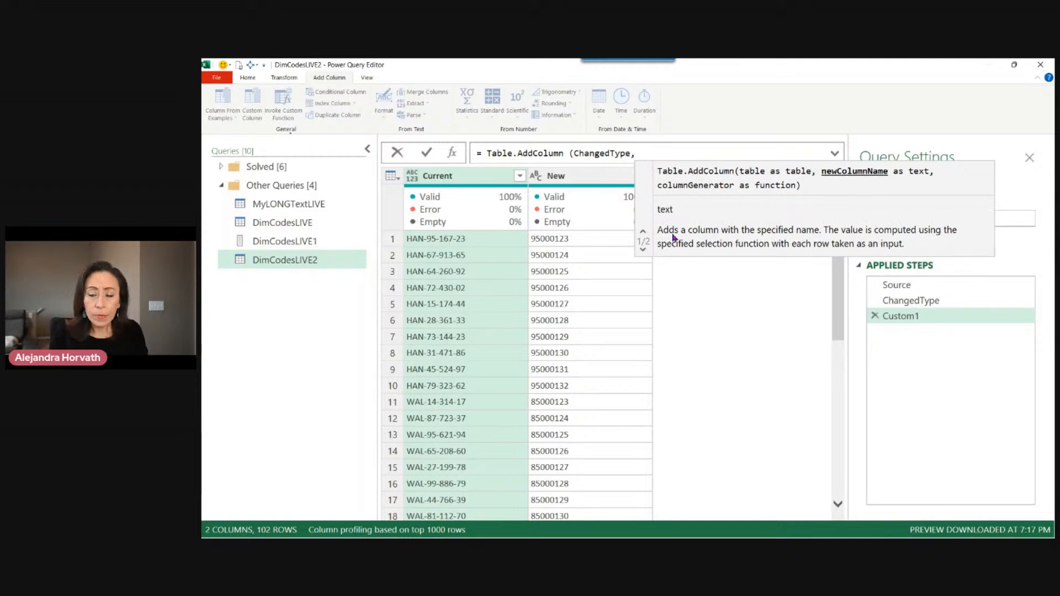
text("Final",)
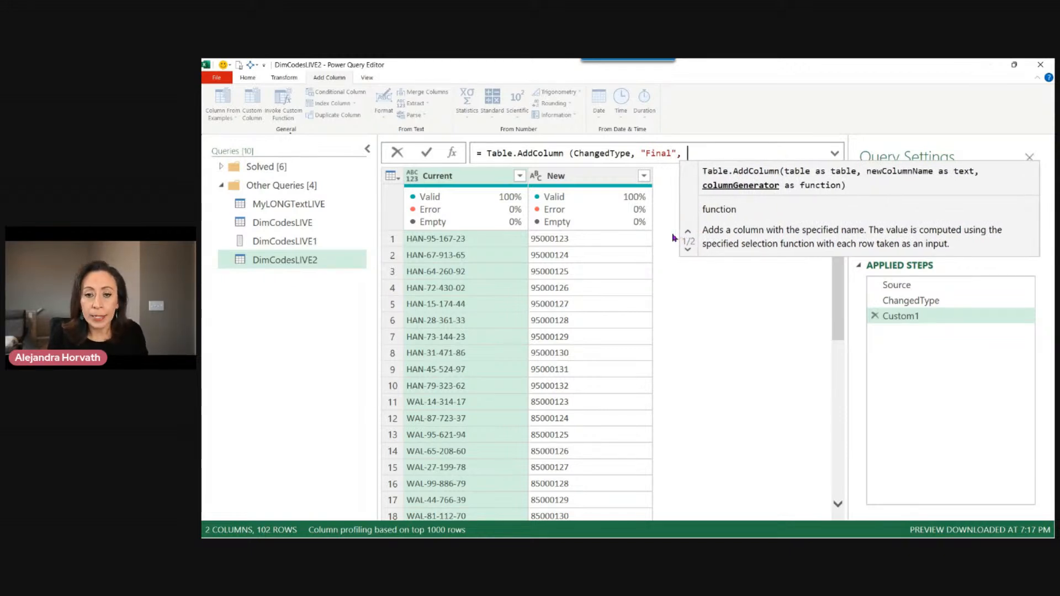
Complete the Table.AddColumn formula with the list { [Current], [New] } as the column generator and commit it
text( {)
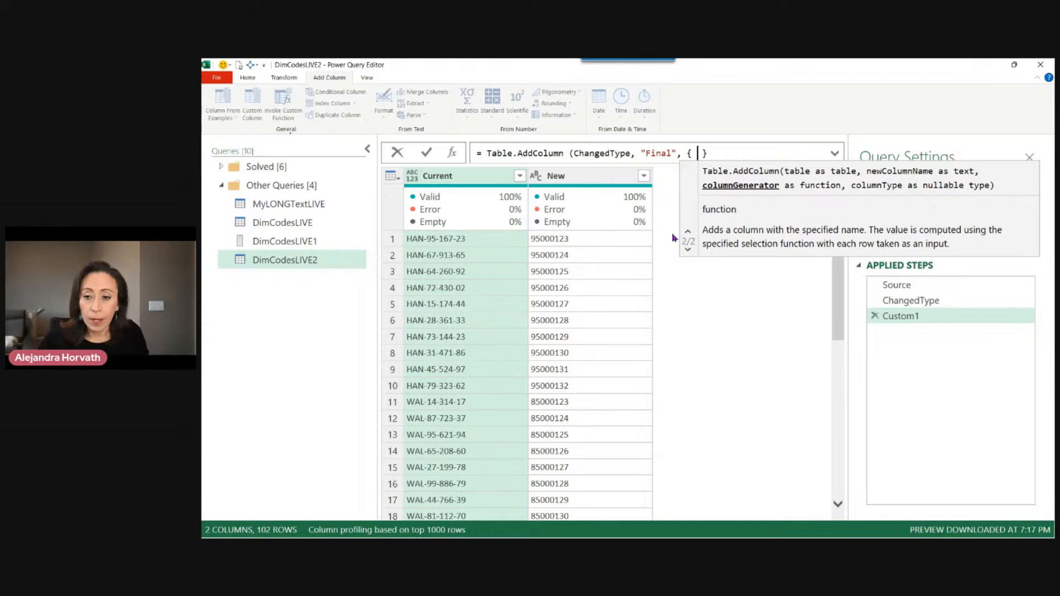
text([)
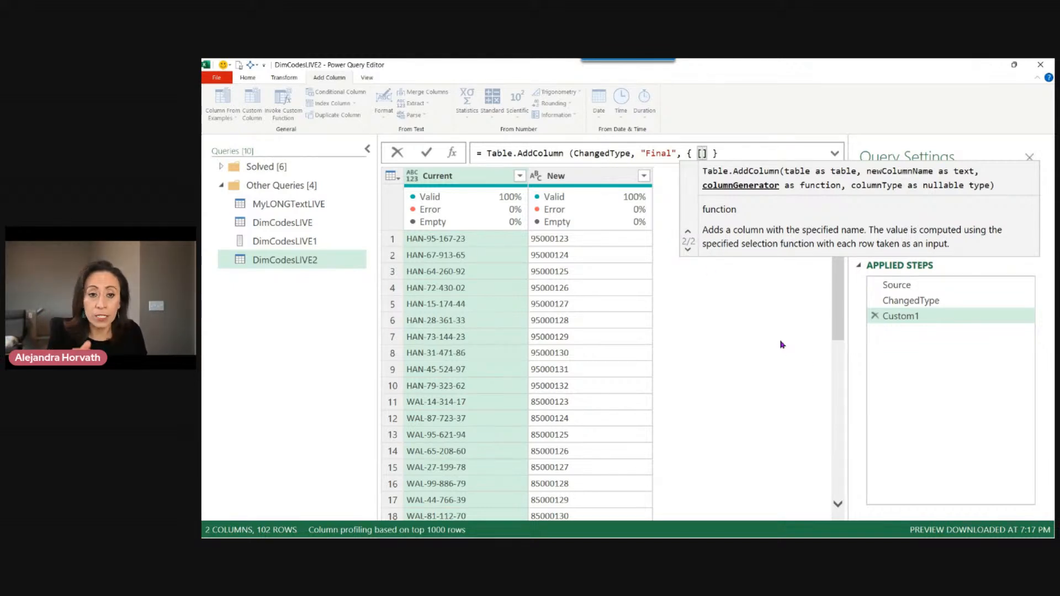
text(Current)
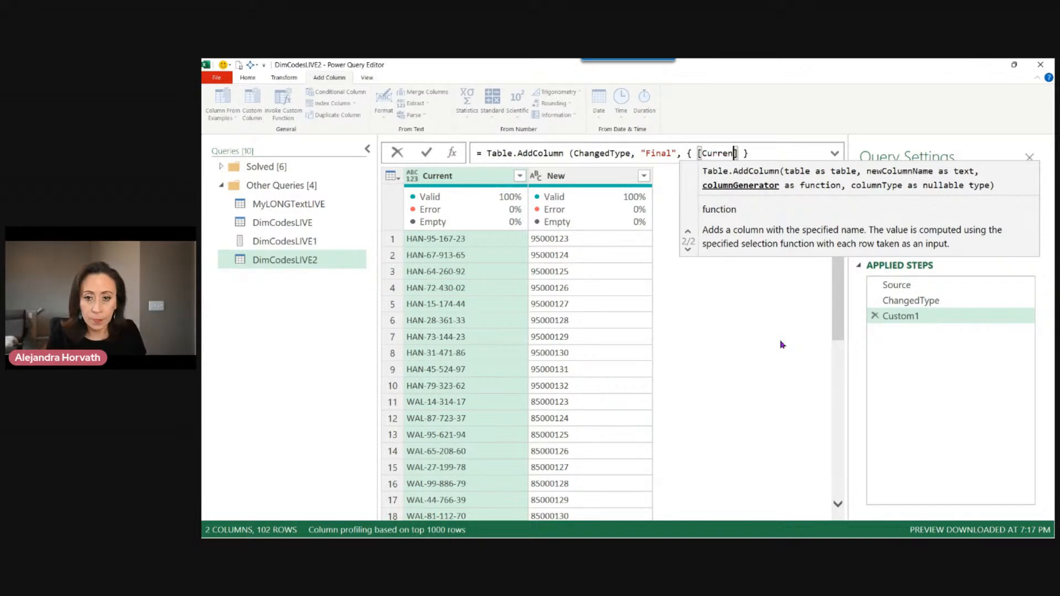
text(], )
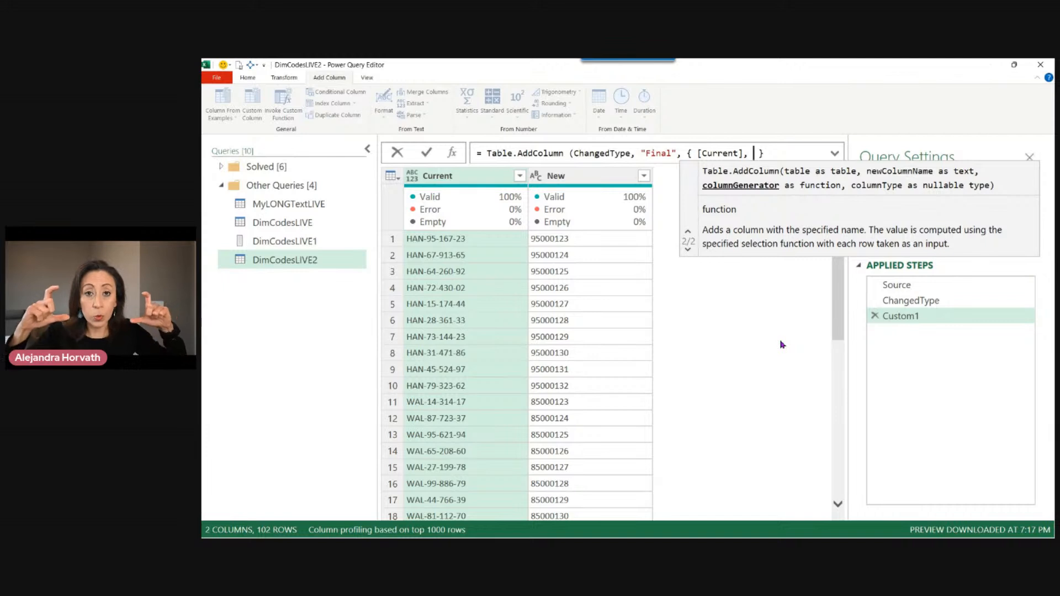
text([Ne)
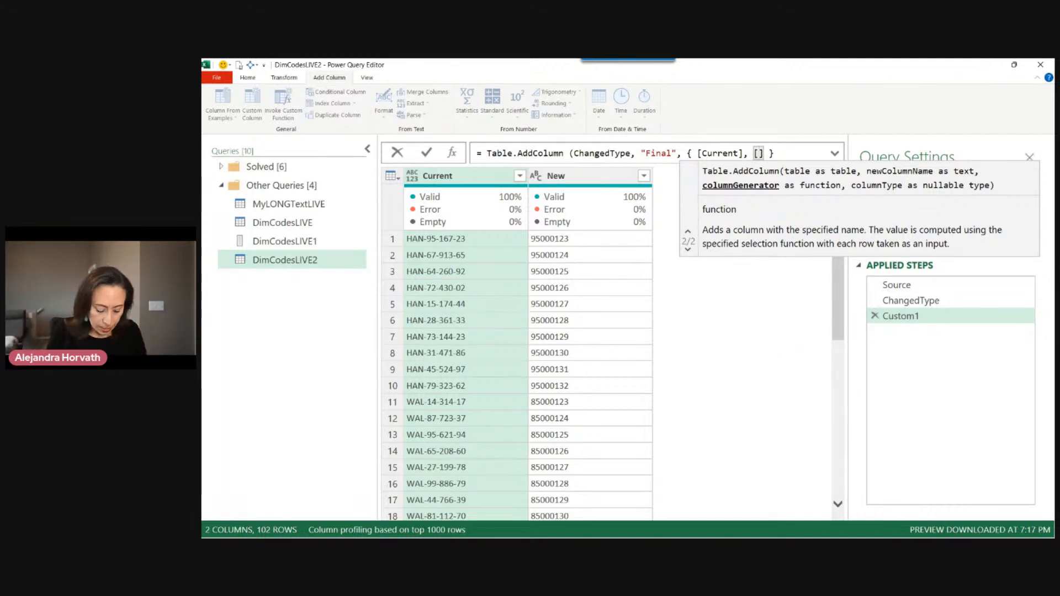
text(w)
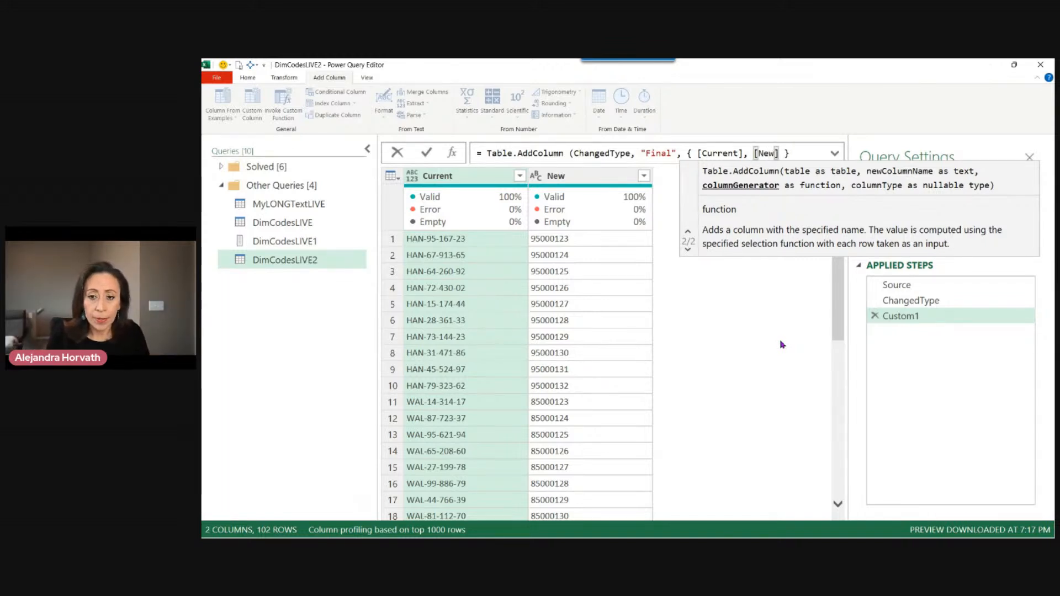
key(Right)
key(Right)
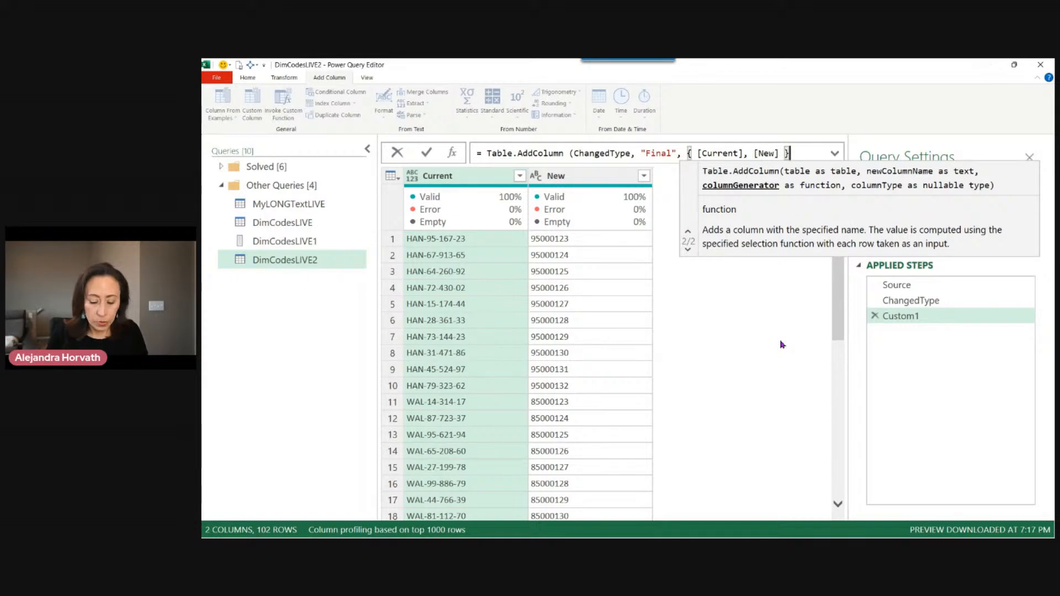
text())
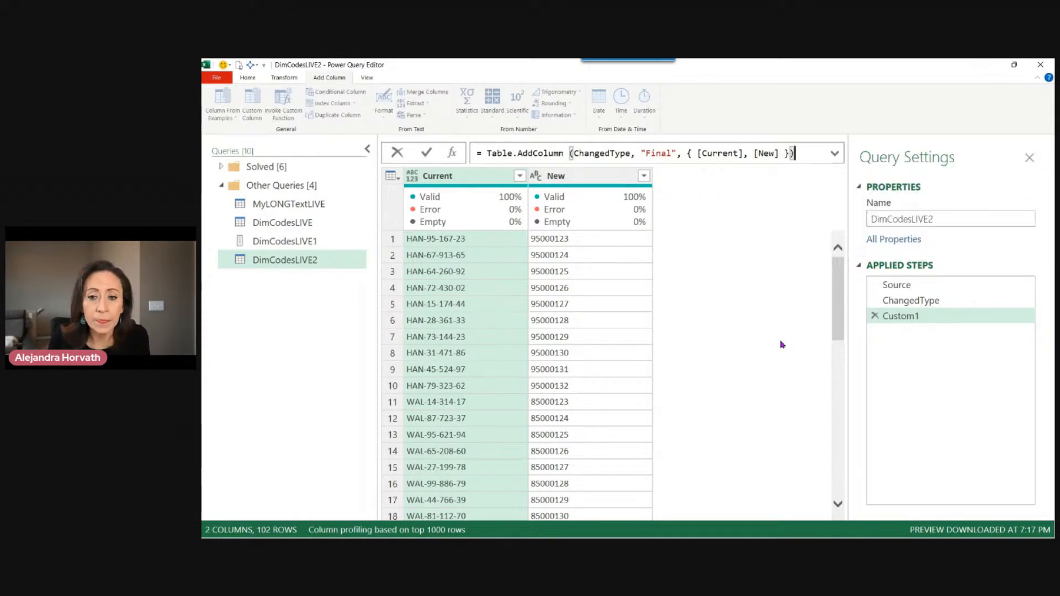
key(Return)
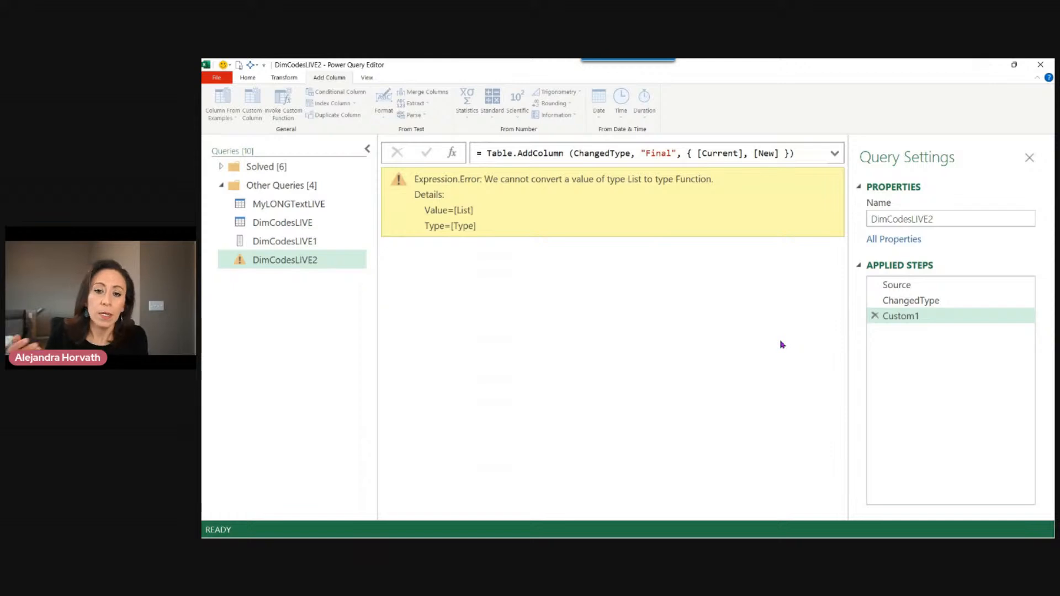
Insert the keyword each before { [Current], [New] } in the Table.AddColumn formula and commit it
click(683, 152)
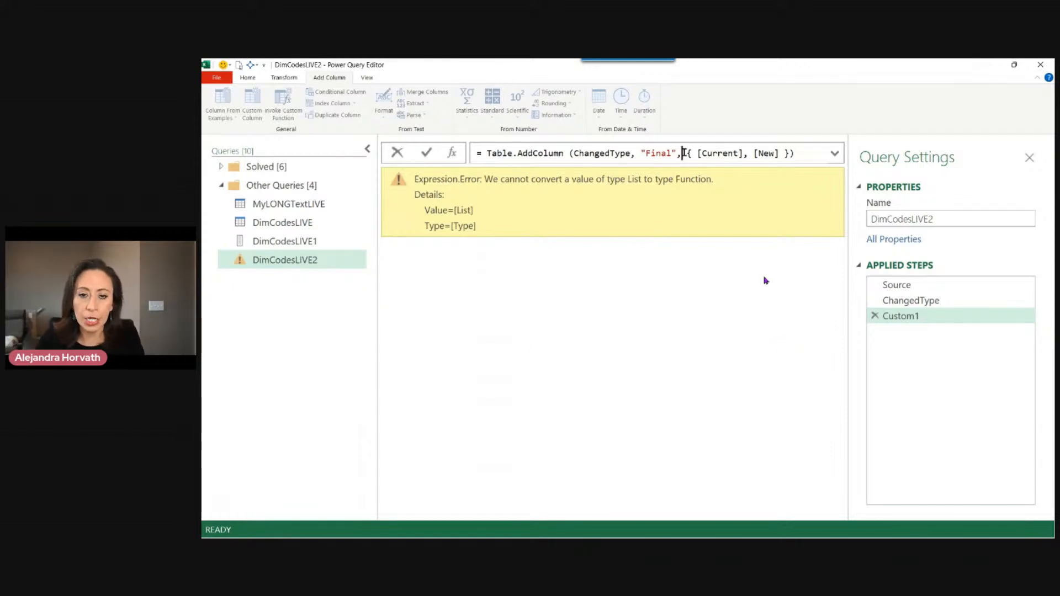
text(each)
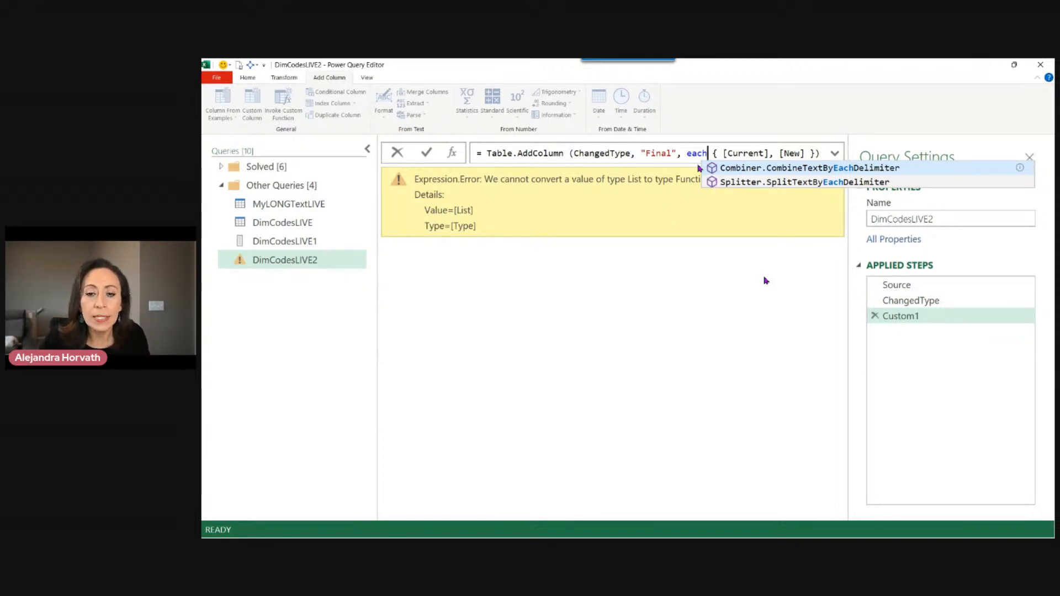
drag(687, 154, 712, 153)
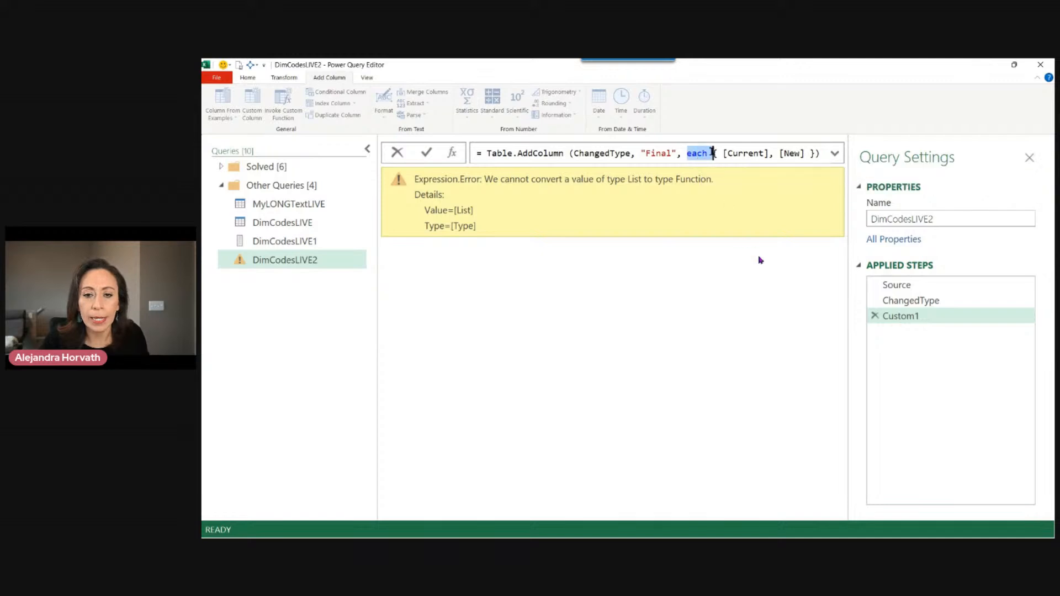
key(Return)
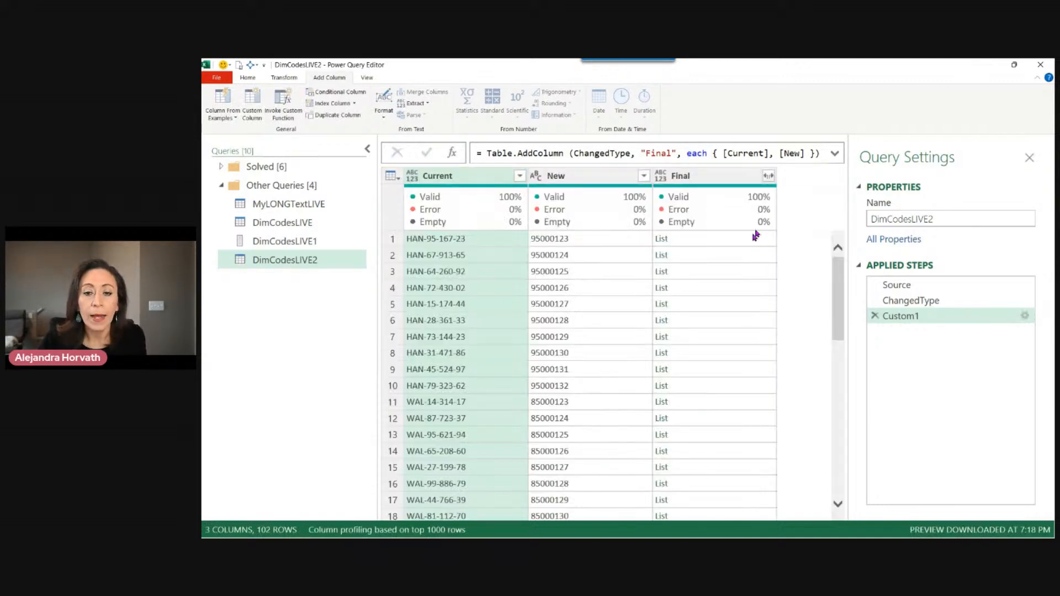
Preview the nested lists in rows 1 to 3 of the Final column
click(754, 236)
click(725, 176)
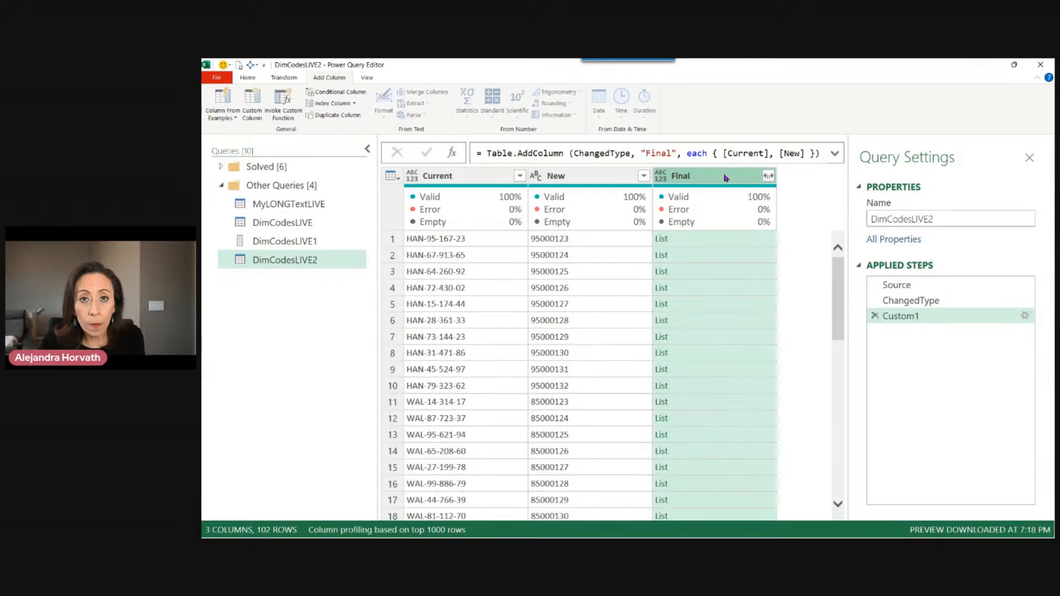
click(727, 238)
click(740, 256)
click(745, 269)
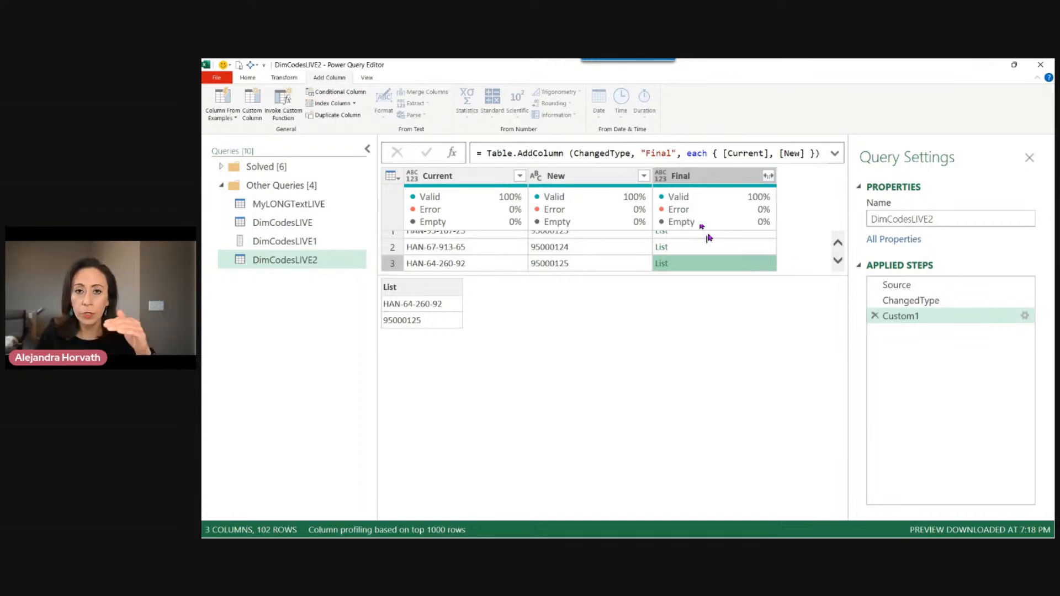
click(752, 253)
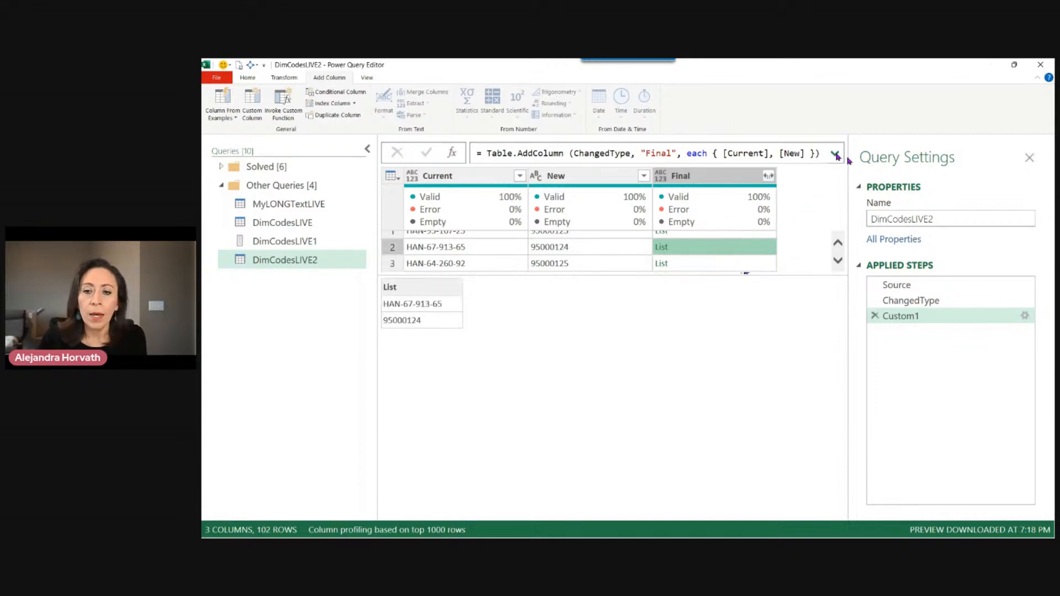
Review the list output of DimCodesLIVE1 for comparison, and return to the DimCodesLIVE2 query
click(837, 156)
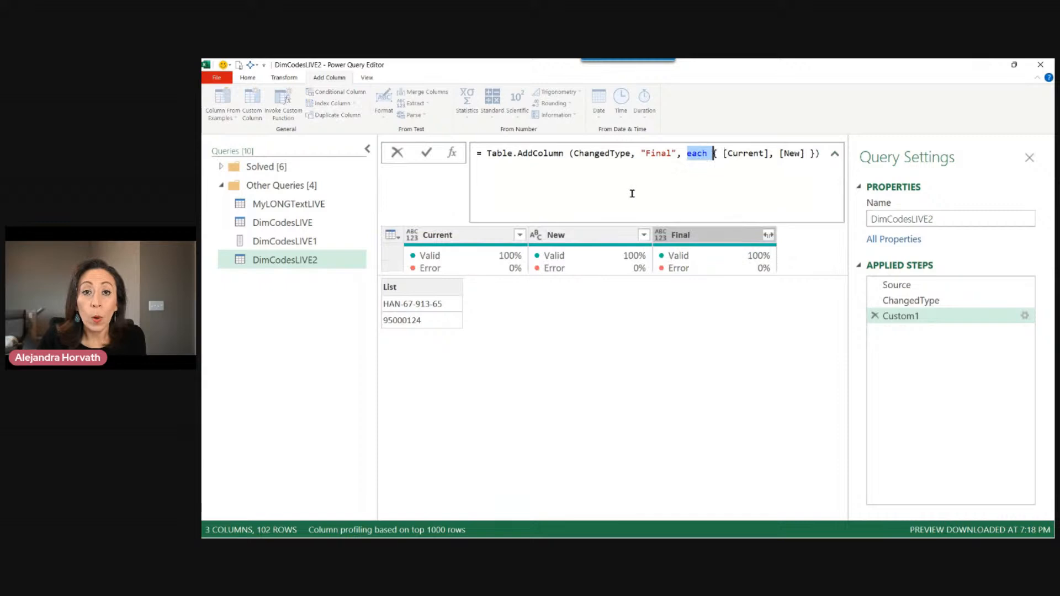
click(273, 241)
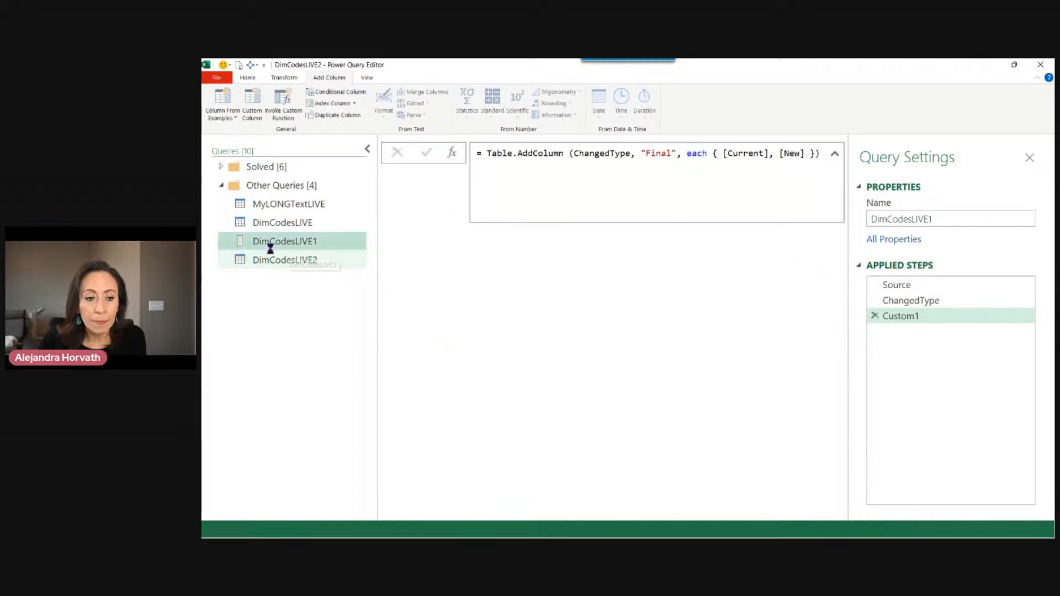
click(835, 156)
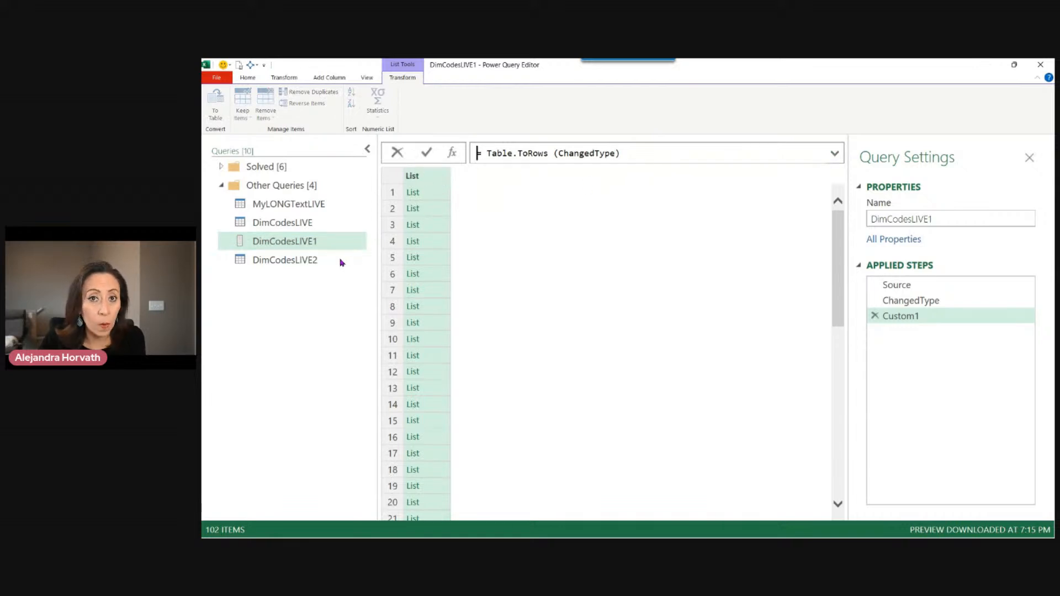
click(301, 260)
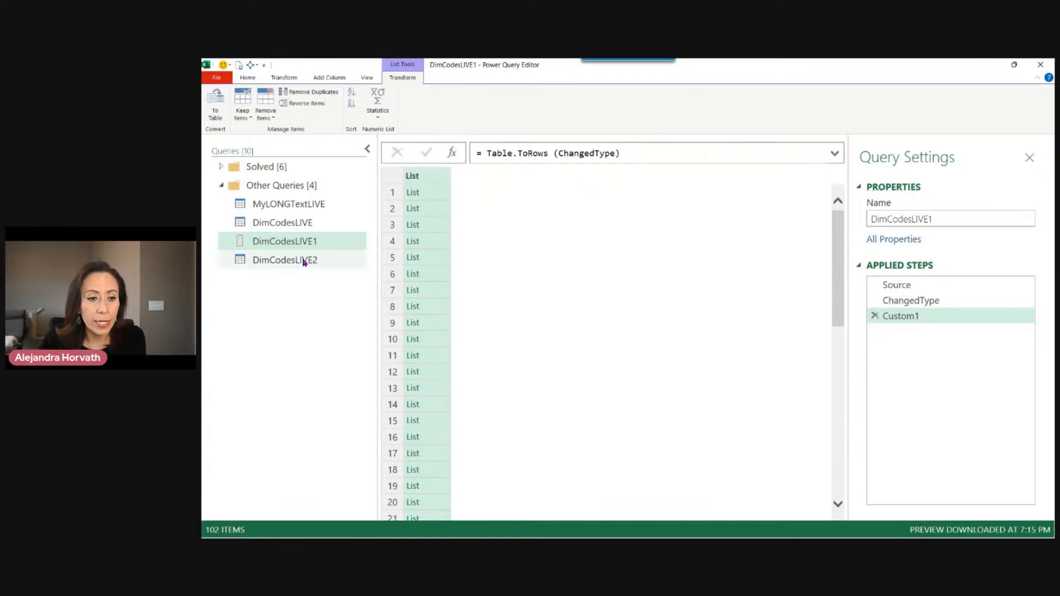
click(302, 260)
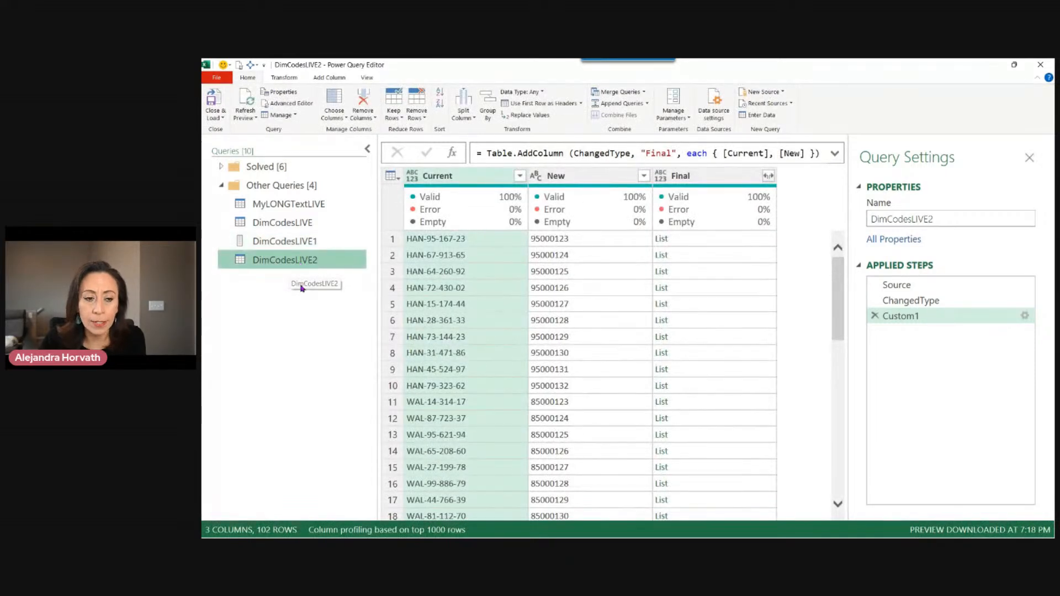
Move the { [Current], [New] } part of the DimCodesLIVE2 formula onto its own indented line after each
click(835, 153)
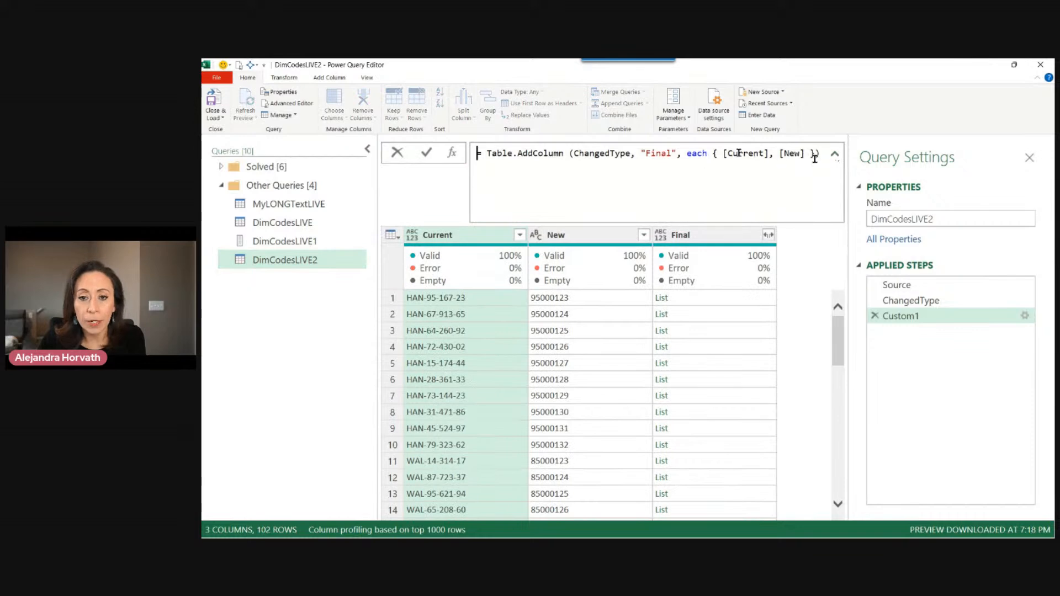
click(816, 156)
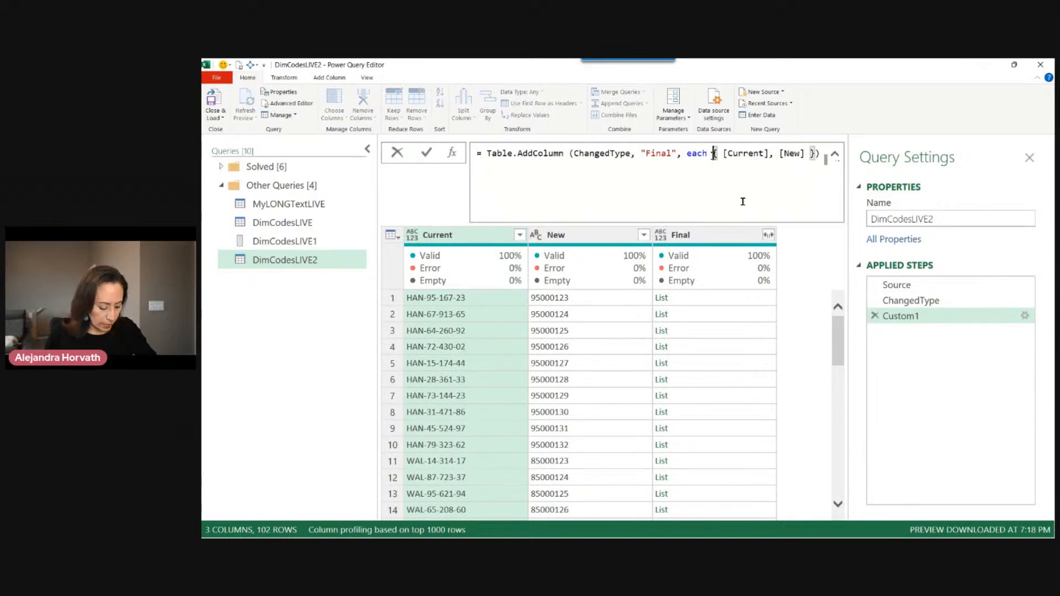
key(shift+Return)
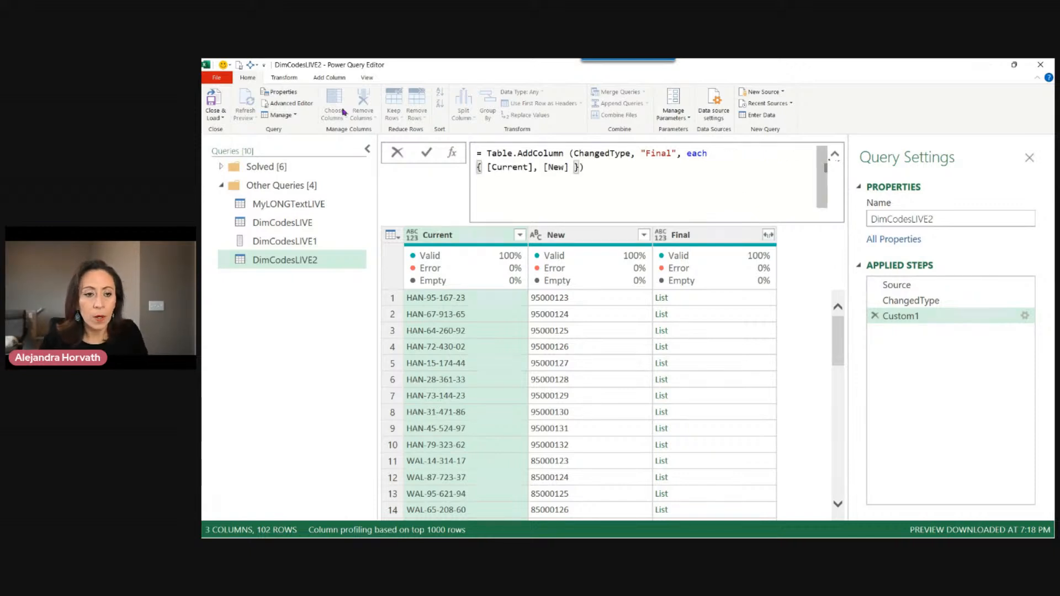
key(Tab)
Append [Final] after the closing parenthesis of the Table.AddColumn formula to return only that column as a list
click(650, 181)
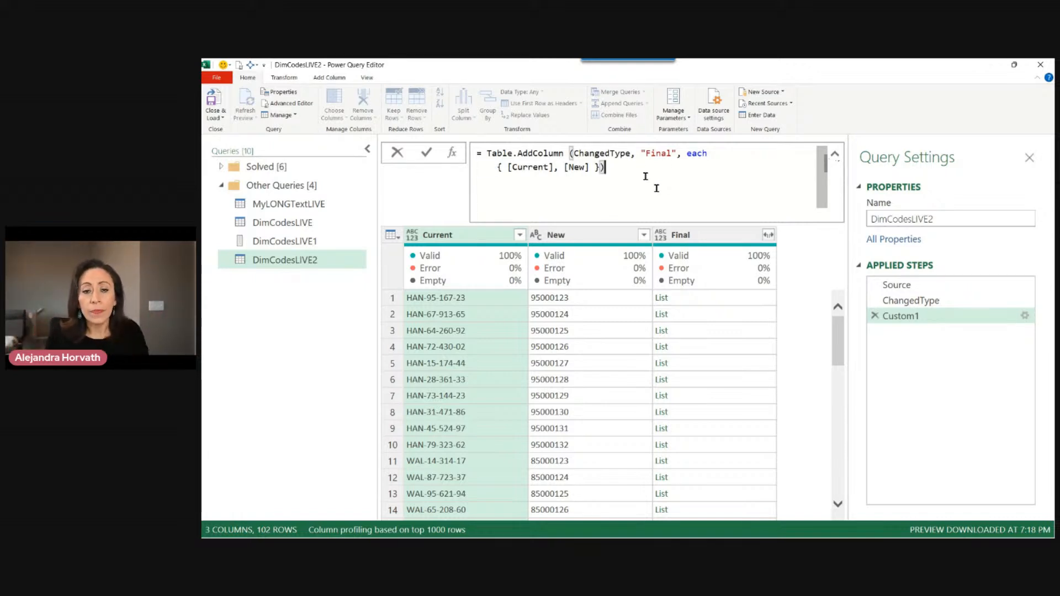
text([)
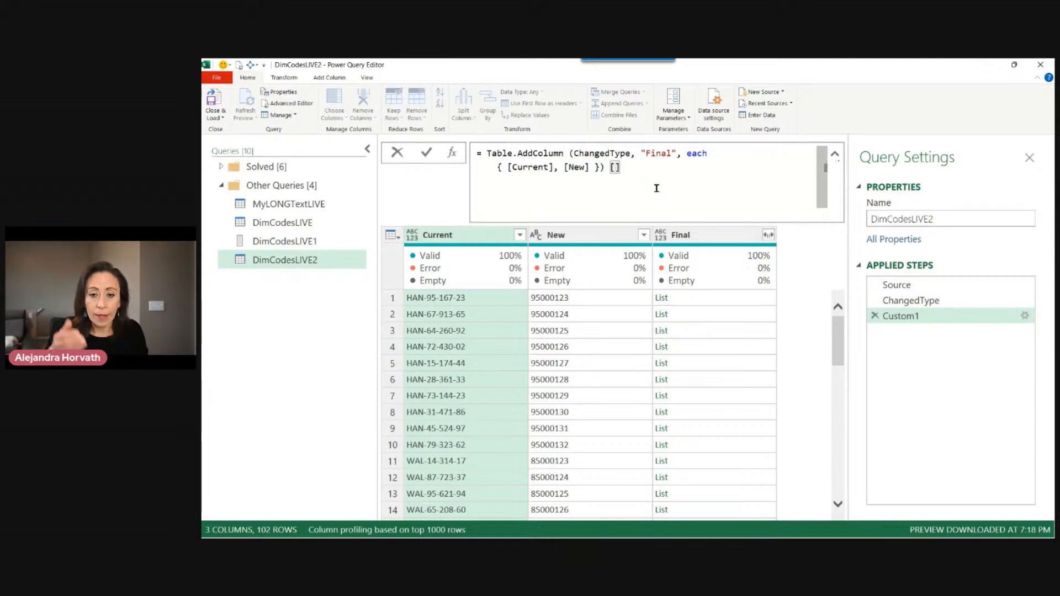
text(Final)
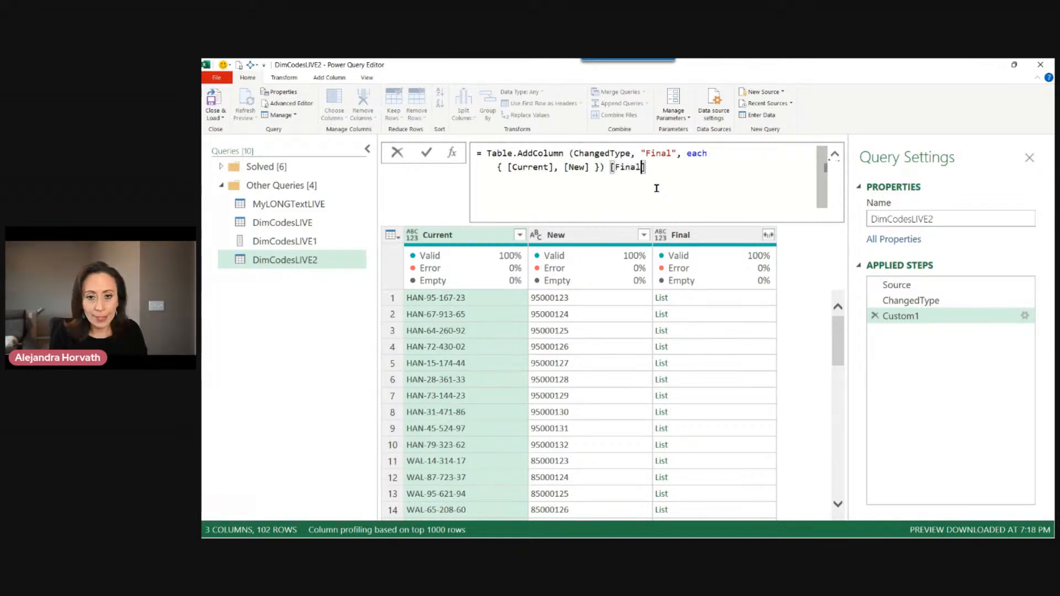
key(Return)
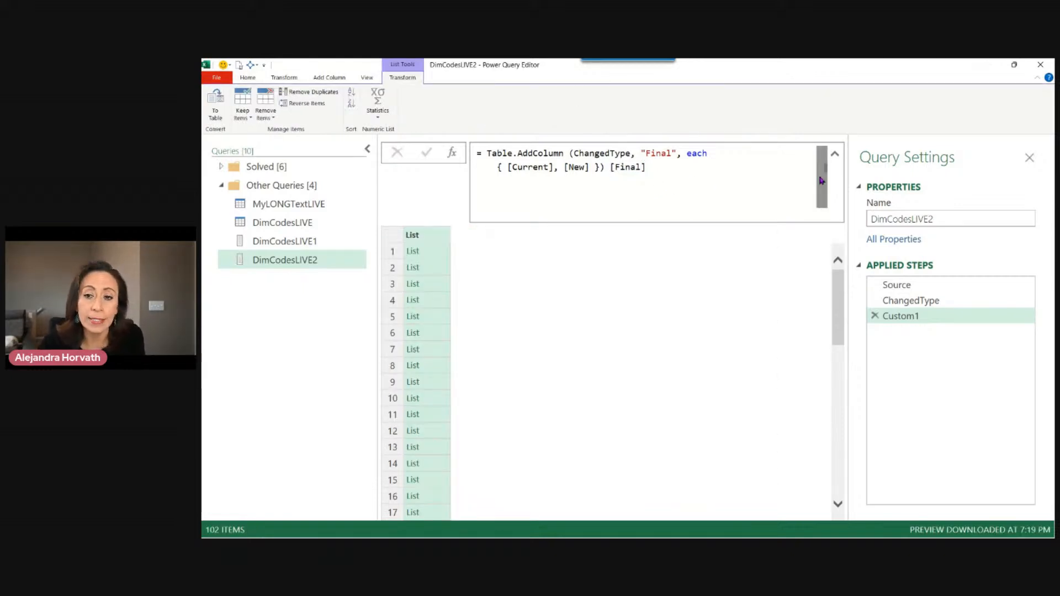
Review the DimCodesLIVE1 list and the Current and New code columns of the DimCodesLIVE table
click(835, 154)
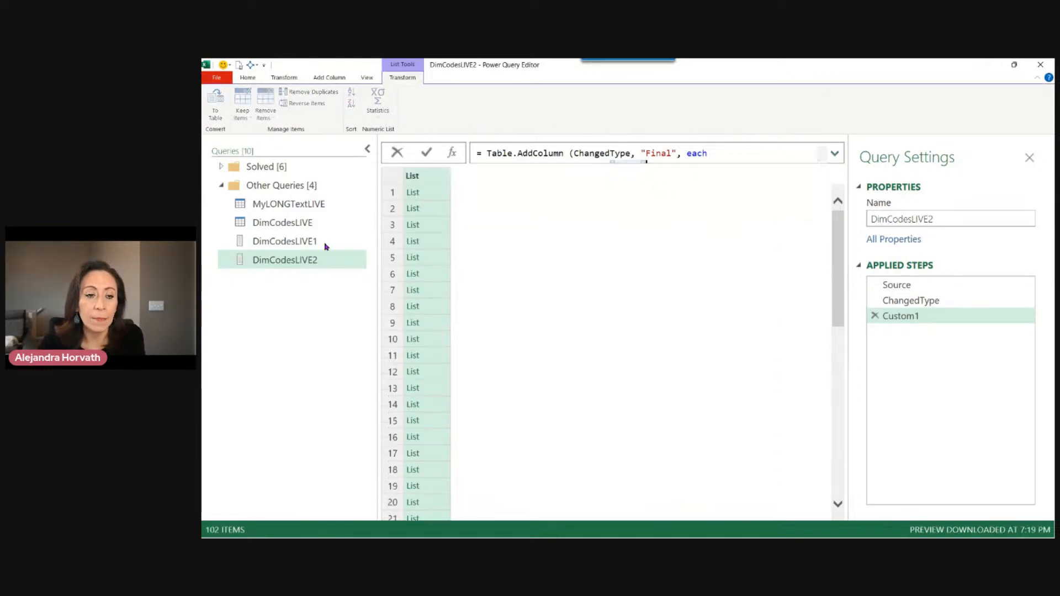
click(326, 244)
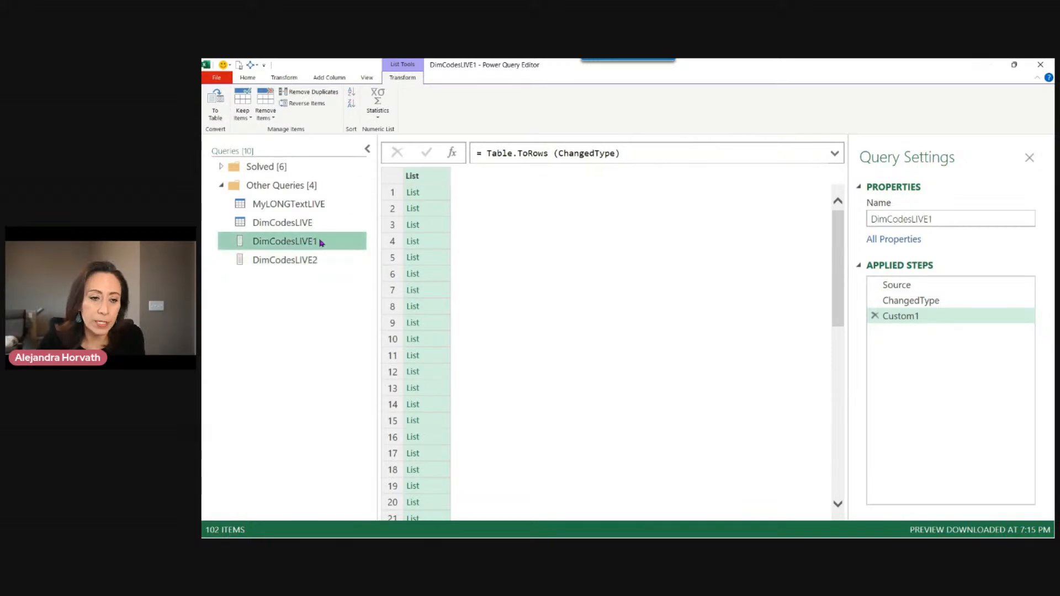
click(319, 227)
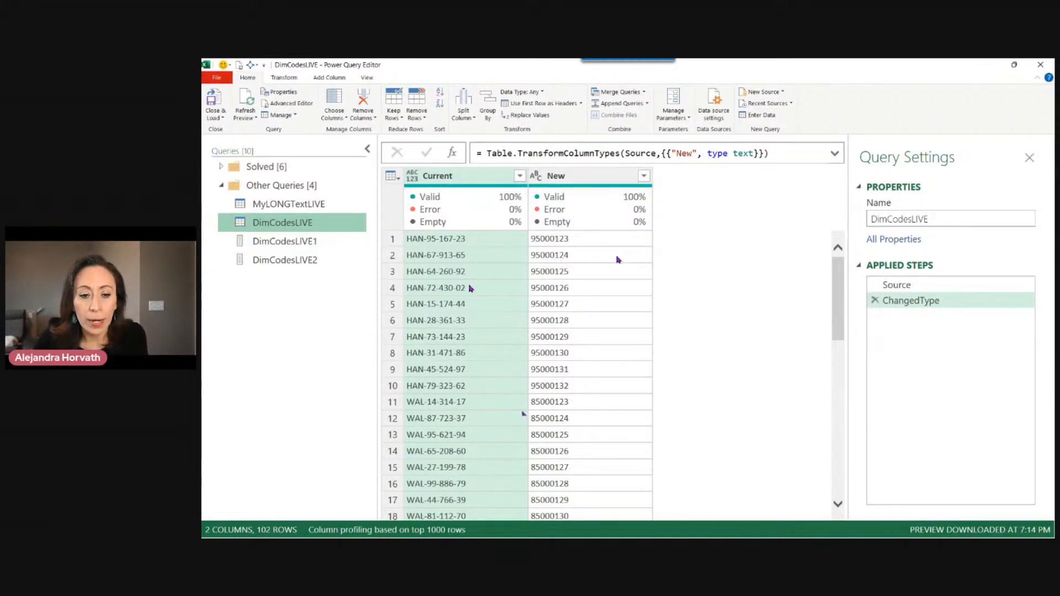
scroll(488, 316, down, 3)
scroll(518, 376, down, 3)
scroll(517, 376, up, 3)
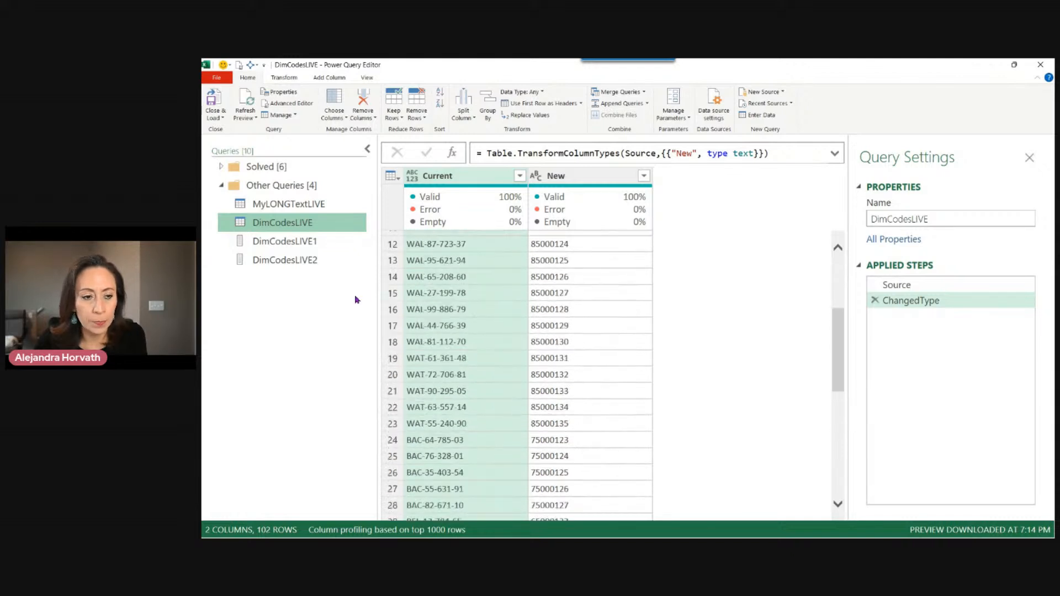
Move the DimCodesLIVE query above MyLONGTextLIVE in Other Queries, and open the MyLONGTextLIVE query
drag(333, 226, 332, 203)
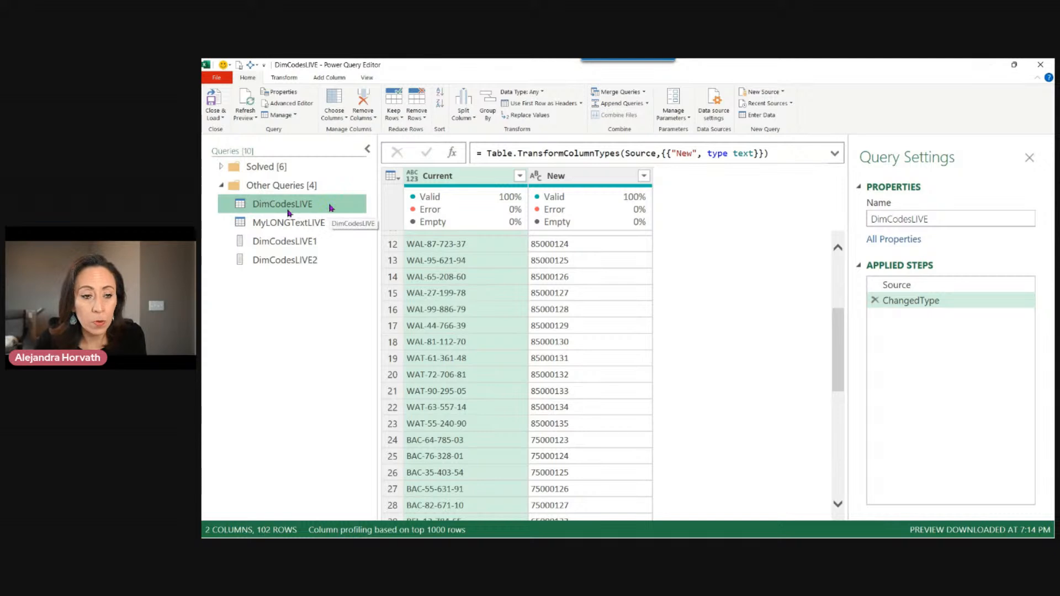
click(333, 223)
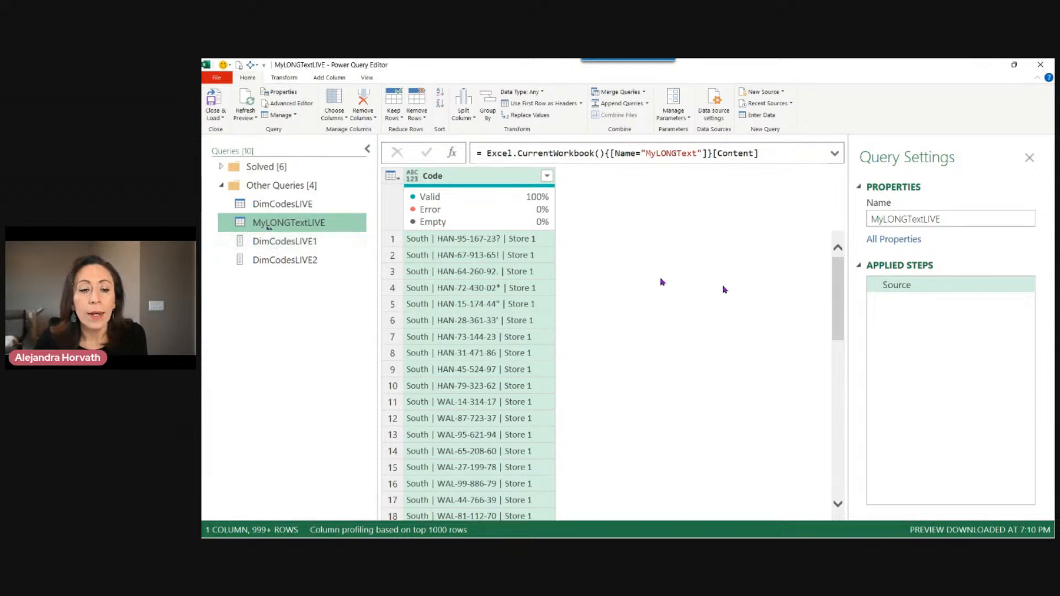
Move the FxDilvani function from the Solved group to Other Queries, directly below MyLONGTextLIVE, and collapse the Solved group
click(222, 167)
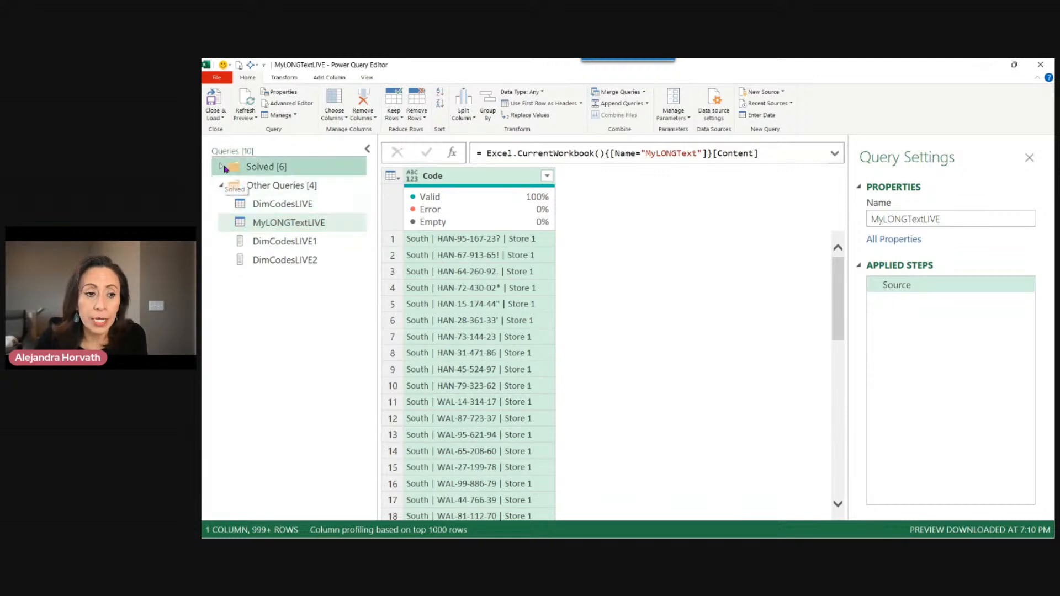
click(272, 280)
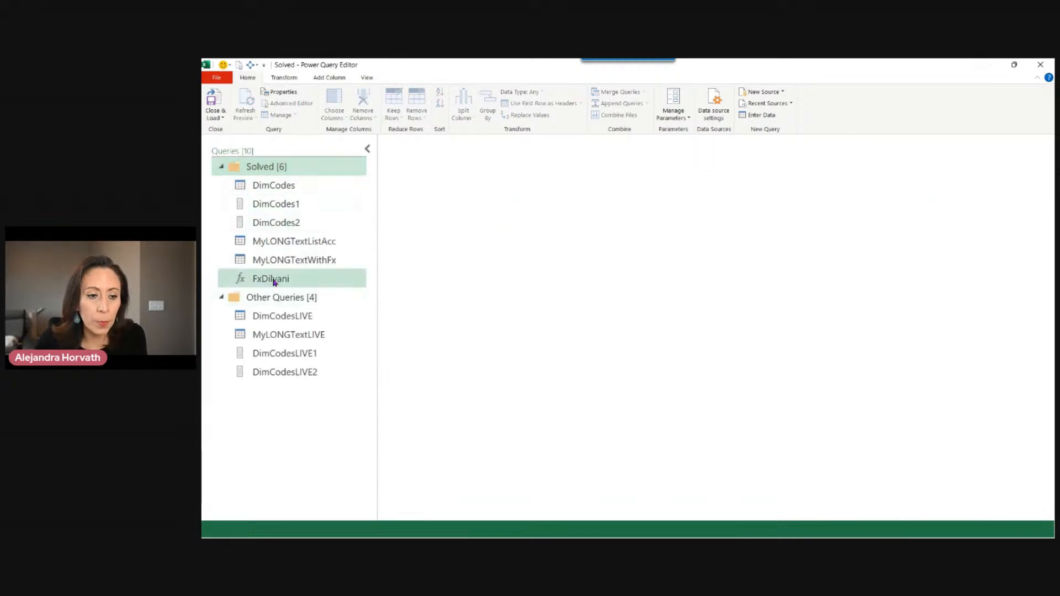
drag(275, 279, 267, 338)
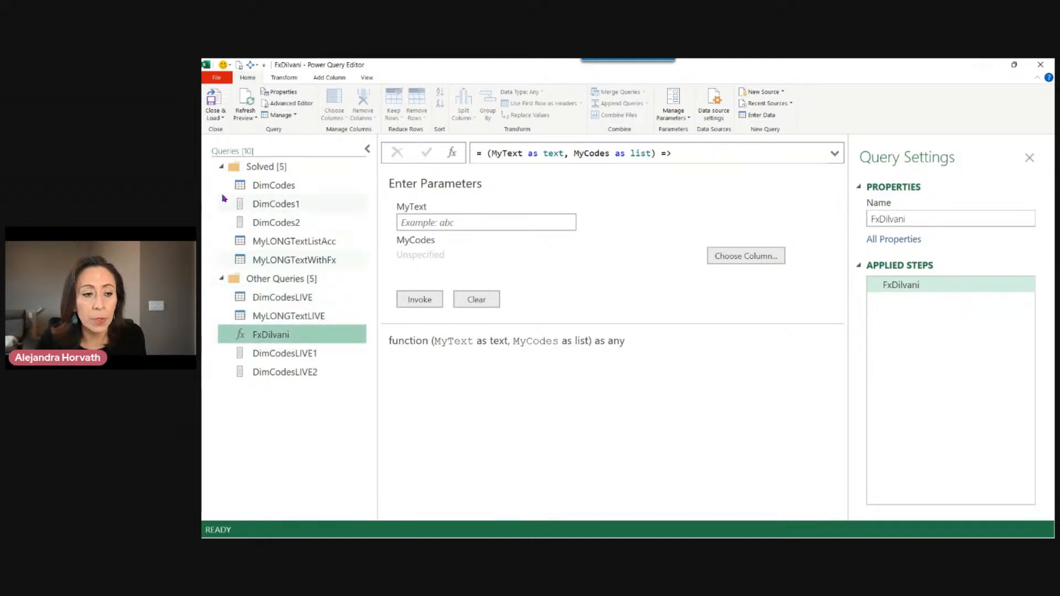
click(222, 166)
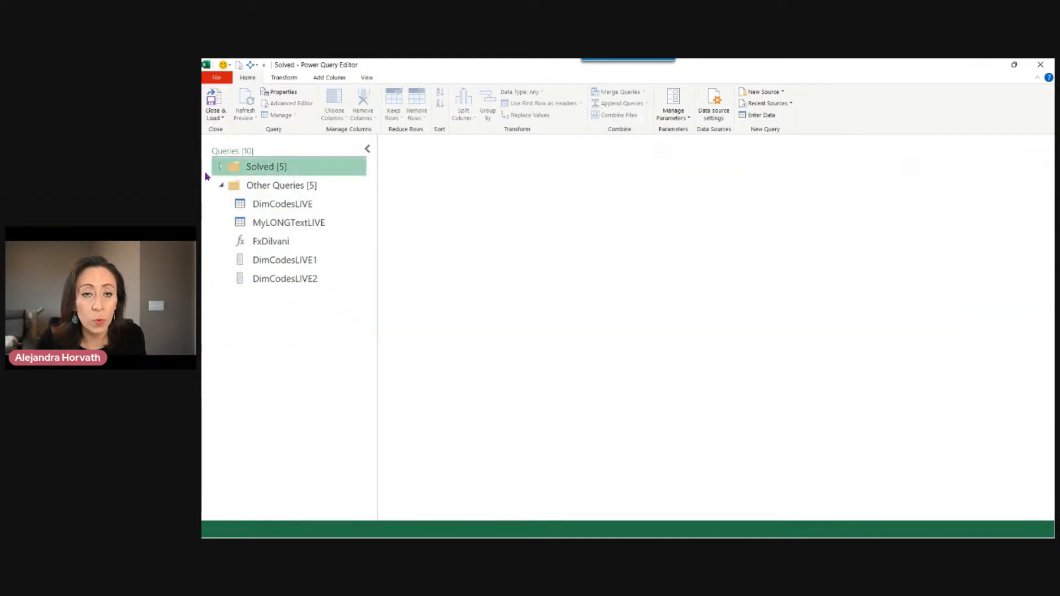
Open the code of the FxDilvani function in the Advanced Editor
click(275, 240)
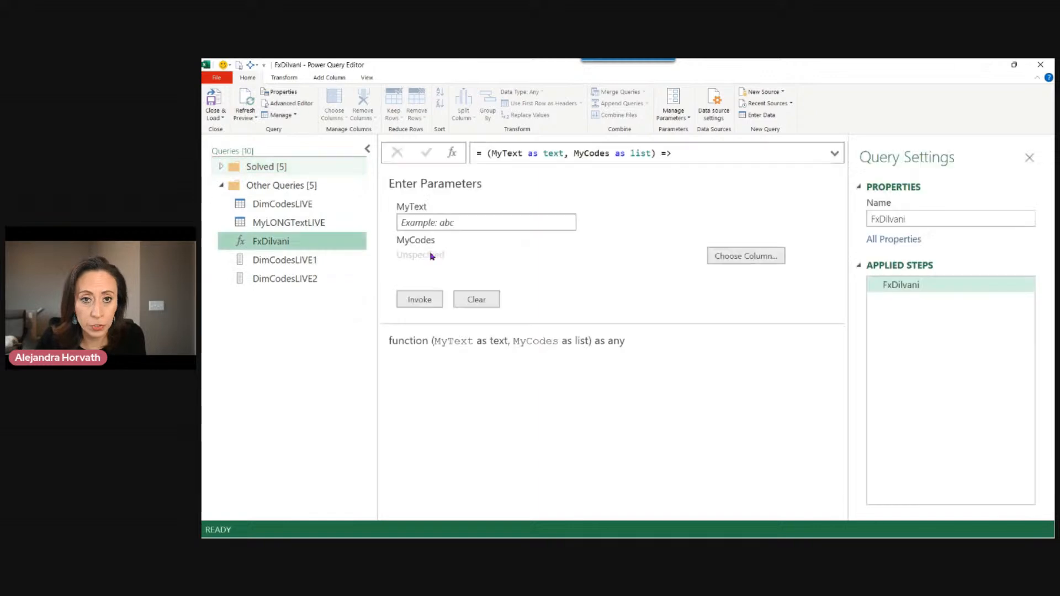
click(367, 77)
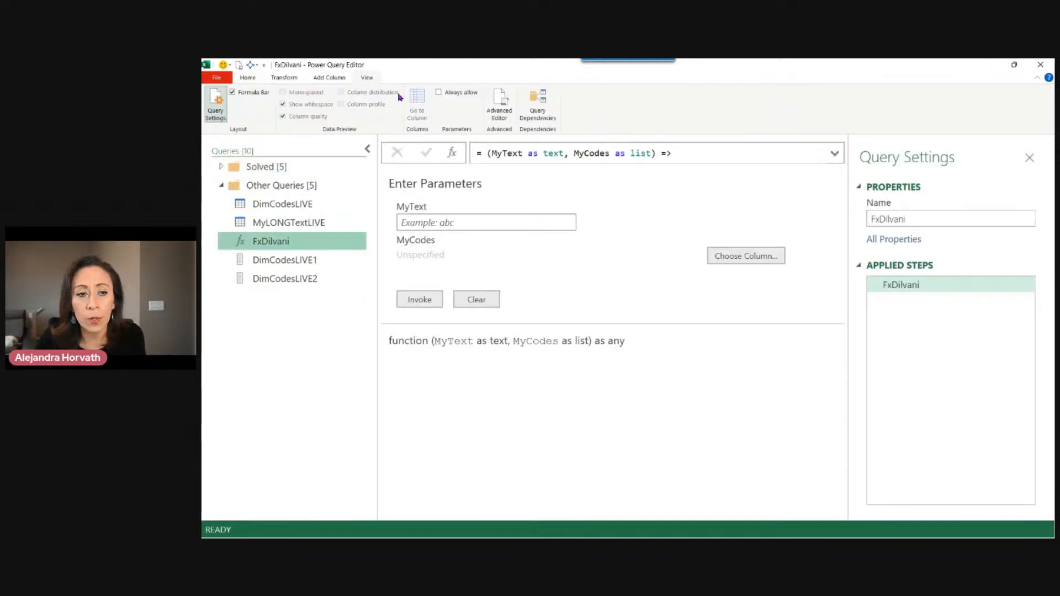
click(500, 105)
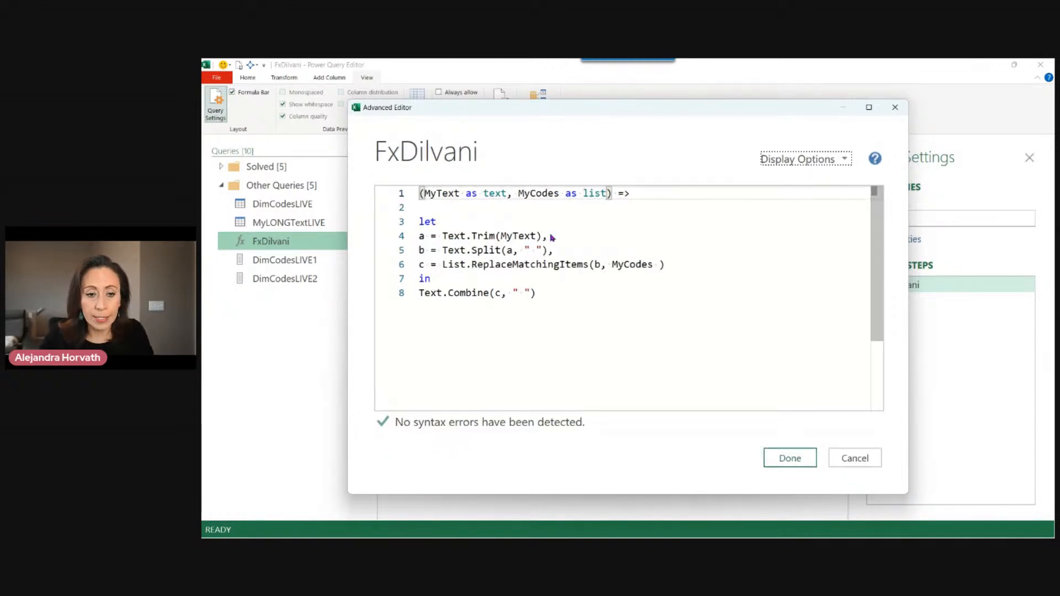
Examine the MyText and MyCodes parameters and their data types in the first line of FxDilvani
double_click(427, 195)
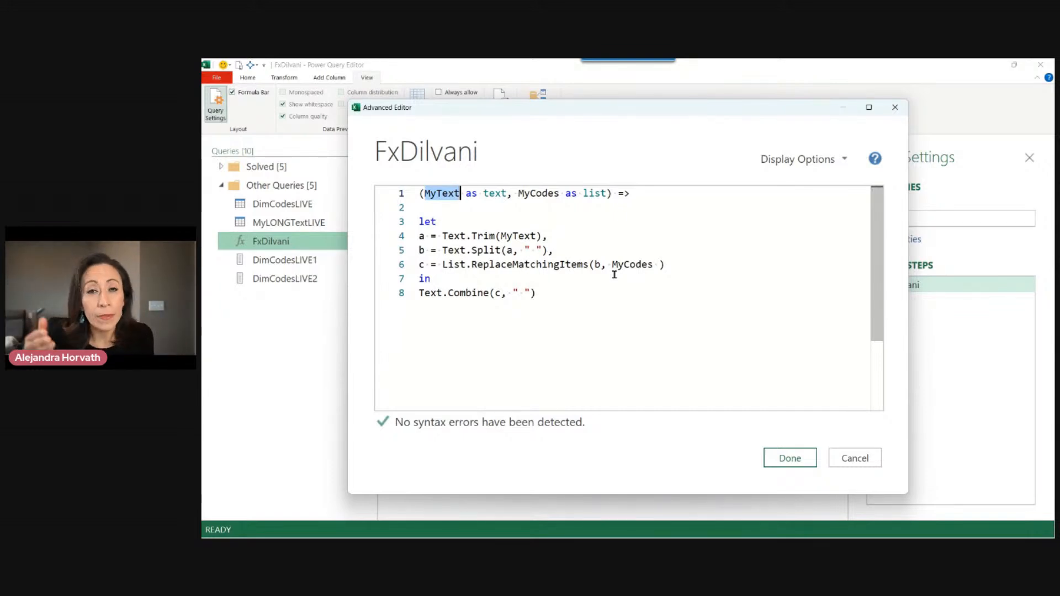
key(Right)
key(Right)
key(Right)
key(Right)
key(Right)
key(Right)
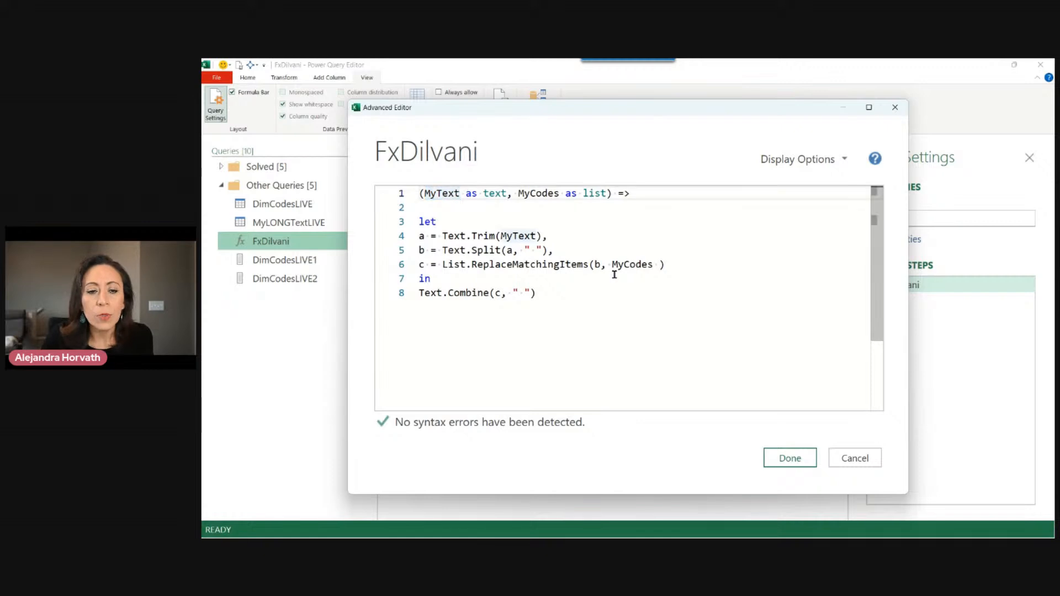
key(Right)
key(Right)
key(Right)
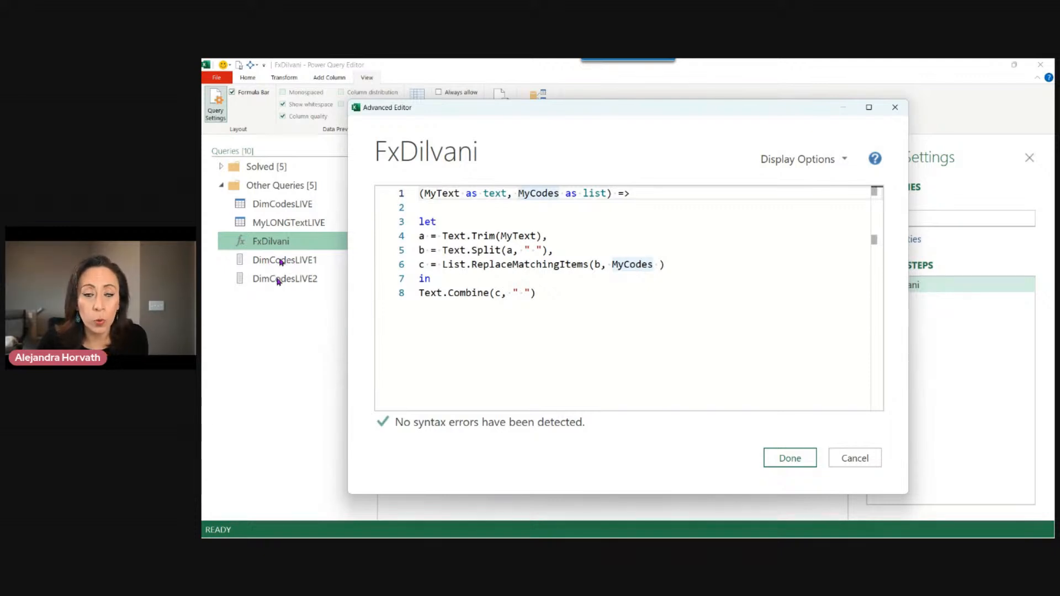
drag(583, 194, 605, 196)
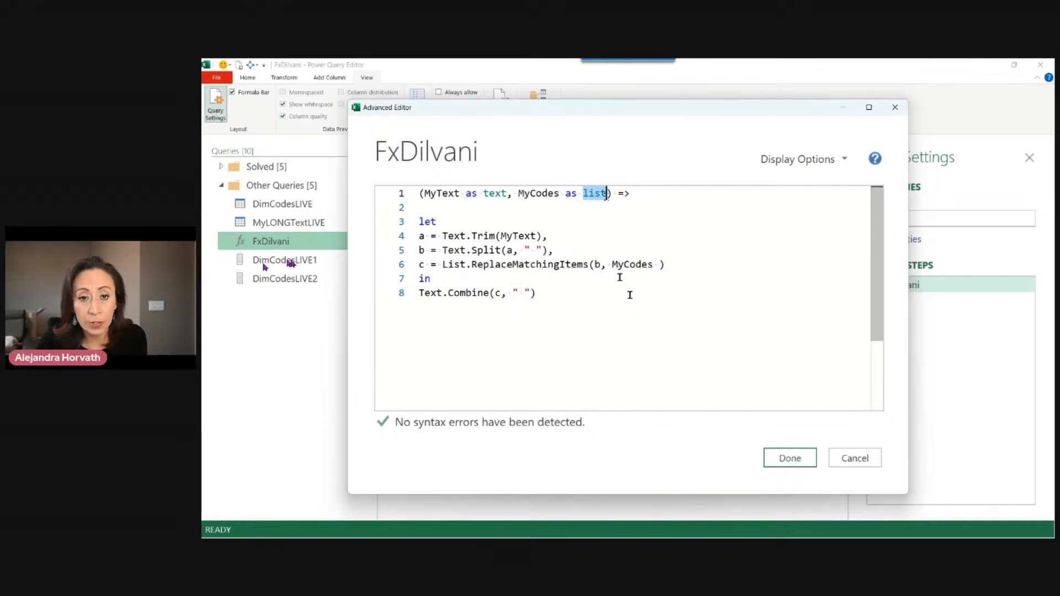
Examine step a with Text.Trim and step b with Text.Split, including the input and space delimiter of the split
click(421, 237)
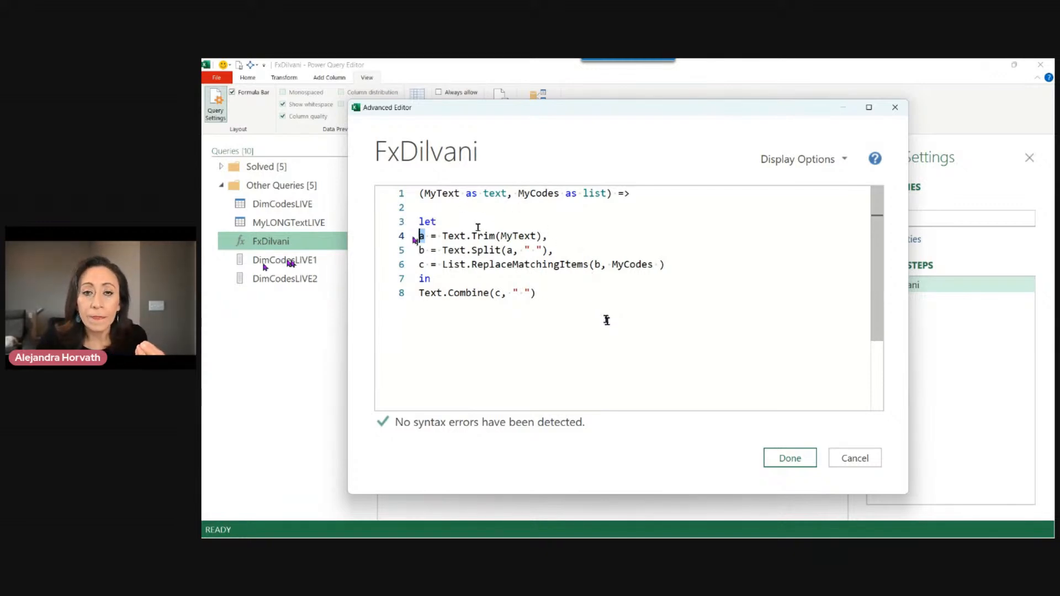
drag(444, 236, 501, 236)
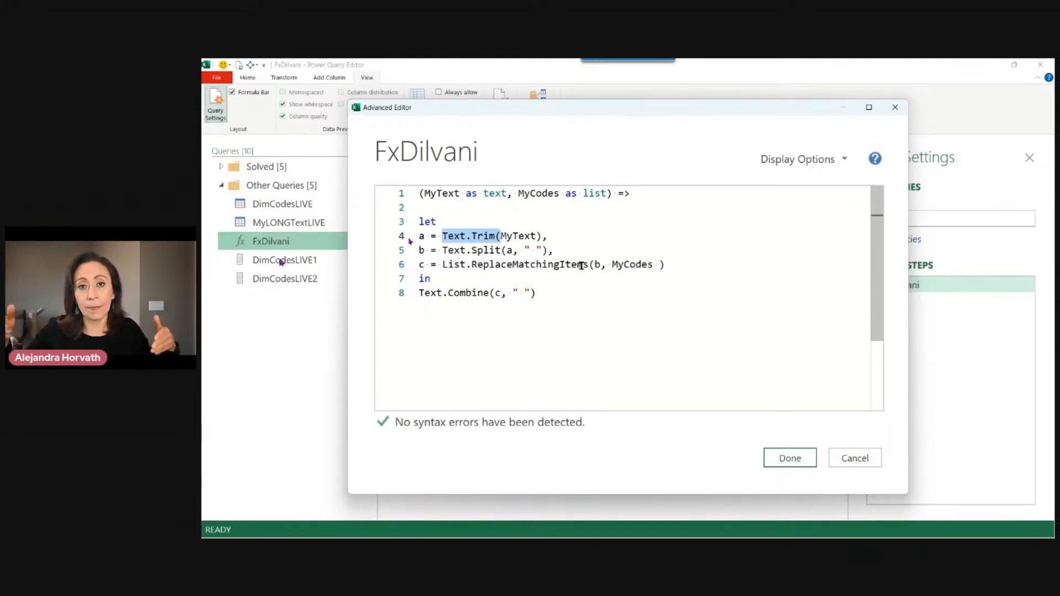
drag(500, 236, 523, 222)
click(494, 251)
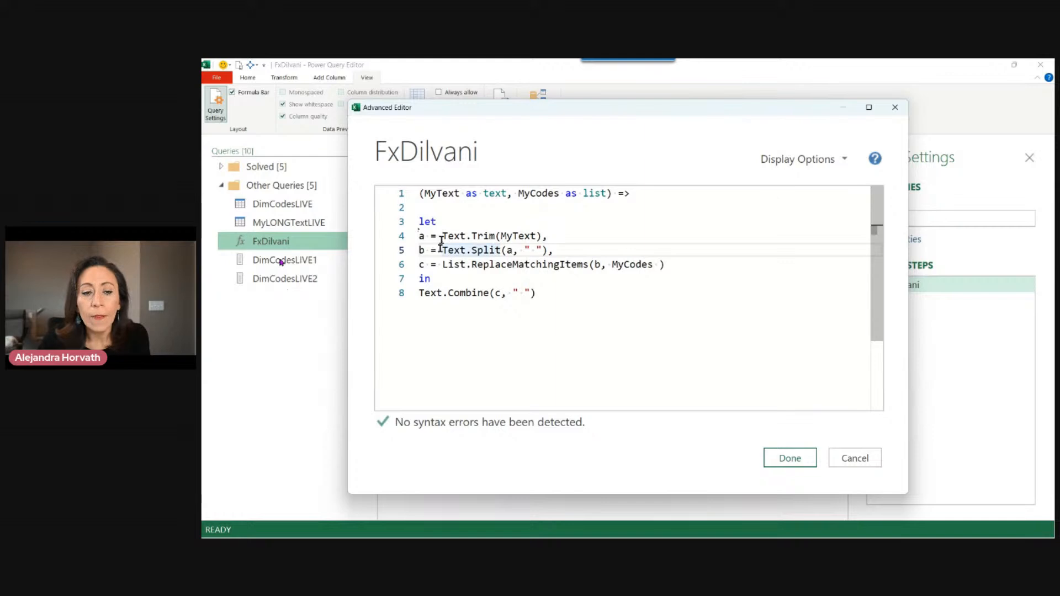
drag(441, 250, 498, 250)
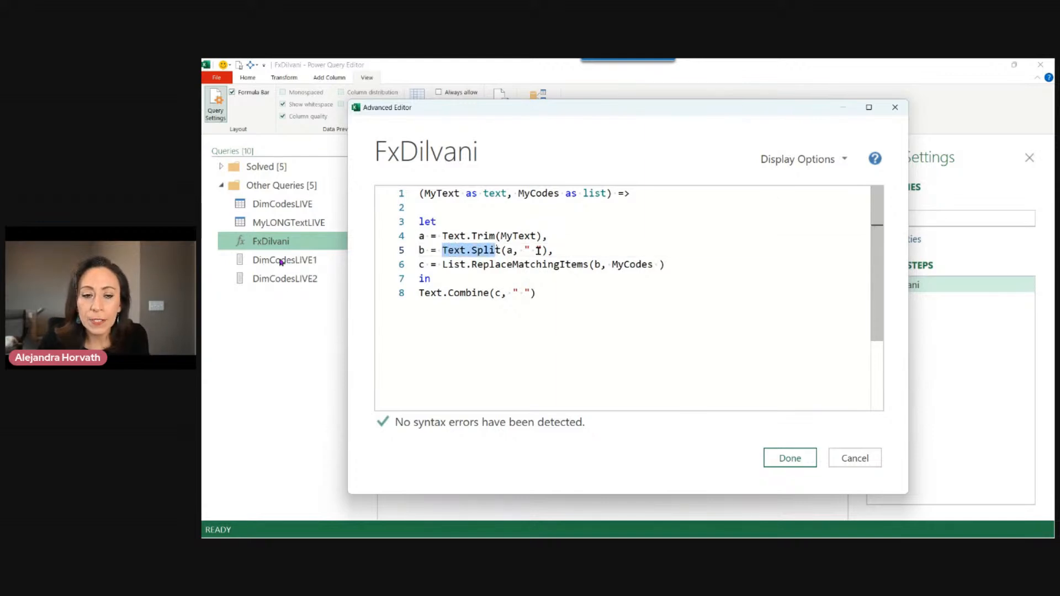
click(420, 235)
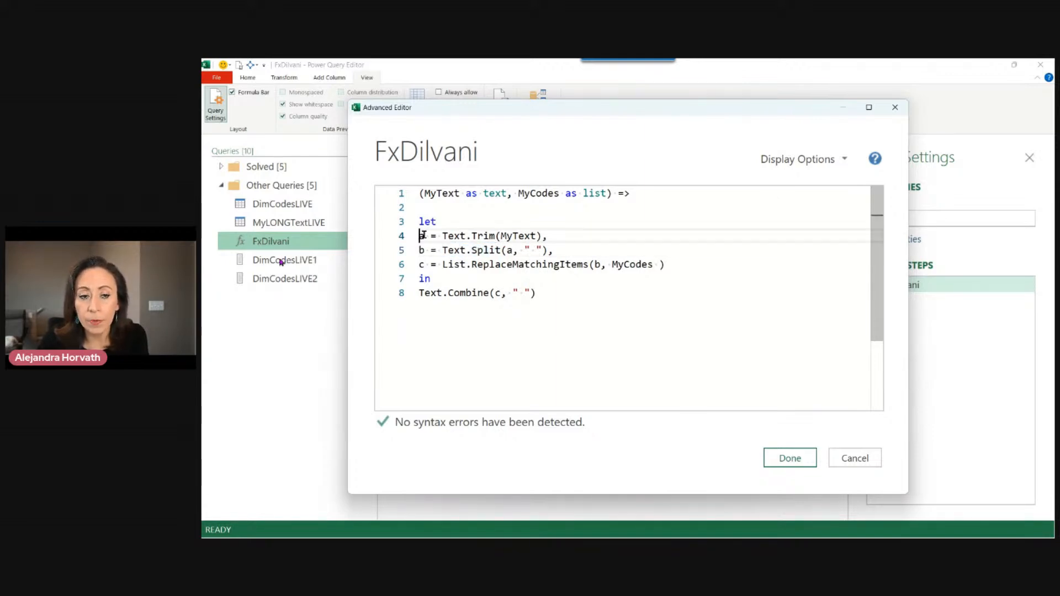
drag(525, 250, 541, 250)
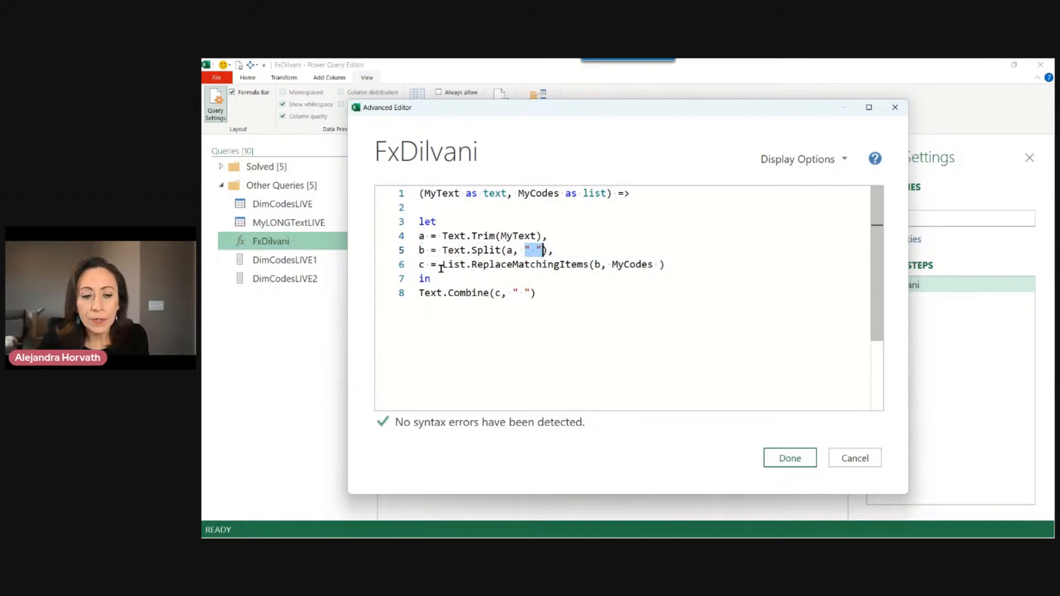
Examine step c with List.ReplaceMatchingItems, its arguments b and MyCodes, and the list type declared for MyCodes
drag(443, 265, 588, 264)
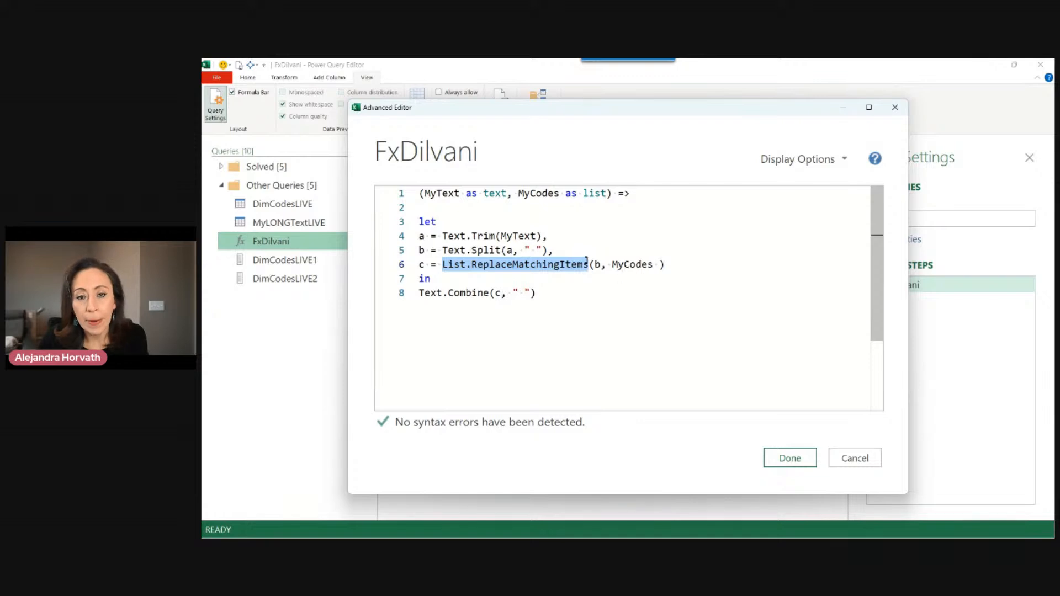
double_click(599, 264)
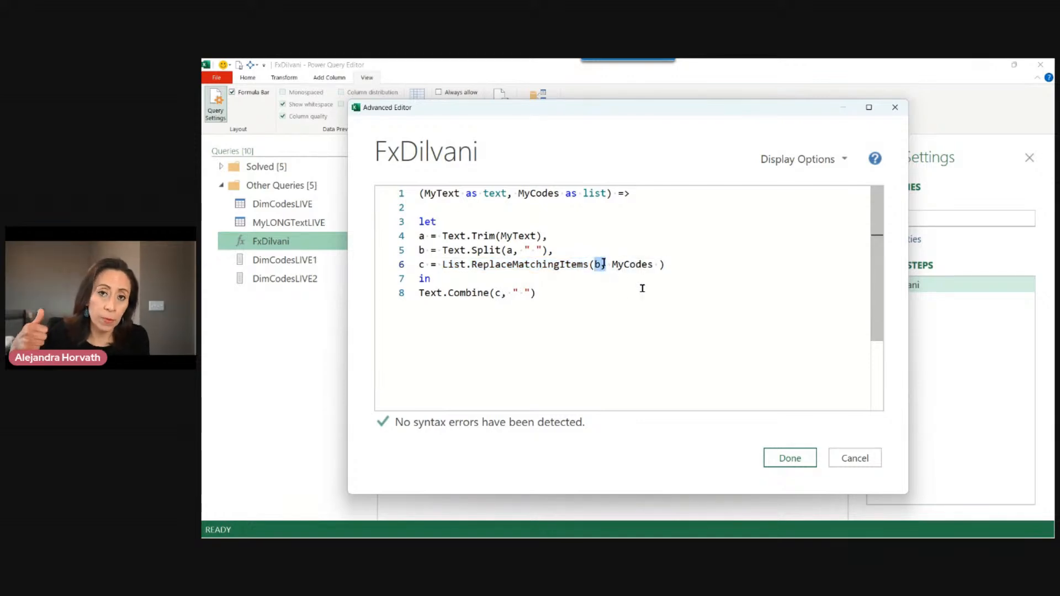
drag(611, 264, 652, 264)
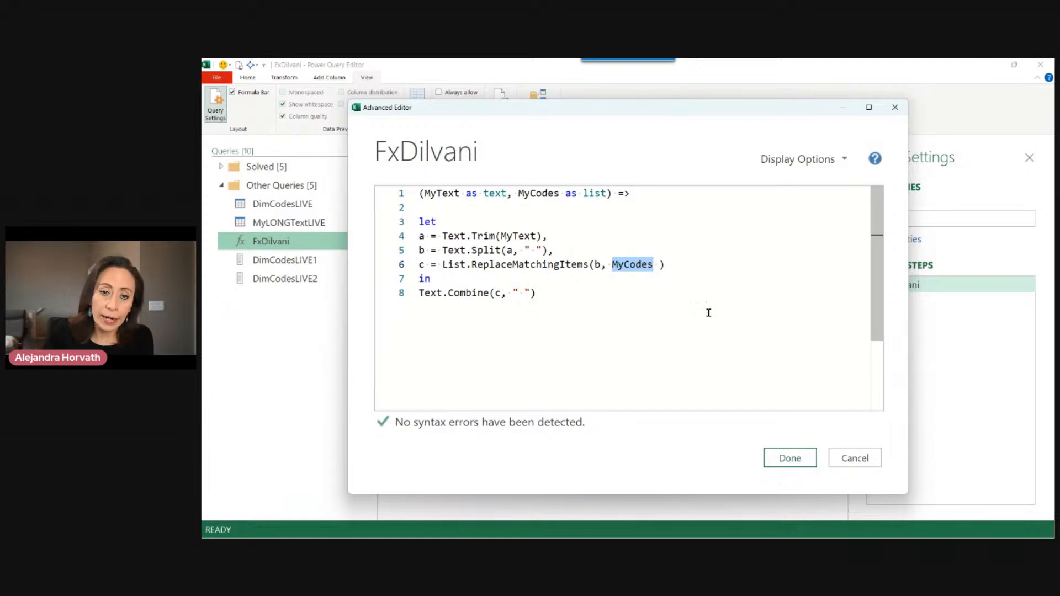
drag(583, 193, 618, 193)
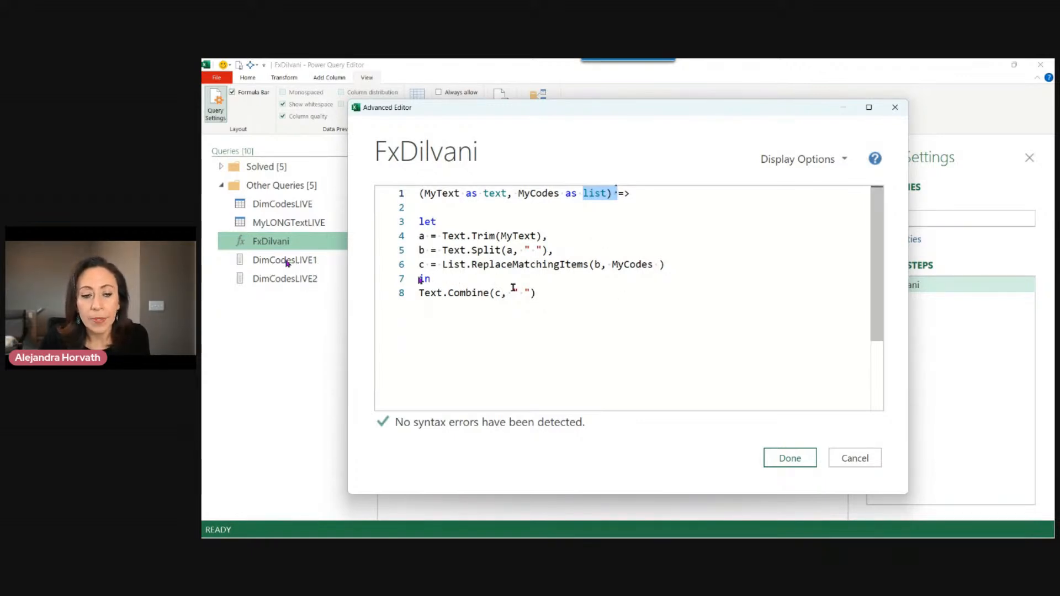
Examine the in clause of FxDilvani and how Text.Combine uses step c
drag(424, 279, 430, 280)
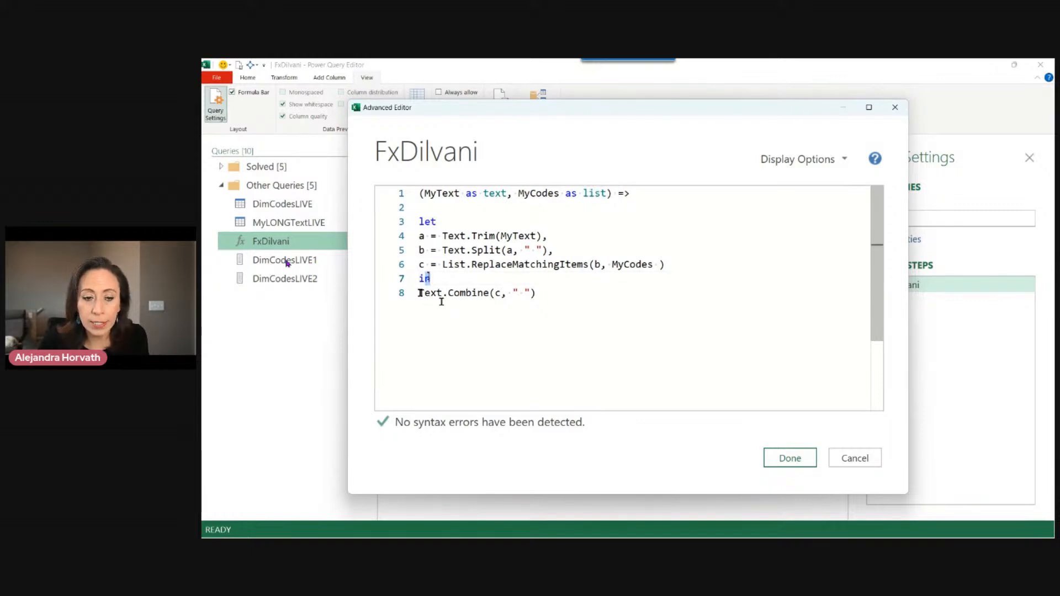
click(419, 293)
drag(419, 293, 502, 293)
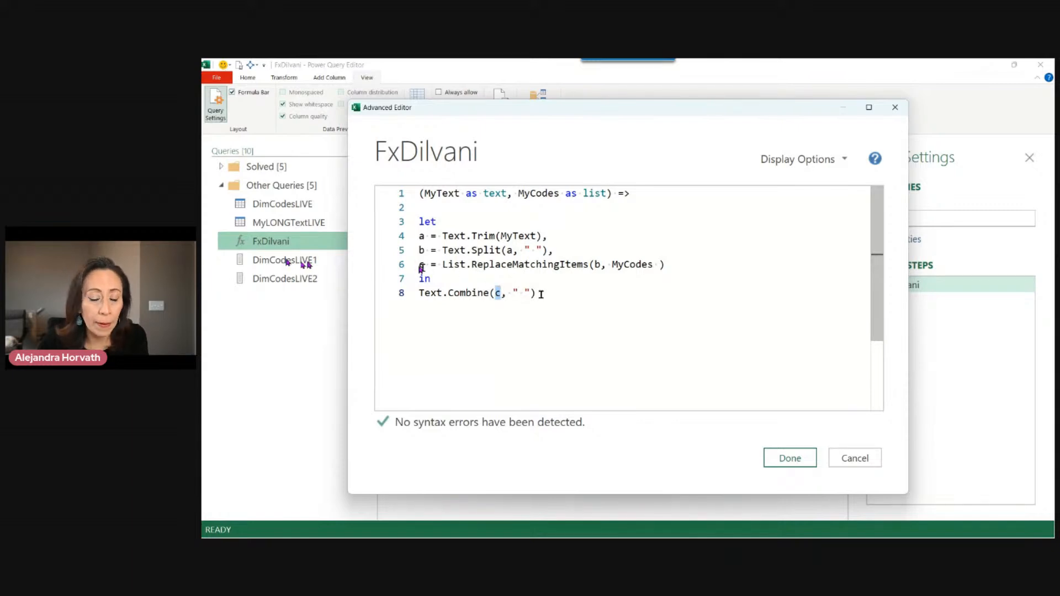
click(566, 298)
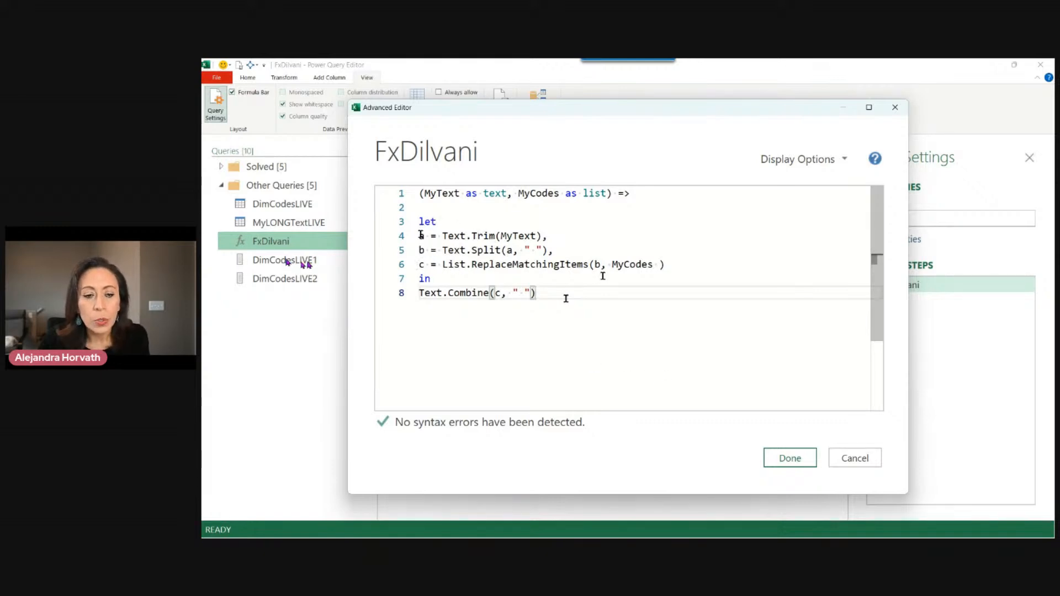
Comment out the Text.Combine line with // and add a on a new line below so the function returns step a
click(420, 293)
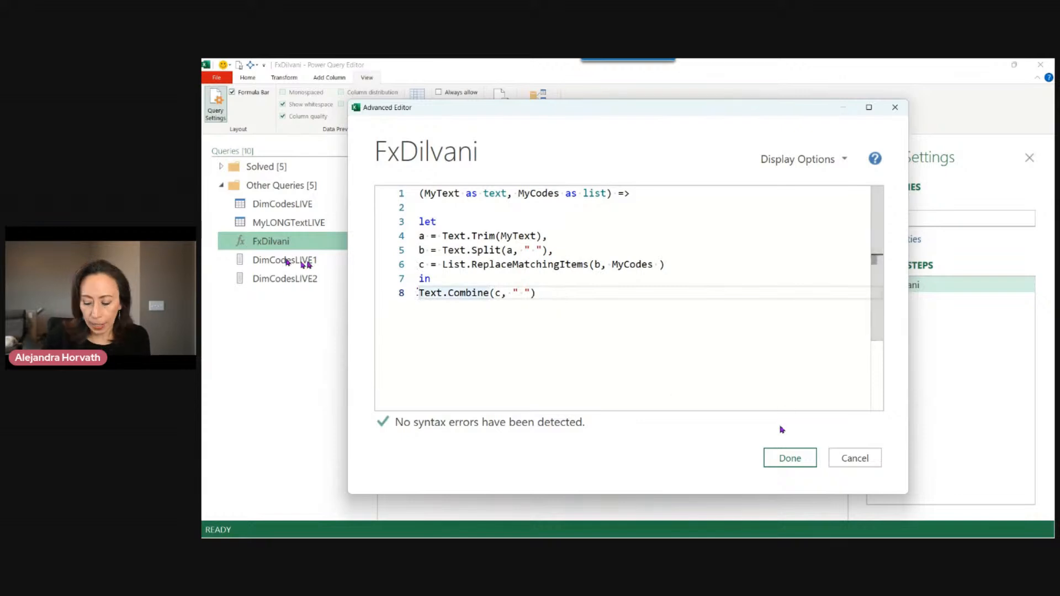
text(//)
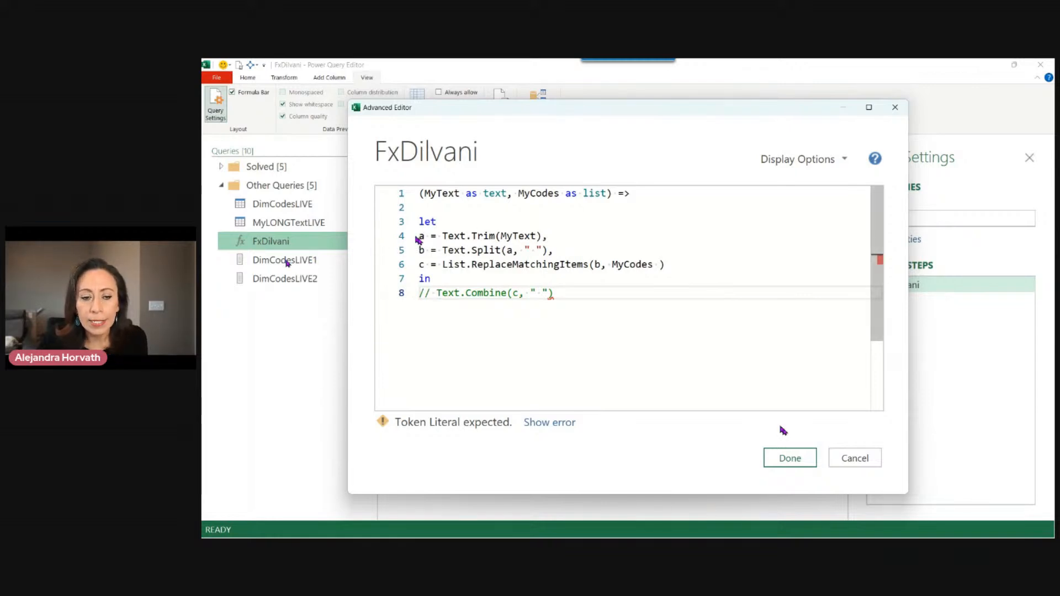
key(Return)
text(a)
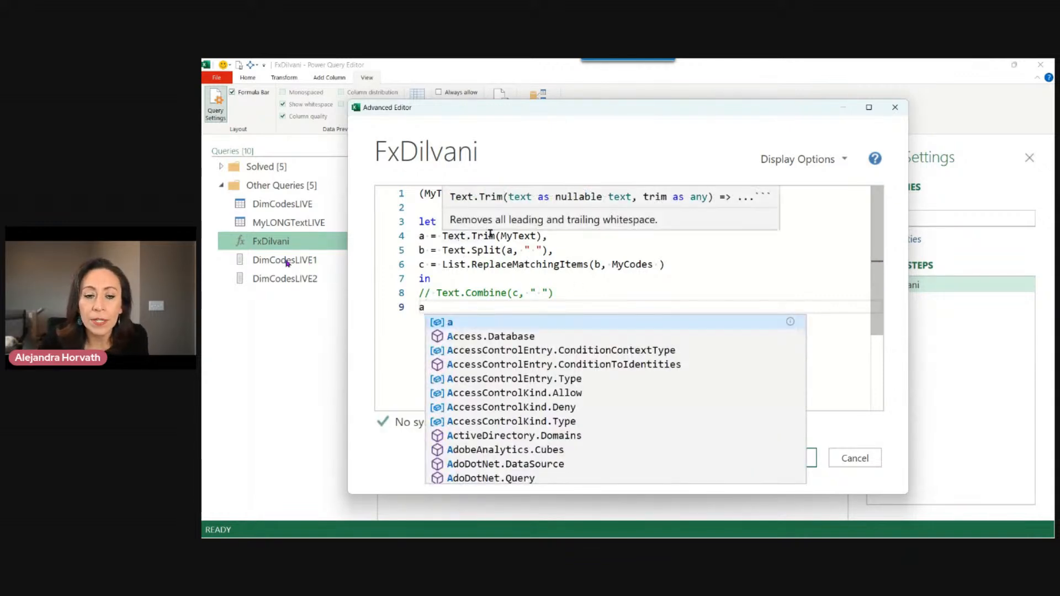
drag(508, 234, 529, 236)
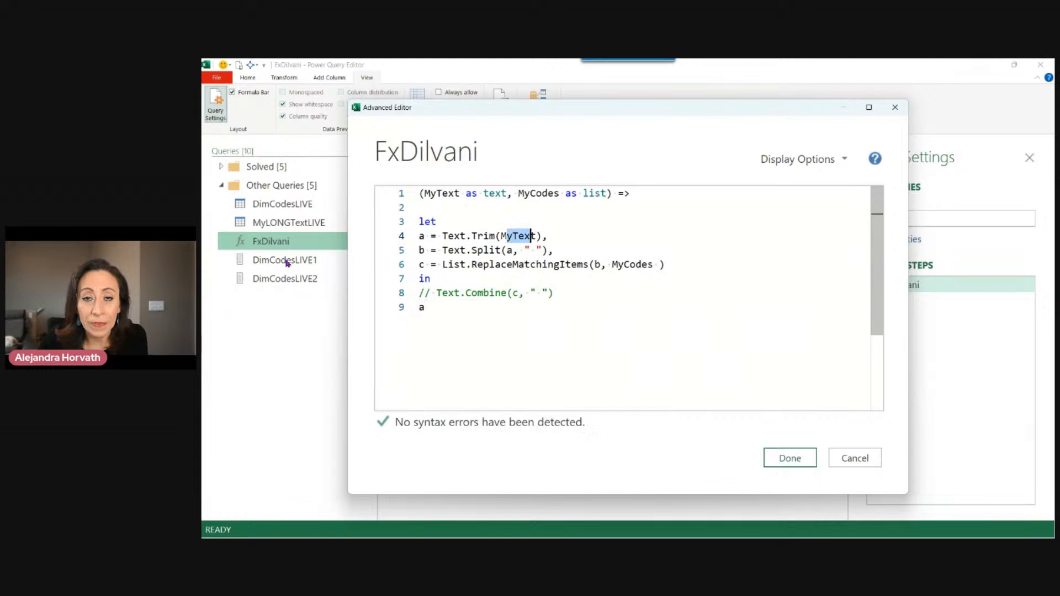
double_click(420, 307)
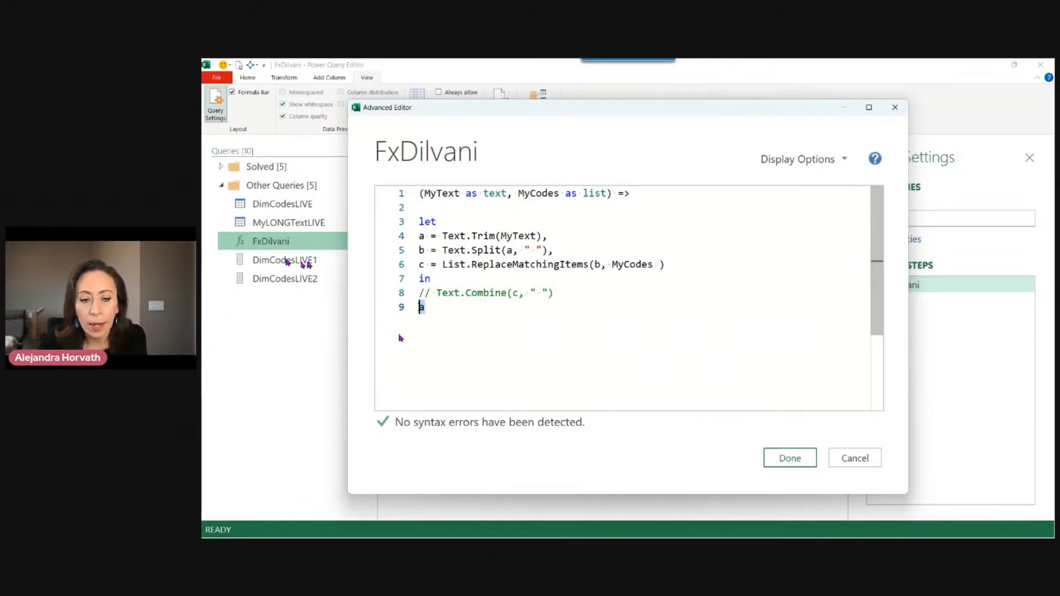
Save the FxDilvani code and add a custom step to MyLONGTextLIVE that begins a Table.AddColumn formula on Source
click(790, 458)
click(291, 225)
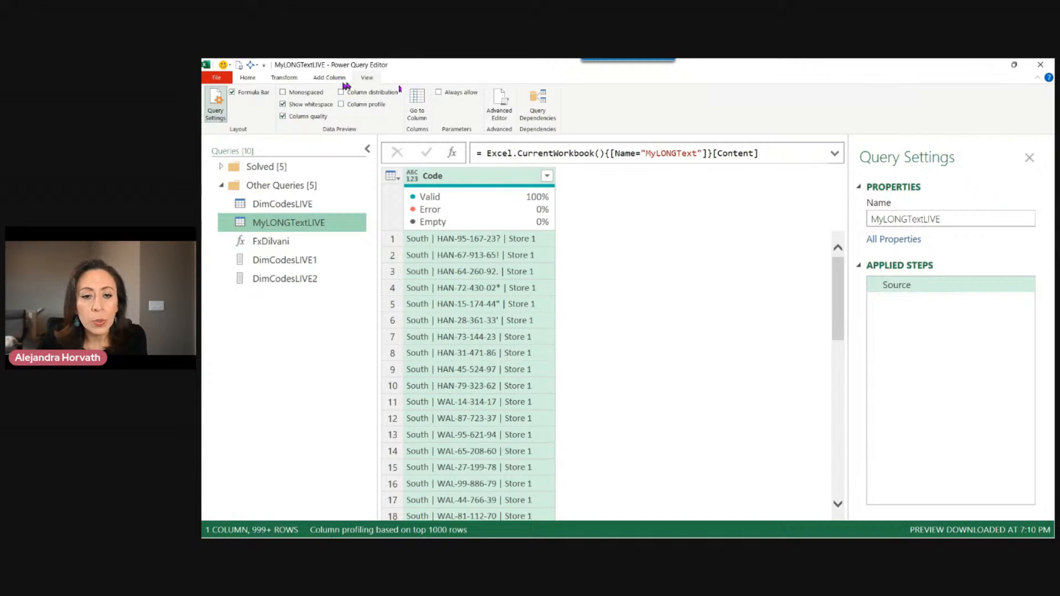
click(452, 154)
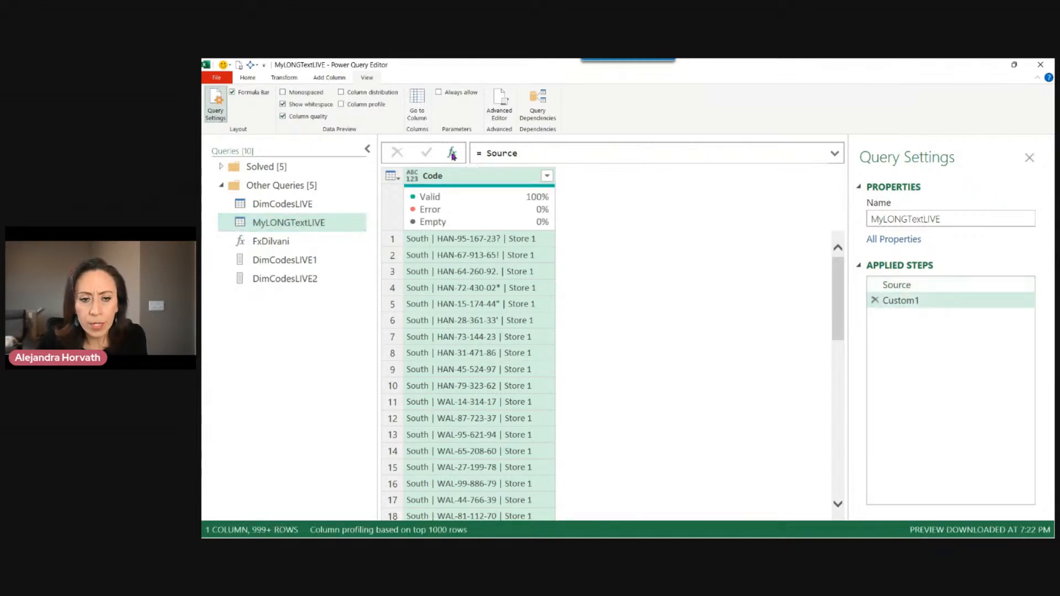
click(479, 155)
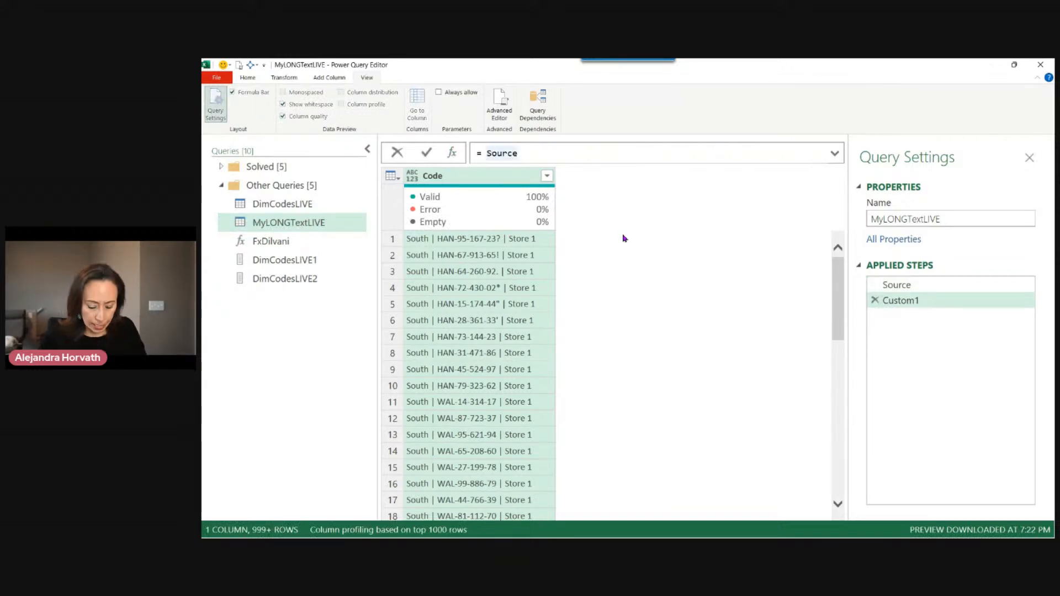
text(tabadc)
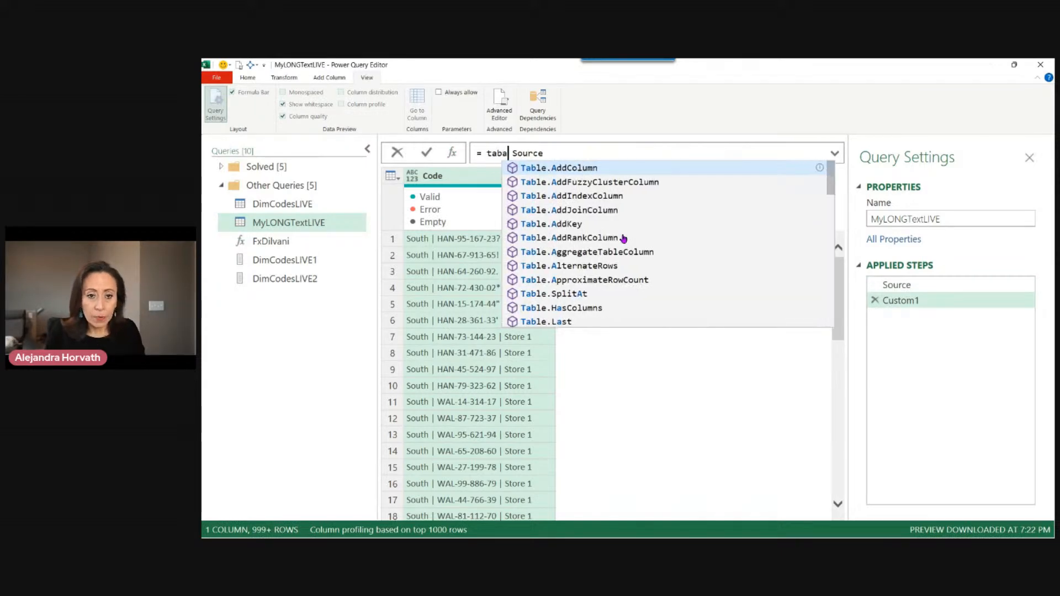
key(Tab)
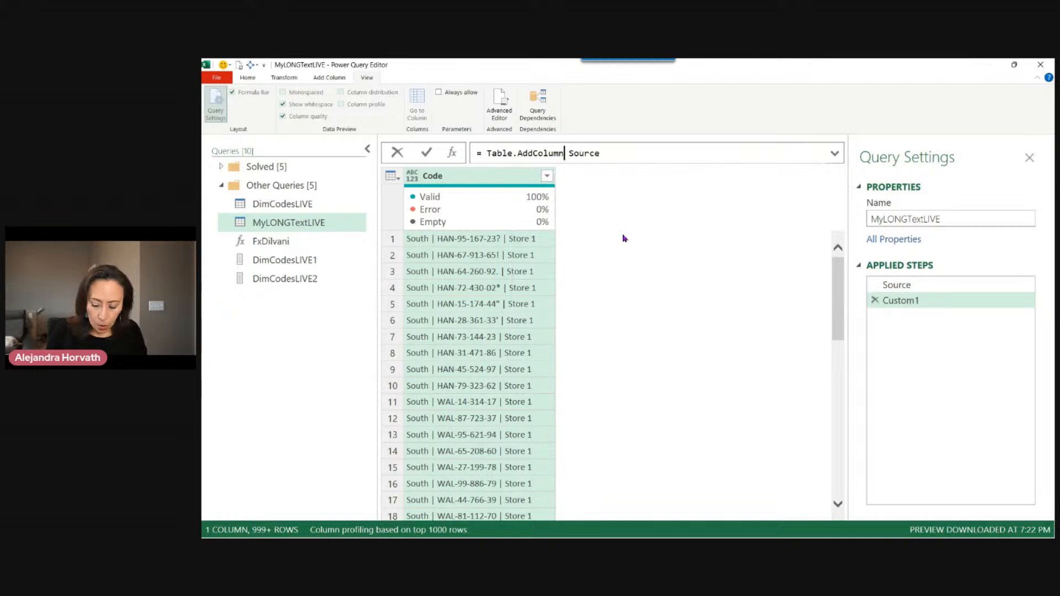
text(()
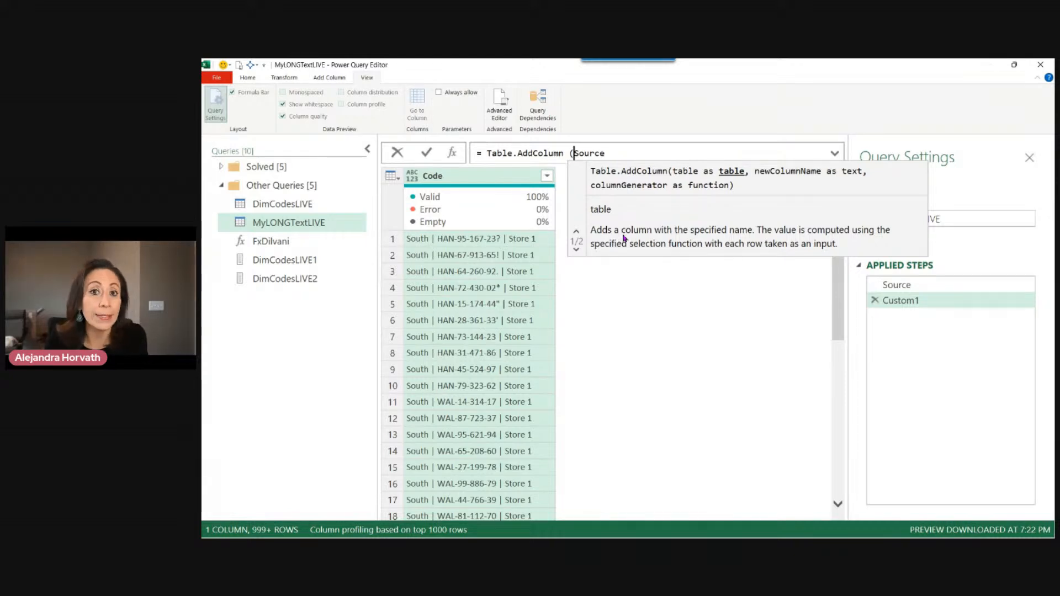
key(End)
text(, )
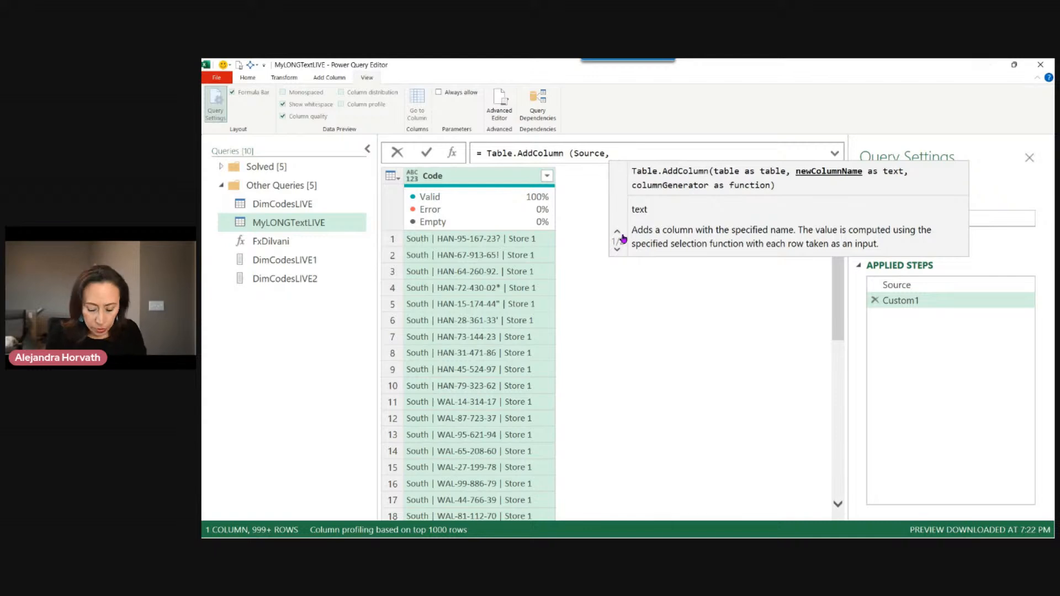
text("Final)
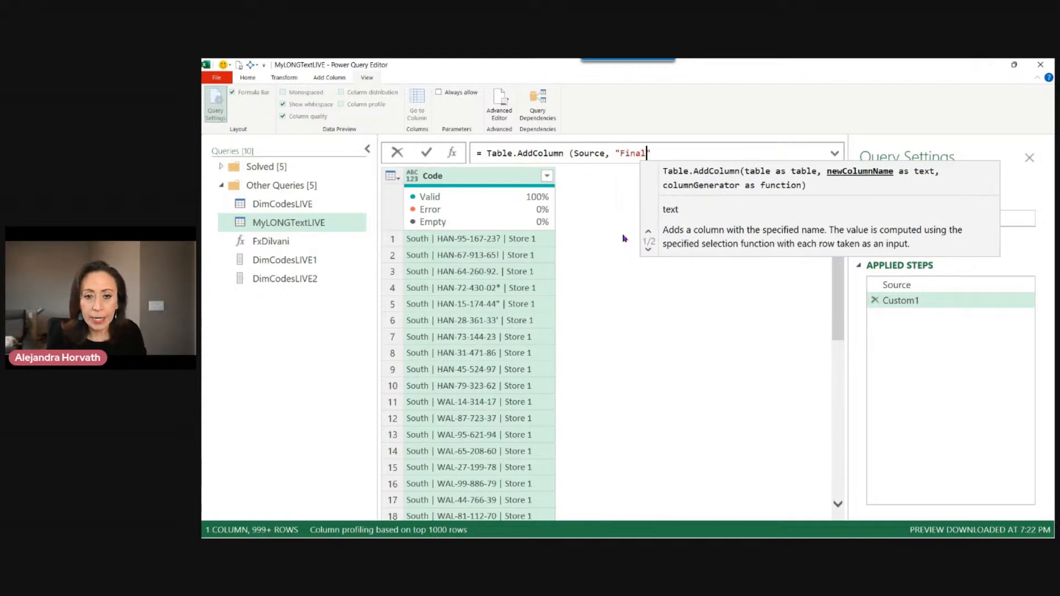
text(")
key(BackSpace)
key(BackSpace)
key(BackSpace)
key(BackSpace)
key(BackSpace)
key(BackSpace)
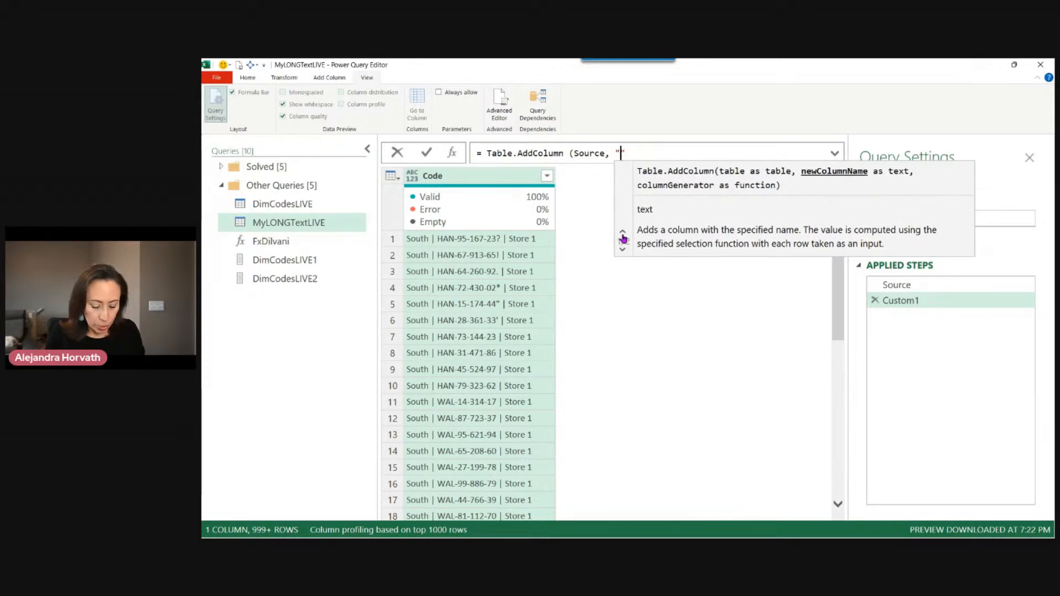
Name the added column "New Code" in the Table.AddColumn formula
text(Ne)
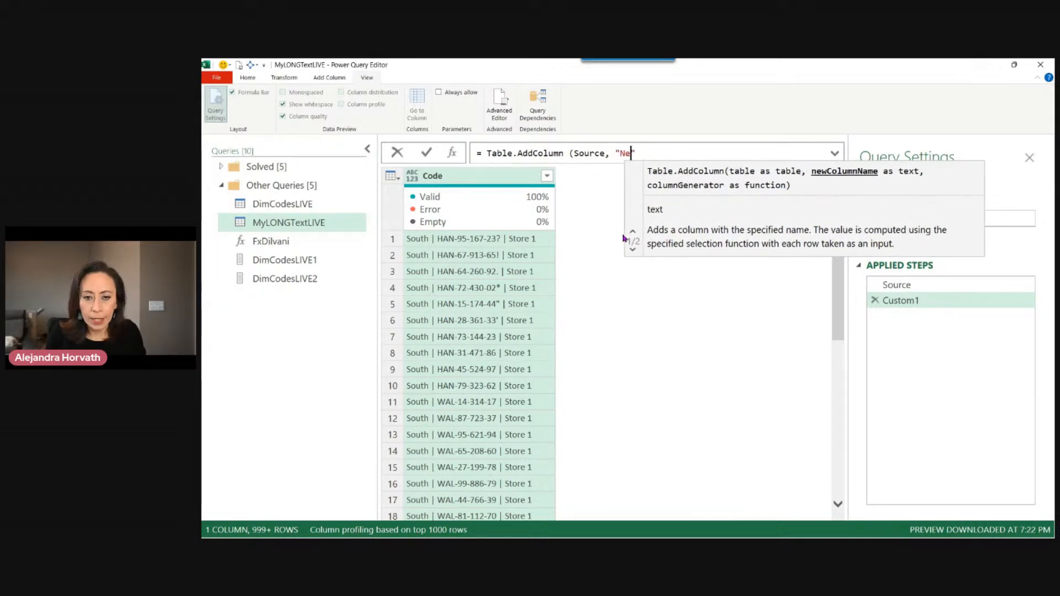
text(w C)
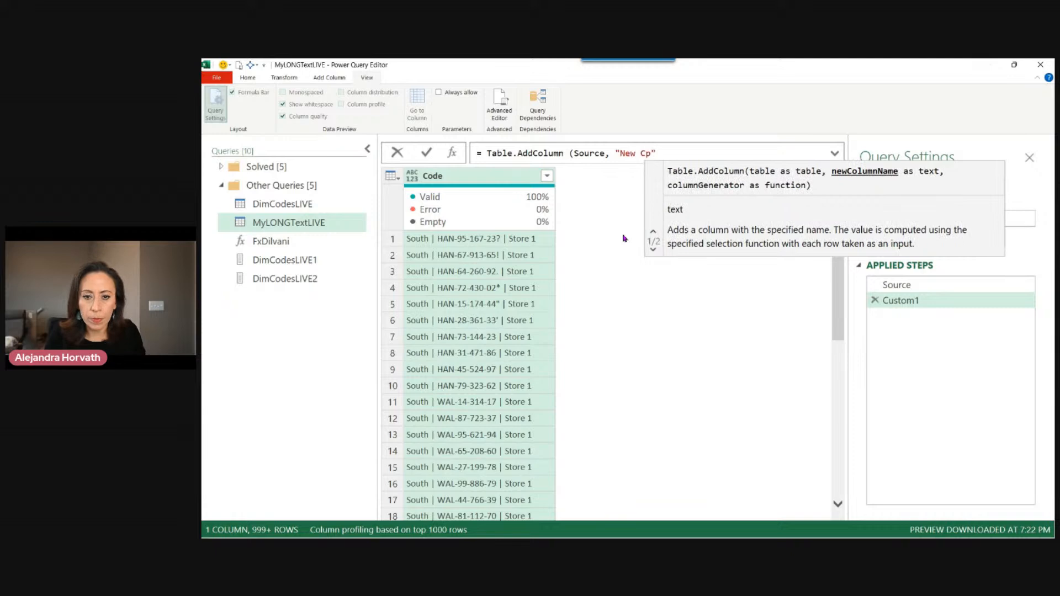
text(ode")
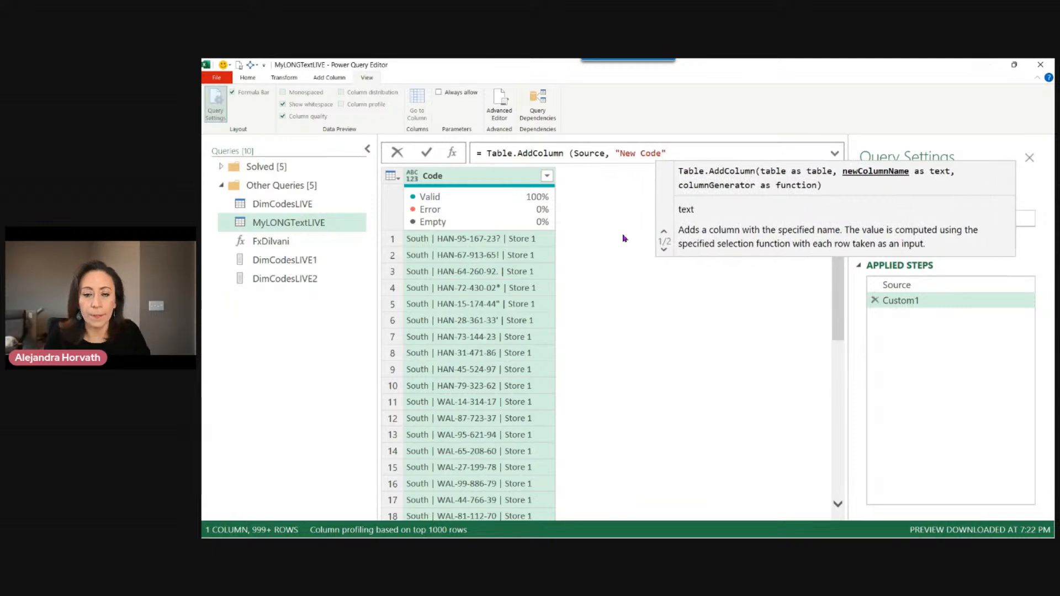
text(,)
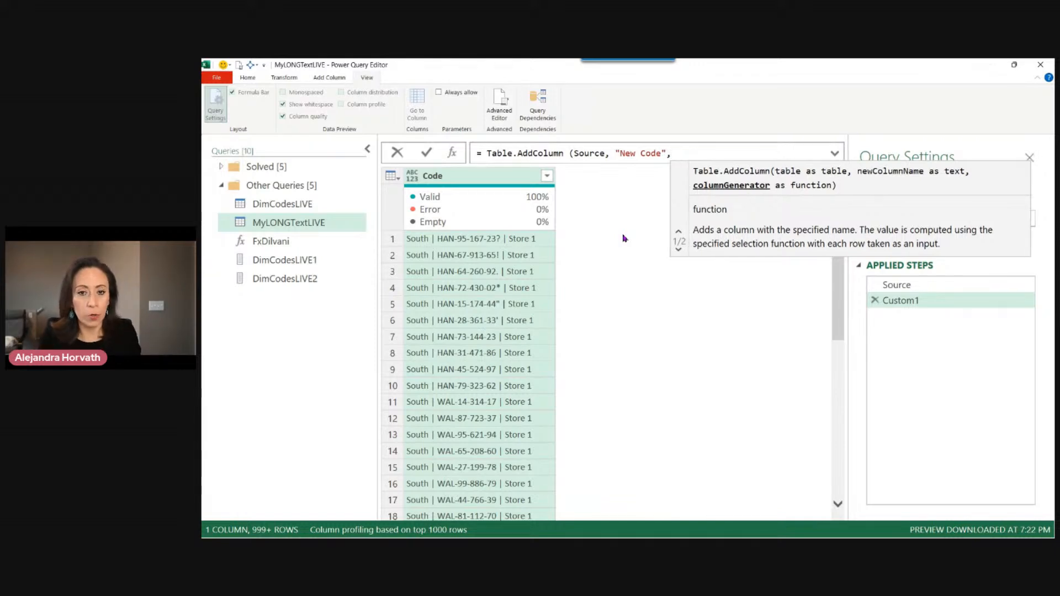
Enter each FxDilvani as the column generator, with the [Code] column as its first argument
text( each)
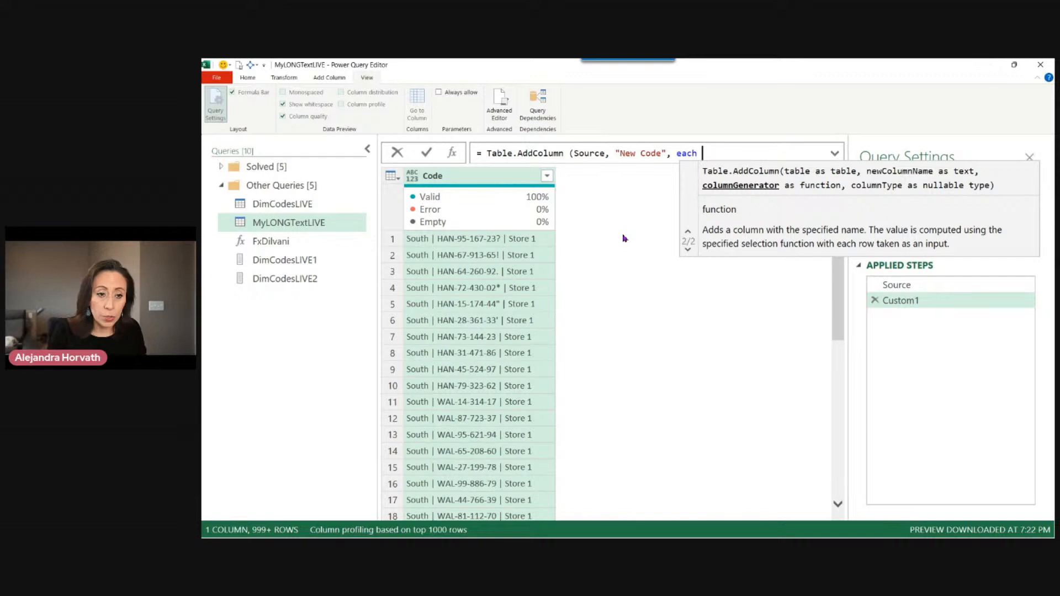
text(FxDilvani)
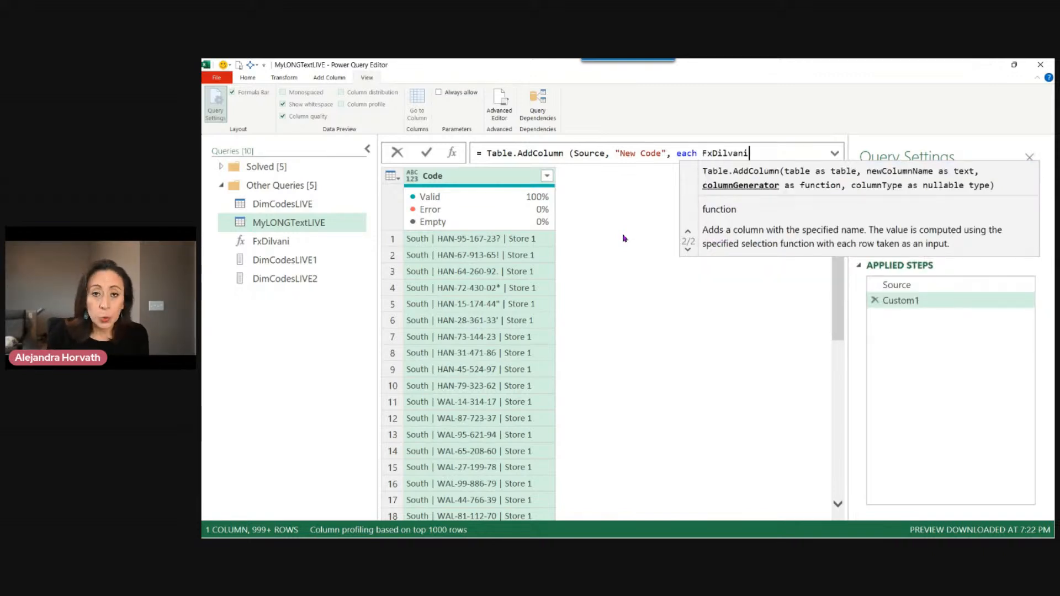
text(()
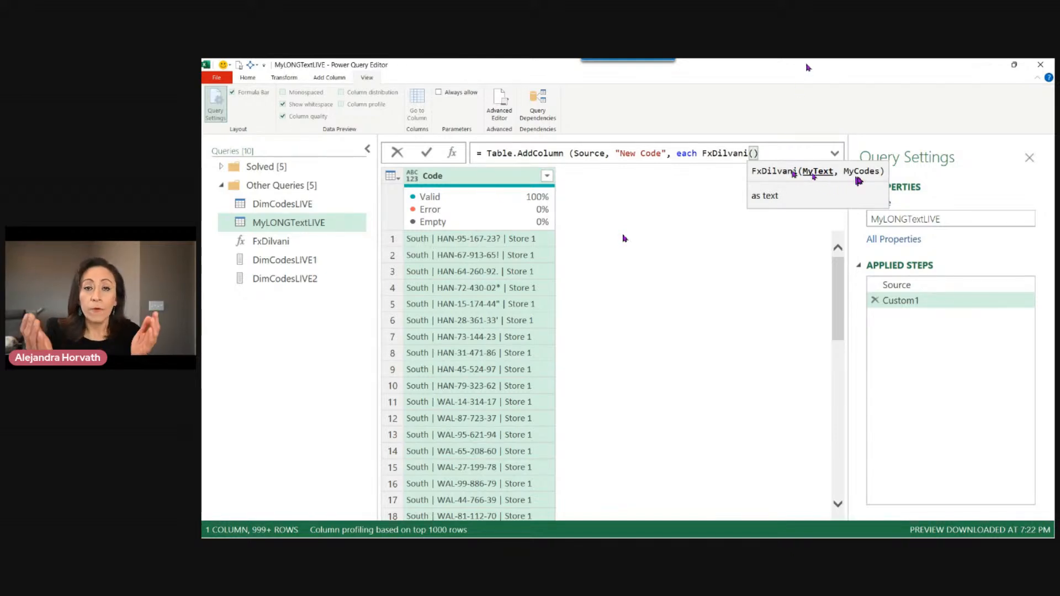
text([)
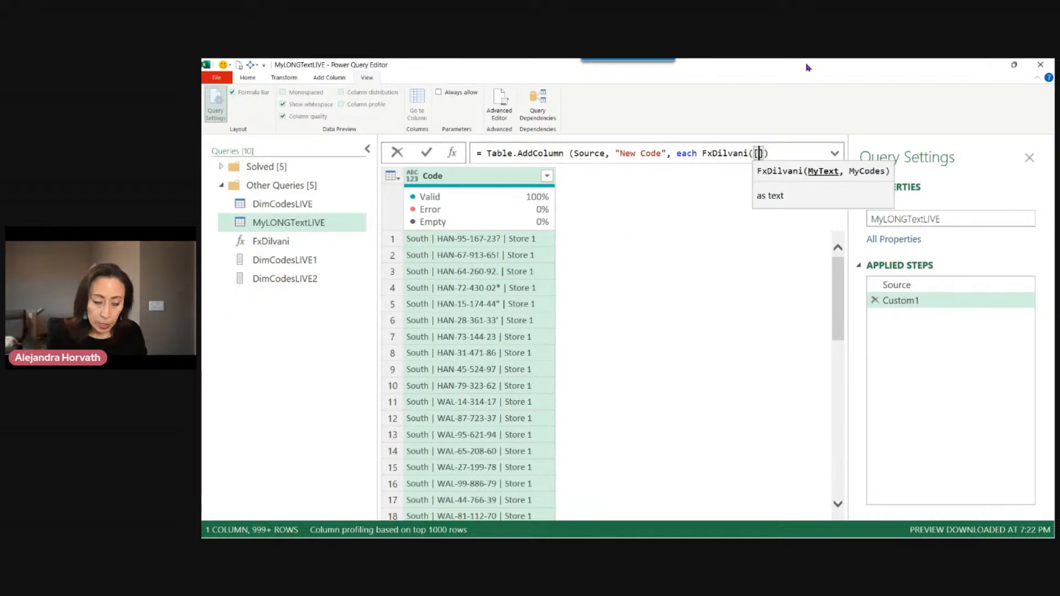
text(Code)
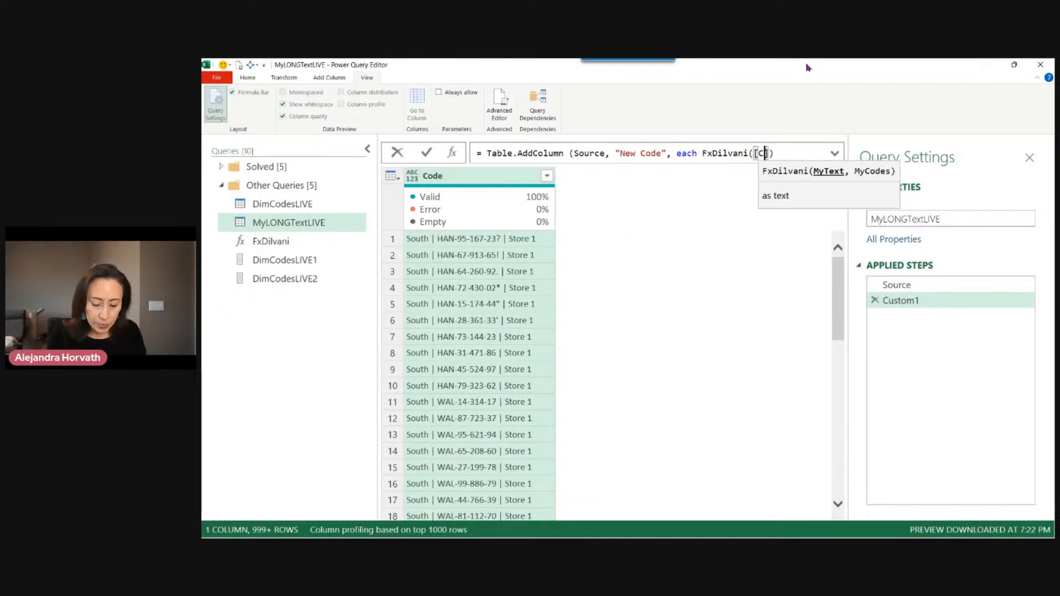
text(],)
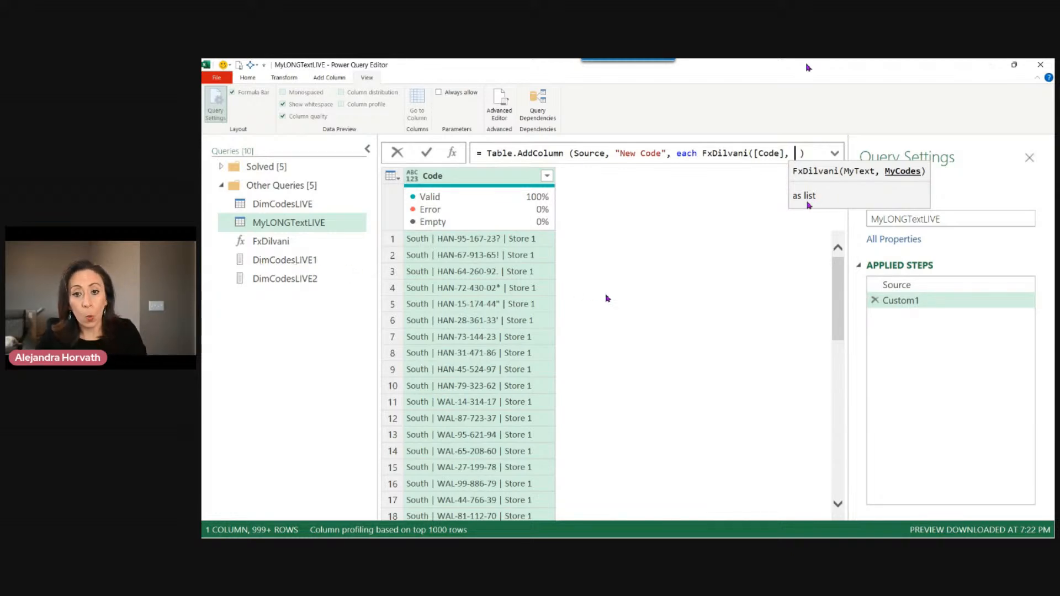
Supply the DimCodesLIVE1 list as the second argument of FxDilvani
text(DimC)
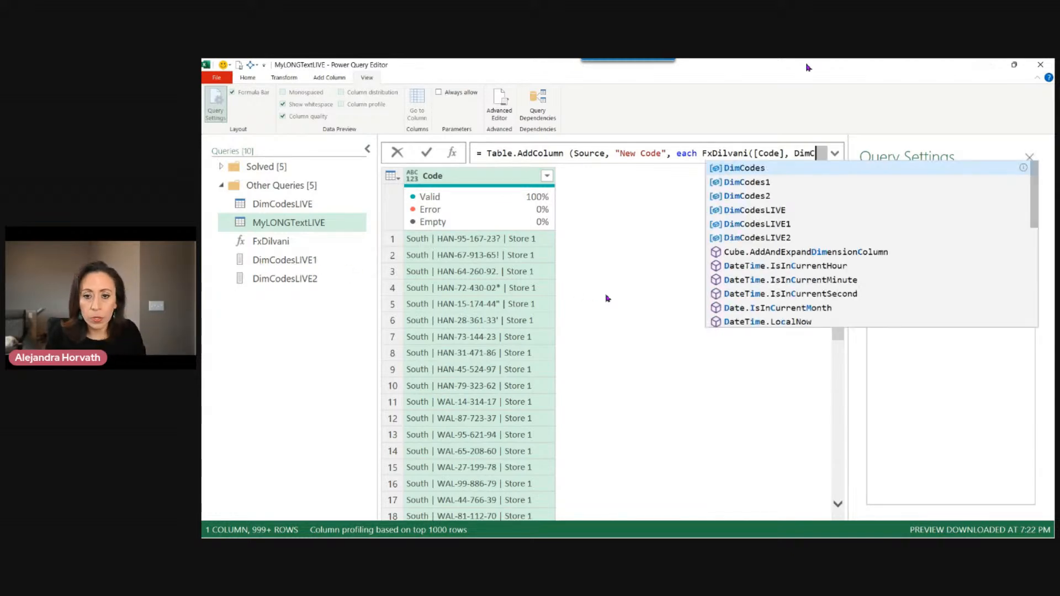
key(Down)
key(Down)
key(Down)
key(Tab)
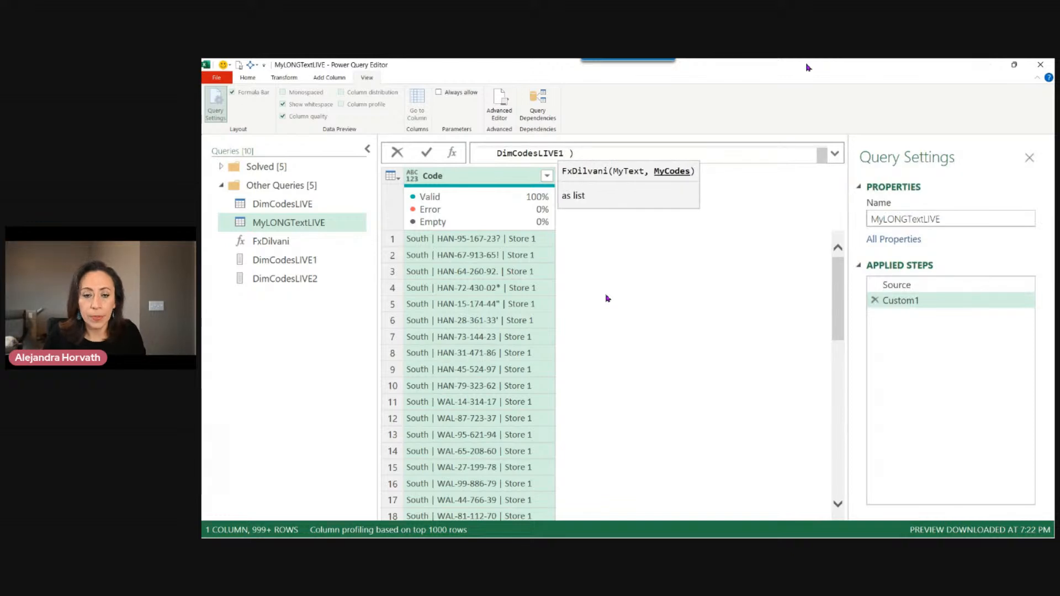
Complete the Table.AddColumn formula with its missing closing parenthesis and apply it
key(Right)
key(Right)
key(shift+Return)
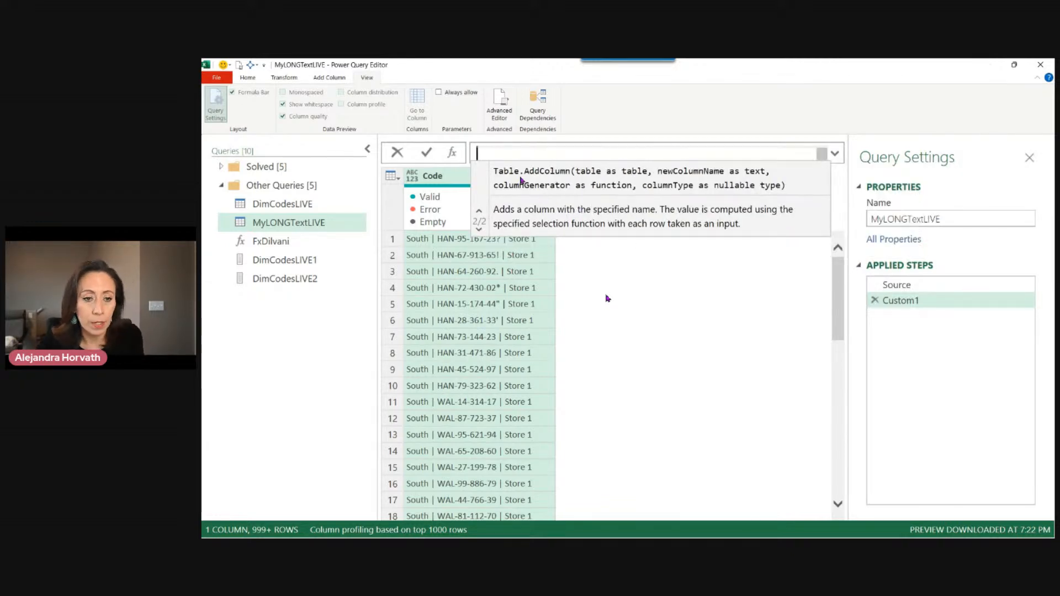
click(428, 153)
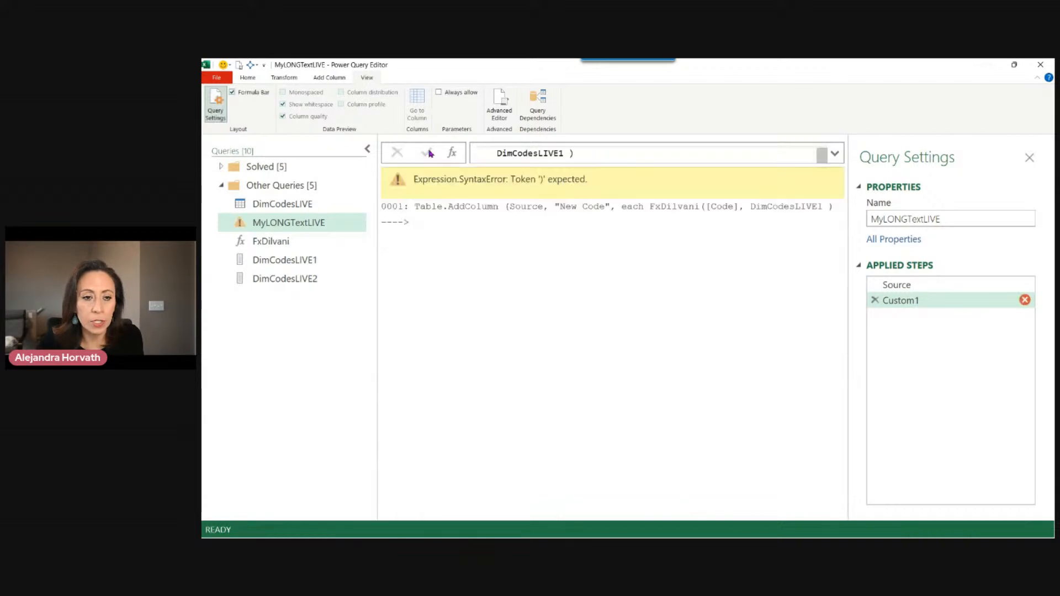
click(835, 154)
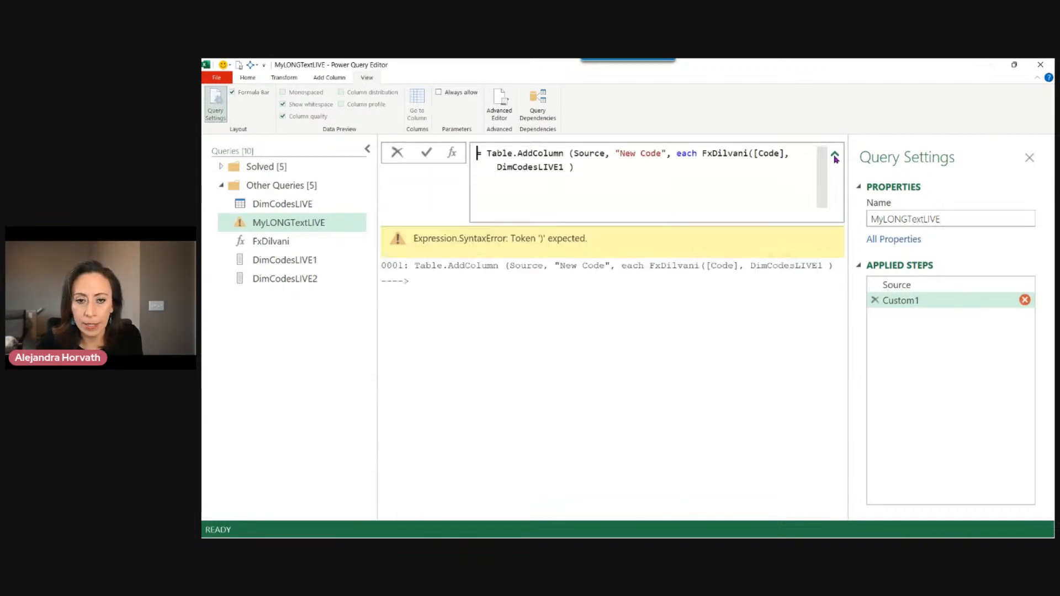
text())
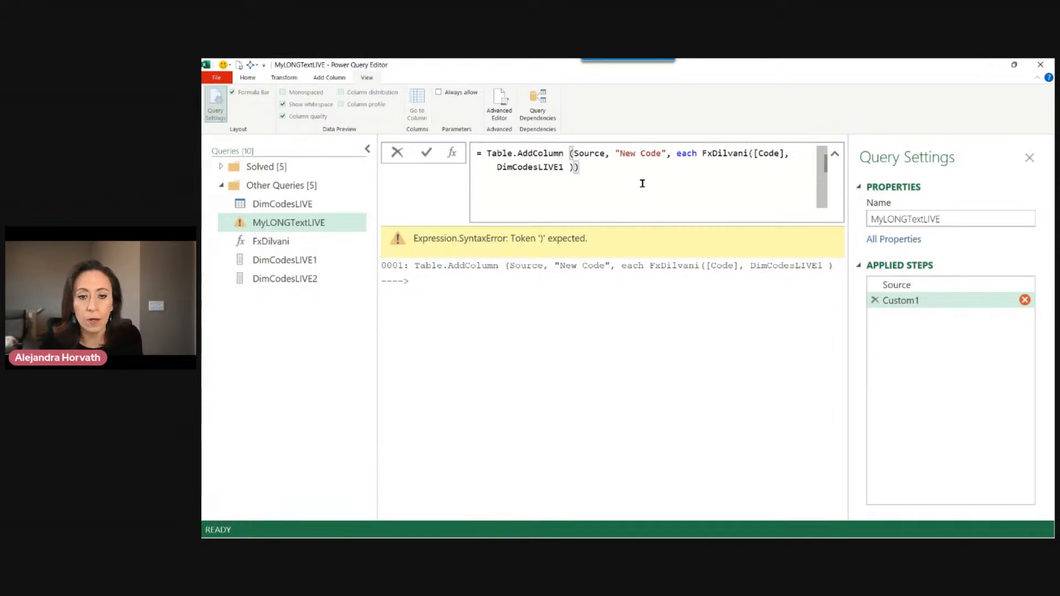
key(Return)
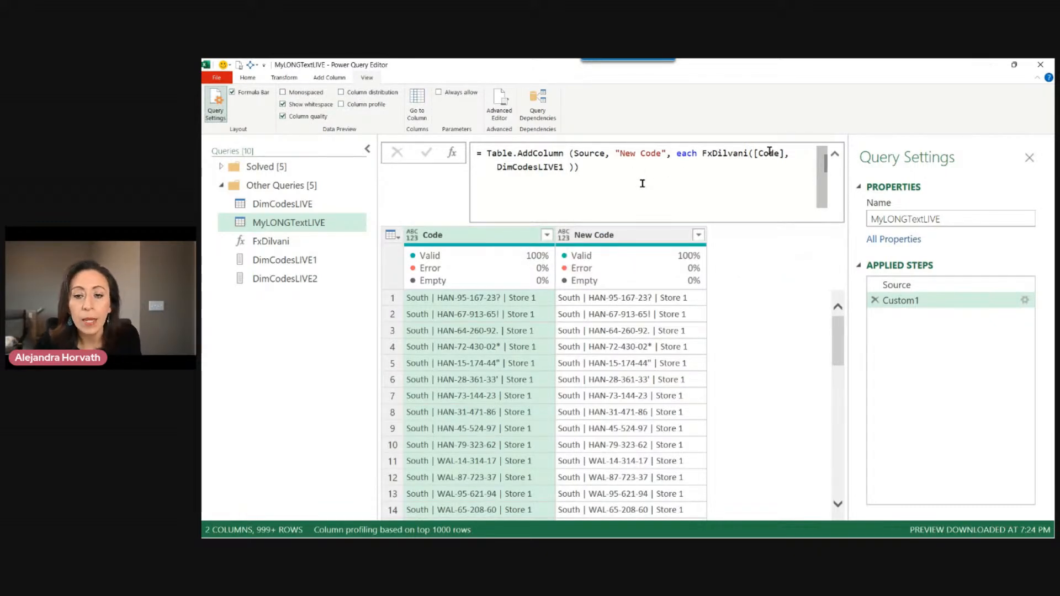
Compare the New Code column with the Code column and inspect the New Code value in row 2
click(835, 154)
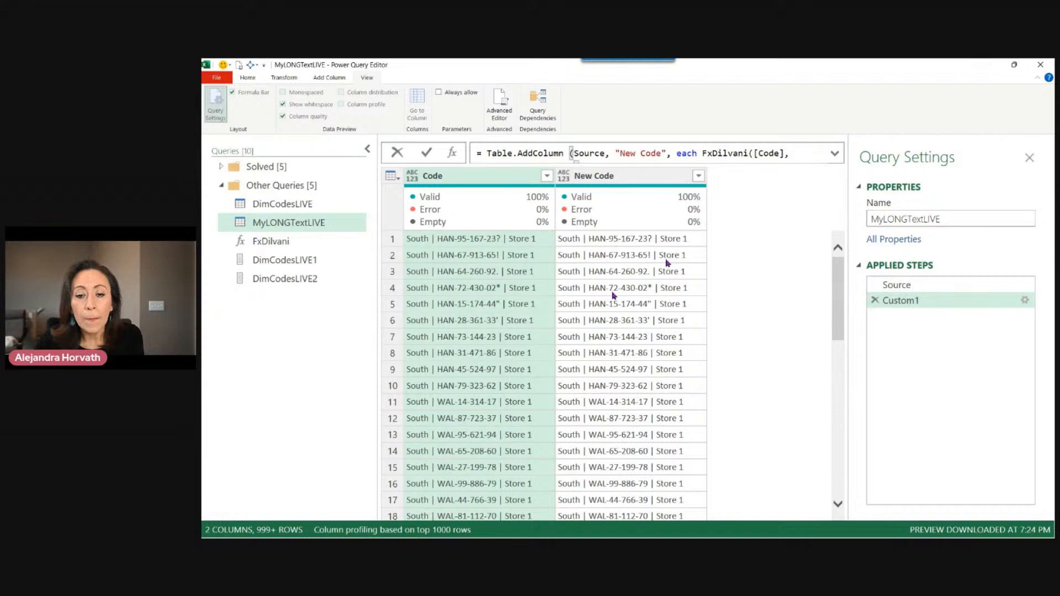
click(540, 294)
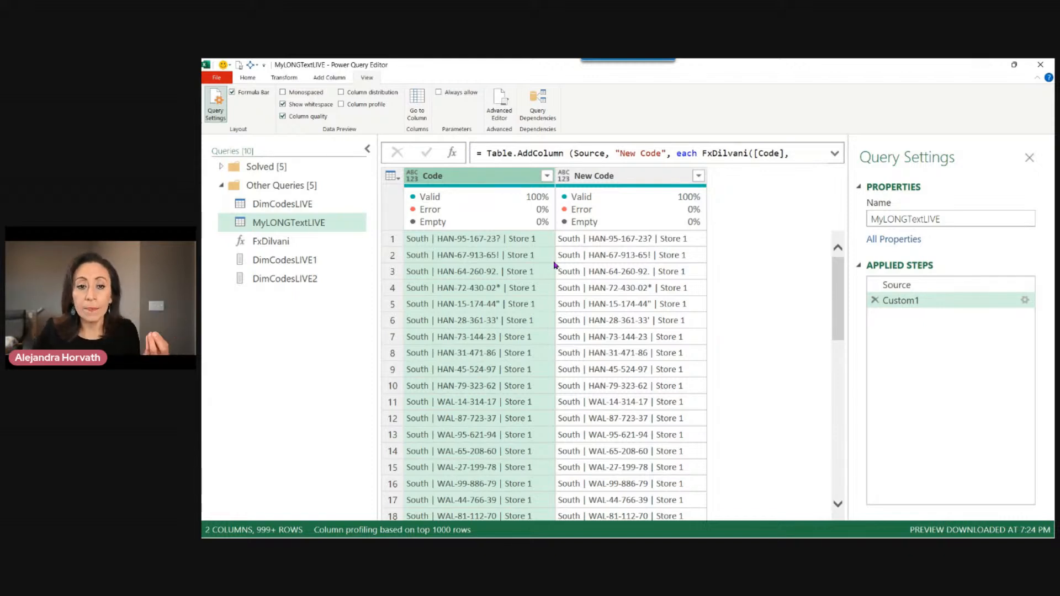
click(685, 254)
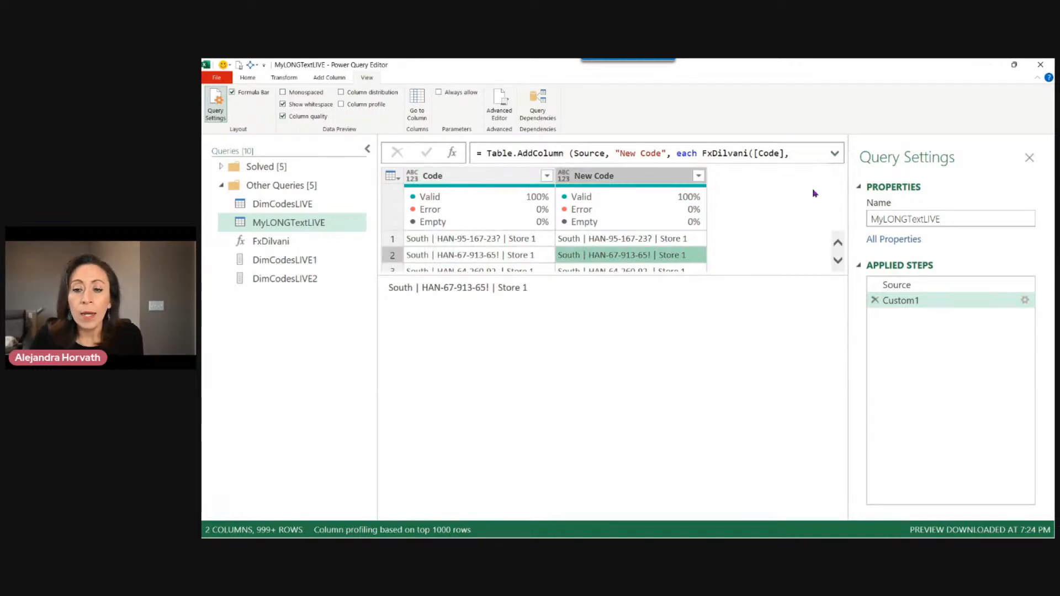
click(671, 177)
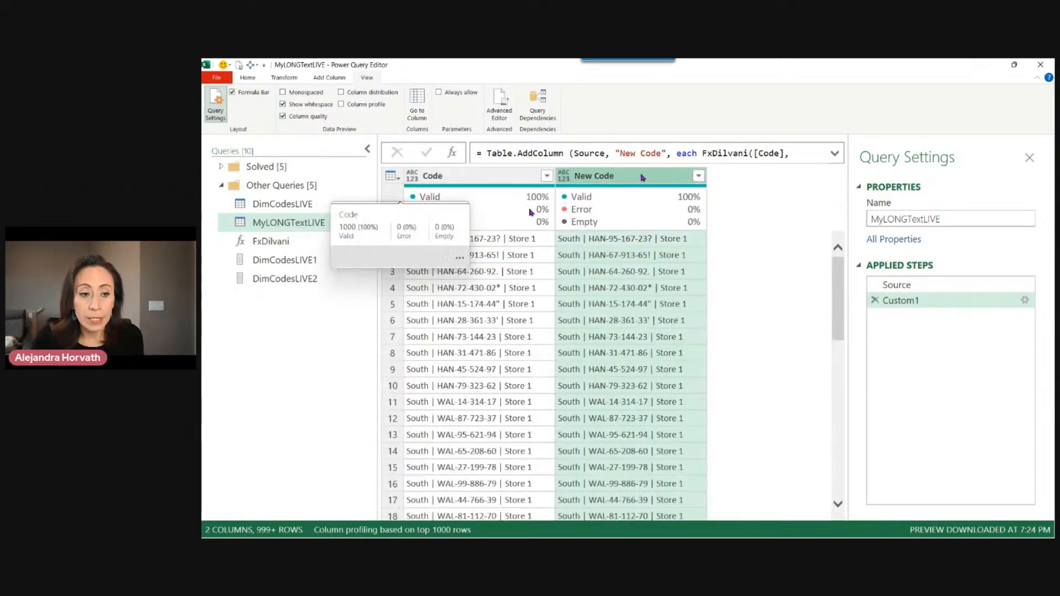
Reopen the FxDilvani code in the Advanced Editor and select the returned a on line 9
click(265, 246)
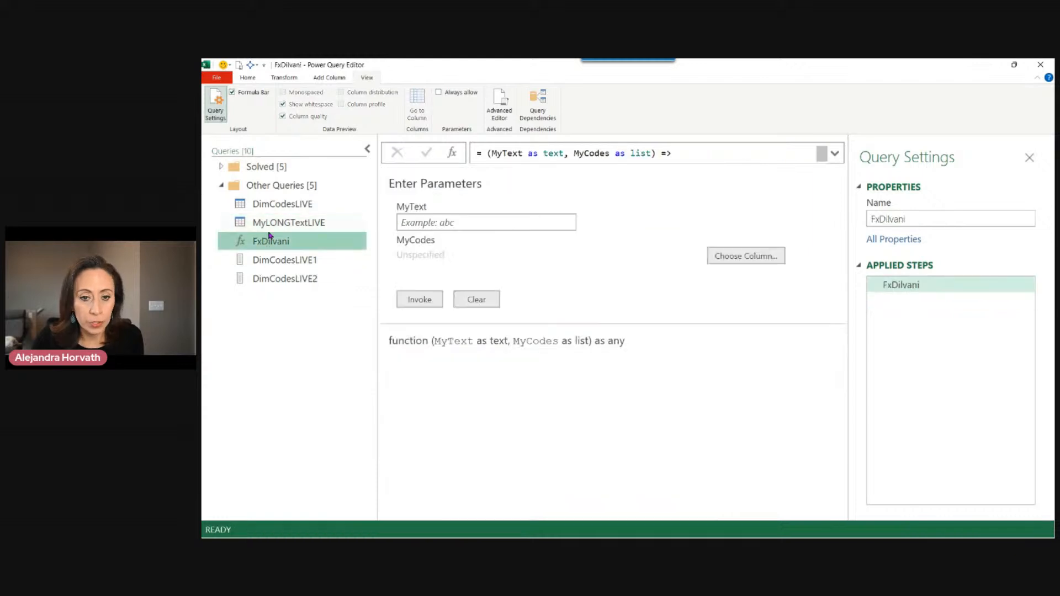
click(500, 109)
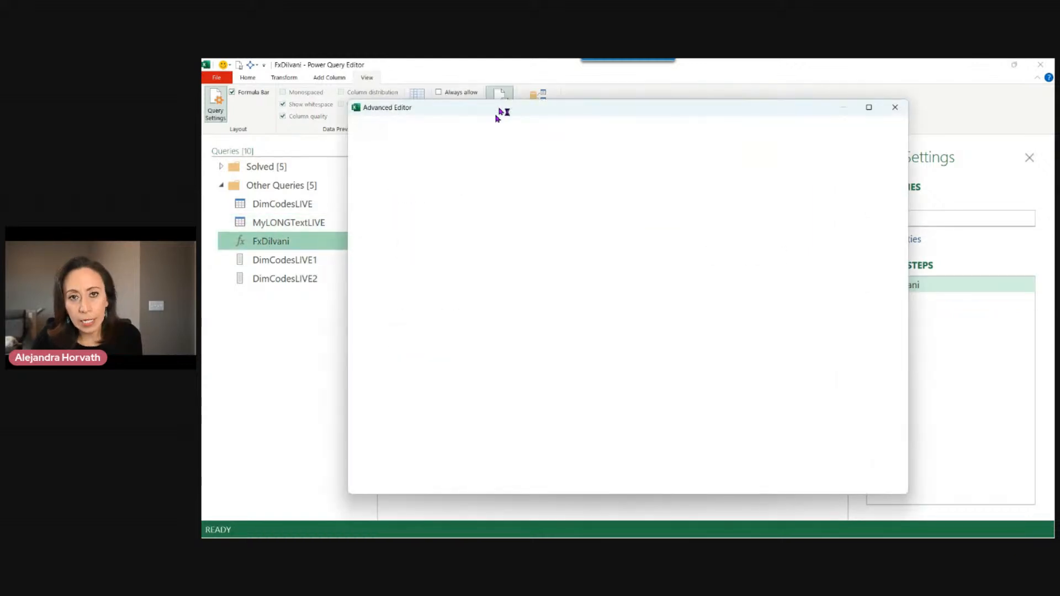
key(ctrl+shift+plus)
key(ctrl+shift+plus)
key(ctrl+shift+plus)
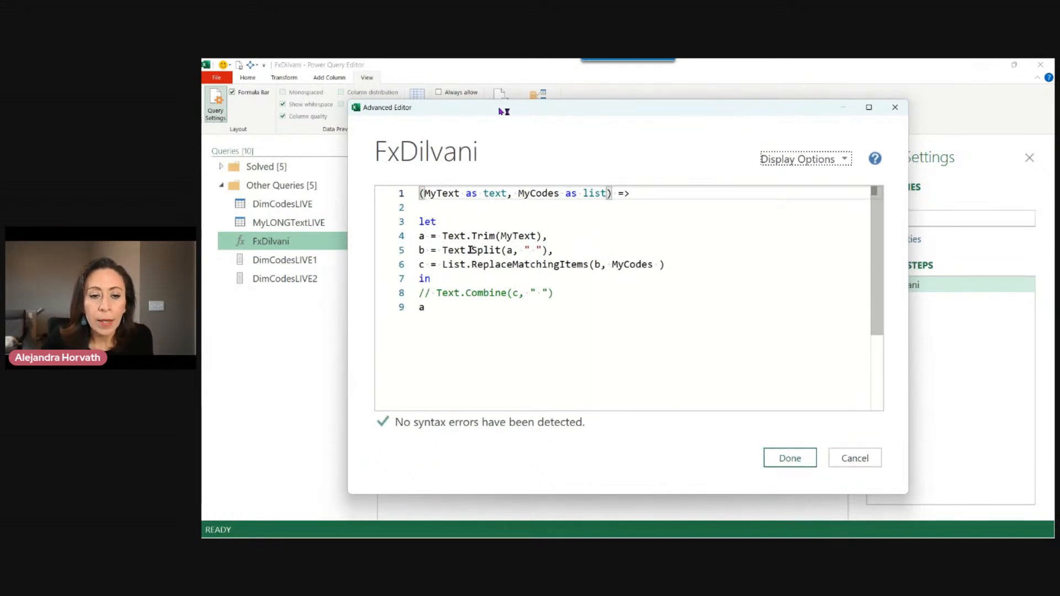
double_click(422, 307)
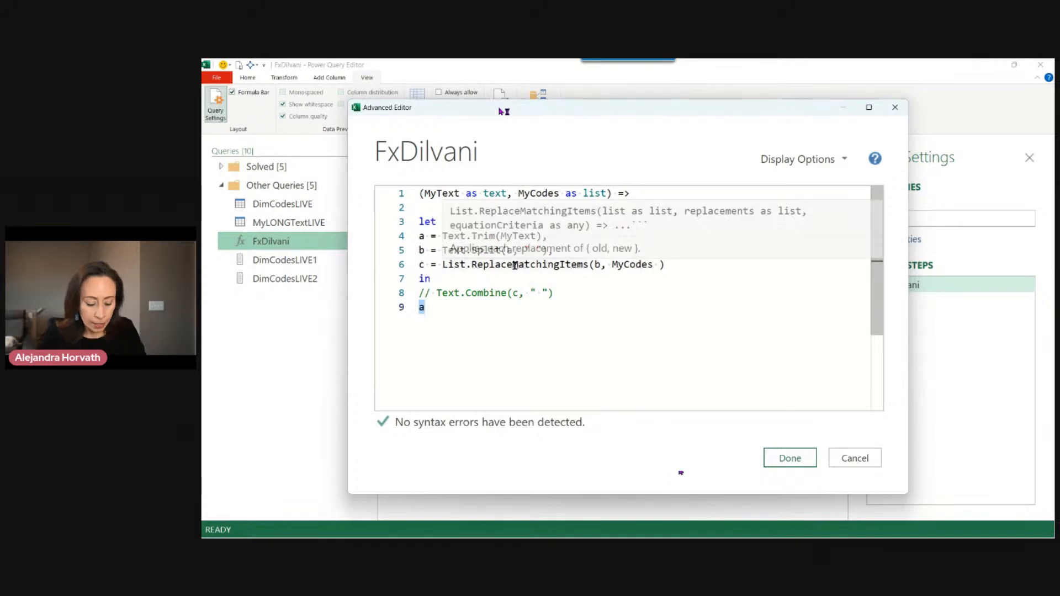
Make the FxDilvani function return step b, the Text.Split result, and apply the code
text(b)
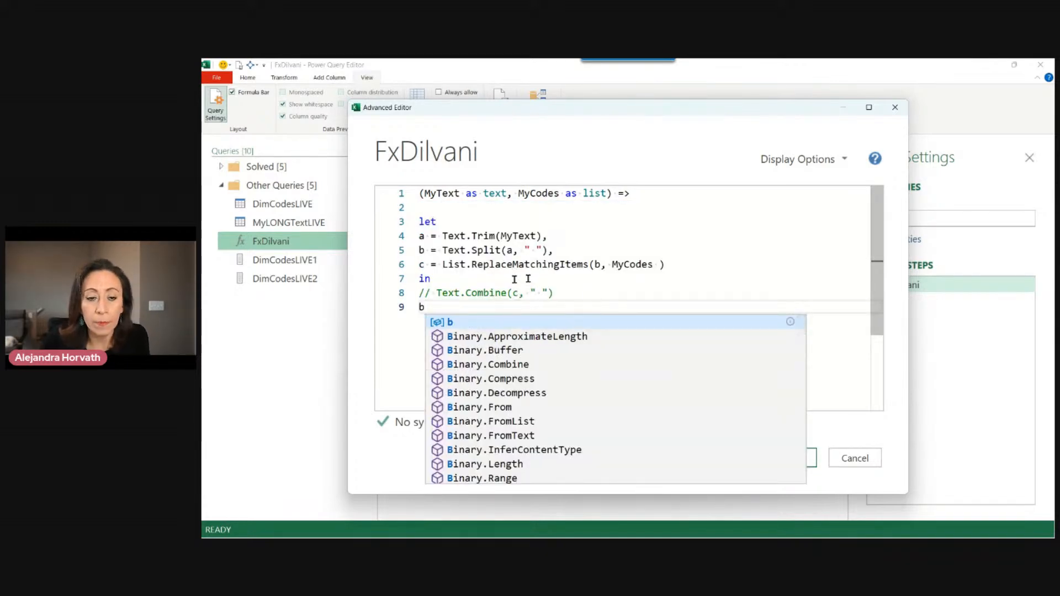
drag(442, 250, 545, 250)
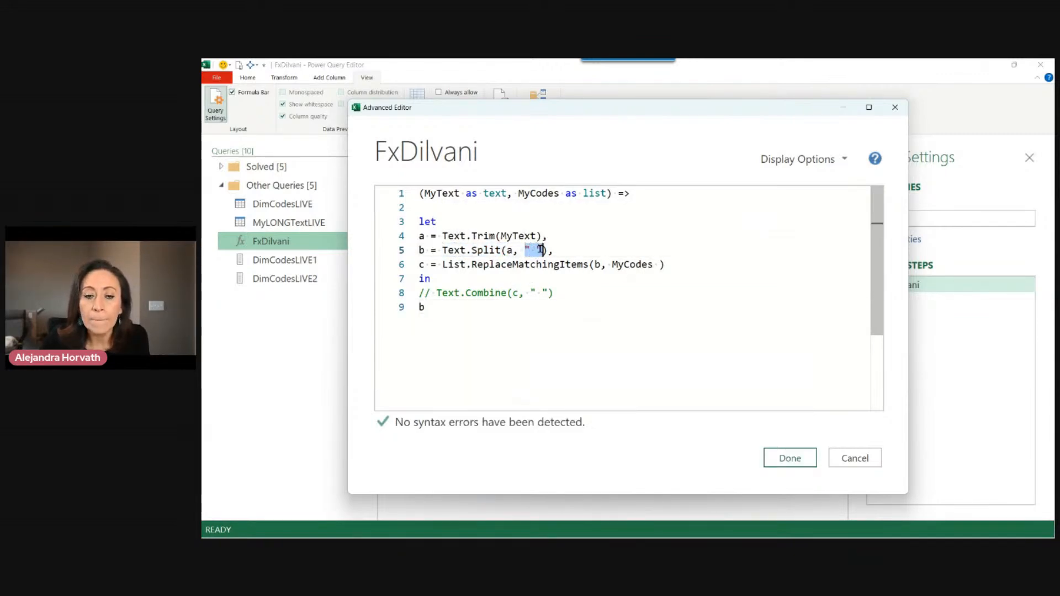
double_click(421, 307)
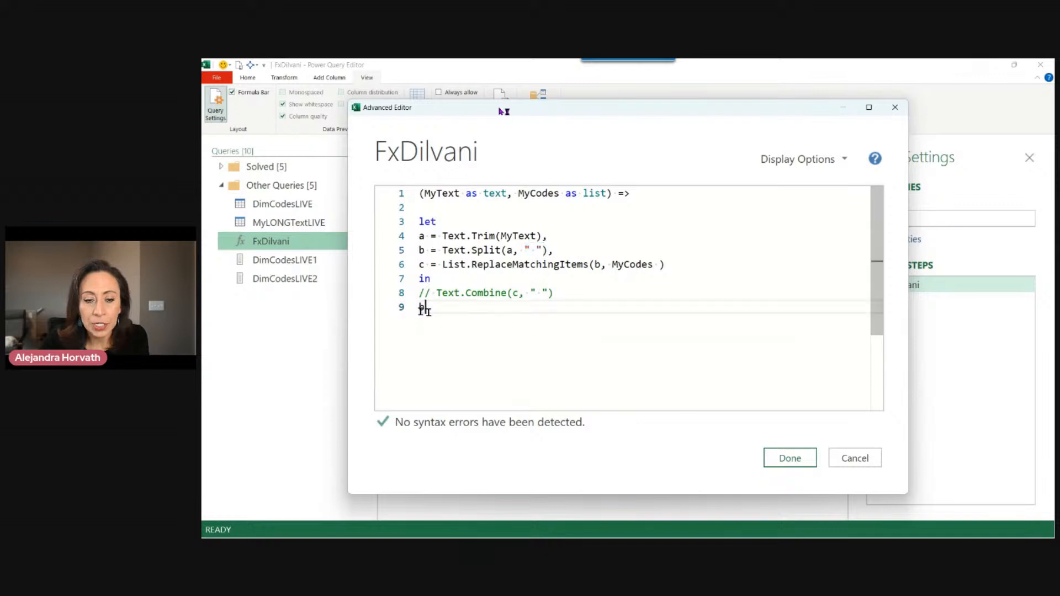
click(792, 454)
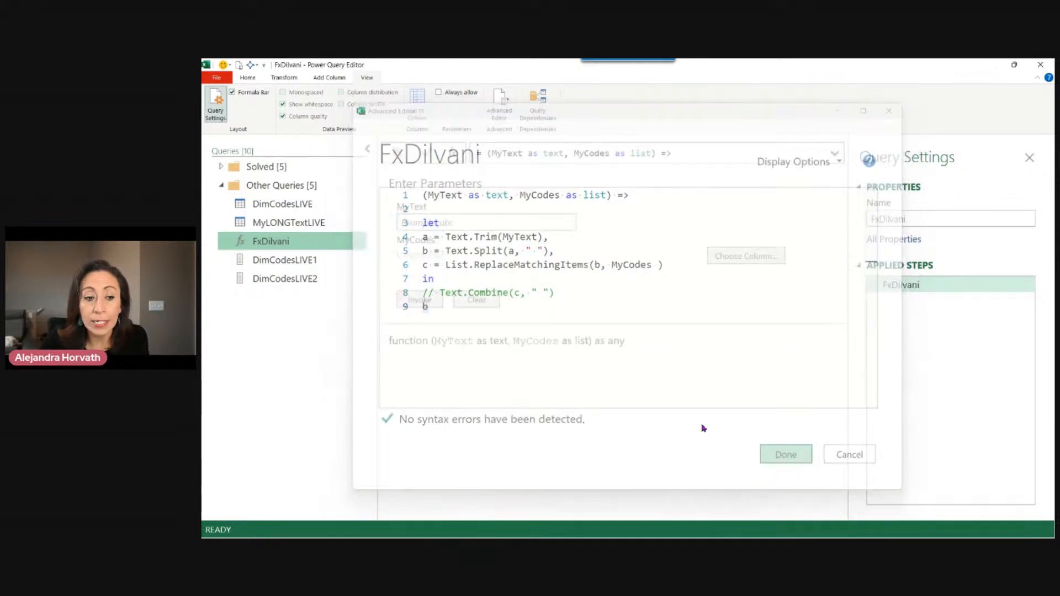
Examine the split lists in the New Code column of MyLONGTextLIVE for rows 1, 2, 4 and 8
click(309, 223)
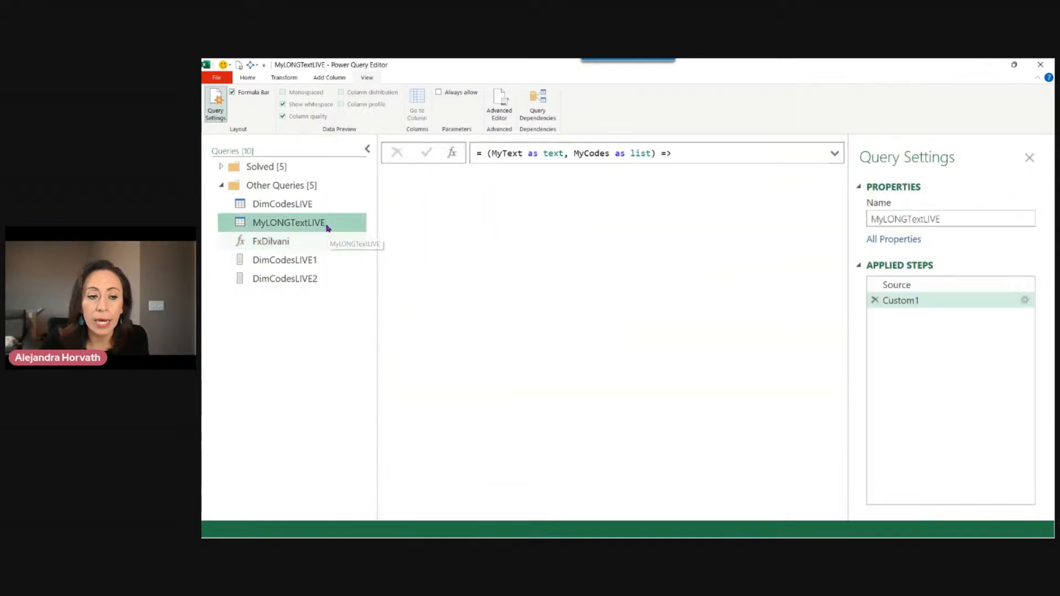
click(612, 177)
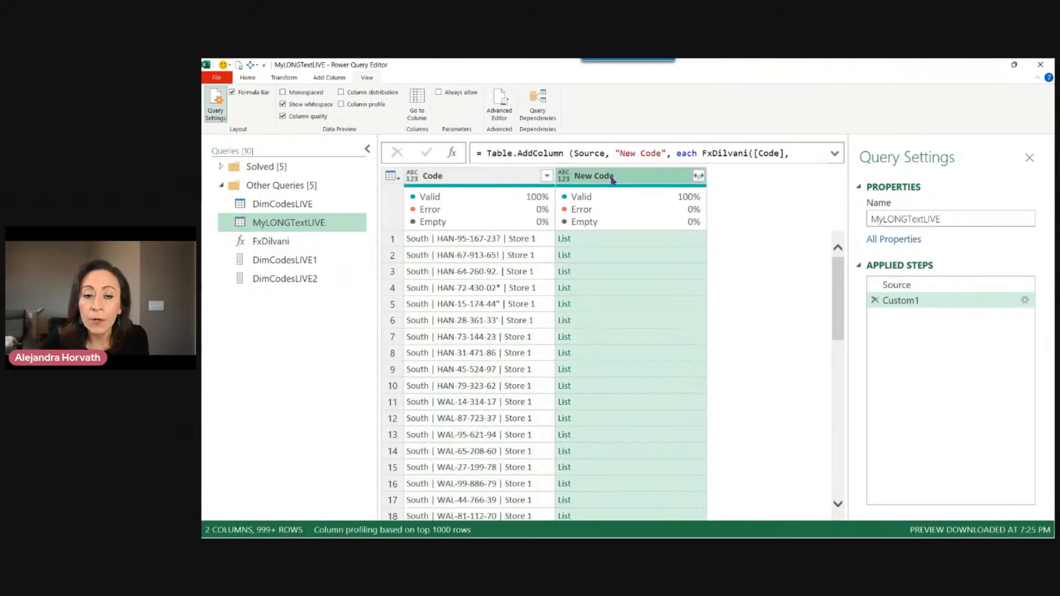
click(624, 241)
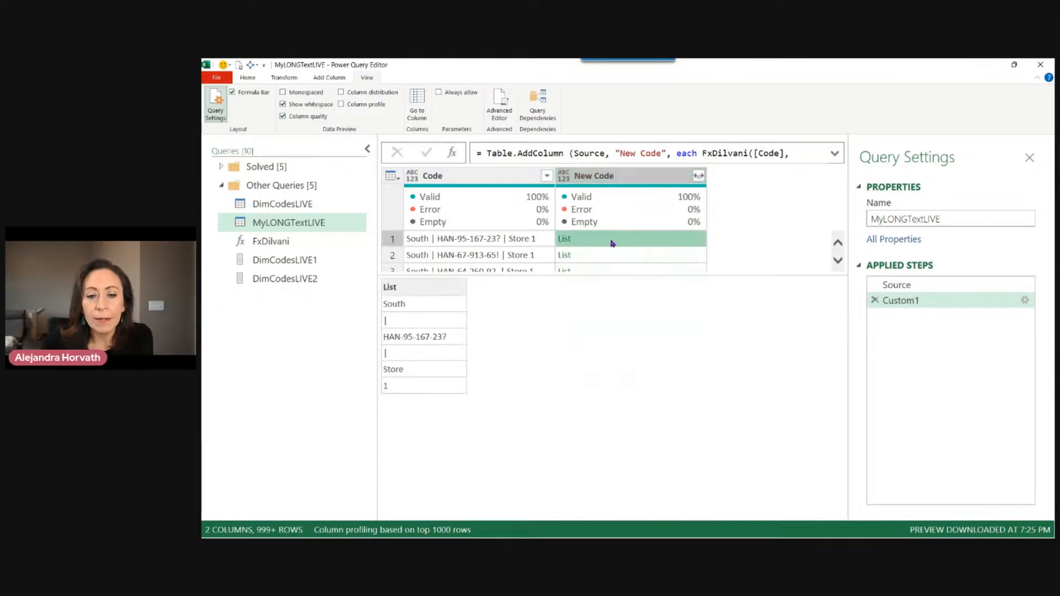
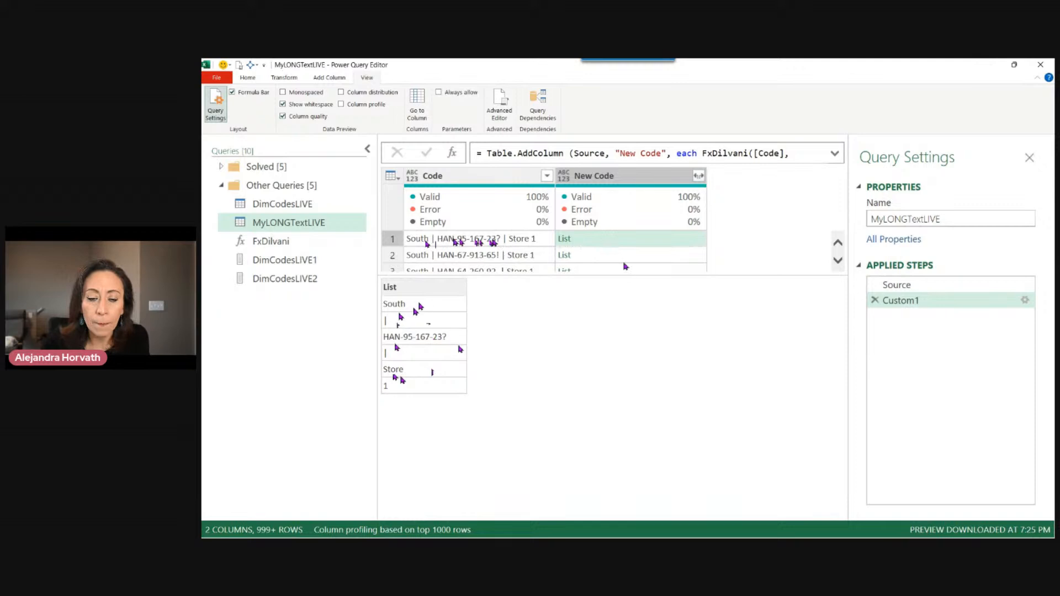
click(669, 255)
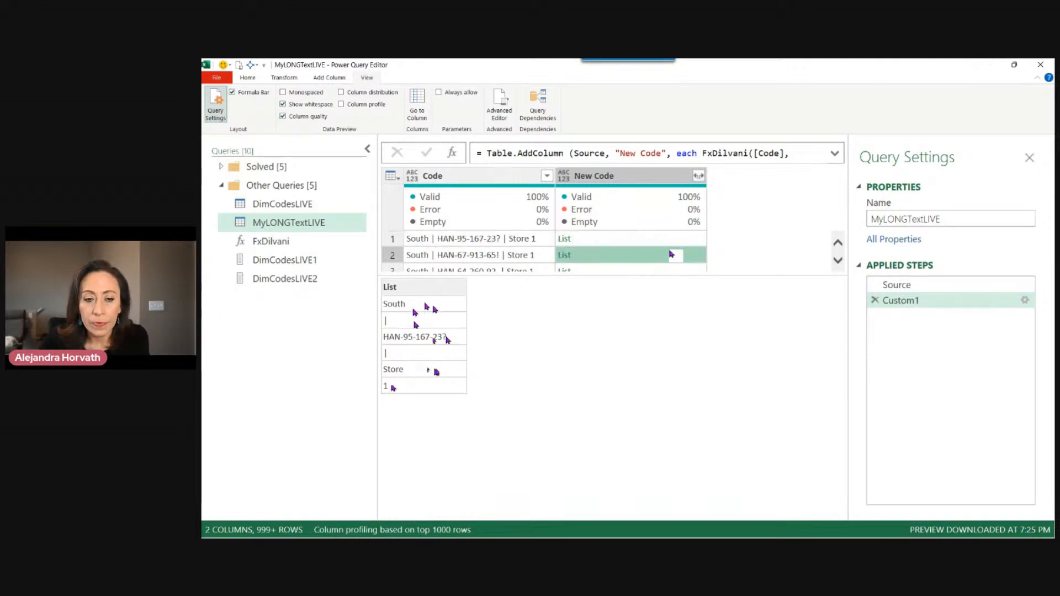
scroll(668, 249, down, 1)
scroll(669, 247, down, 1)
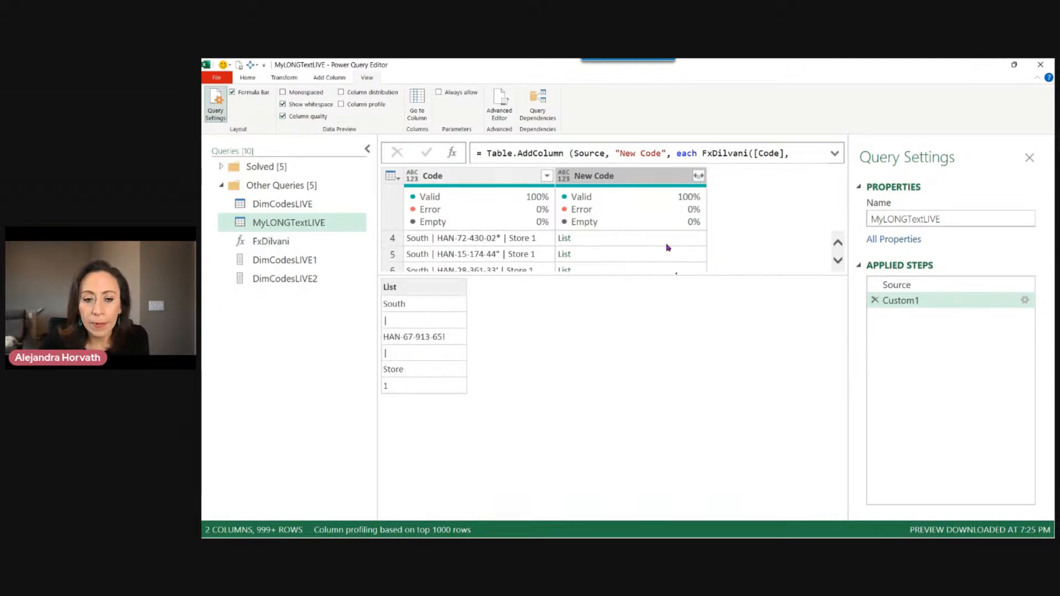
click(668, 242)
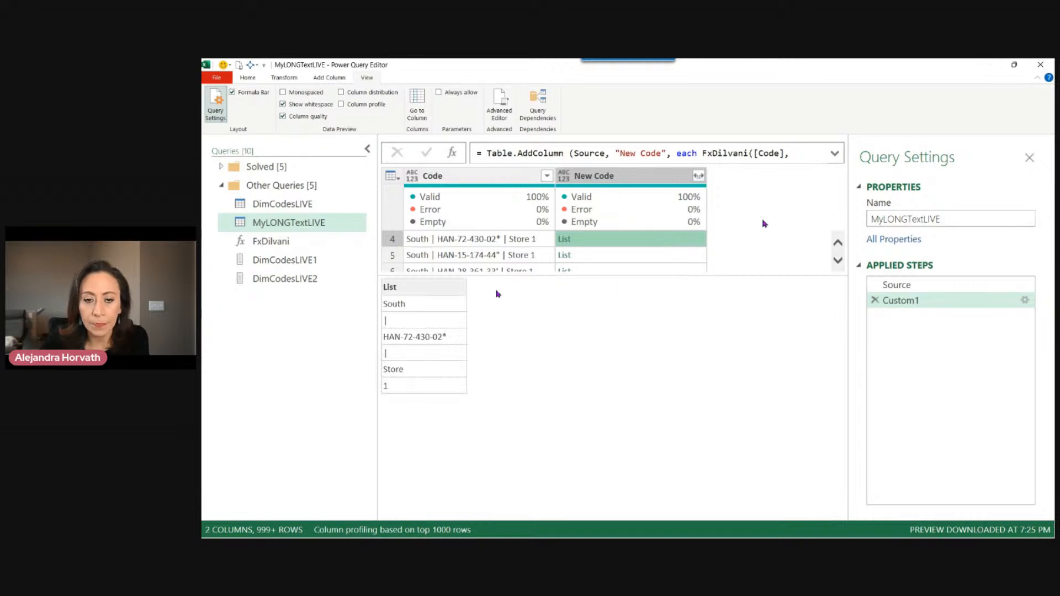
scroll(652, 246, down, 3)
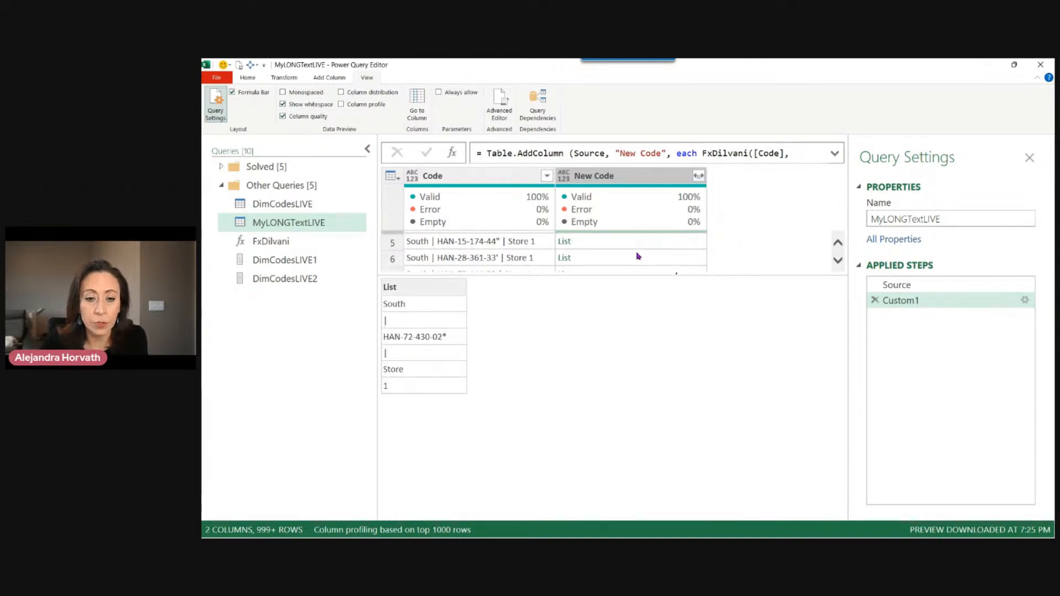
click(488, 258)
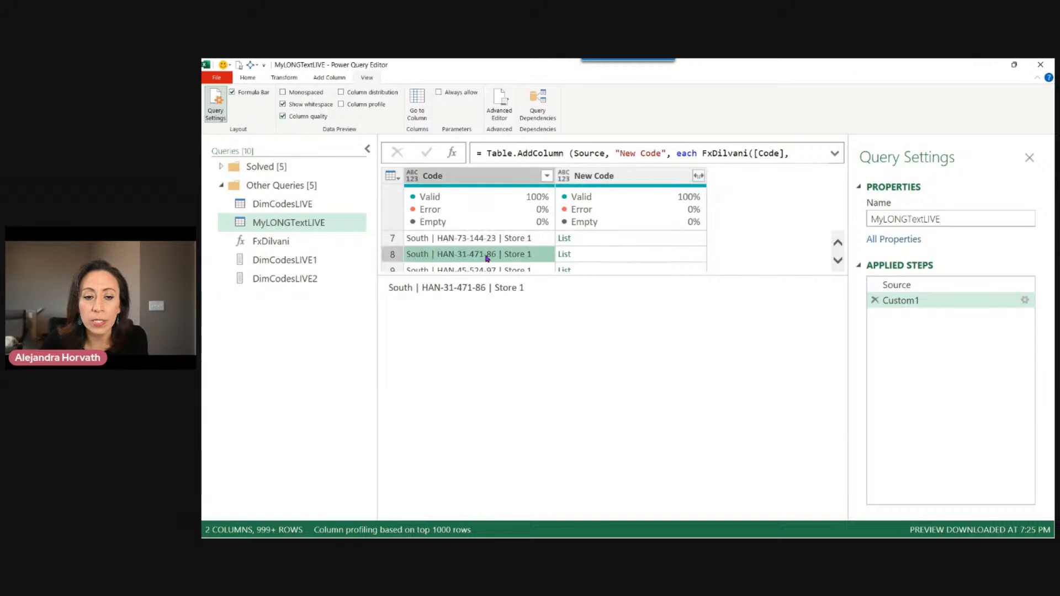
click(604, 258)
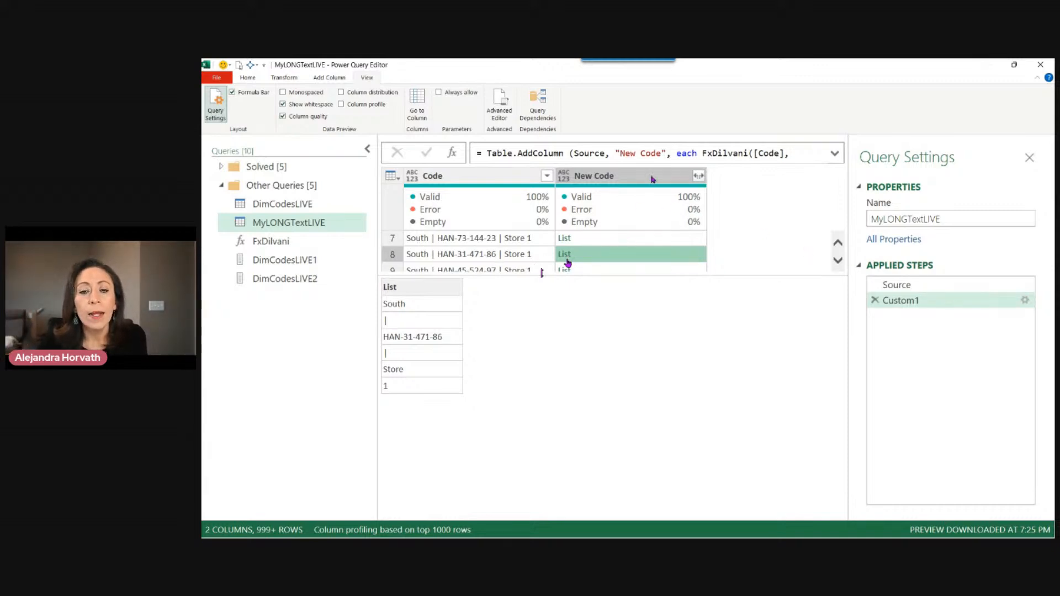
Edit the FxDilvani code with enlarged text so it returns step c, the List.ReplaceMatchingItems result, and apply it
click(295, 243)
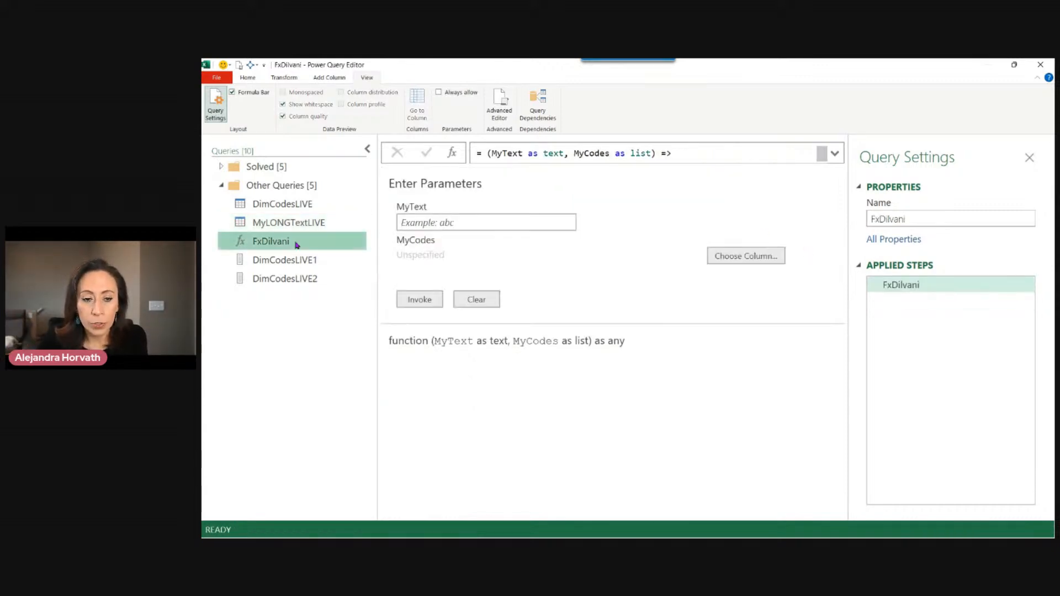
click(498, 105)
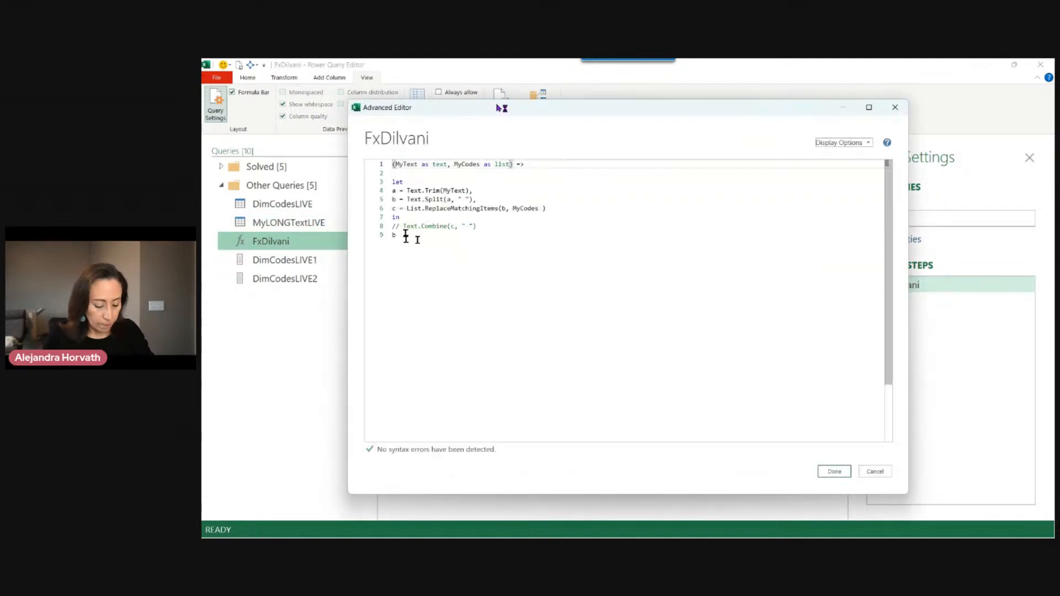
key(ctrl+shift+plus)
key(ctrl+shift+plus)
key(ctrl+shift+plus)
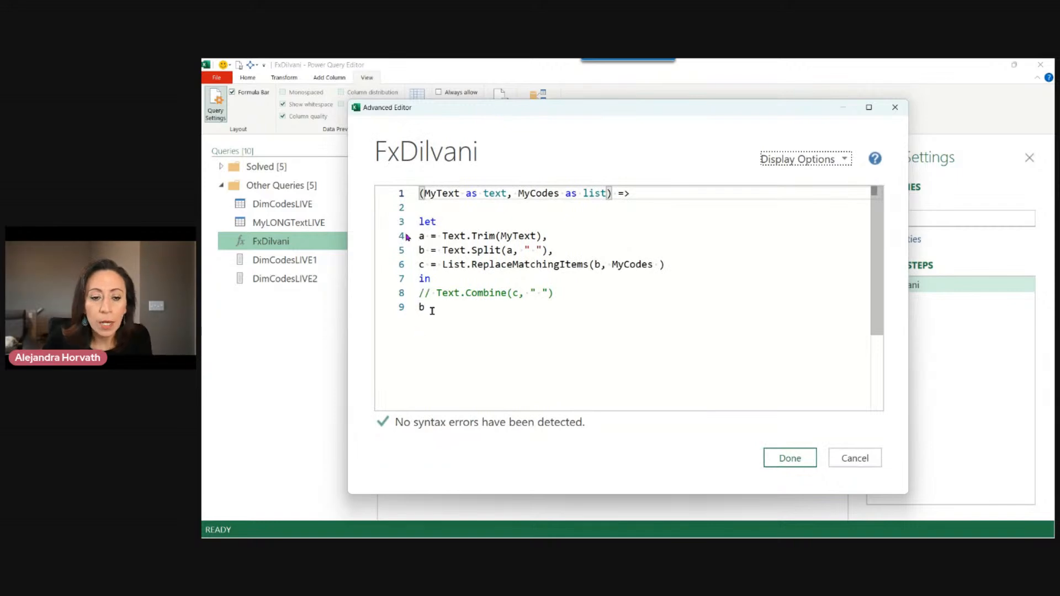
key(BackSpace)
text(c)
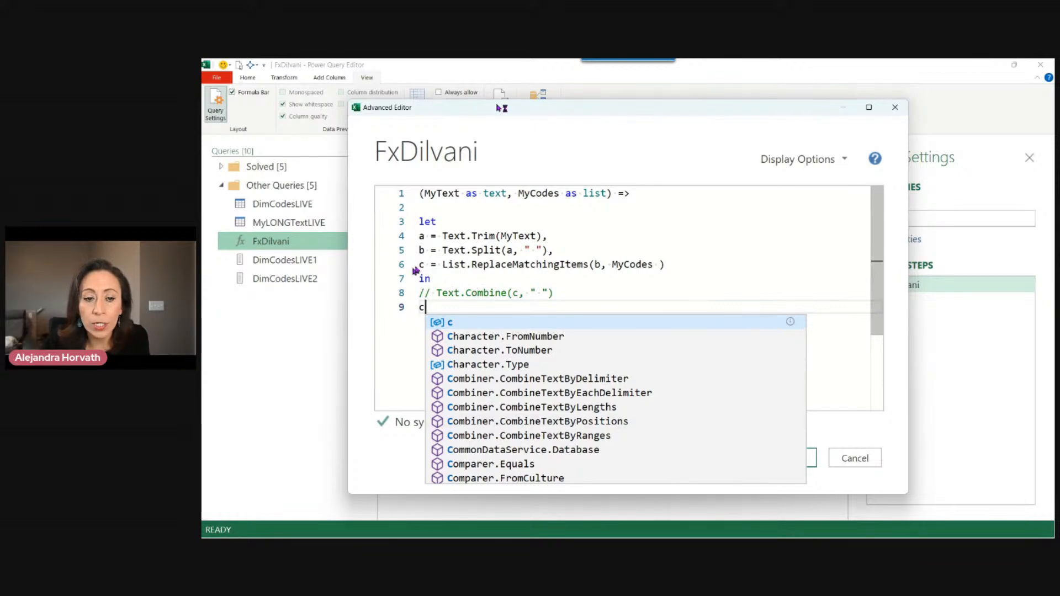
drag(448, 265, 600, 266)
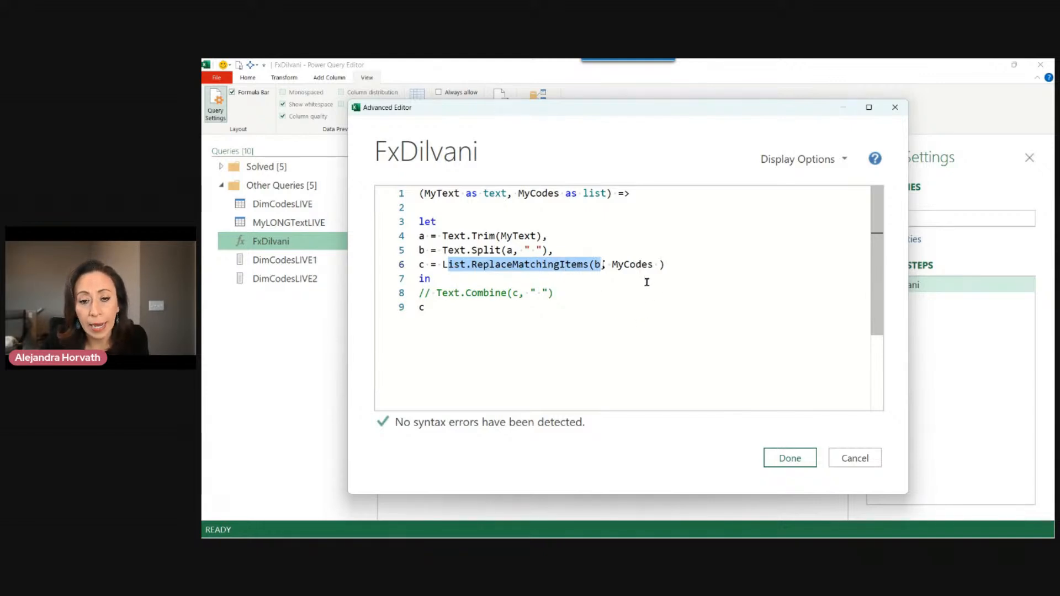
click(614, 264)
drag(614, 265, 654, 265)
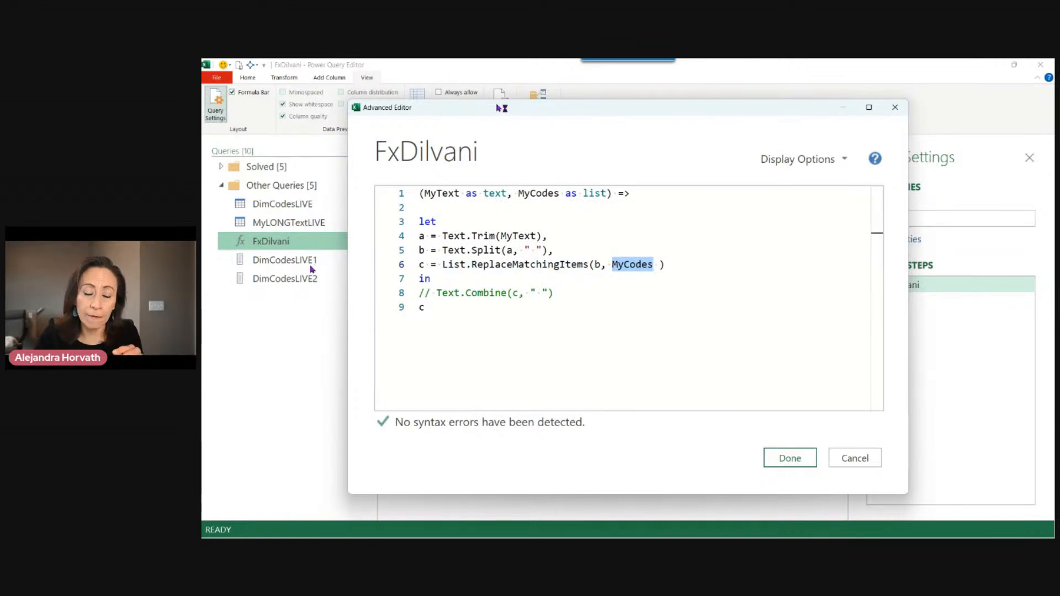
click(789, 457)
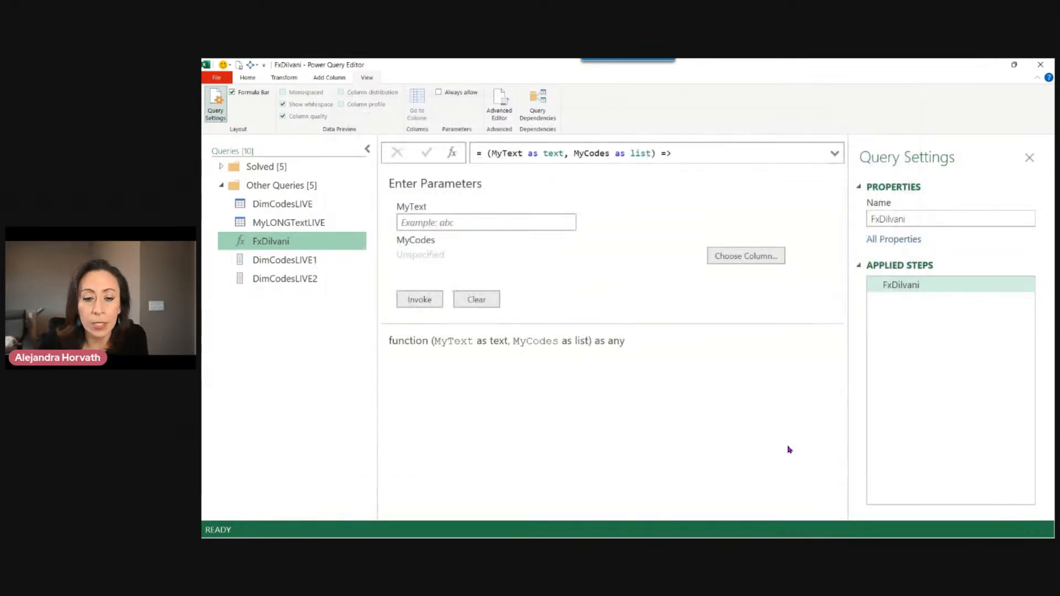
Check the New Code lists of rows 1 and 2 in MyLONGTextLIVE, enlarging the row area above the preview
click(315, 231)
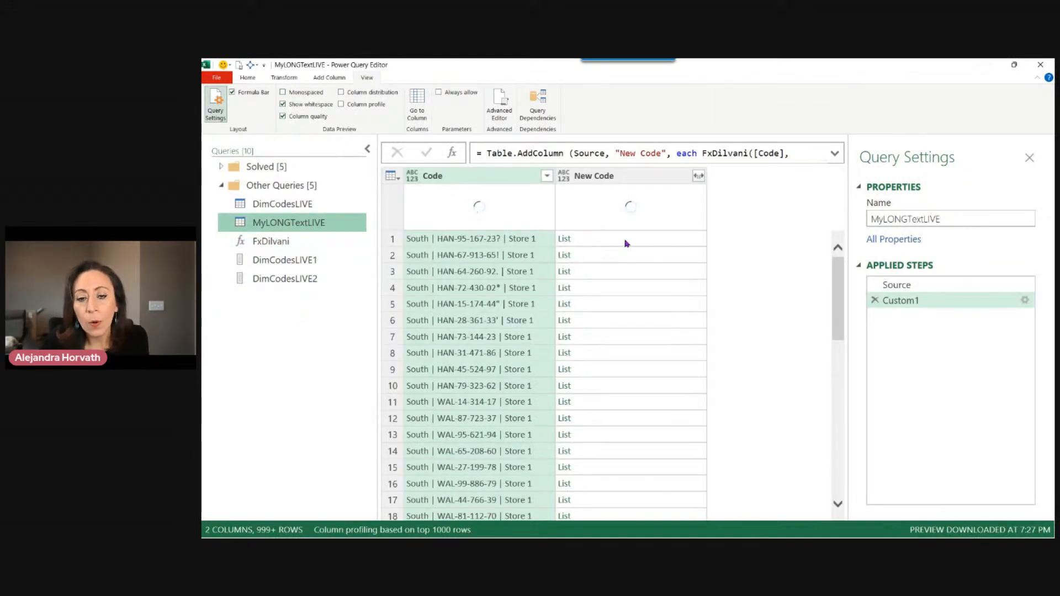
mouse_move(610, 225)
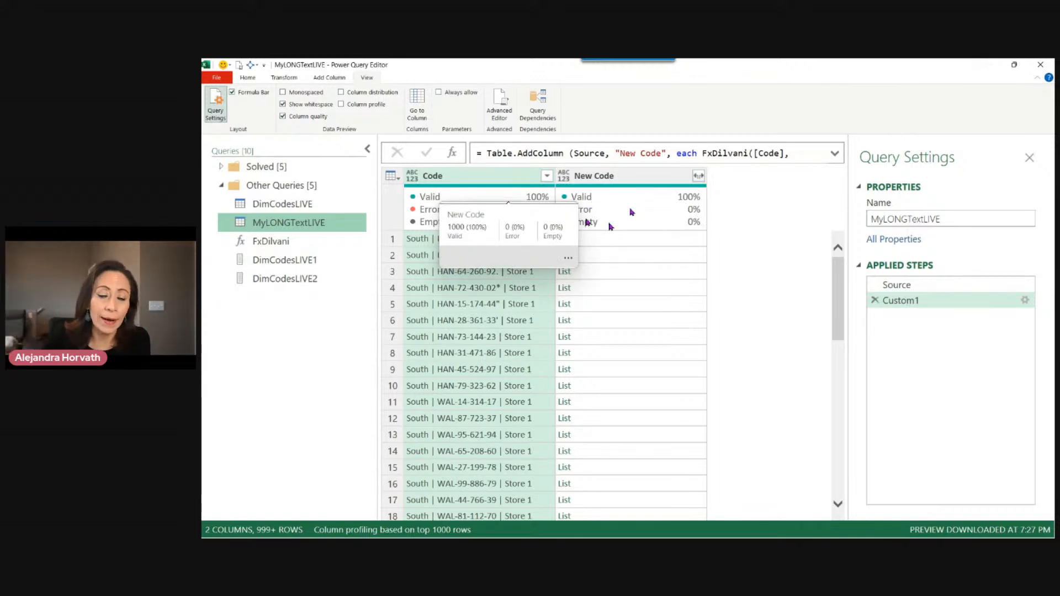
click(668, 237)
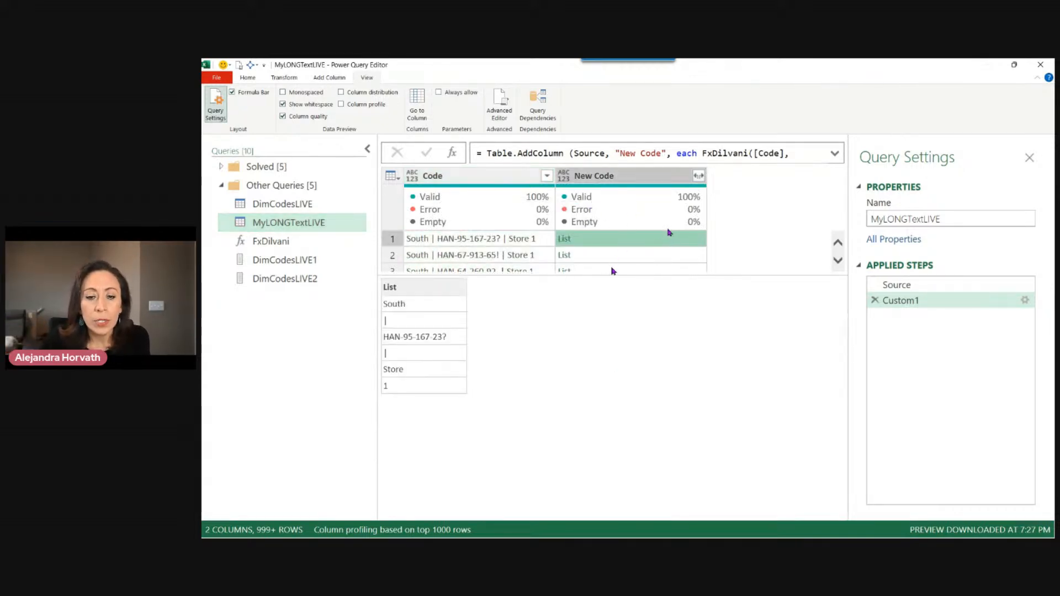
click(660, 257)
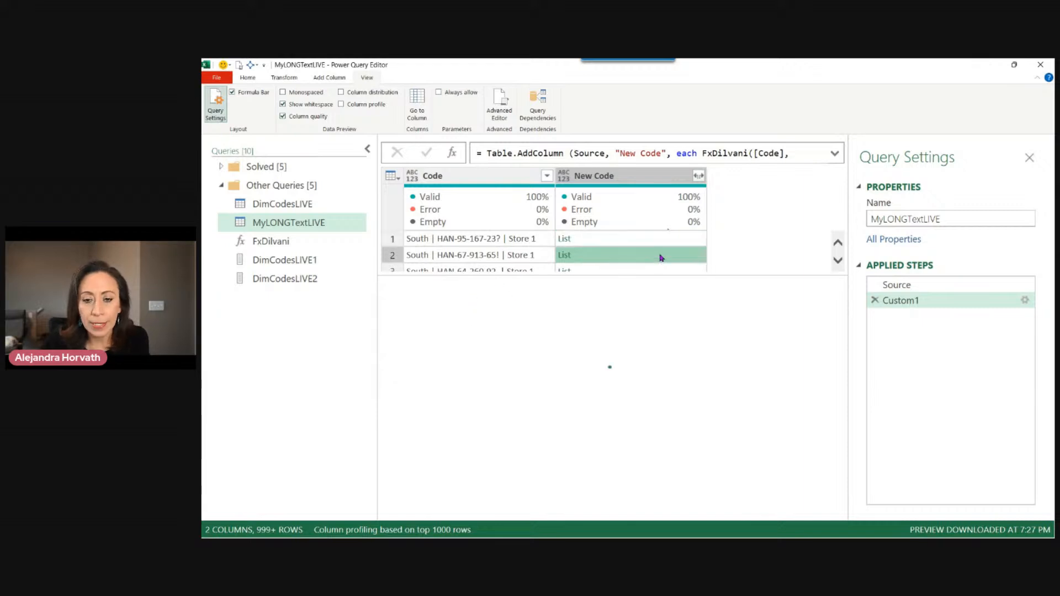
drag(680, 282, 679, 297)
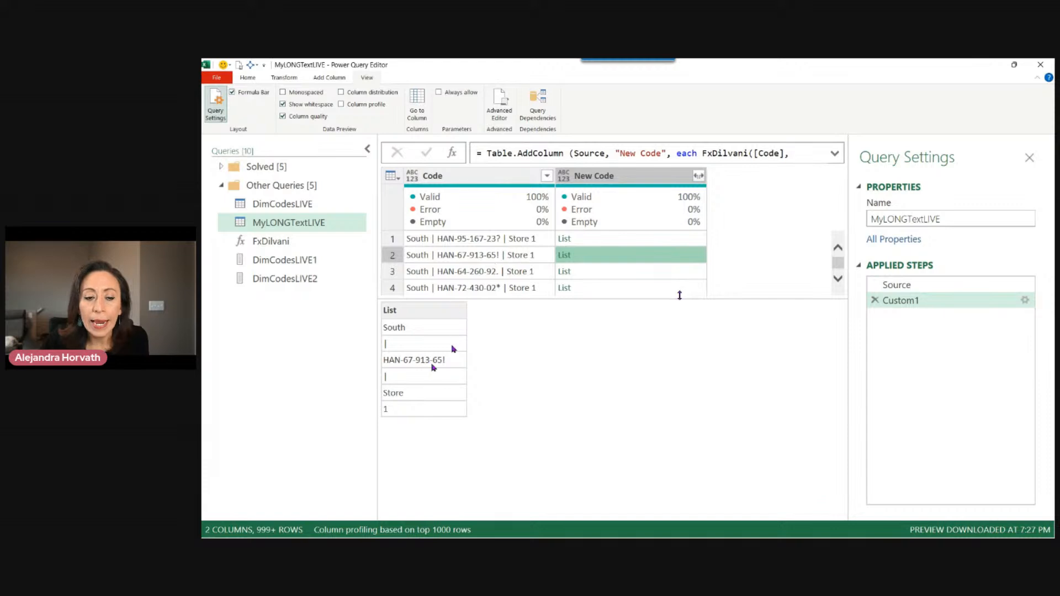
click(460, 360)
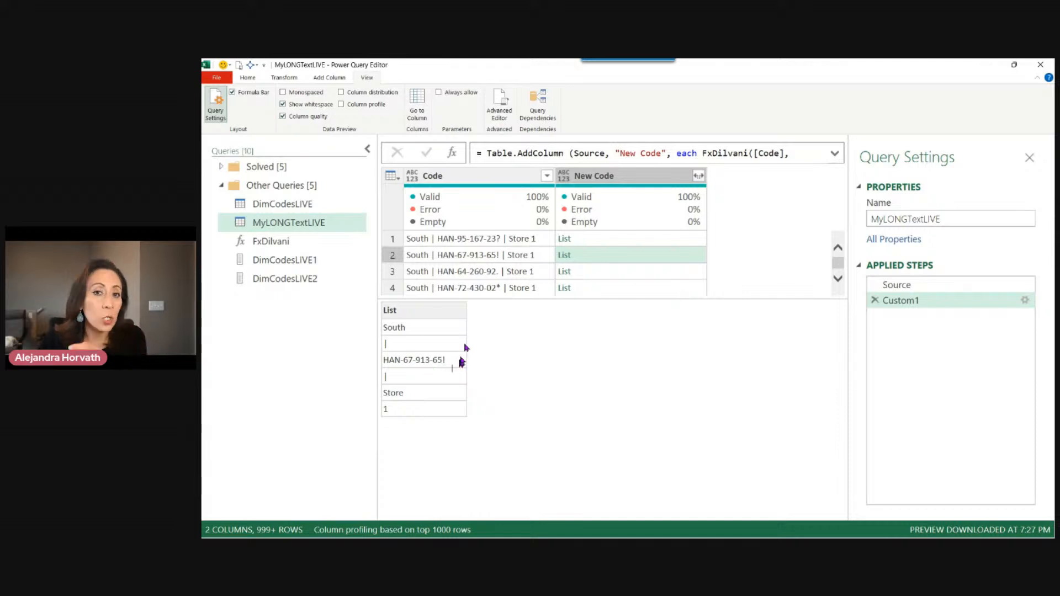
Compare the original code in row 7 with its New Code list, and preview the lists for rows 8 and 9
scroll(633, 240, down, 1)
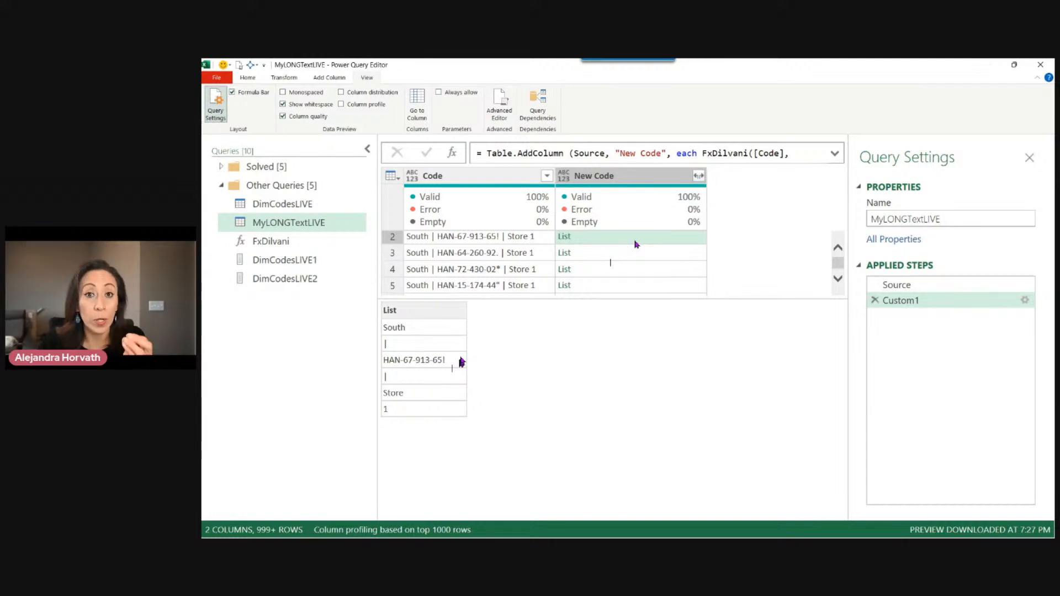
scroll(611, 261, down, 1)
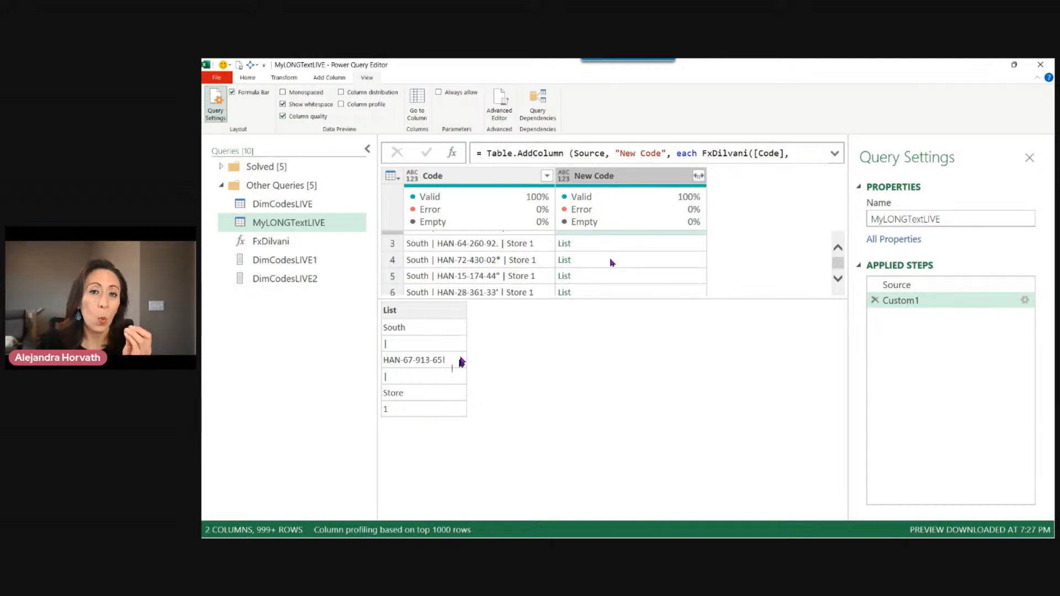
scroll(611, 262, down, 1)
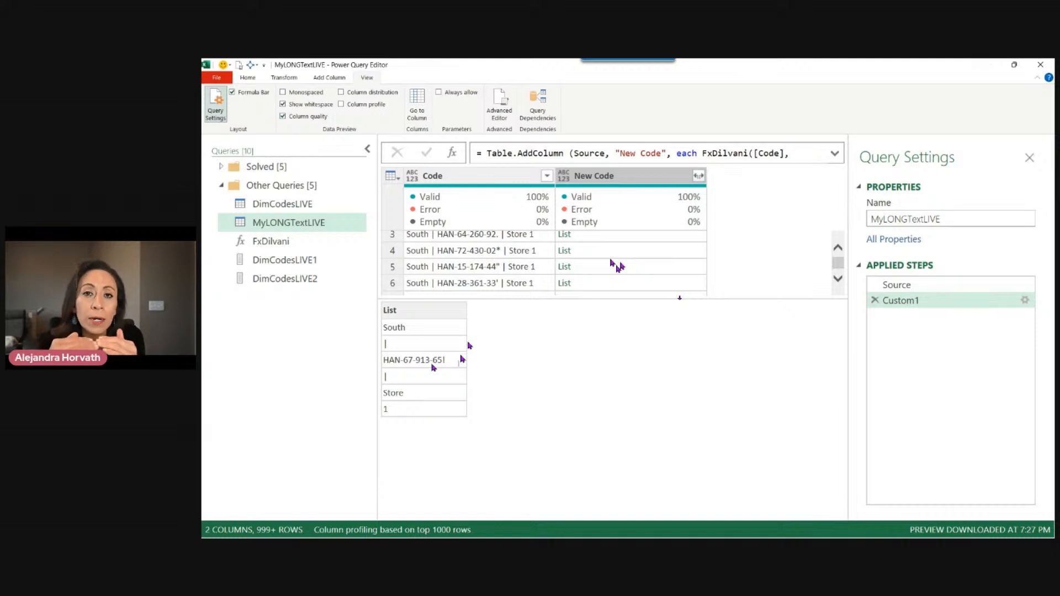
scroll(618, 266, down, 3)
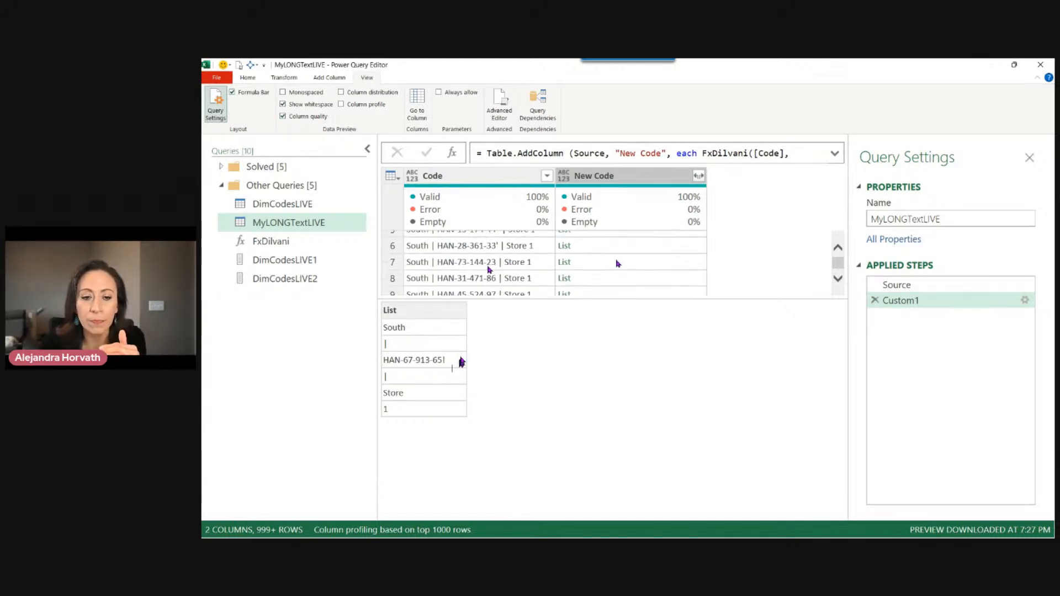
click(484, 267)
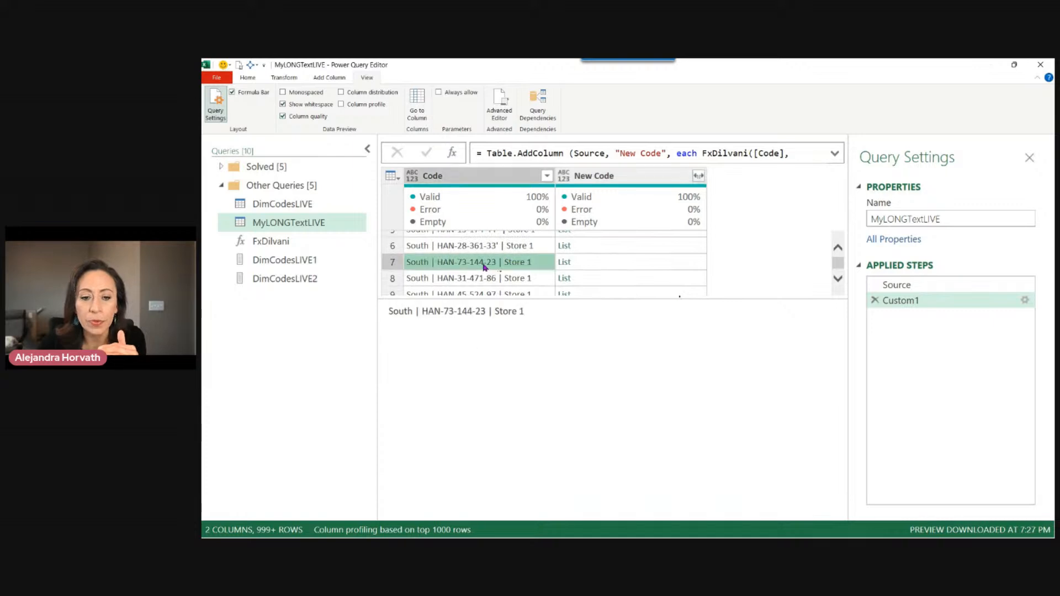
click(598, 270)
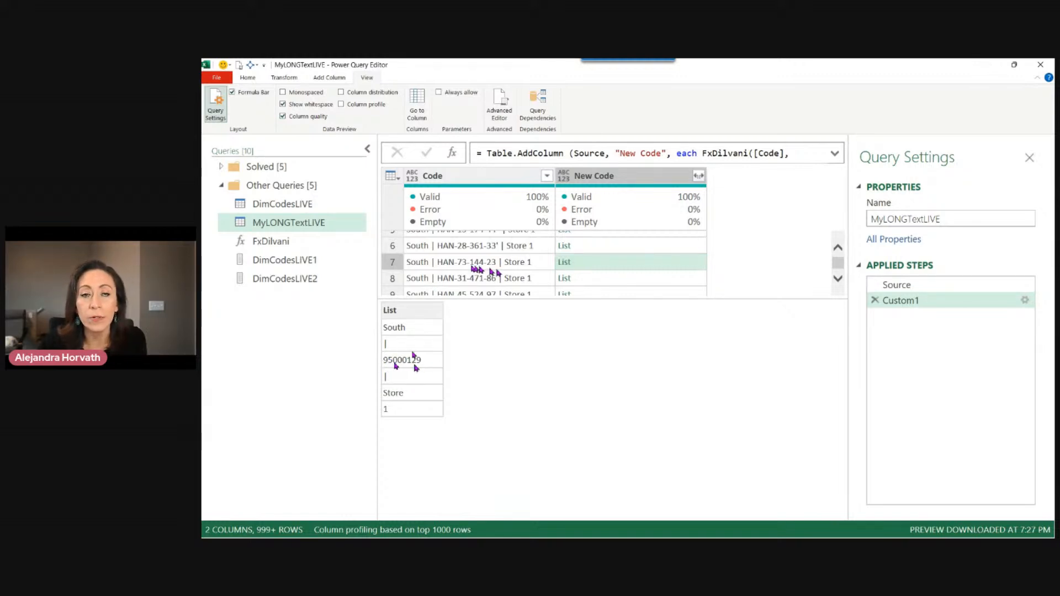
click(622, 282)
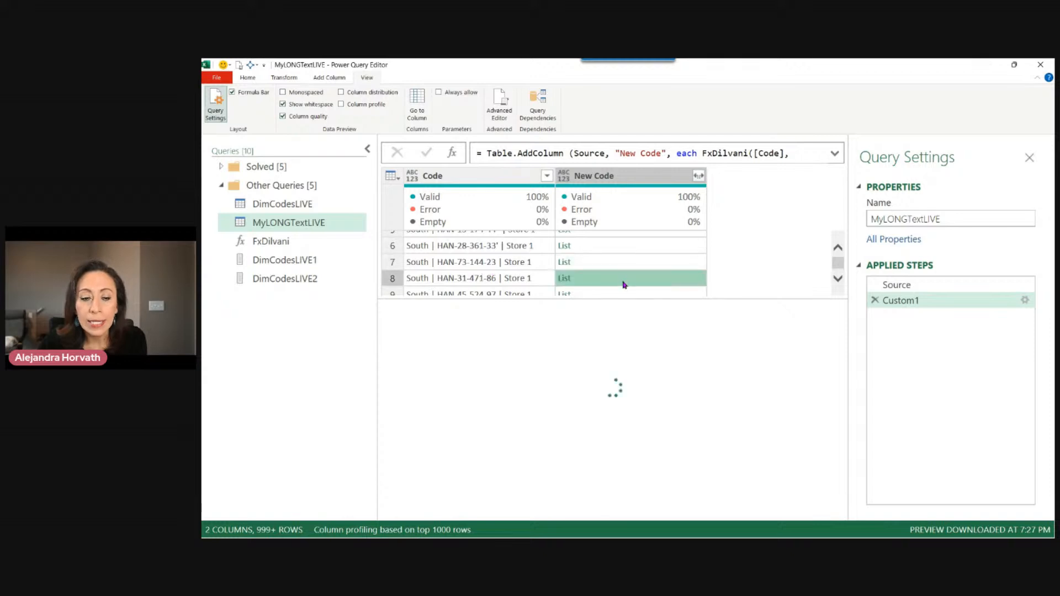
scroll(634, 282, down, 1)
click(632, 286)
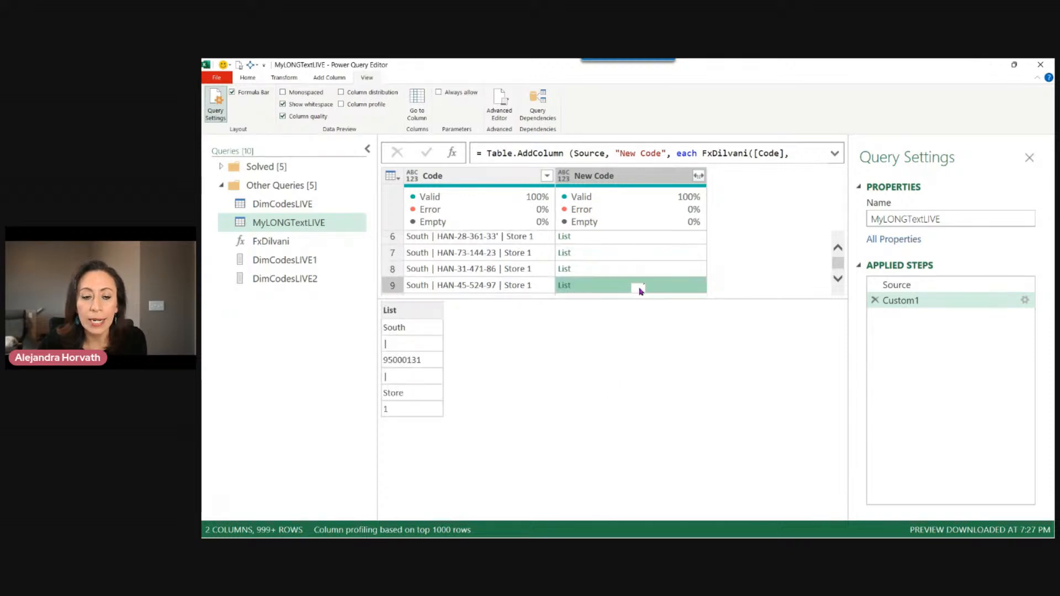
Preview the New Code list for row 10, and browse the MyLONGTextLIVE rows down to about row 30
scroll(634, 288, down, 1)
click(644, 285)
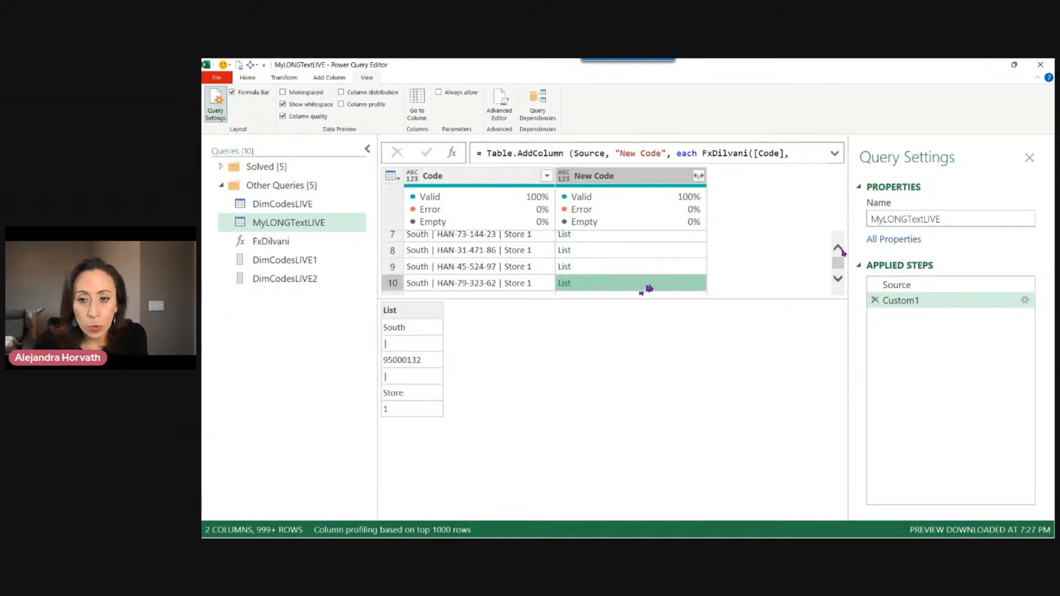
click(838, 279)
click(838, 279)
click(838, 281)
click(839, 282)
click(838, 281)
click(838, 282)
click(838, 282)
click(838, 282)
click(838, 282)
click(838, 281)
click(838, 282)
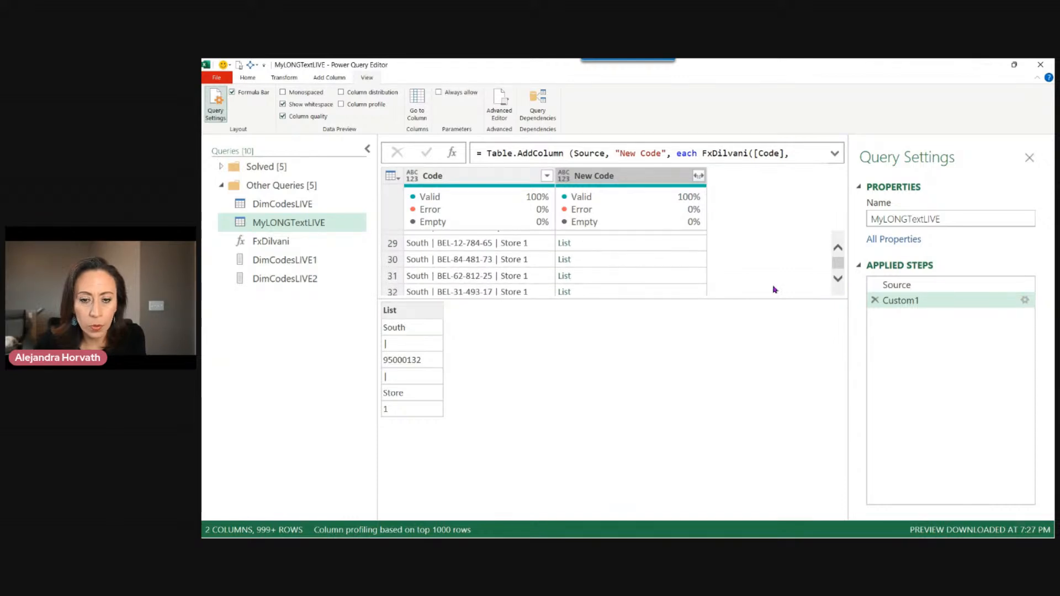
Compare the original codes in rows 36 and 37 with their New Code lists
click(637, 176)
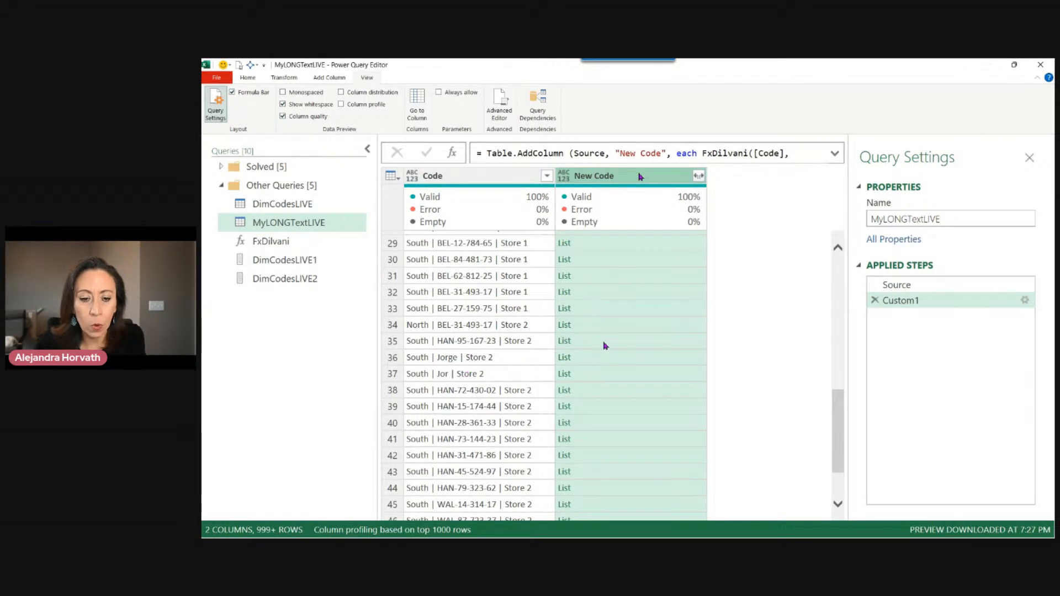
scroll(605, 346, down, 3)
click(623, 256)
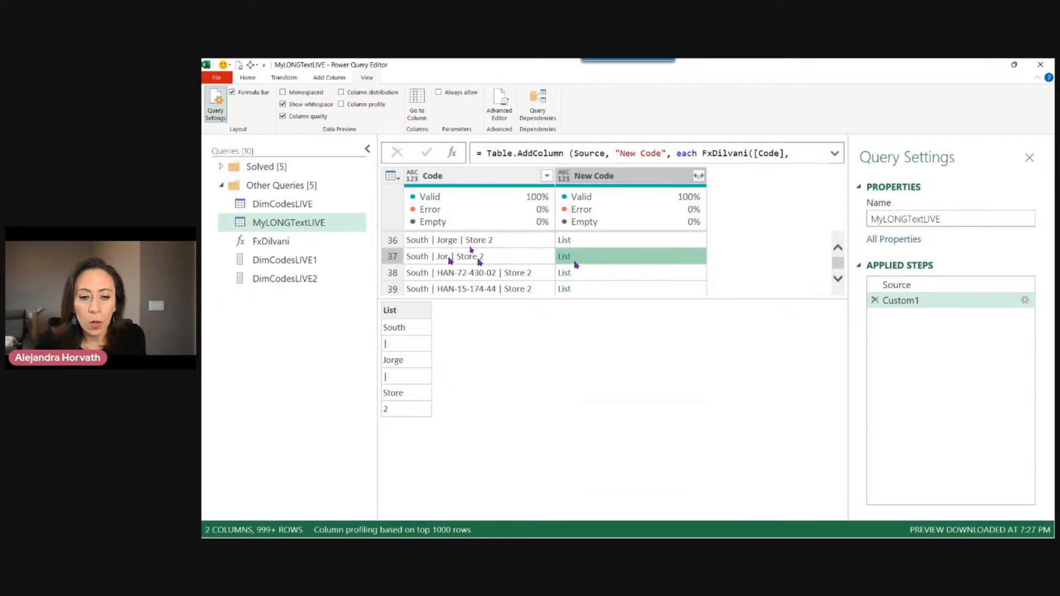
click(449, 257)
click(599, 261)
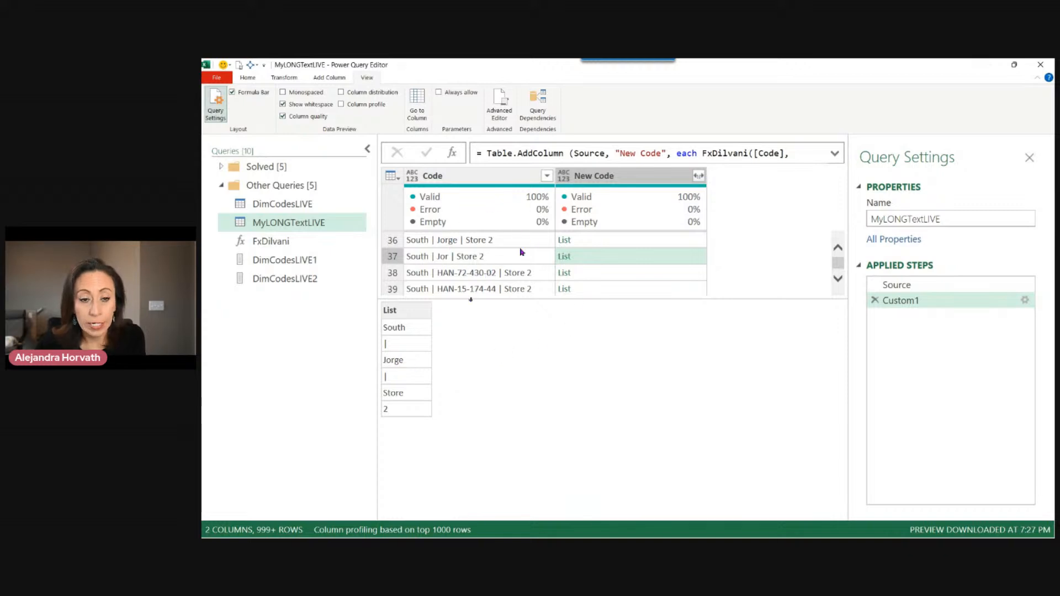
click(608, 242)
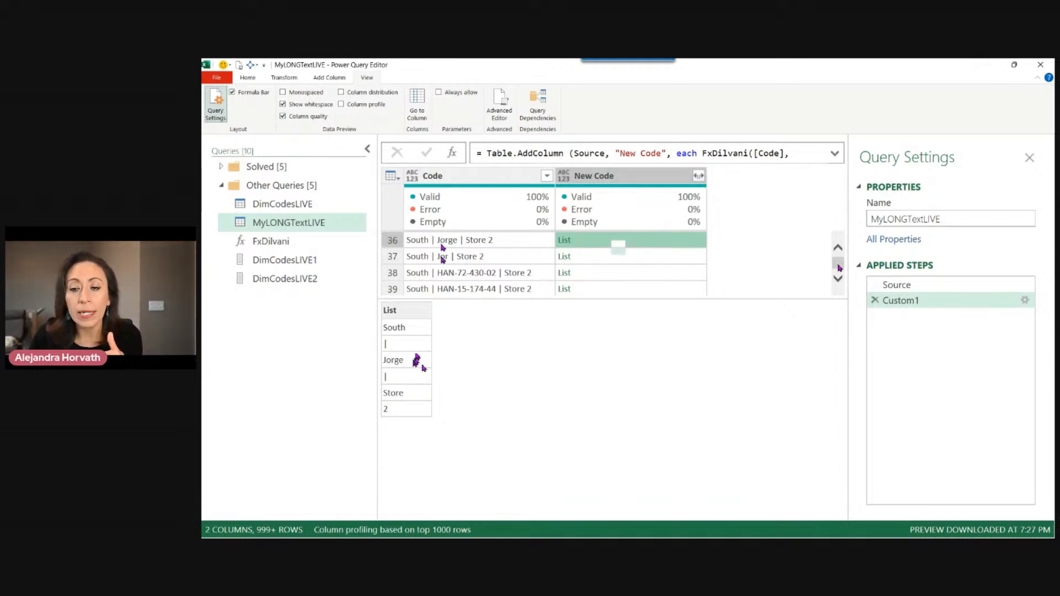
Return to the beginning of MyLONGTextLIVE and preview the New Code list for row 1
click(837, 248)
click(838, 250)
click(838, 250)
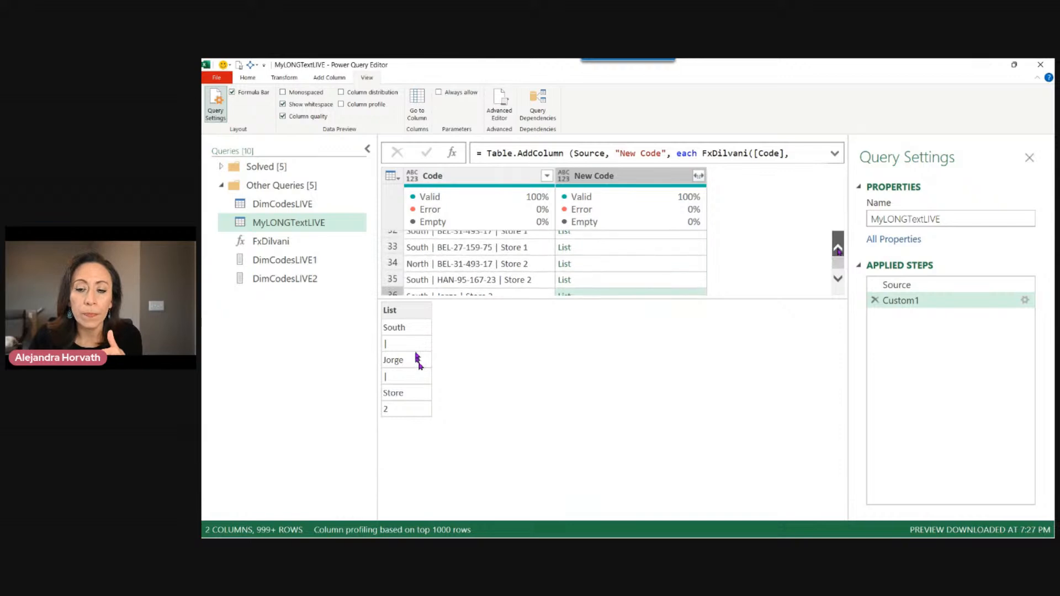
click(480, 181)
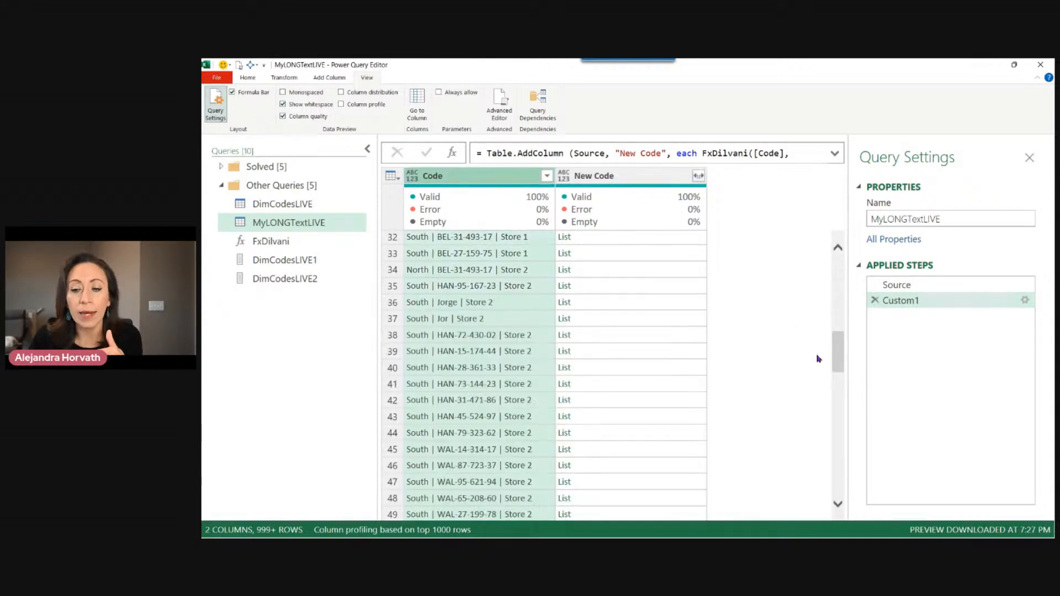
scroll(830, 242, up, 10)
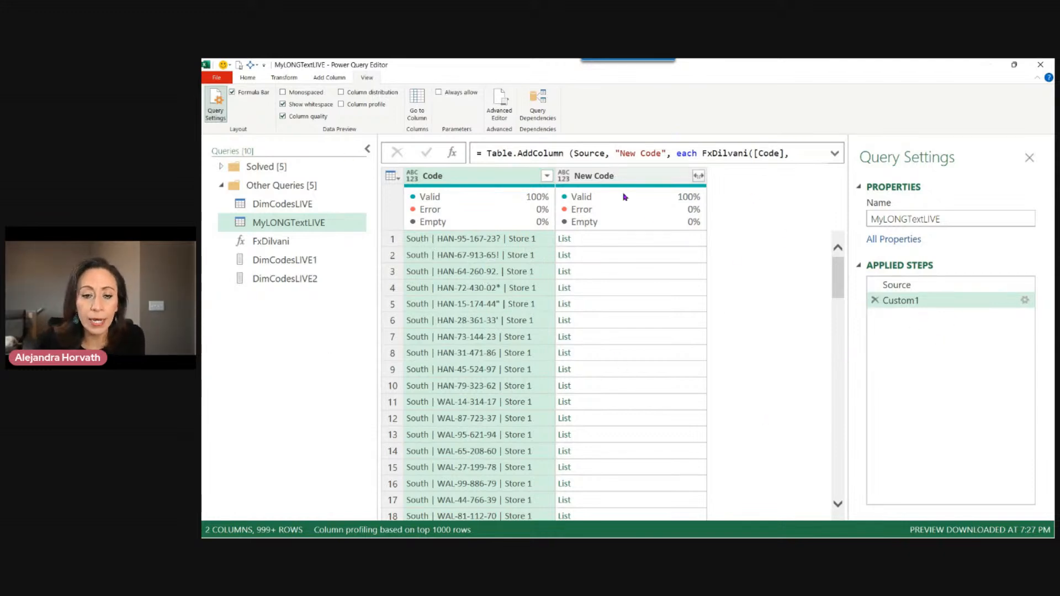
click(654, 243)
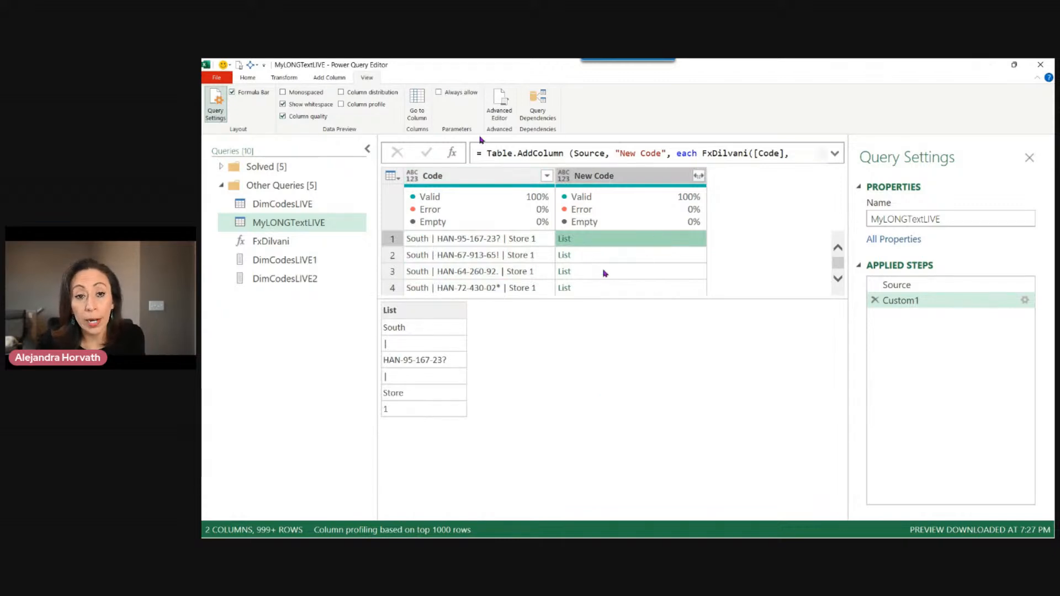
Edit the FxDilvani code with enlarged text, uncommenting Text.Combine(c, " ") as the returned expression and removing the final line c
click(268, 243)
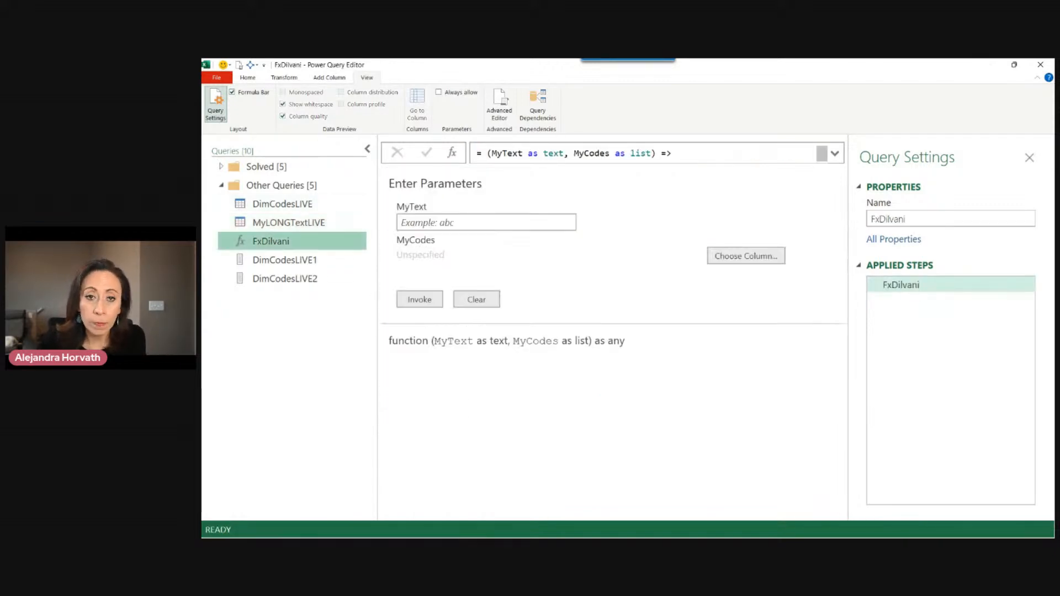
click(499, 109)
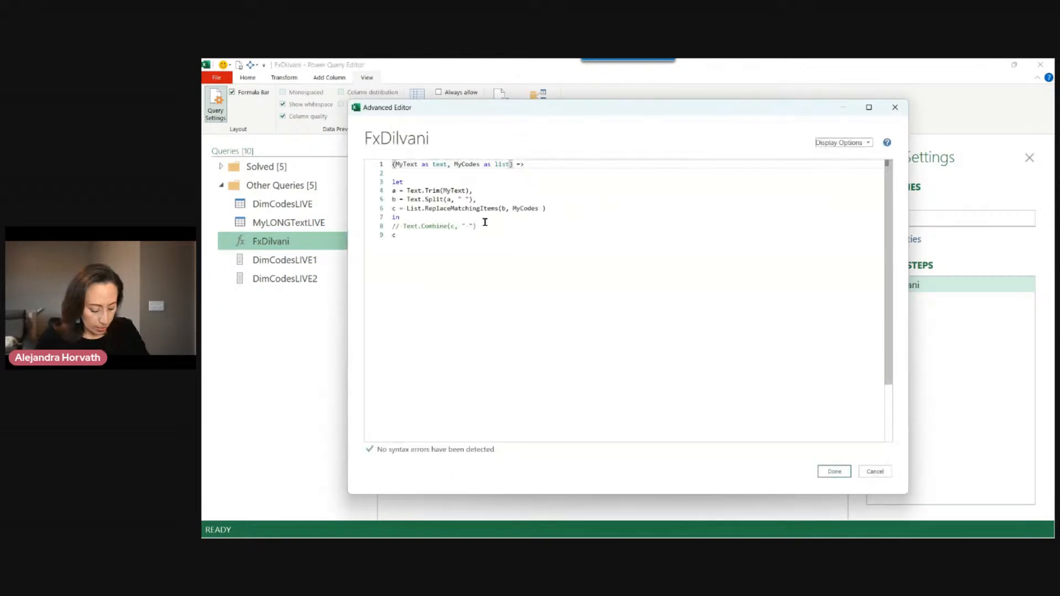
click(449, 319)
key(BackSpace)
key(Up)
key(Delete)
key(Delete)
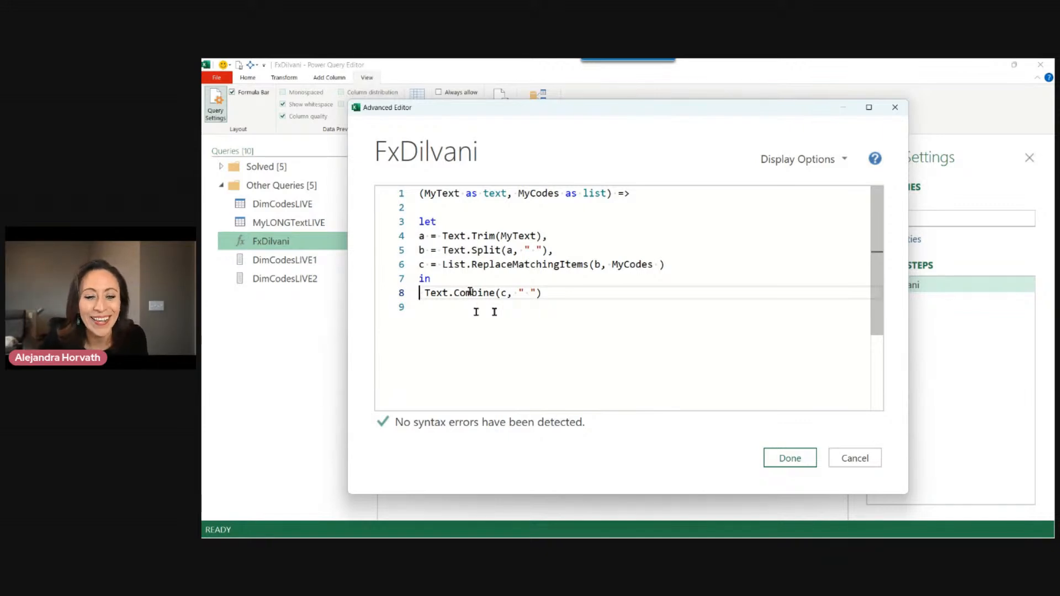
key(Delete)
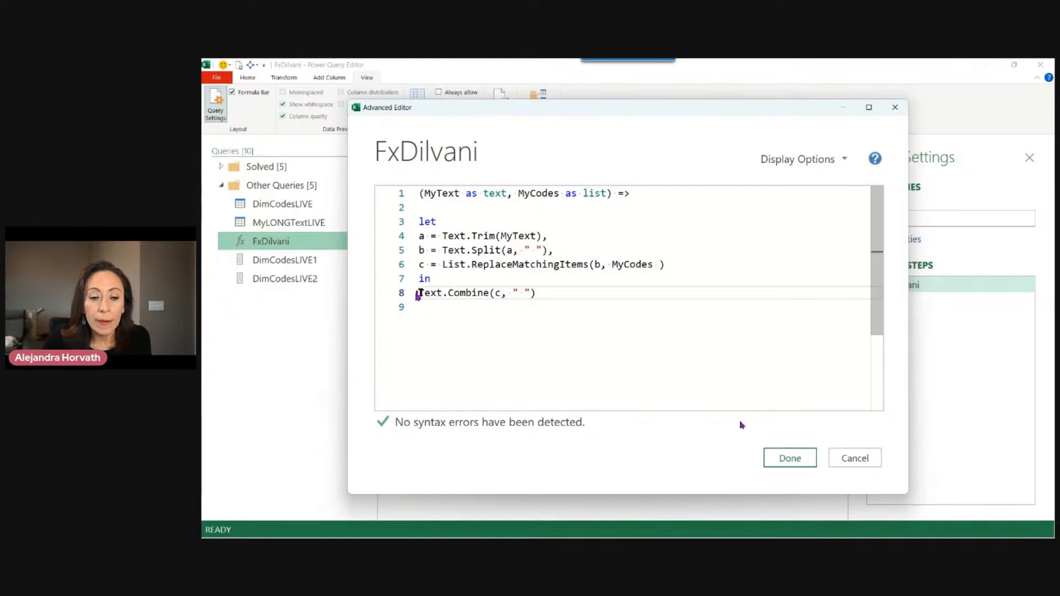
Review the Text.Combine function, its list argument c and its space separator, and apply the FxDilvani code
drag(420, 292, 489, 293)
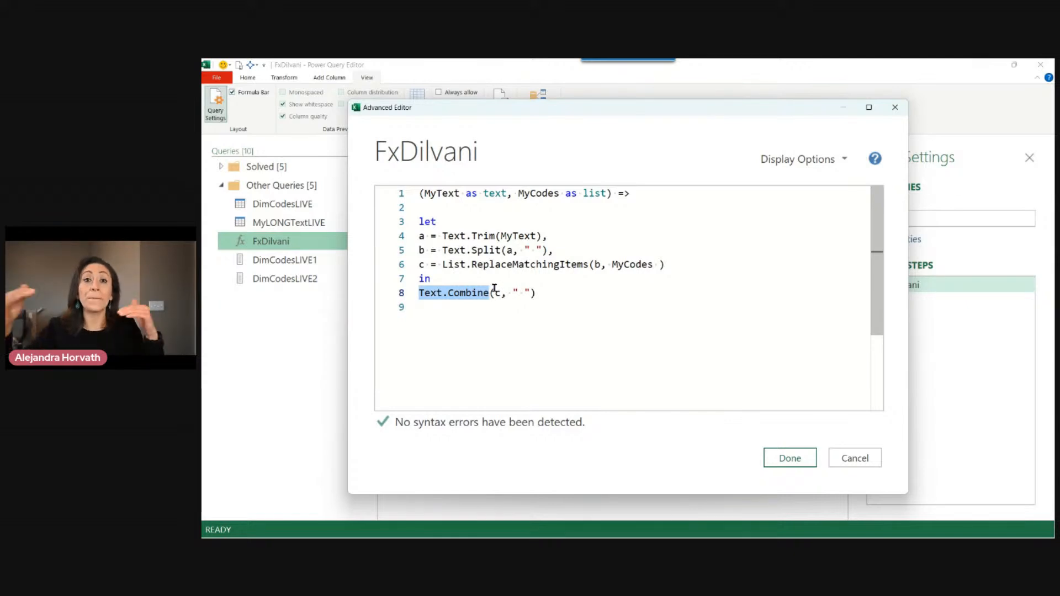
click(495, 292)
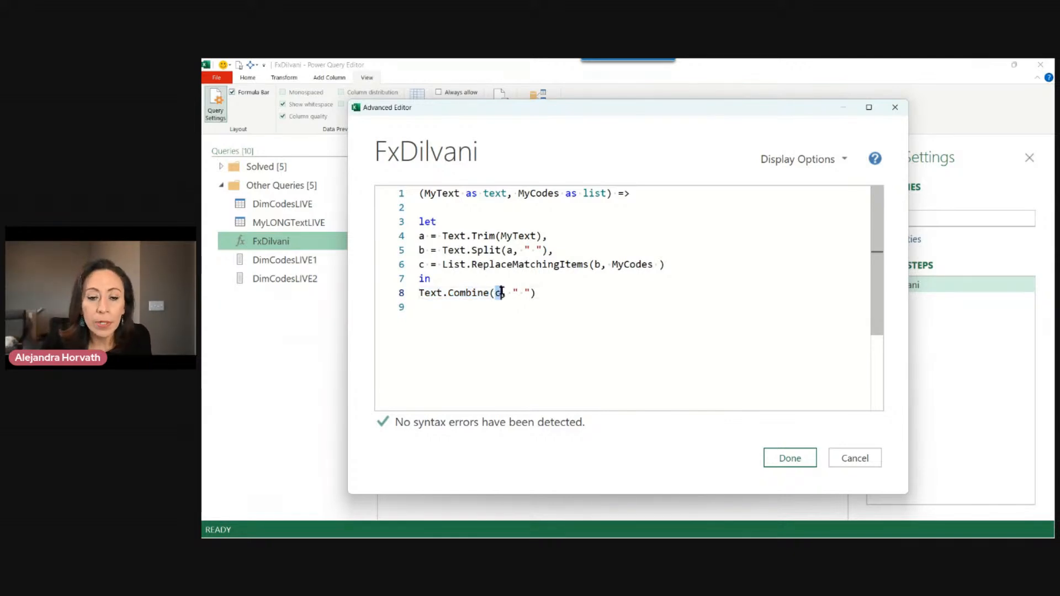
click(419, 266)
drag(512, 293, 535, 292)
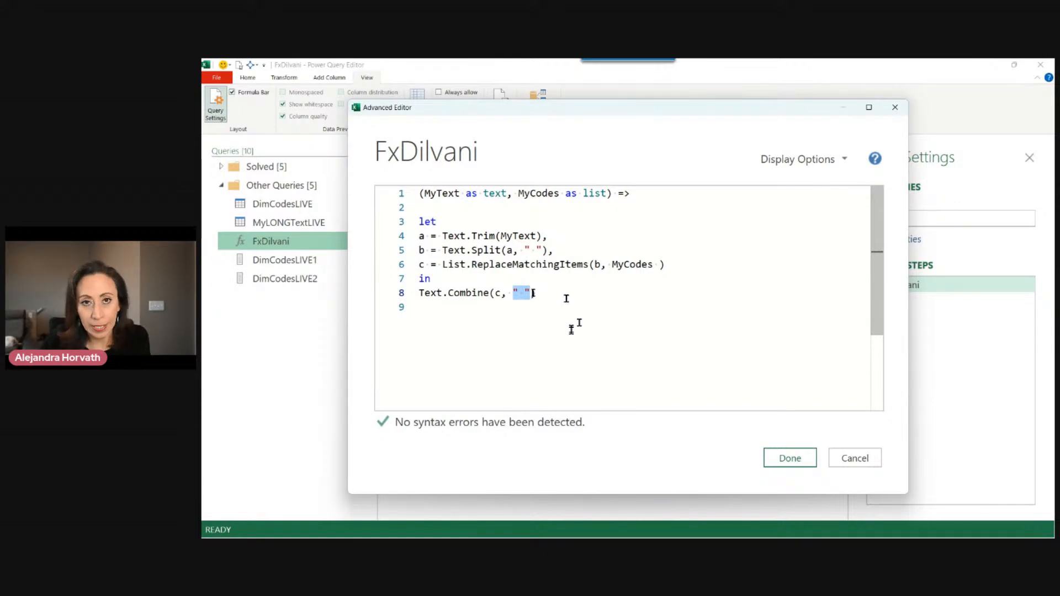
click(804, 457)
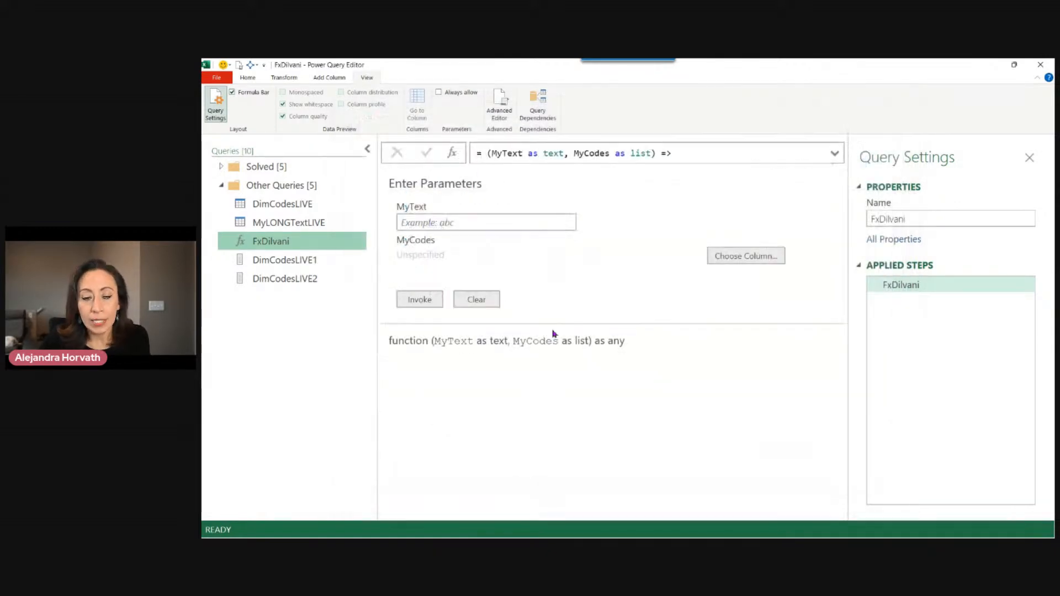
Compare the Code and New Code columns in MyLONGTextLIVE, including rows 36 and 37 and the rows down to about 100
click(310, 225)
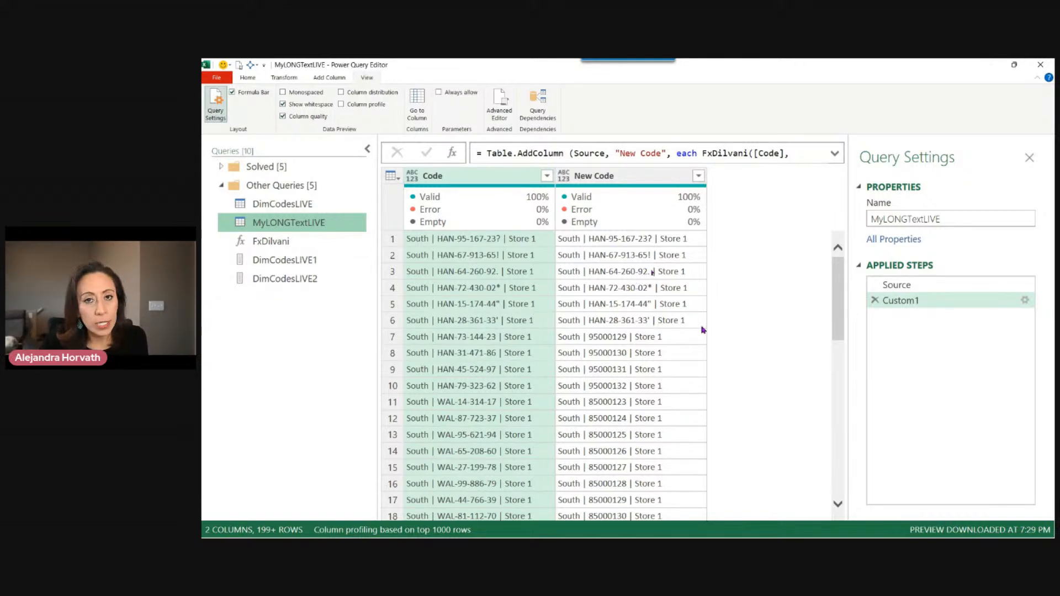
scroll(701, 323, down, 3)
scroll(700, 318, down, 8)
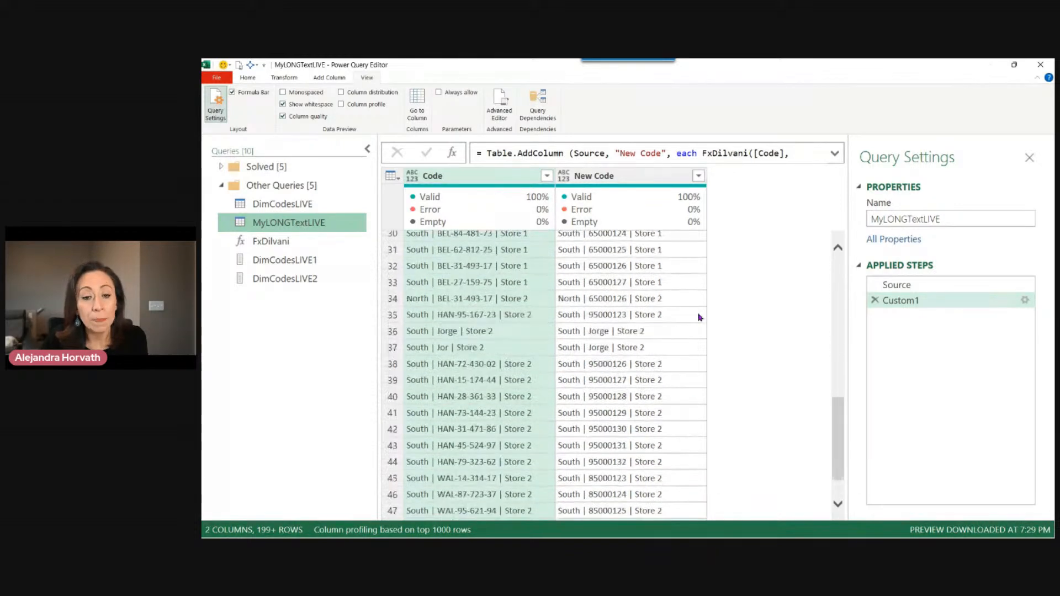
click(664, 291)
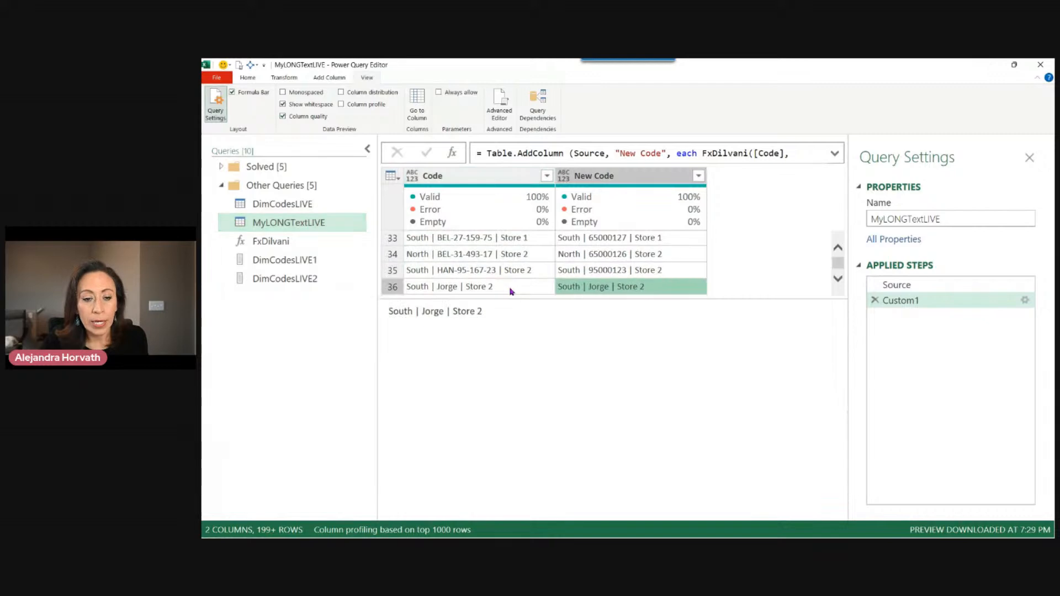
click(632, 177)
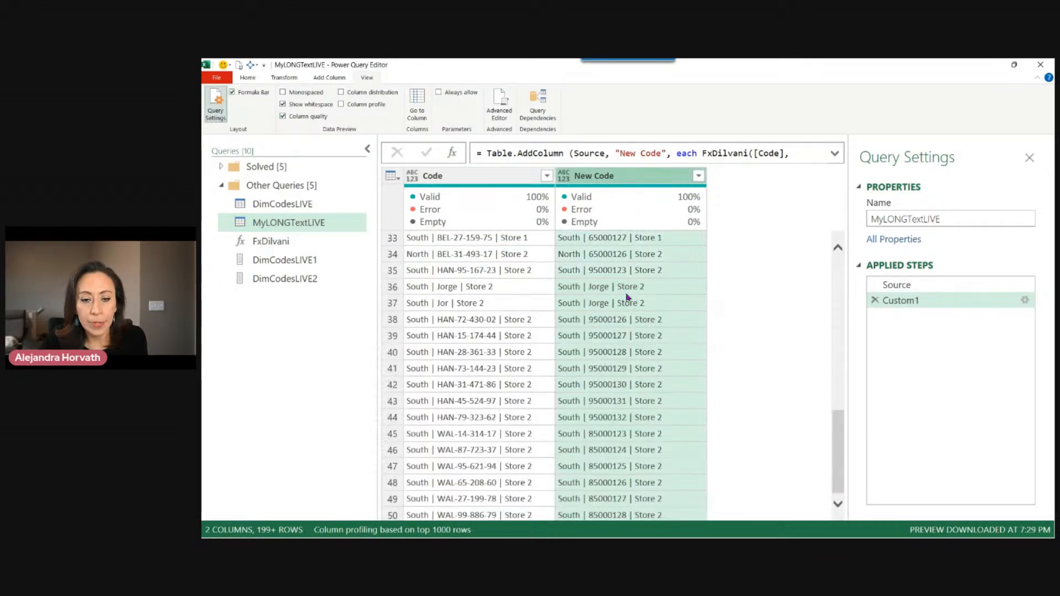
scroll(618, 303, down, 5)
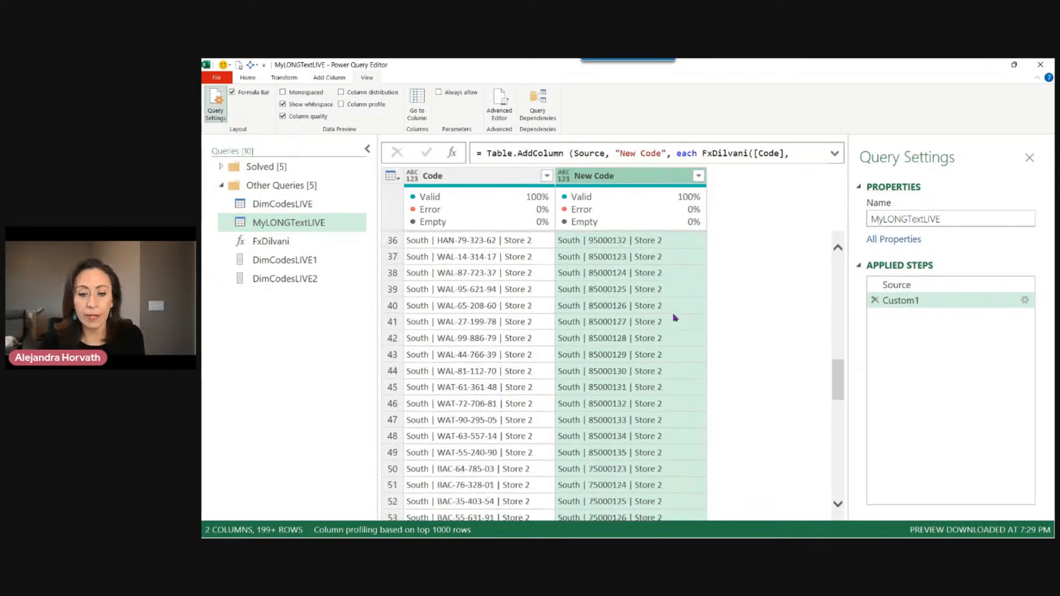
scroll(678, 339, down, 12)
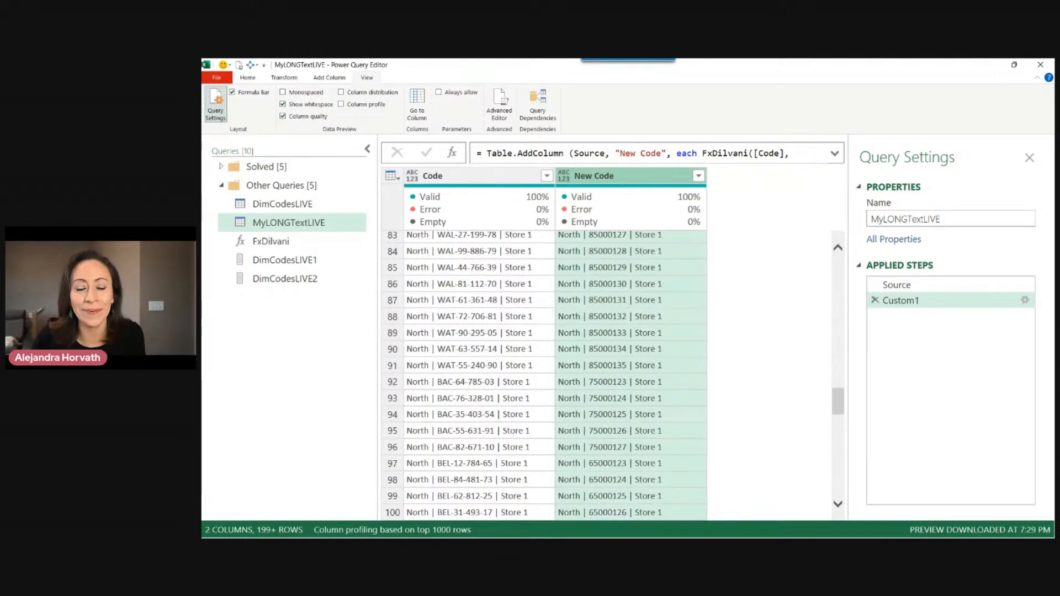
scroll(621, 303, up, 5)
scroll(638, 349, up, 12)
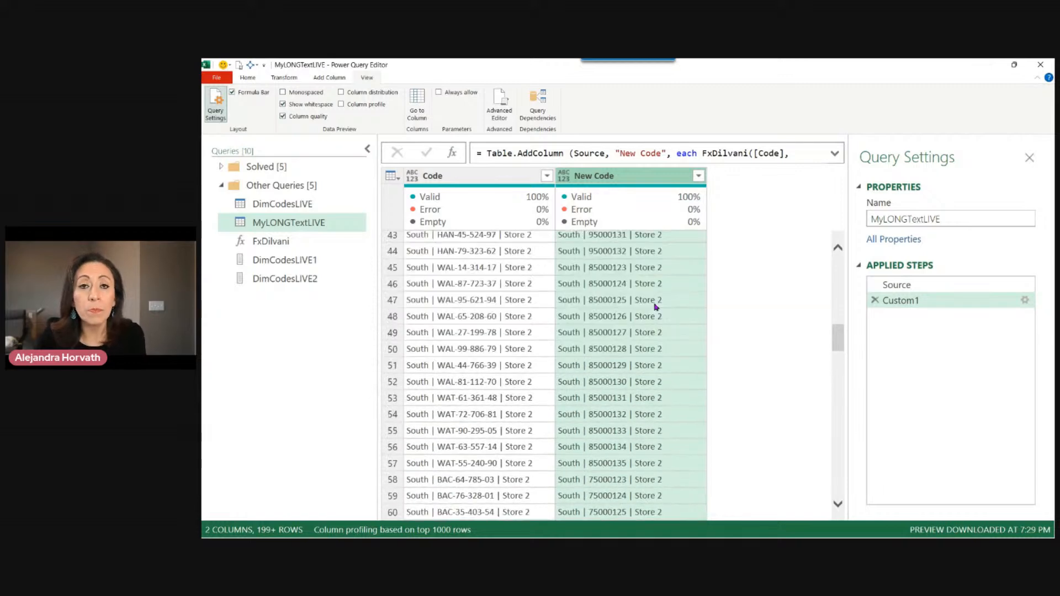
Check the Source step of MyLONGTextLIVE, and change the codes list argument in the Custom1 formula to DimCodesLIVE2
click(910, 286)
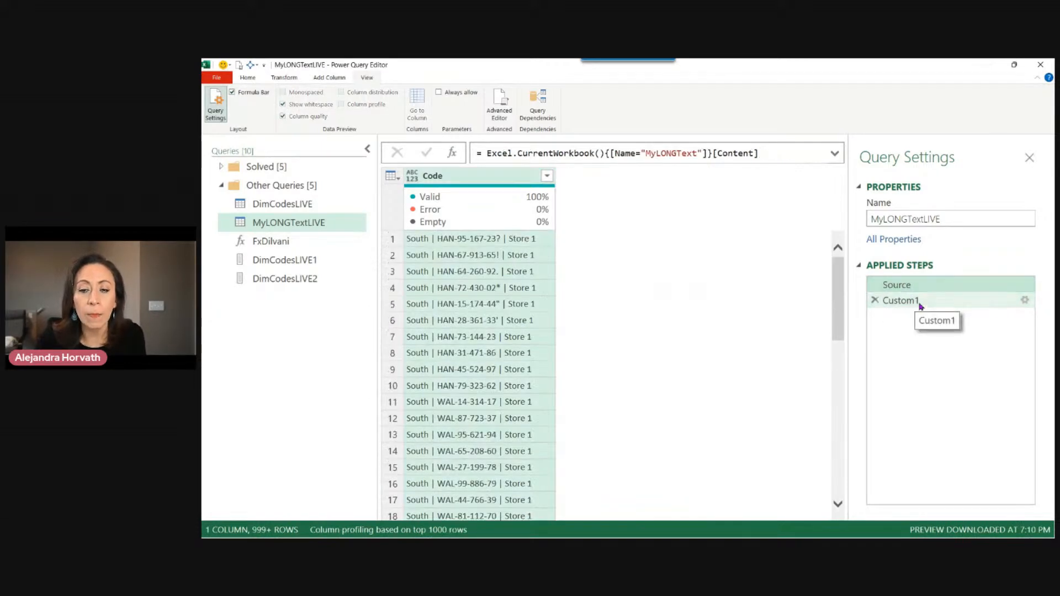
click(911, 301)
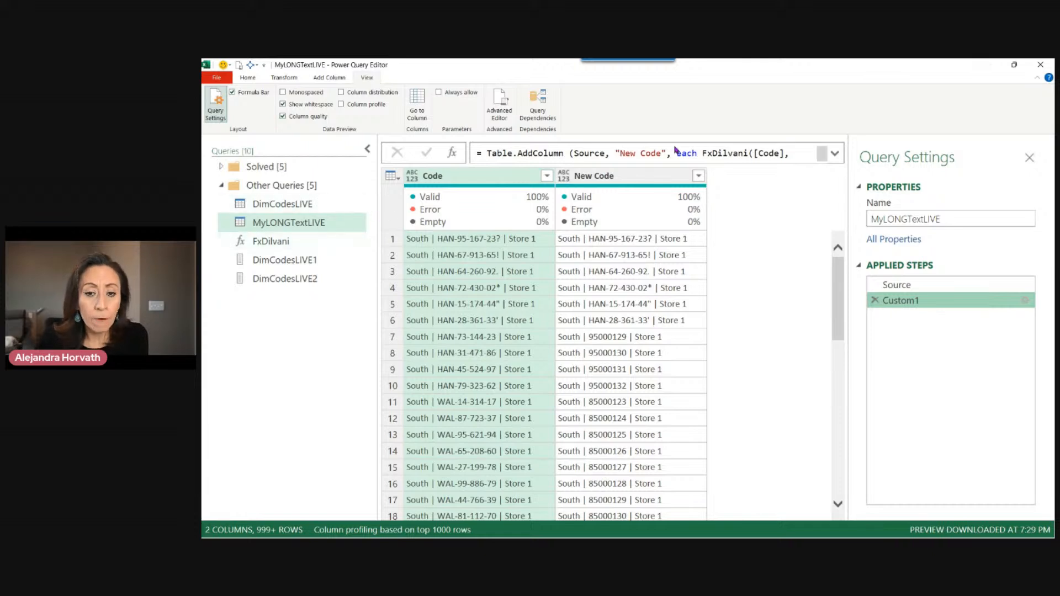
click(835, 153)
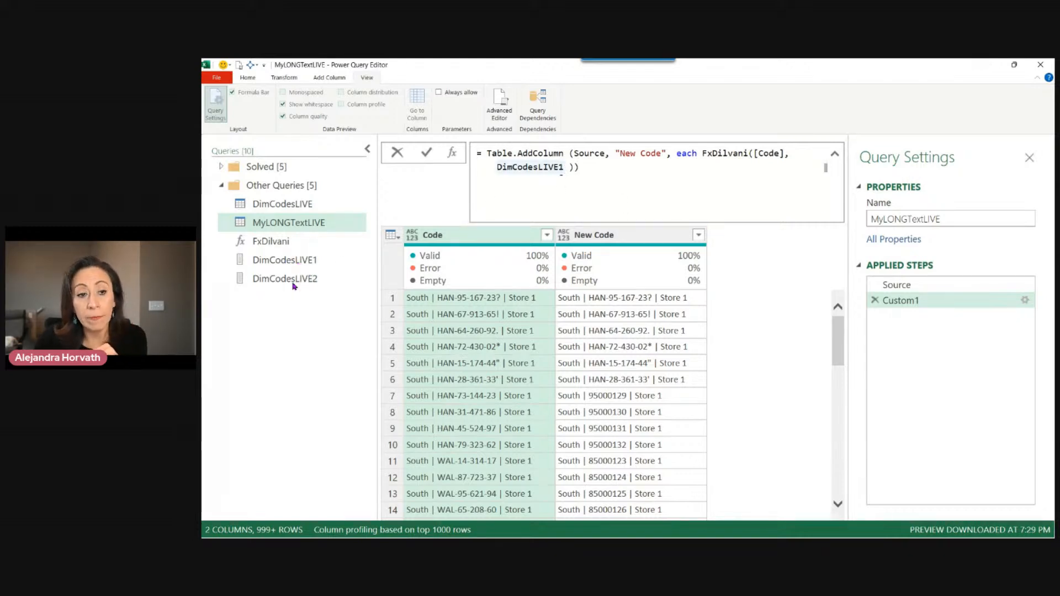
key(BackSpace)
text(2)
key(End)
key(Return)
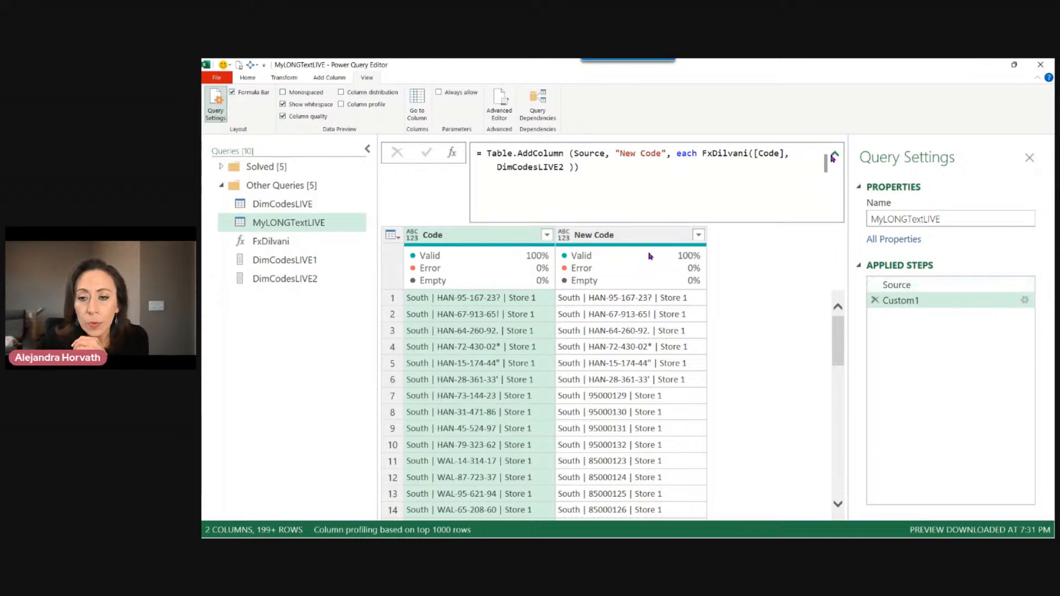
click(835, 154)
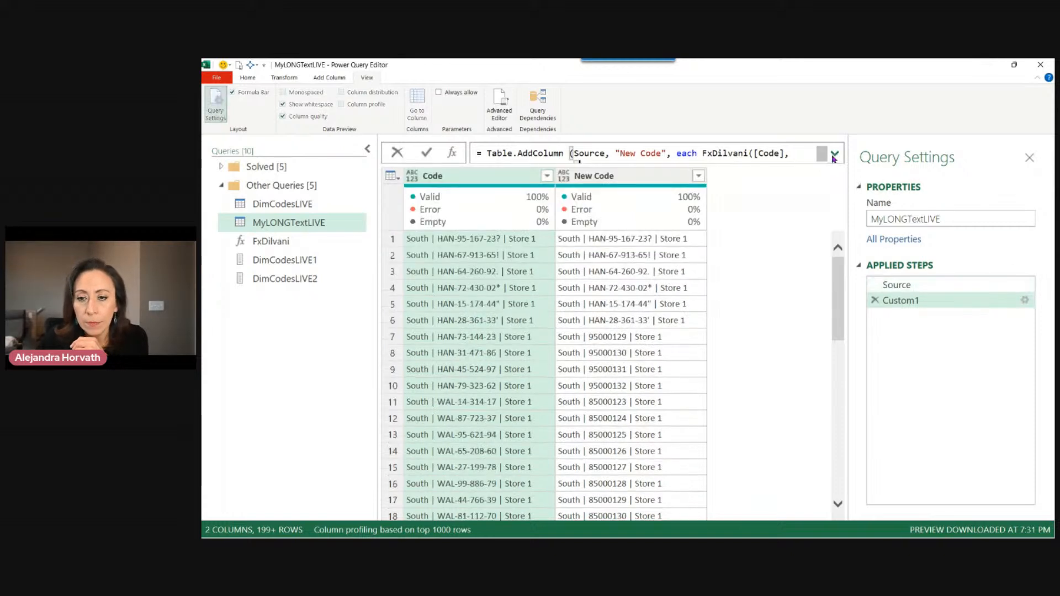
Check the Source and Custom1 steps, and begin a variable x = on a new line above Source in the MyLONGTextLIVE code
click(906, 286)
click(927, 301)
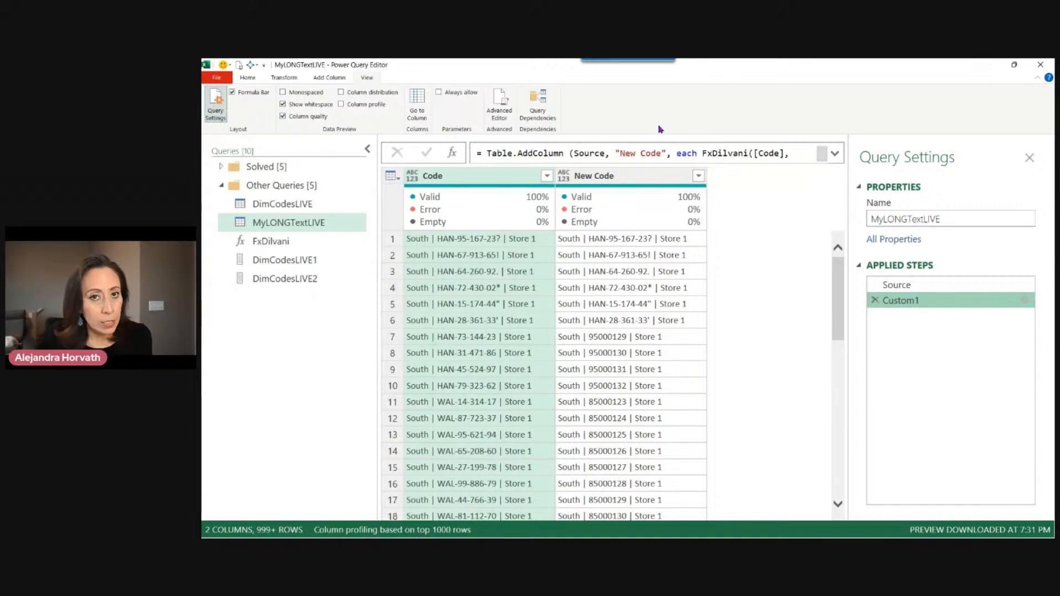
click(498, 107)
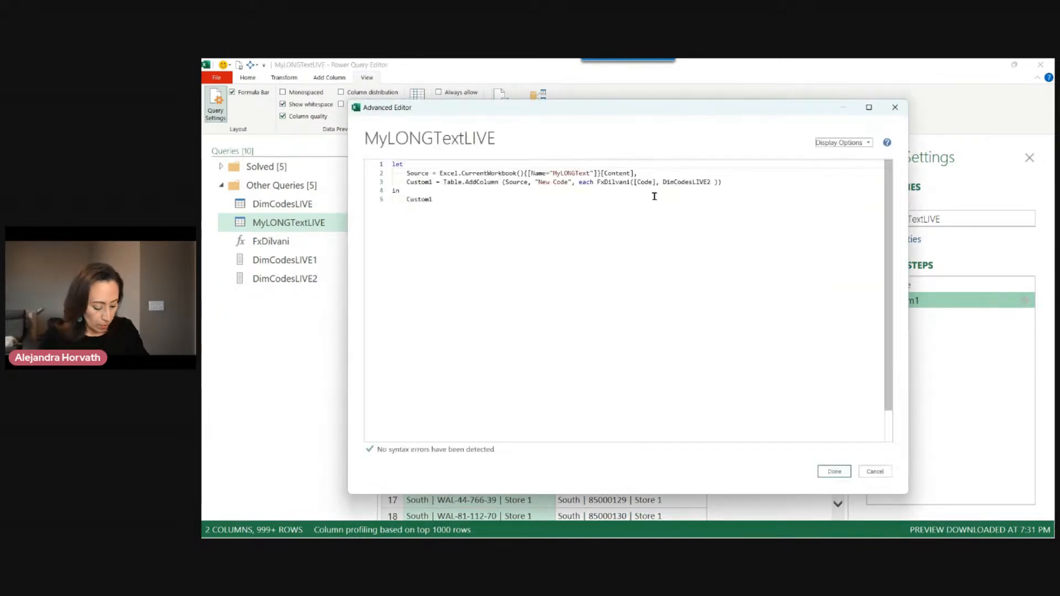
scroll(654, 196, up, 3)
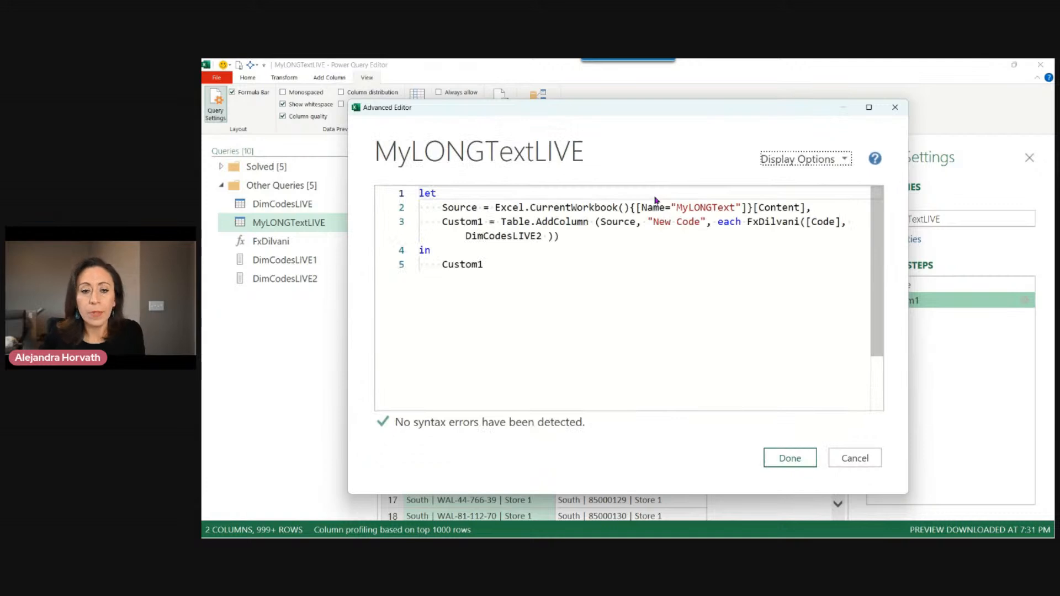
mouse_move(549, 206)
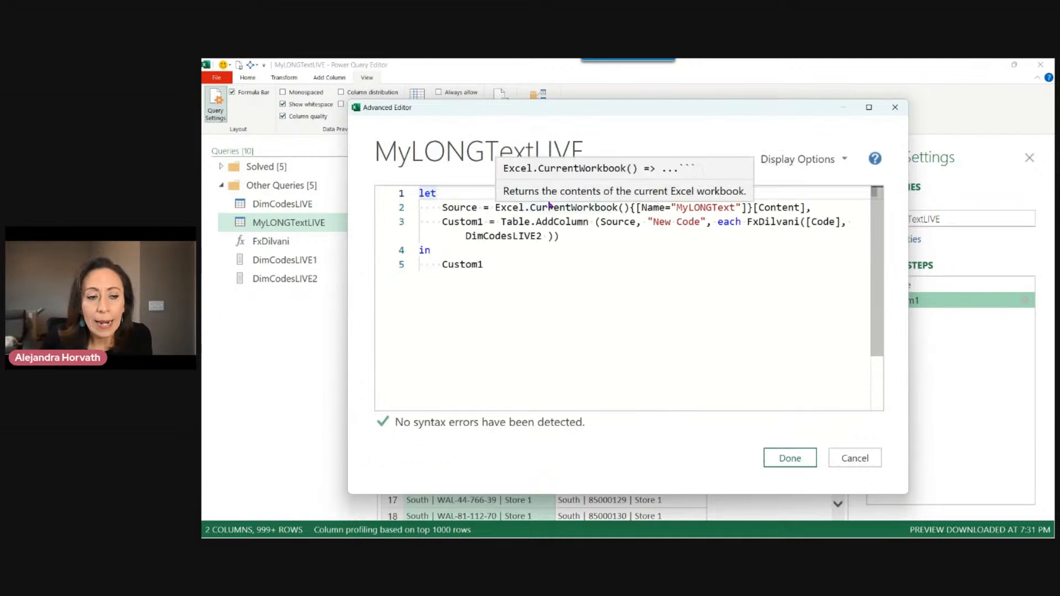
key(Return)
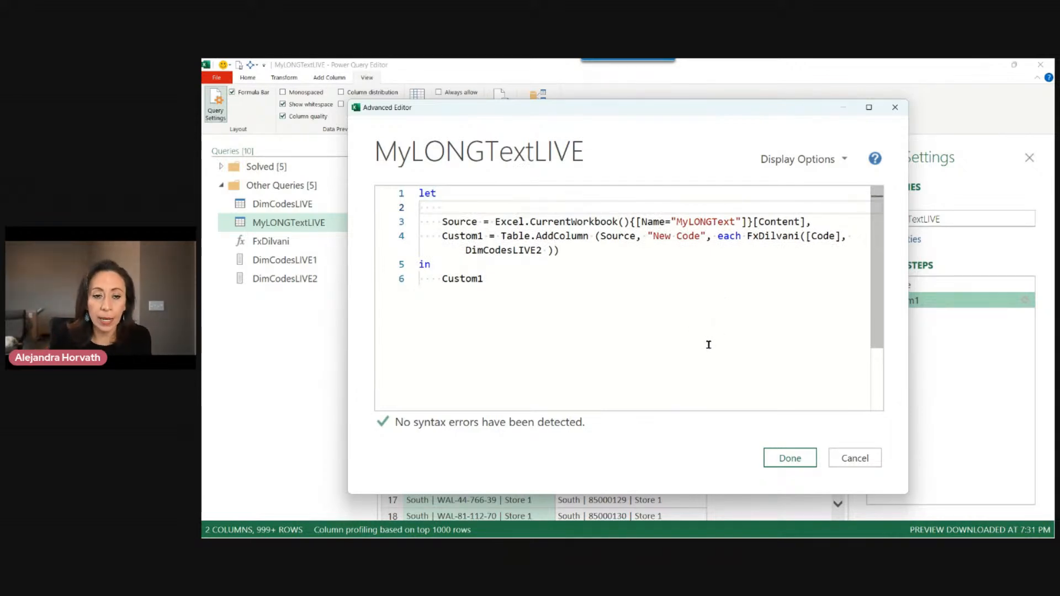
text(x )
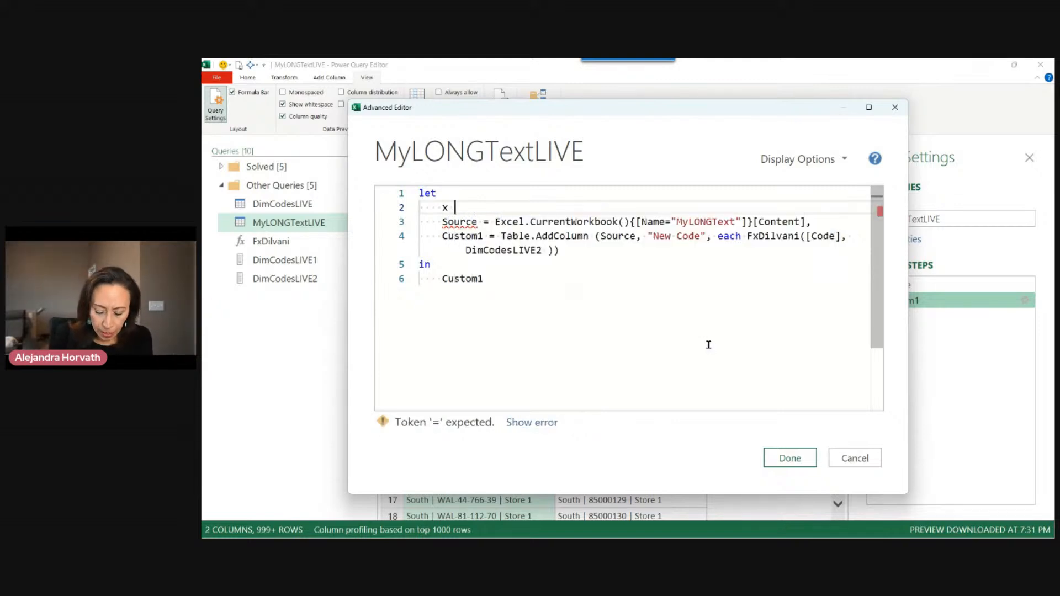
text(=)
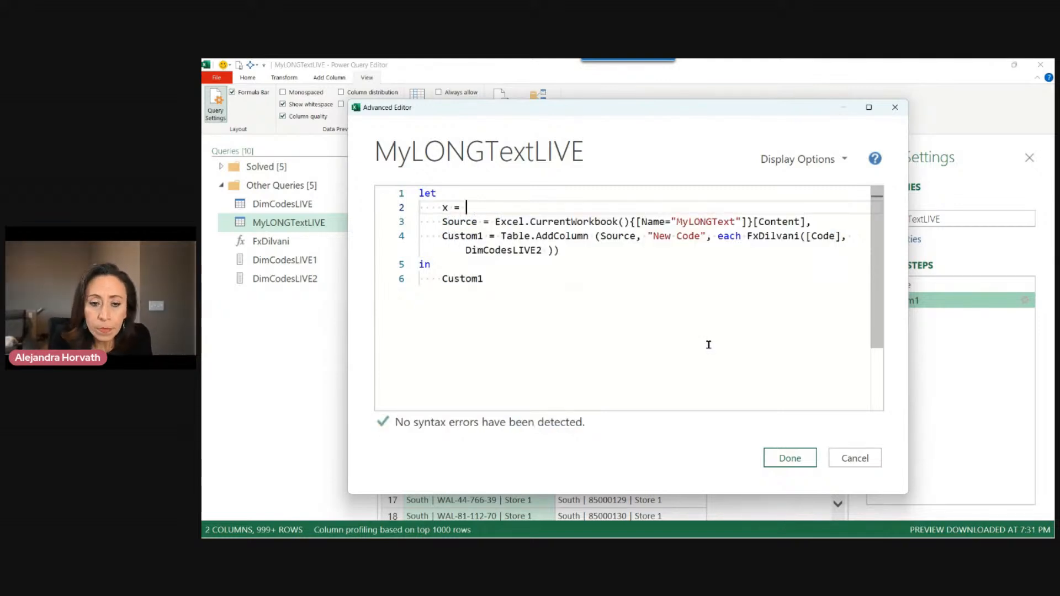
Move DimCodesLIVE2 out of the FxDilvani call in the Custom1 line and make it the value of x
drag(465, 250, 543, 250)
key(ctrl+c)
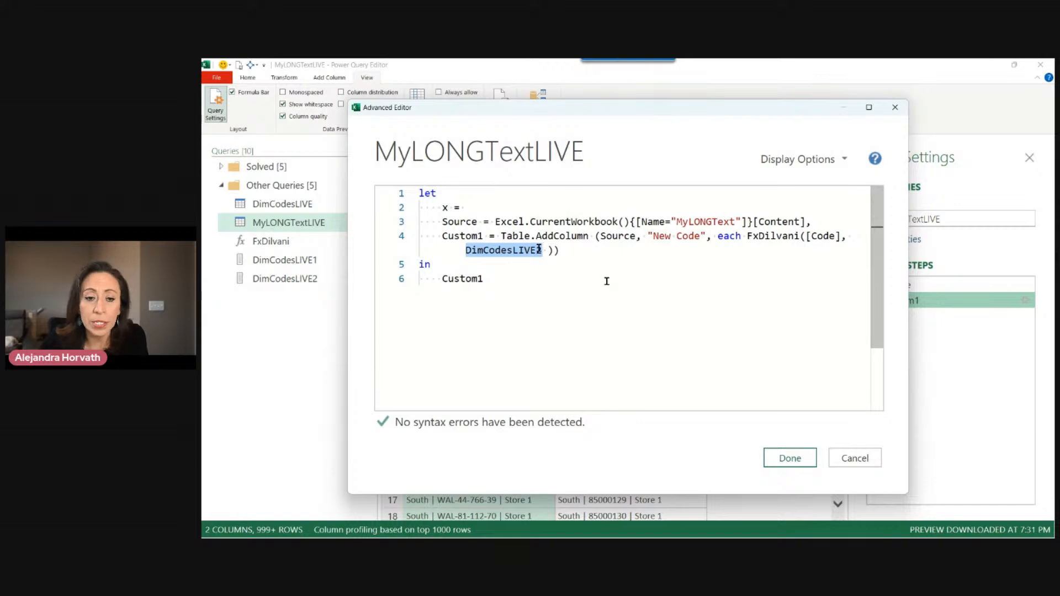
key(Delete)
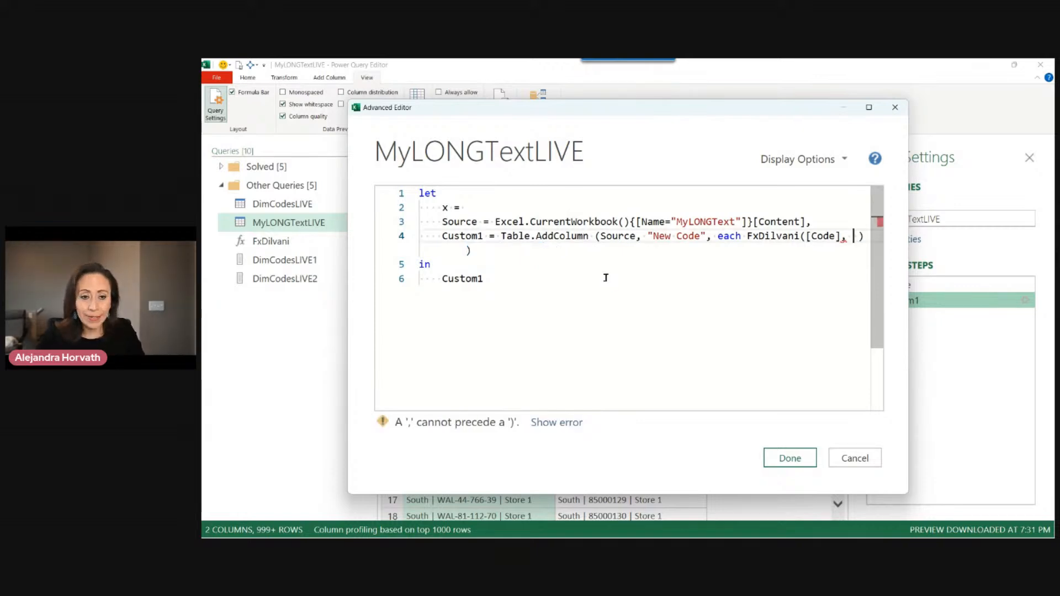
click(466, 208)
key(ctrl+v)
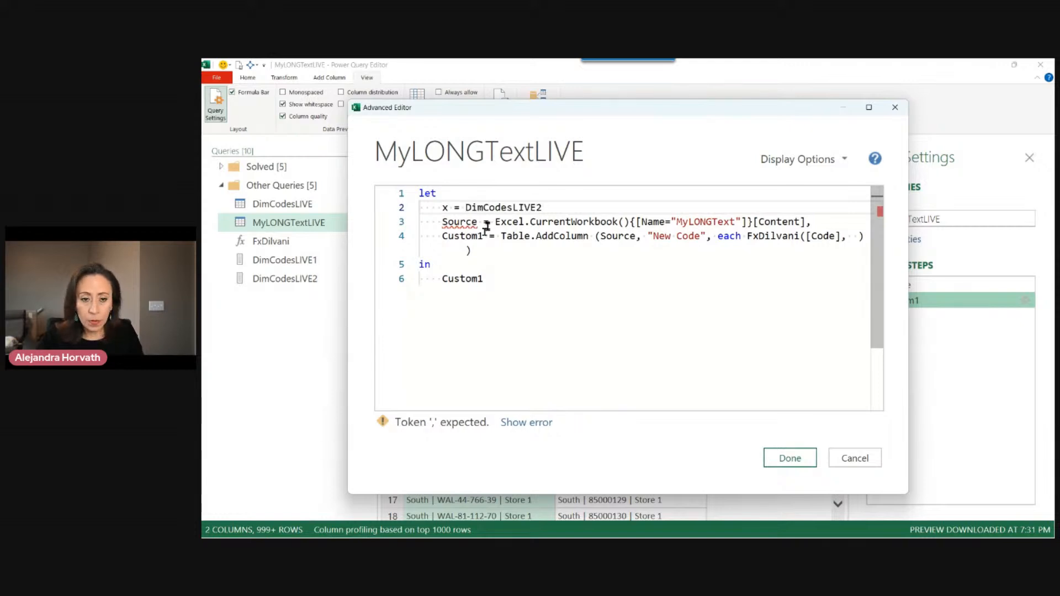
Wrap the value of x in a buffering function so the line reads x = List.Buffer (DimCodesLIVE2), ending with a comma
click(468, 211)
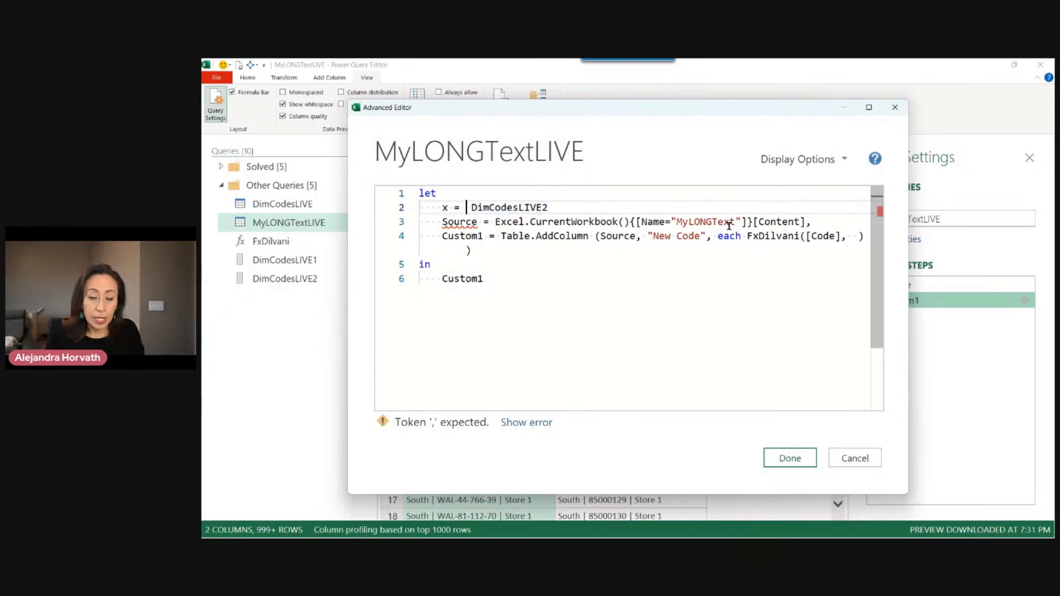
text(List.Buffer )
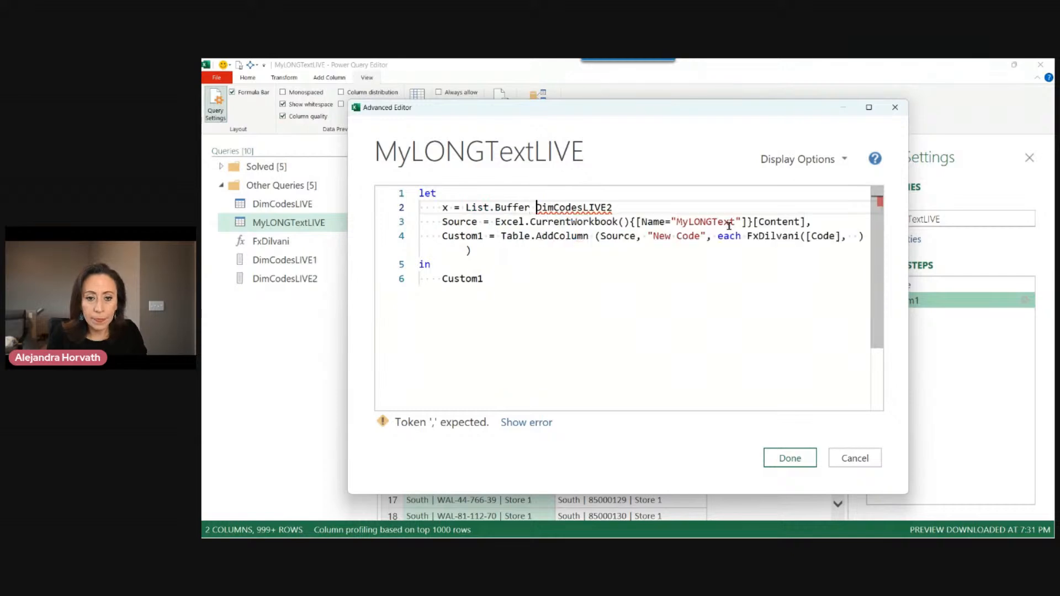
text((DimCodesLIVE2)
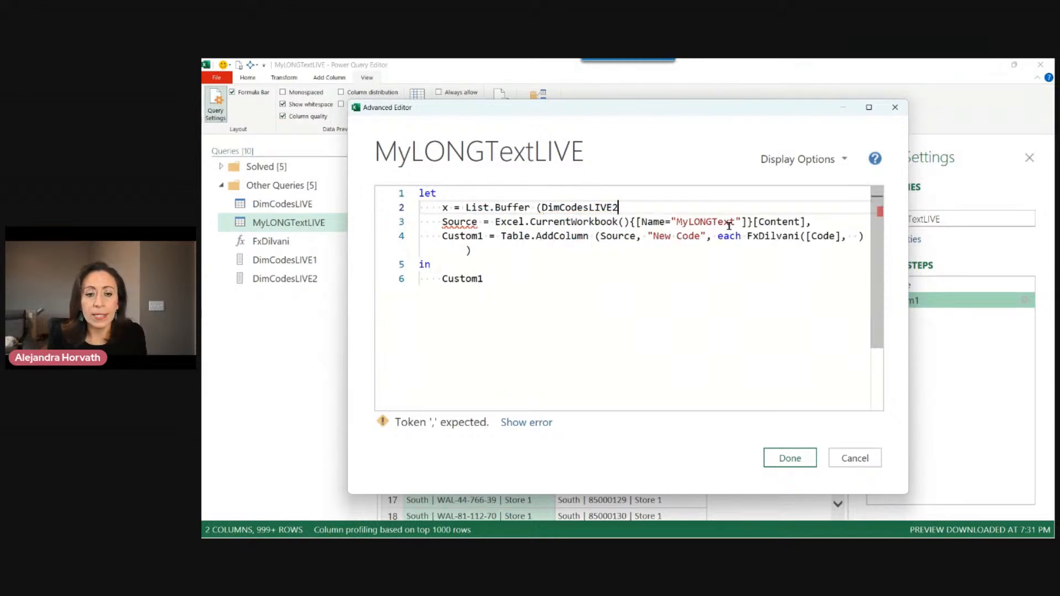
text())
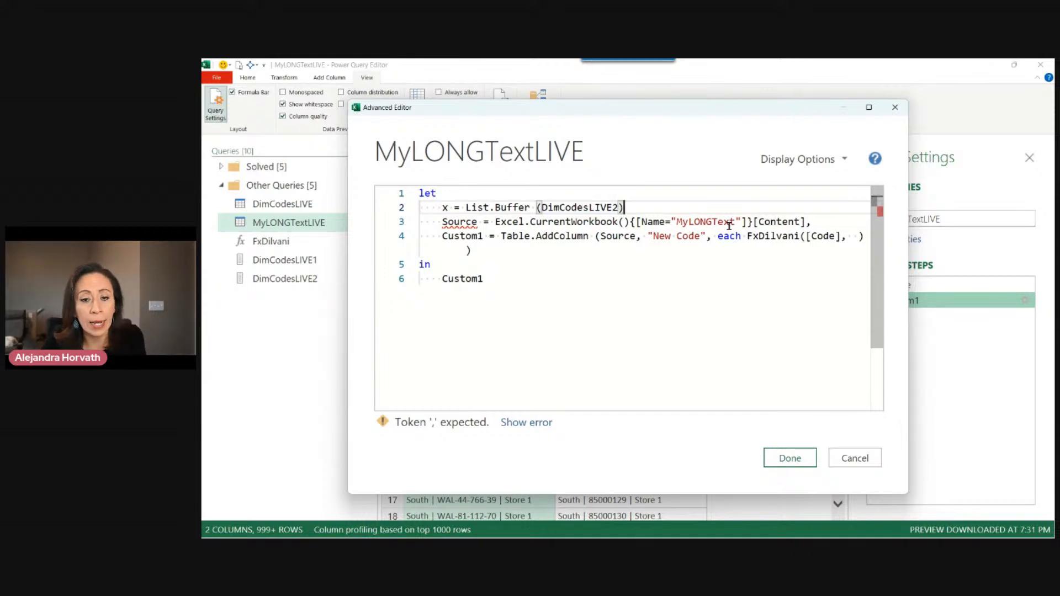
text(,)
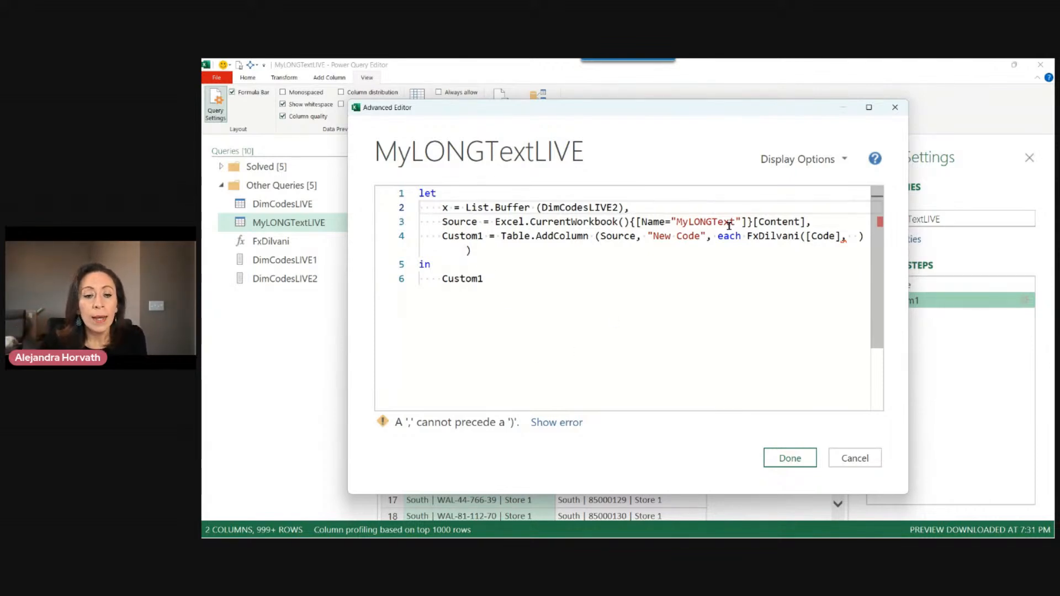
Widen the code window and review the FxDilvani call and its [Code] argument in the Custom1 line
click(466, 251)
click(849, 236)
drag(747, 236, 806, 236)
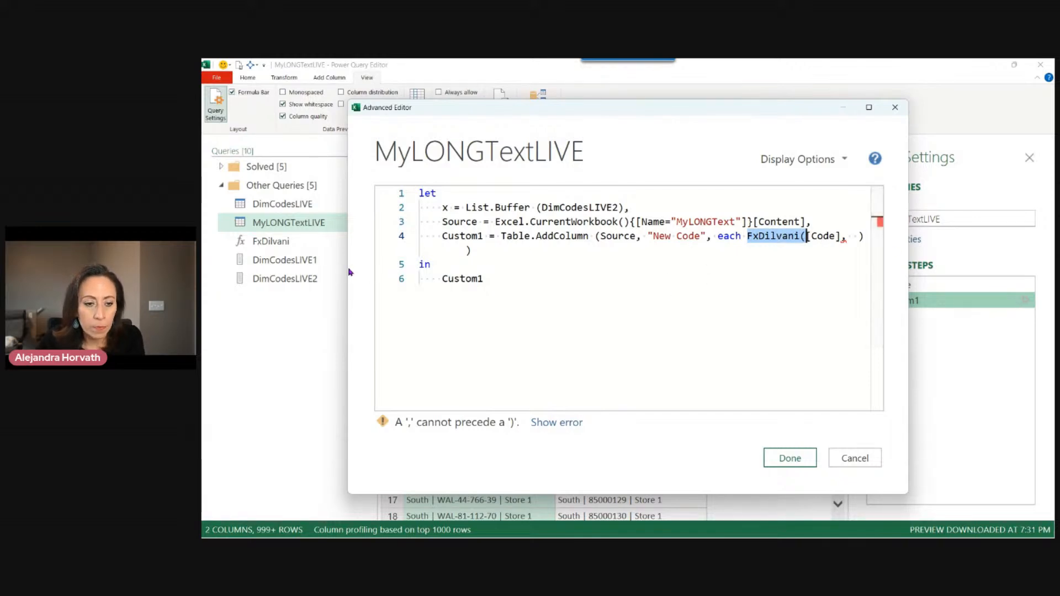
drag(348, 268, 257, 274)
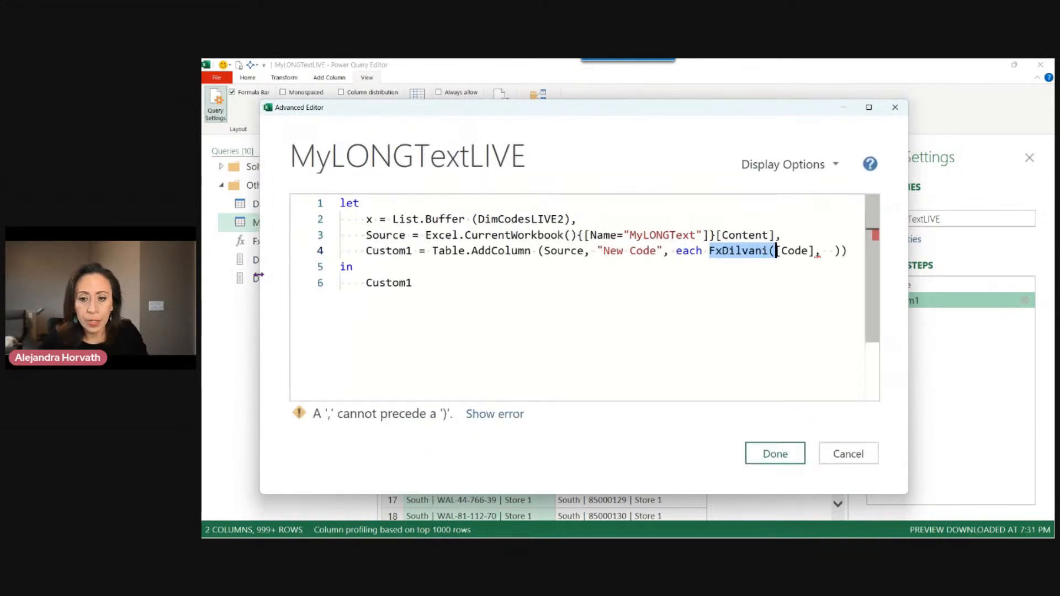
drag(708, 253, 816, 251)
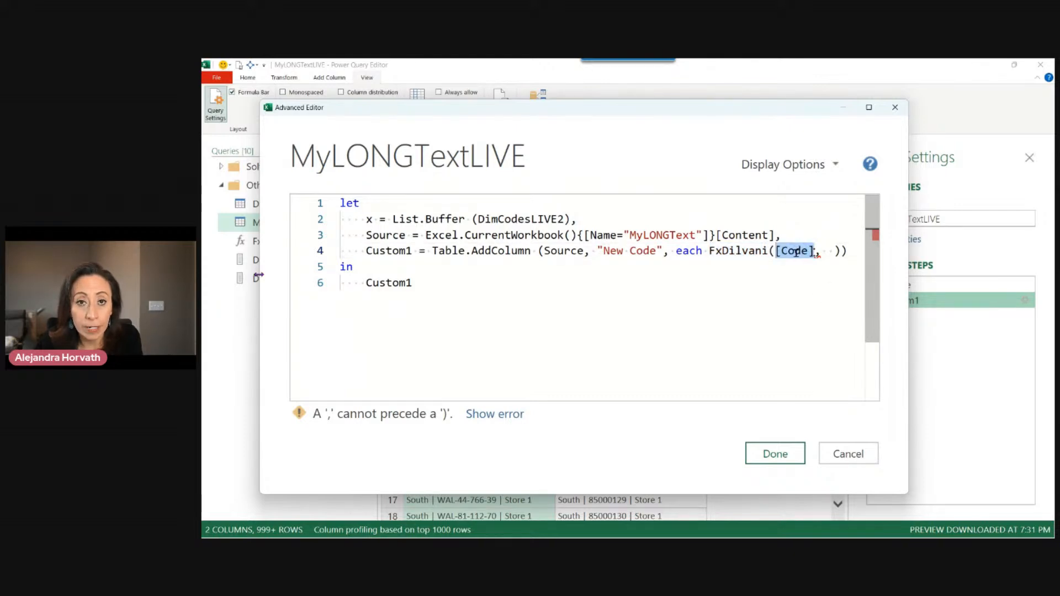
mouse_move(744, 254)
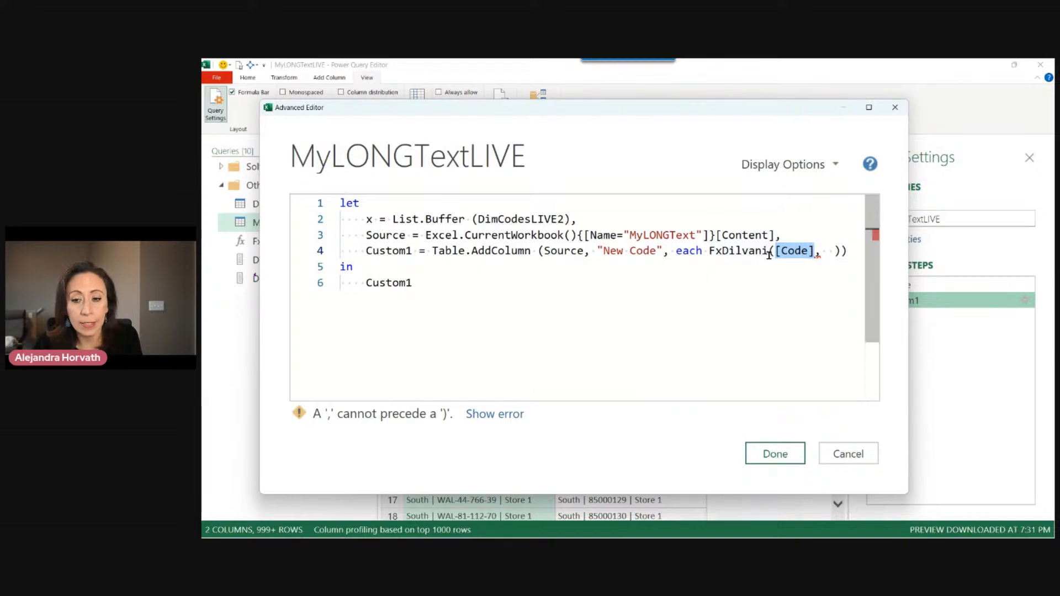
Enter x as the second argument of FxDilvani in the Custom1 line and apply the code
click(825, 249)
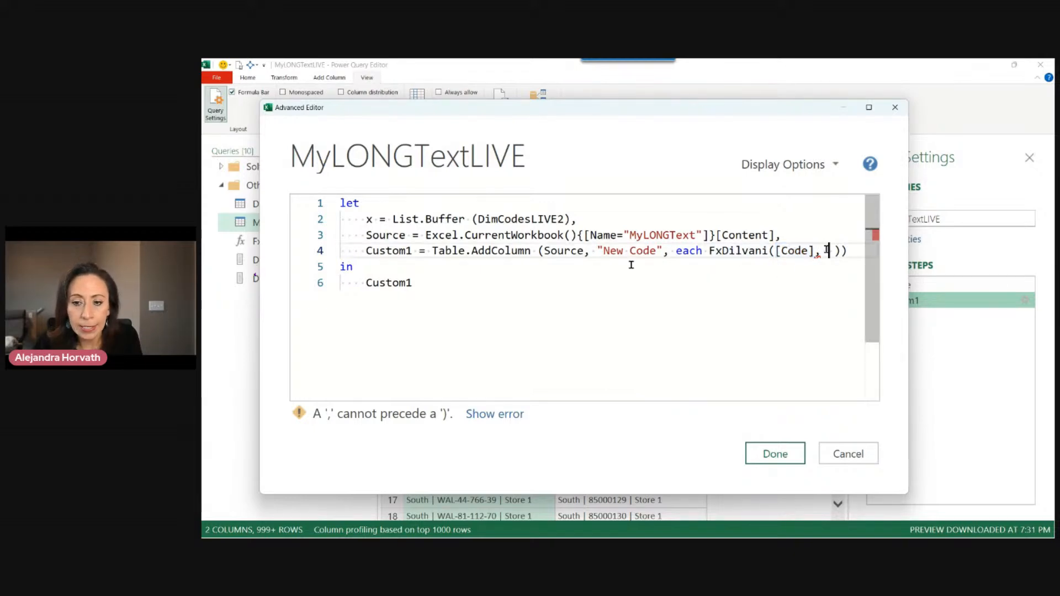
click(368, 220)
double_click(367, 220)
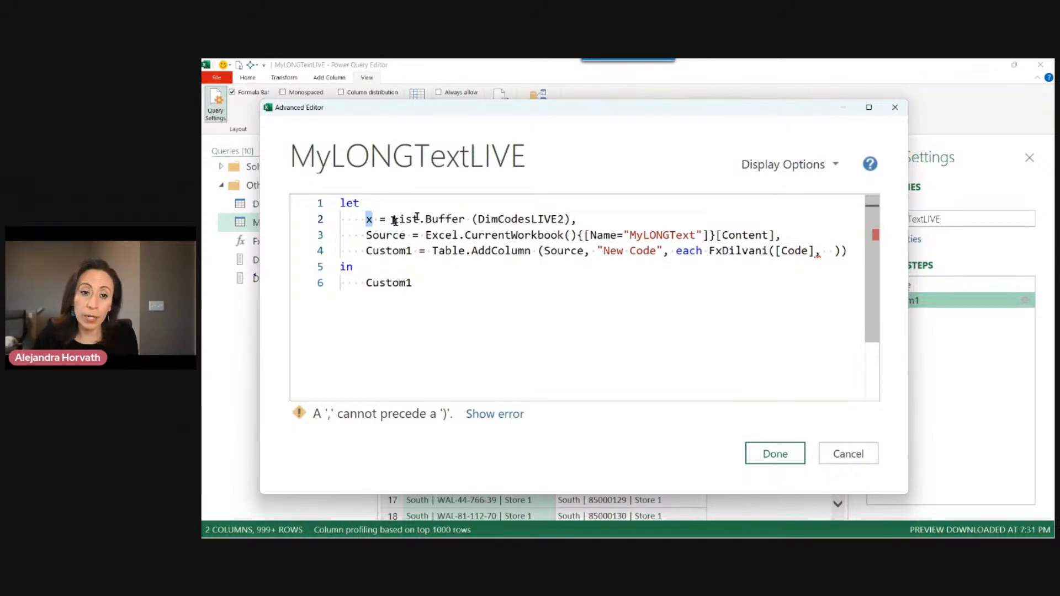
click(828, 251)
text(x)
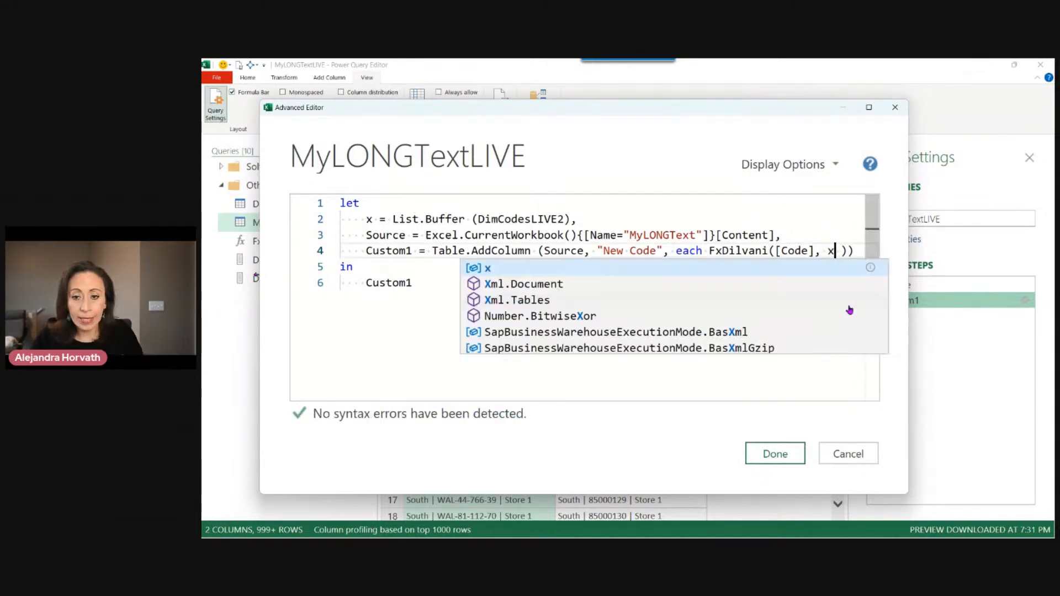
click(424, 352)
click(777, 453)
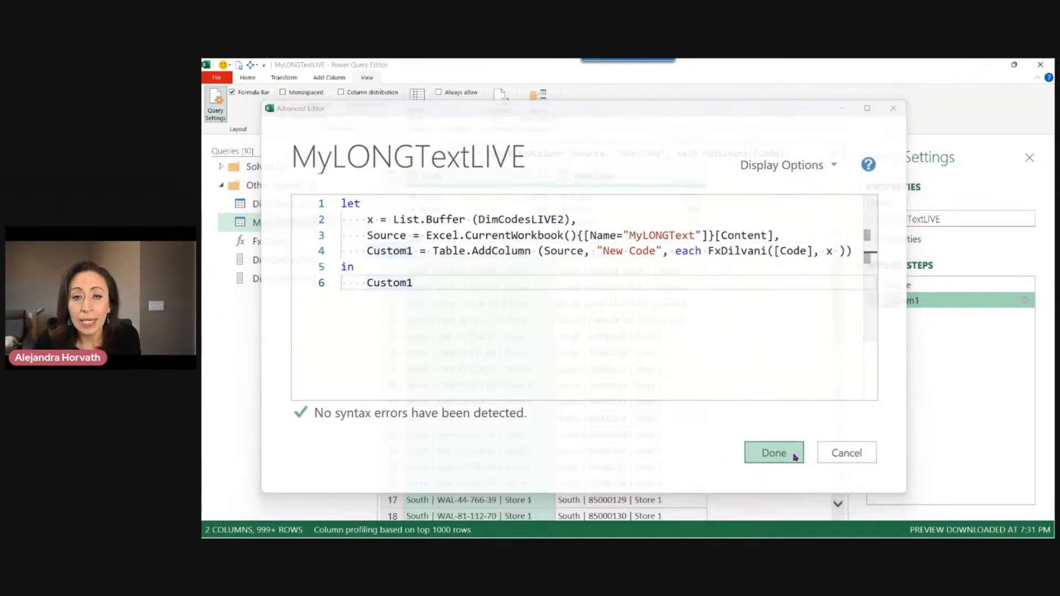
Compare the results of the Source and Custom1 steps in MyLONGTextLIVE
mouse_move(681, 211)
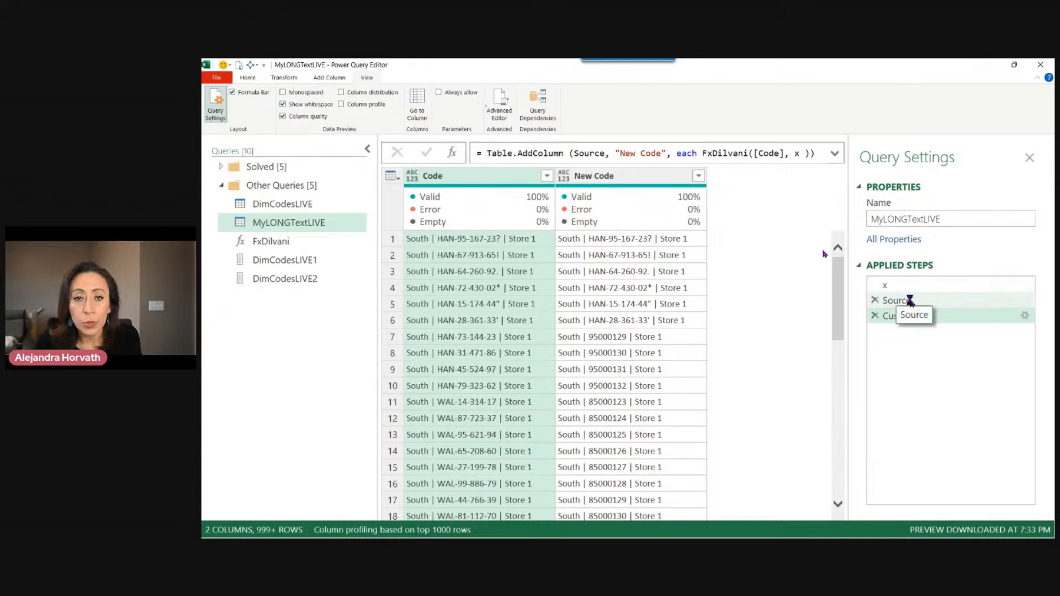
click(895, 301)
click(900, 316)
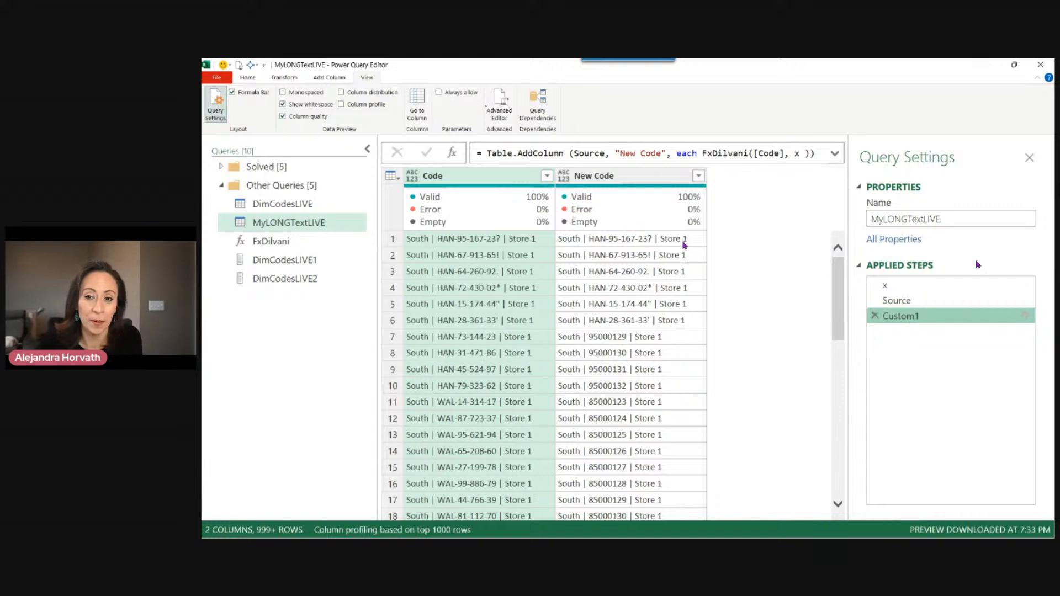
click(939, 302)
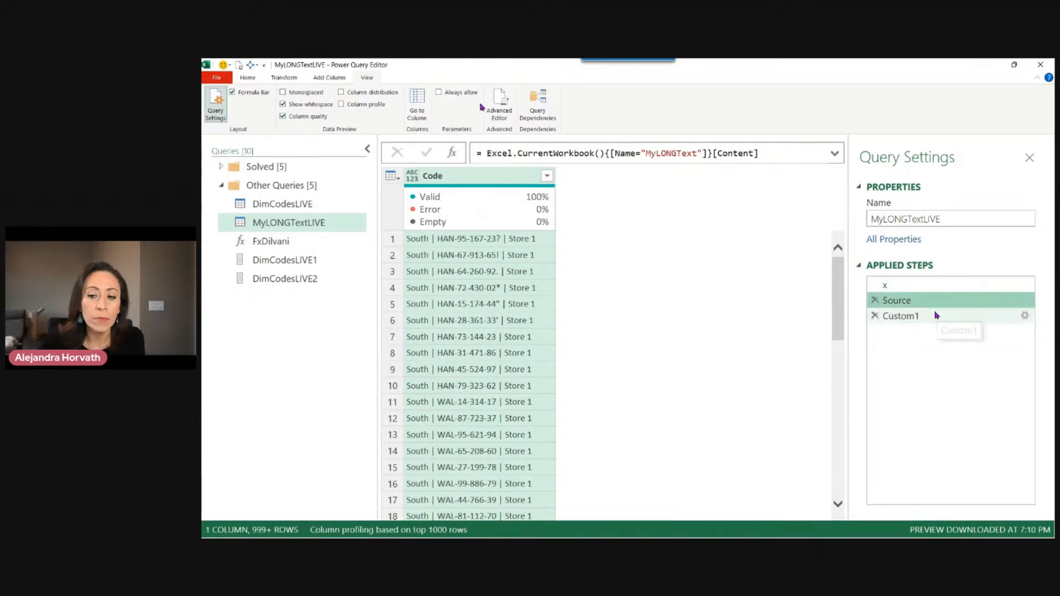
click(934, 315)
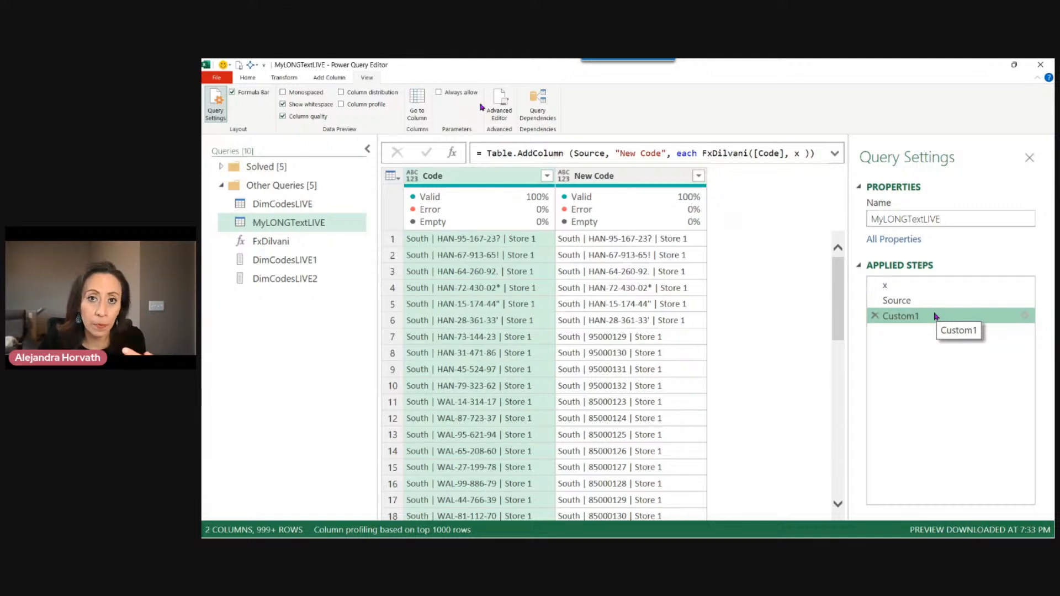
click(932, 301)
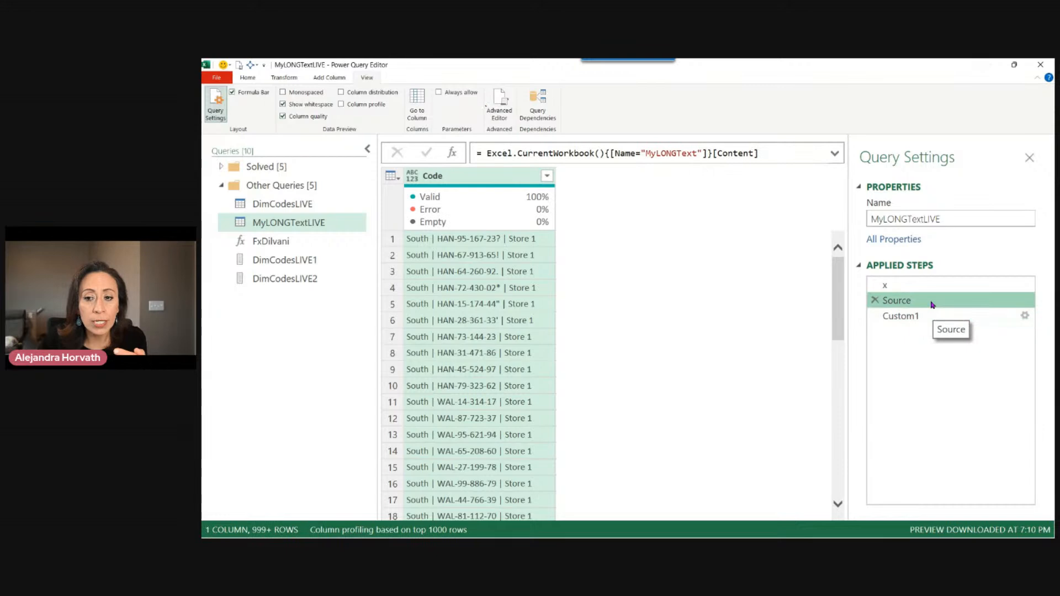
click(926, 314)
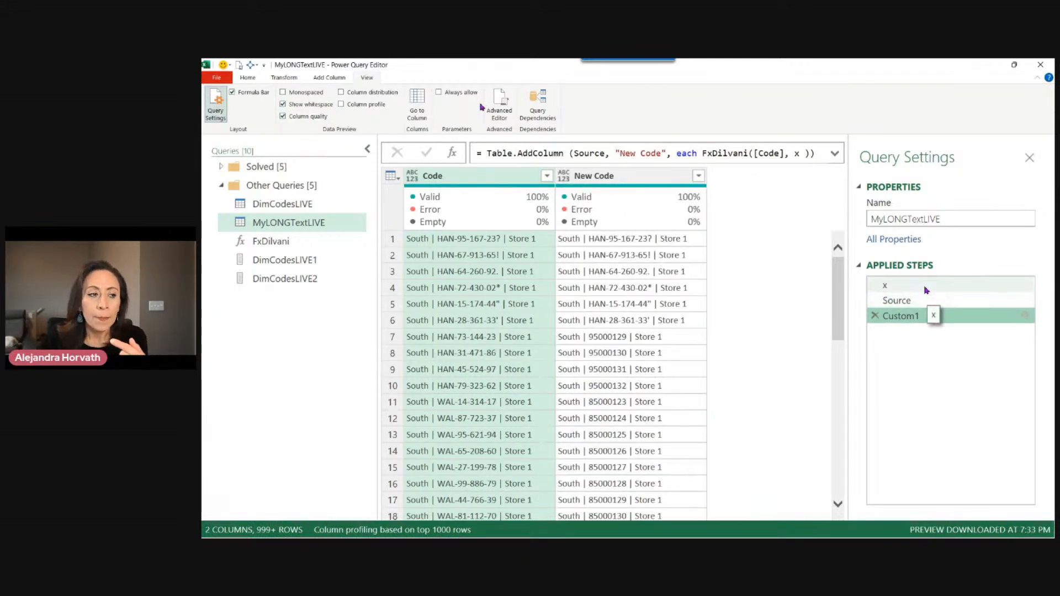
Change the x step's formula to List.Buffer (DimCodesLIVE1), review its function and list argument, and return to the Custom1 step
click(926, 287)
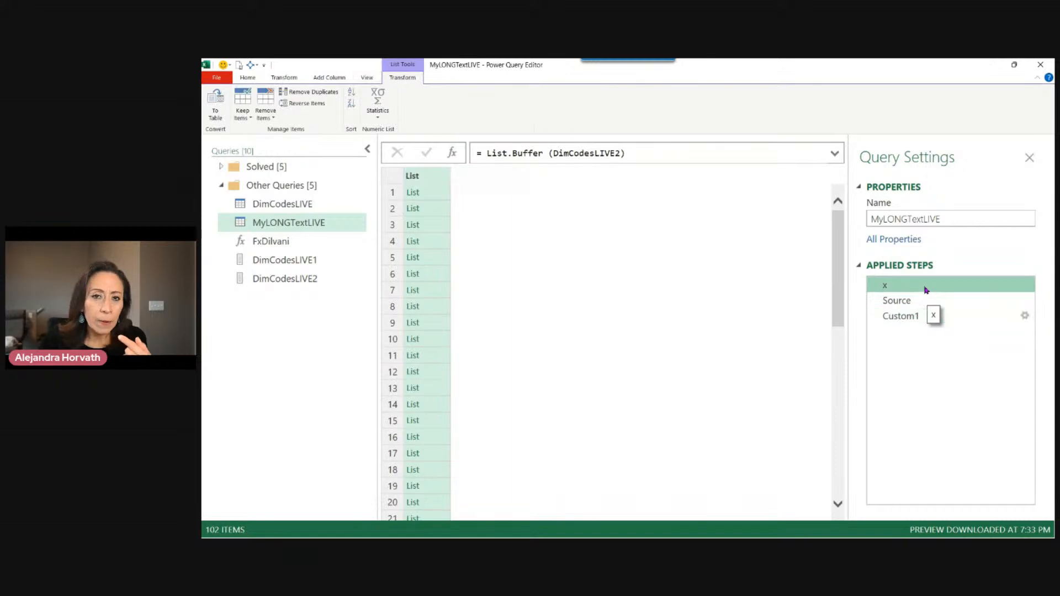
click(624, 153)
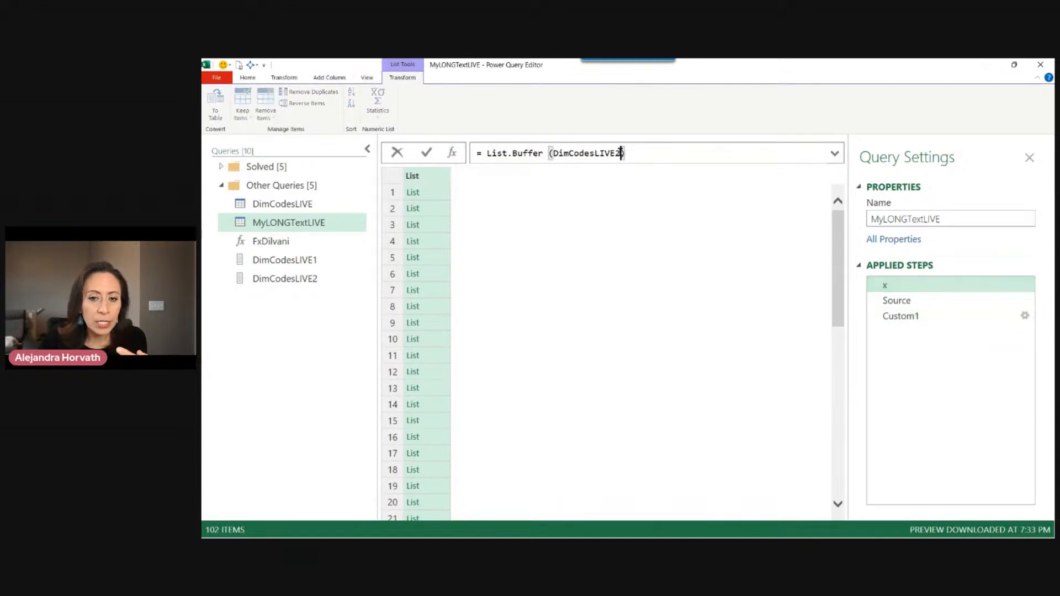
key(Left)
key(BackSpace)
text(1)
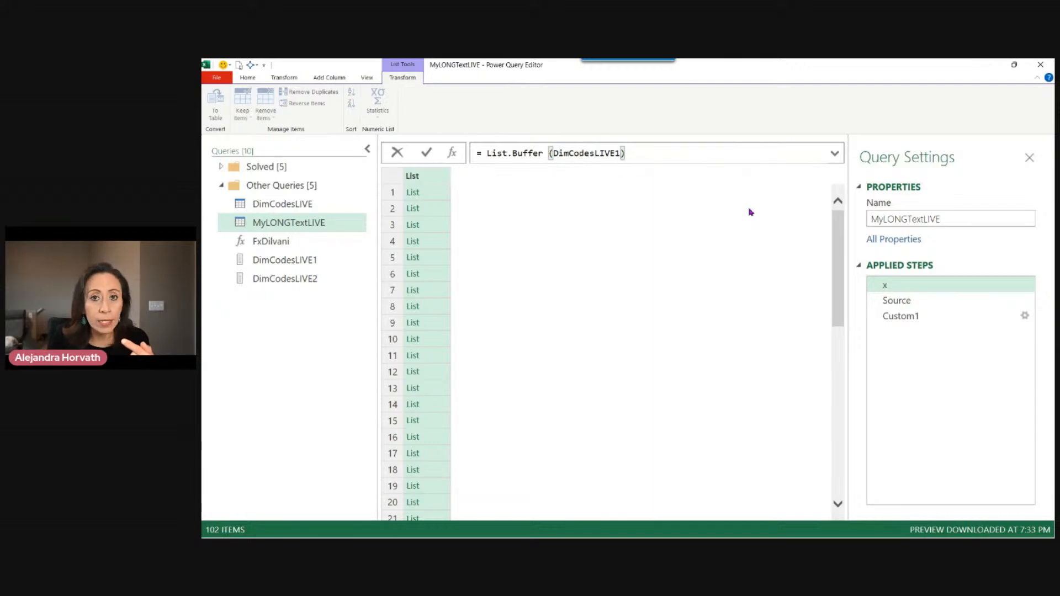
drag(487, 153, 544, 152)
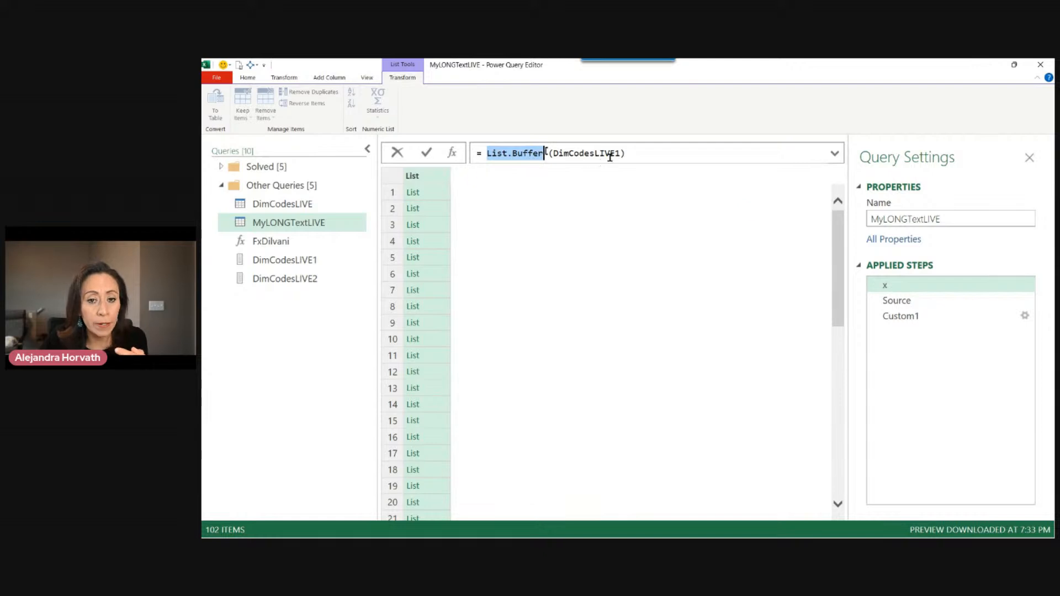
drag(621, 153, 552, 153)
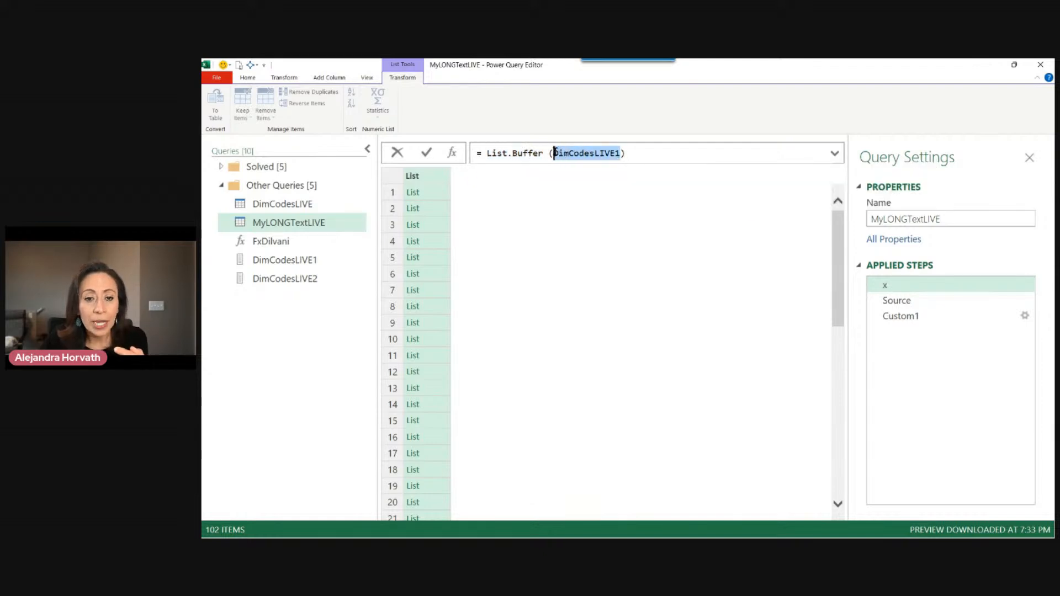
double_click(930, 318)
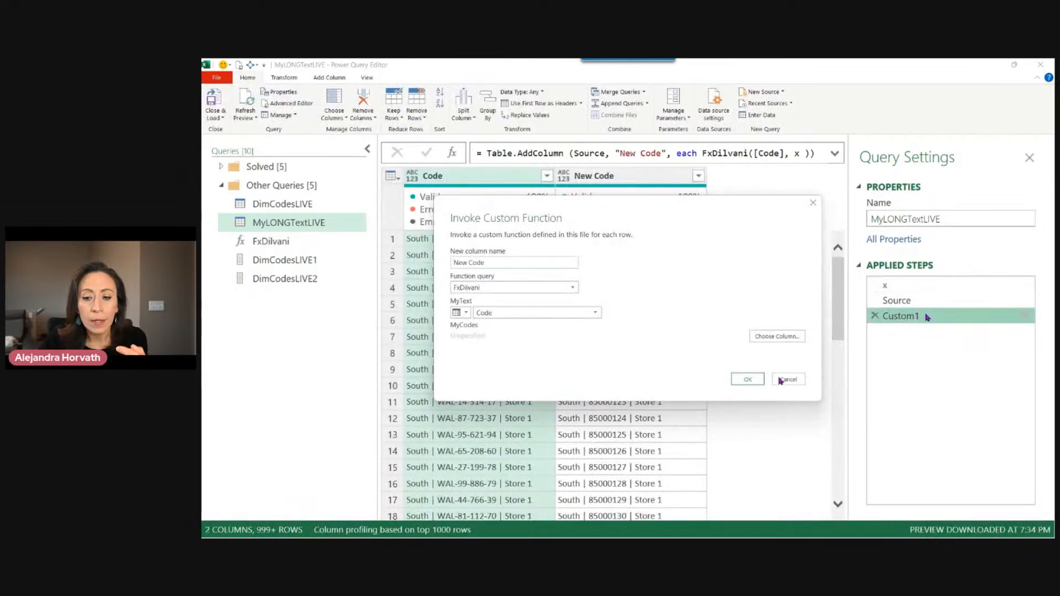
Review the Invoke Custom Function settings of the Custom1 step and close them without changes
click(780, 378)
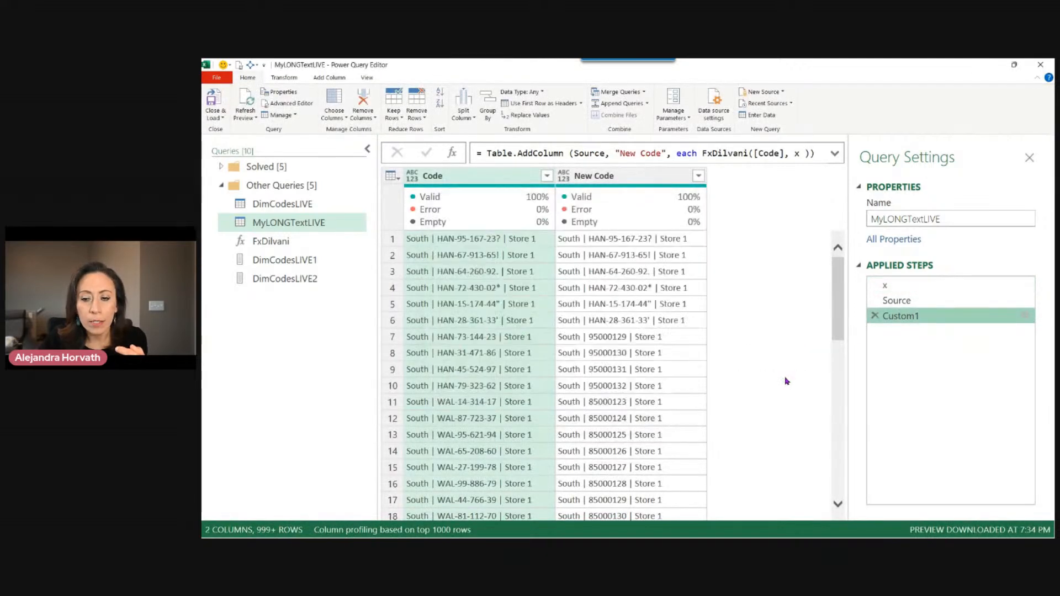
click(1027, 316)
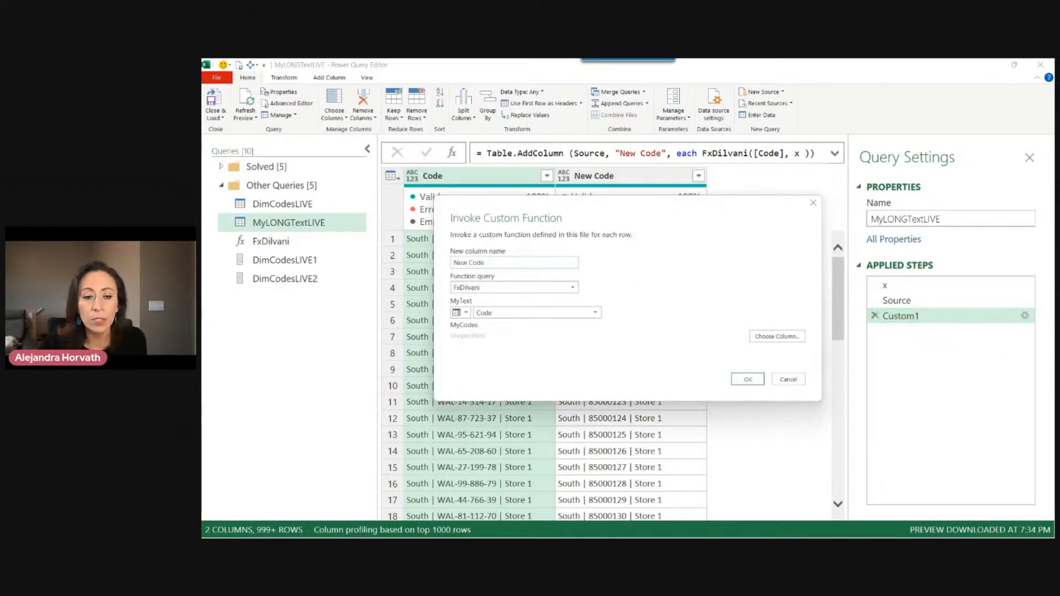
click(788, 379)
Compare the data in the Source step with the New Code column in the Custom1 step
click(897, 301)
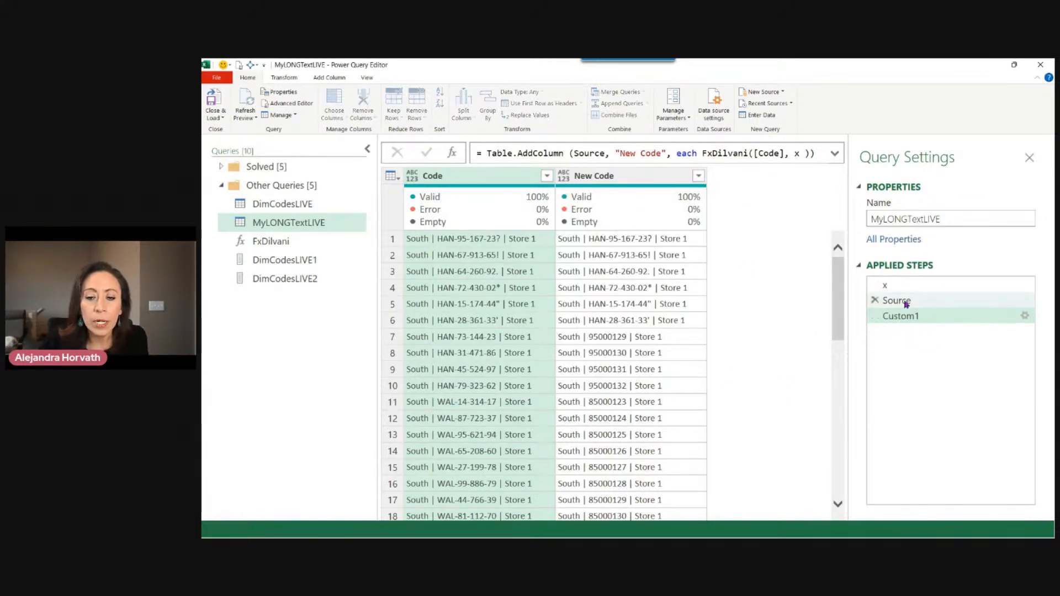
click(911, 317)
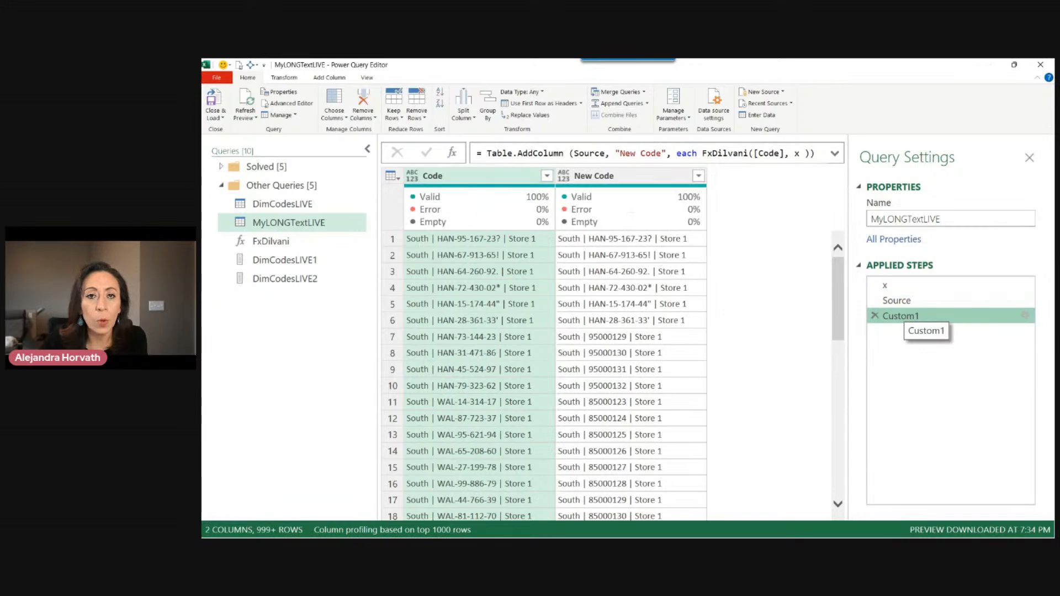
click(927, 303)
click(921, 317)
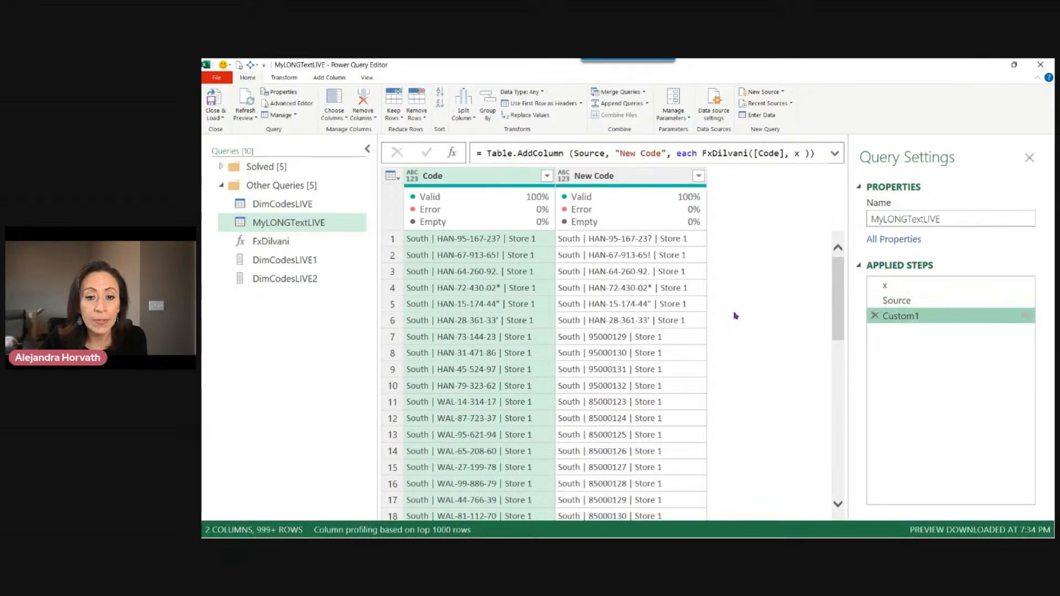
mouse_move(671, 211)
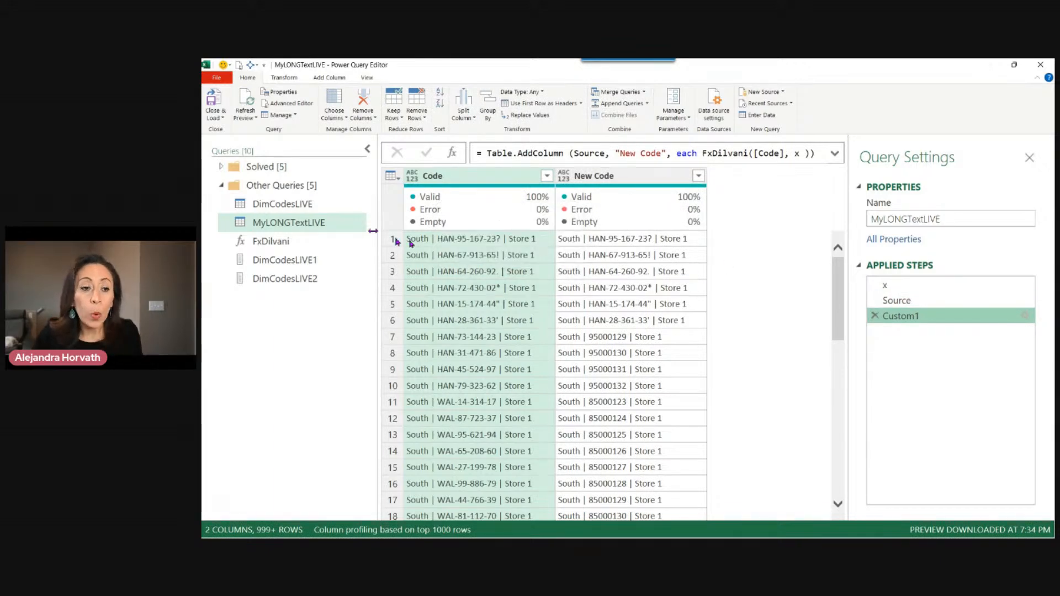
Check the DimCodesLIVE1 and DimCodesLIVE2 lists, return to MyLONGTextLIVE and reload its Custom1 step from Source
click(301, 262)
click(303, 279)
click(305, 262)
click(312, 223)
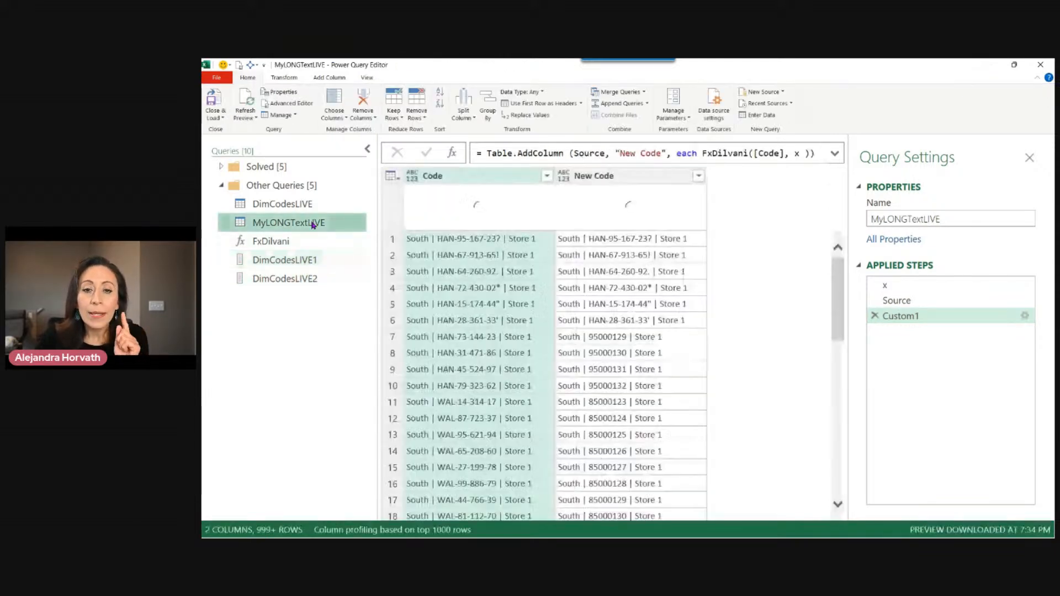
click(920, 302)
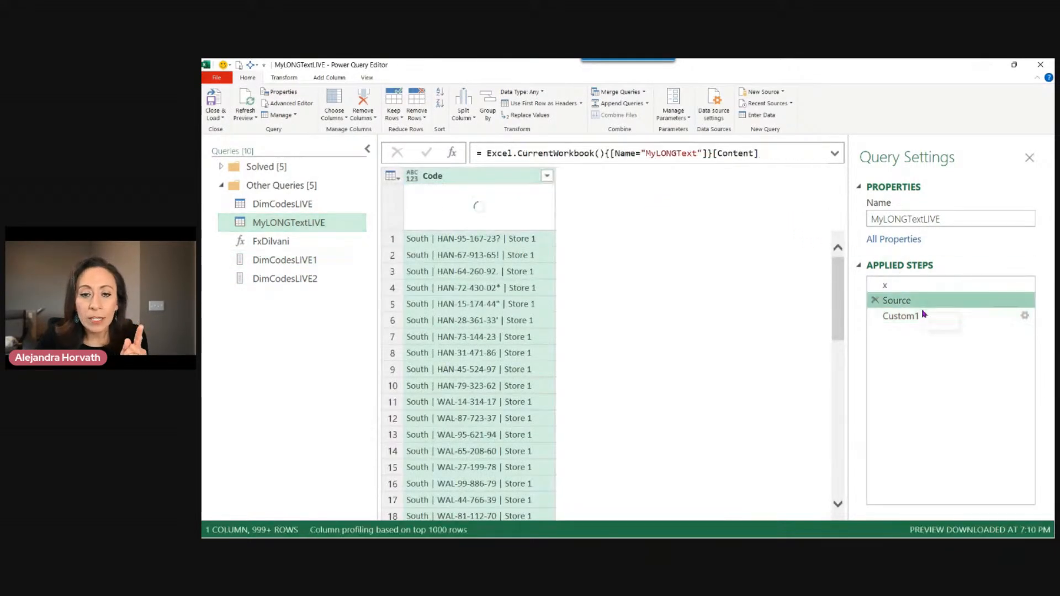
click(921, 317)
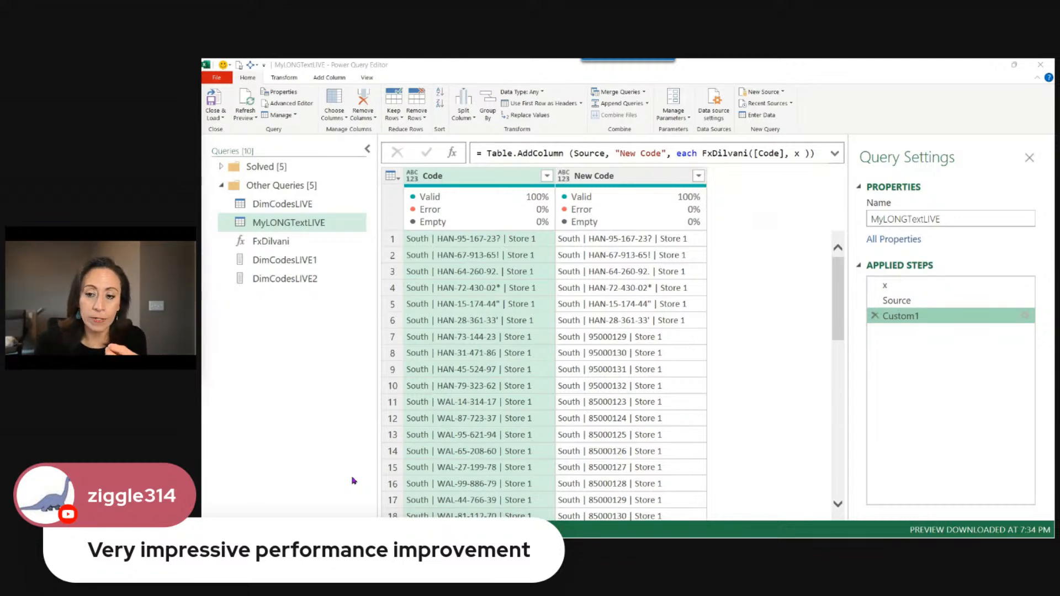
Review the buffered list in the x step and the x argument in the Custom1 formula
click(925, 287)
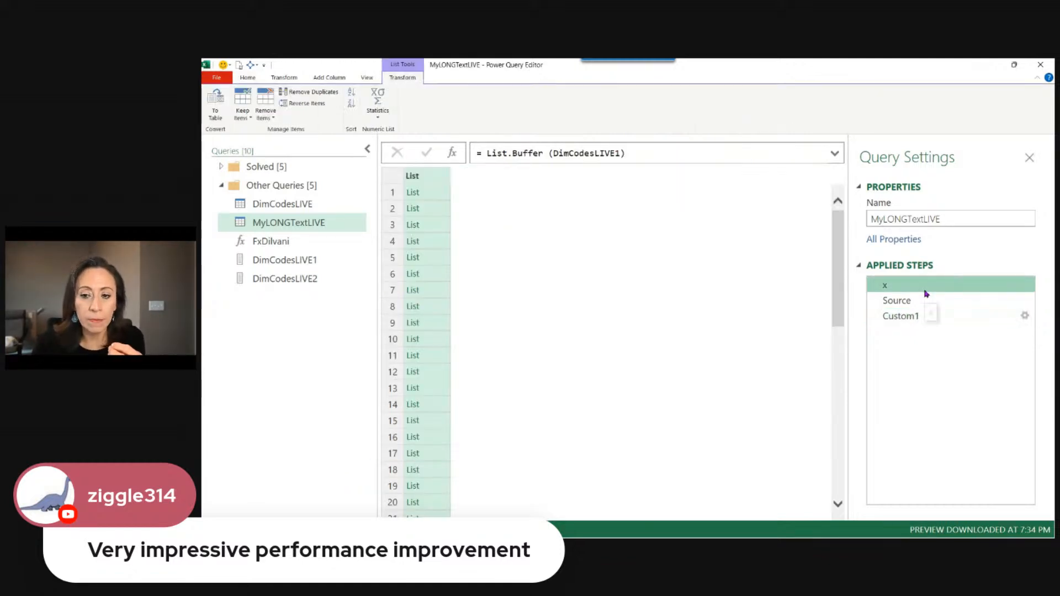
click(922, 315)
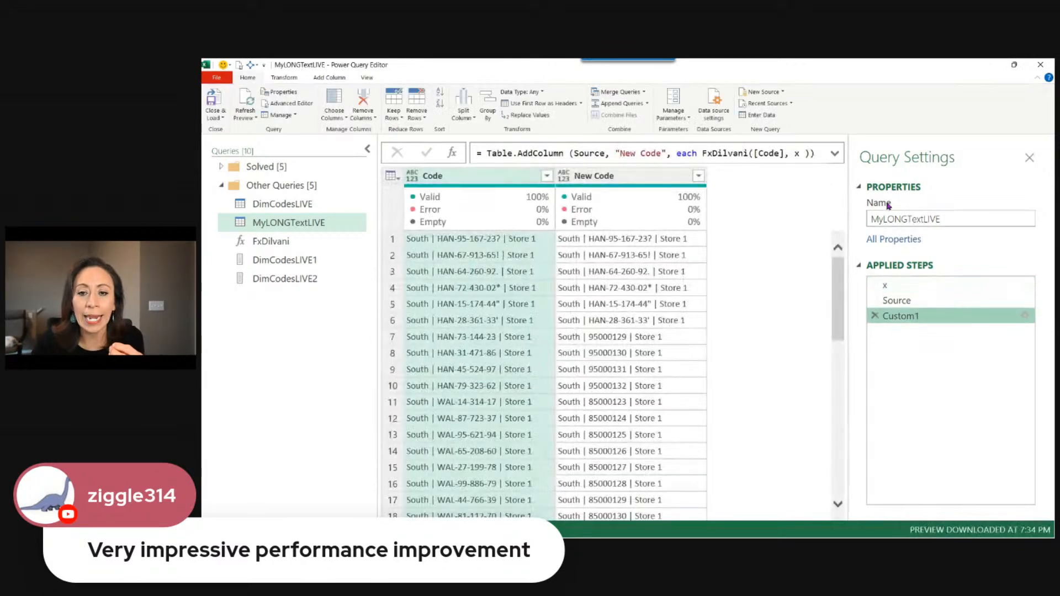
click(796, 152)
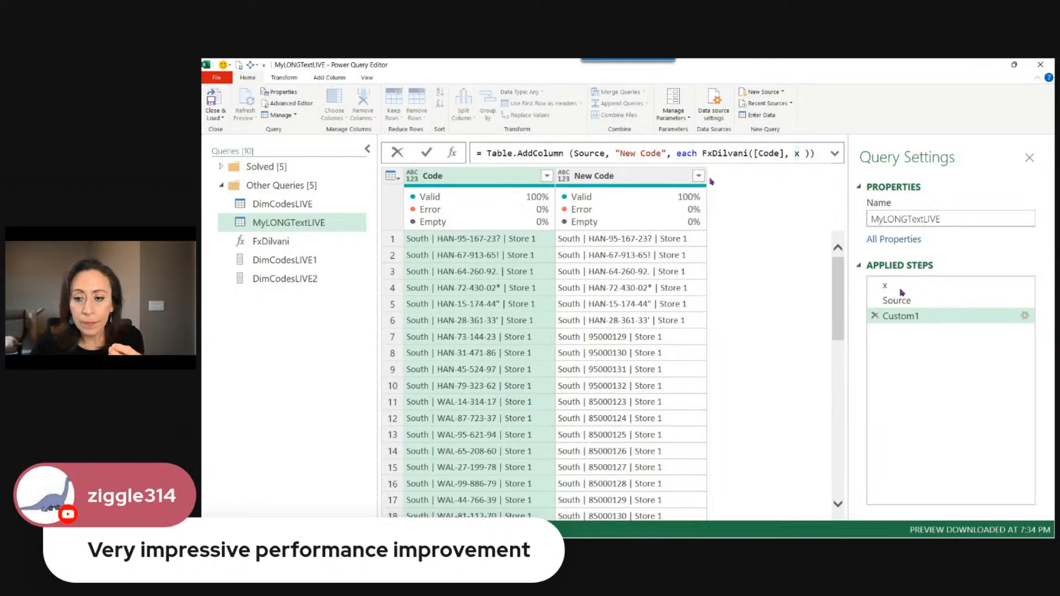
click(908, 314)
Copy the expression List.Buffer (DimCodesLIVE1) from the x step's formula
click(902, 286)
drag(664, 161, 488, 154)
key(ctrl+c)
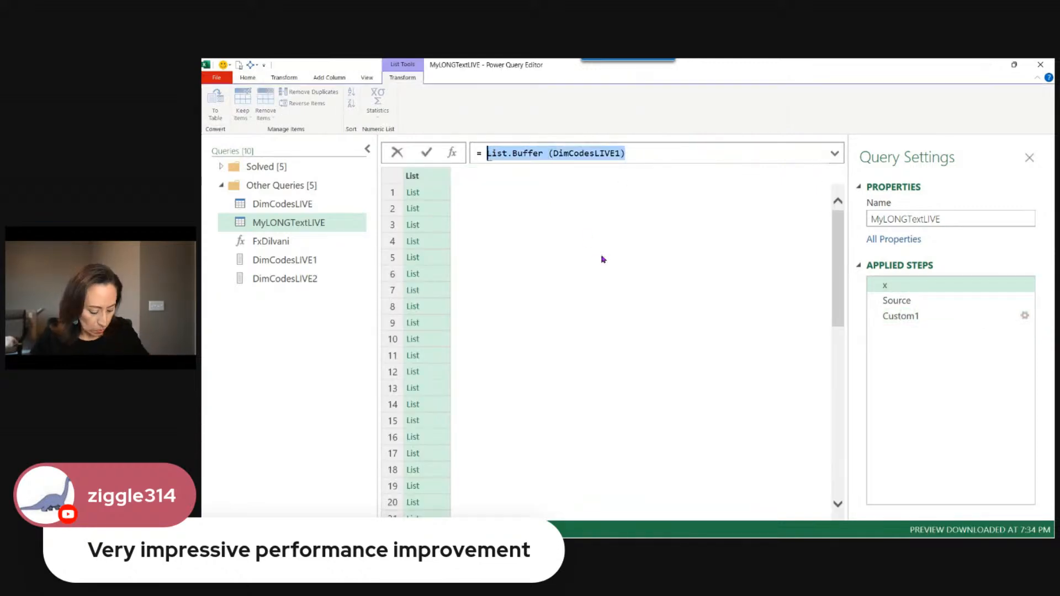
Replace the x argument of FxDilvani in the Custom1 formula with List.Buffer (DimCodesLIVE1) and apply it
click(929, 310)
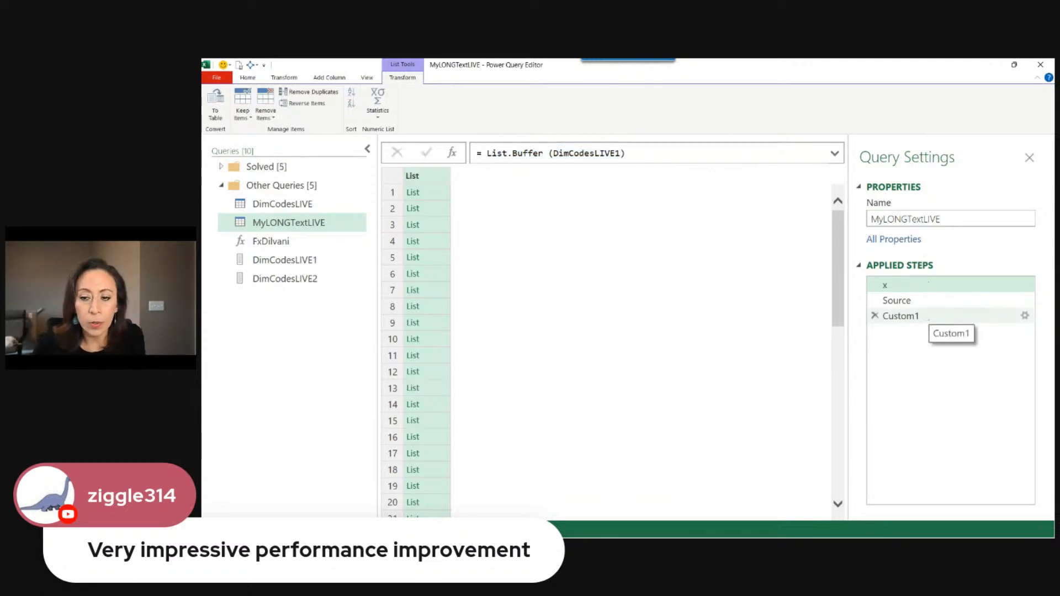
click(835, 153)
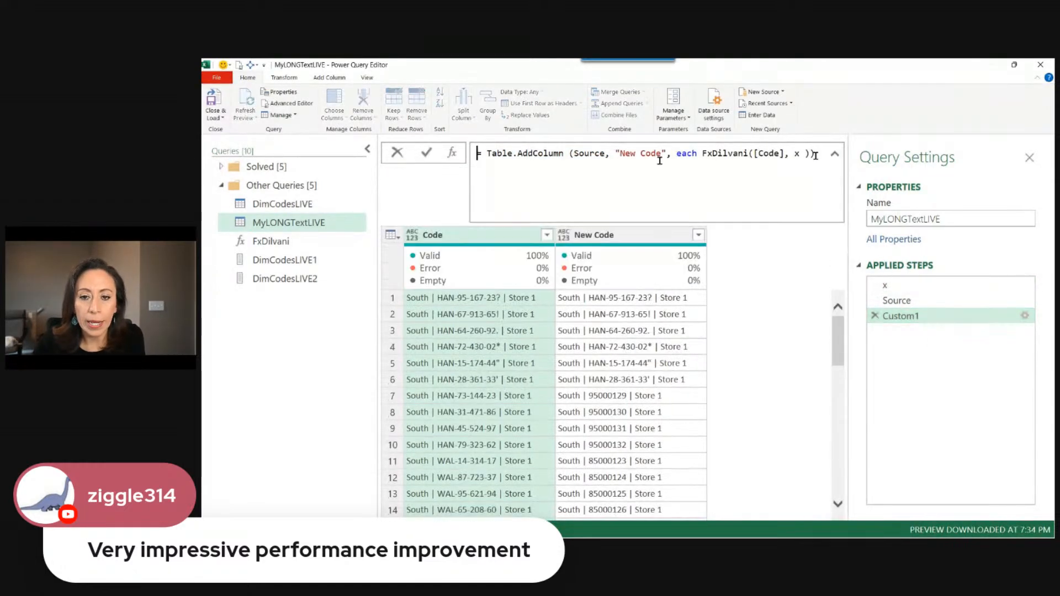
click(368, 151)
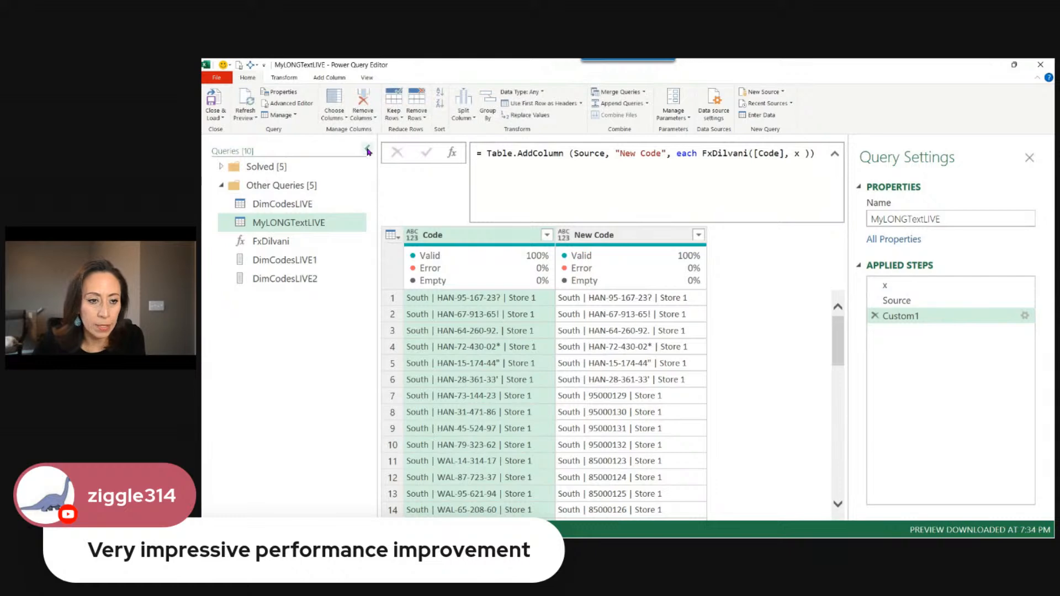
click(368, 150)
click(561, 152)
drag(561, 153, 598, 153)
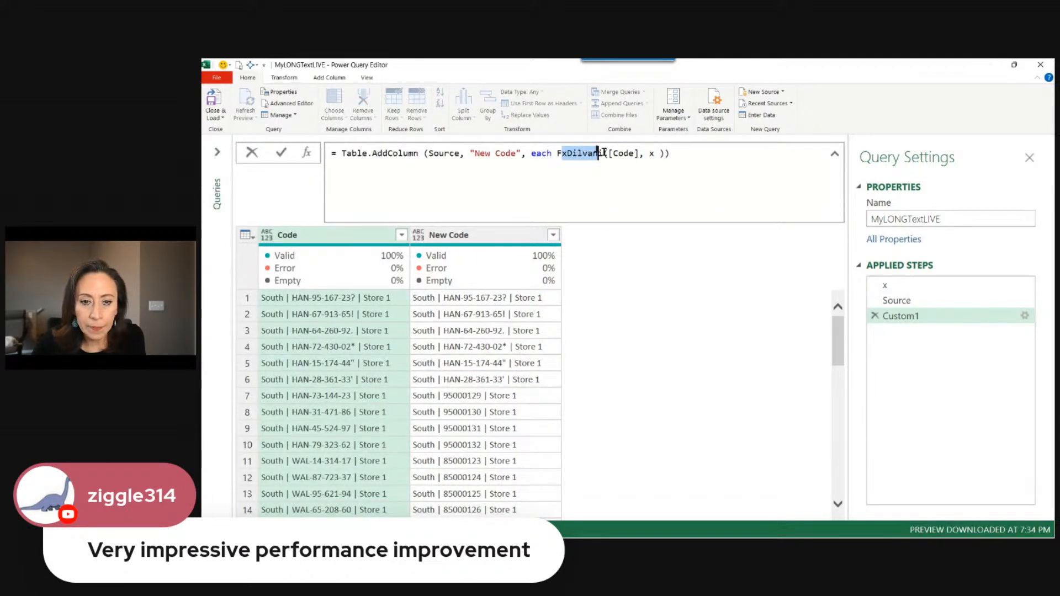
double_click(652, 153)
key(BackSpace)
key(ctrl+v)
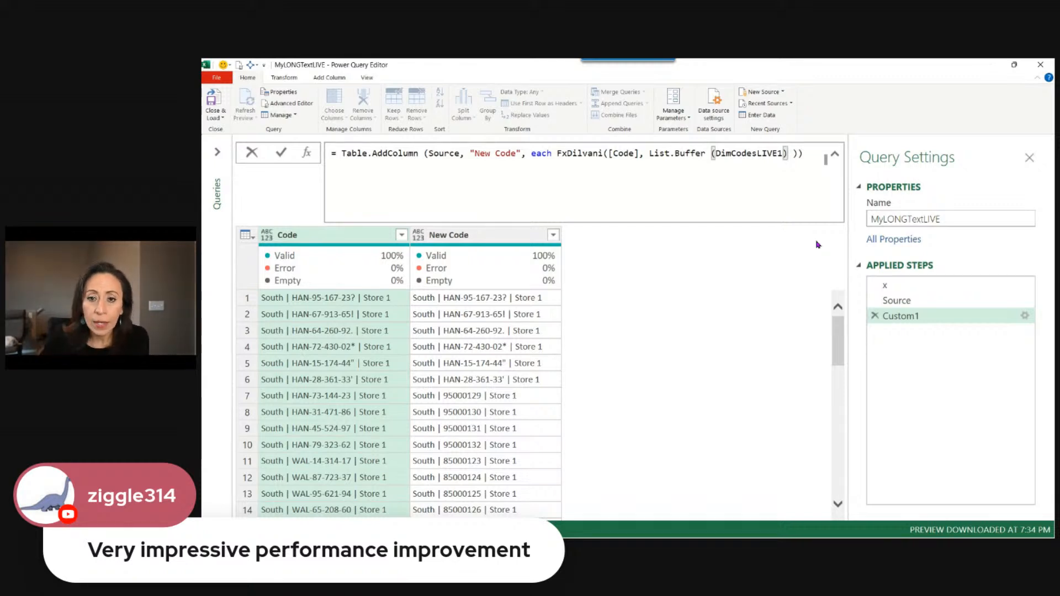
key(Return)
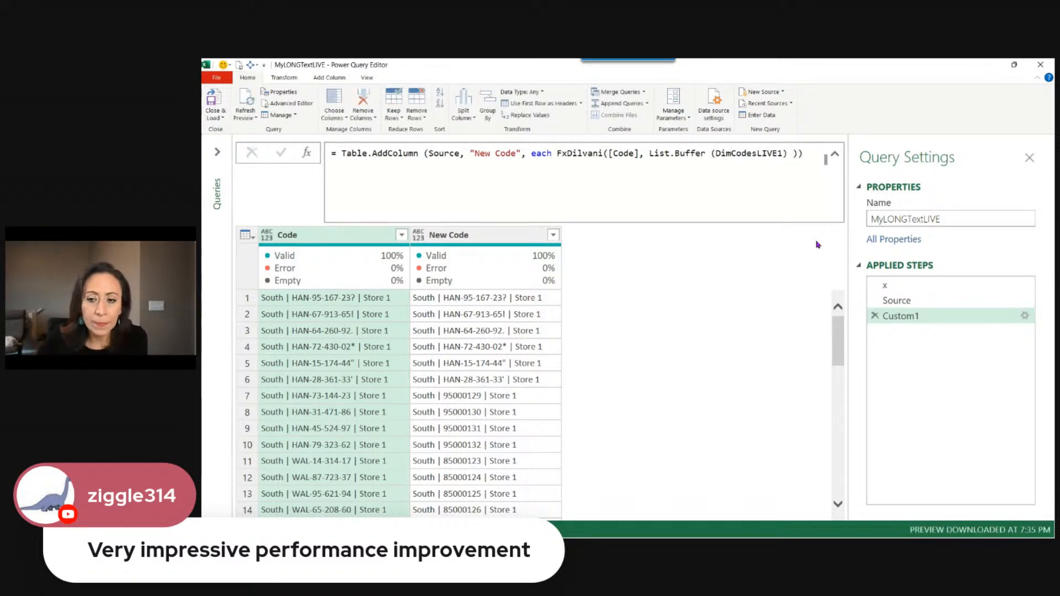
Switch between Source and Custom1 to check how the step loads with List.Buffer placed directly in the FxDilvani call
click(899, 300)
click(918, 316)
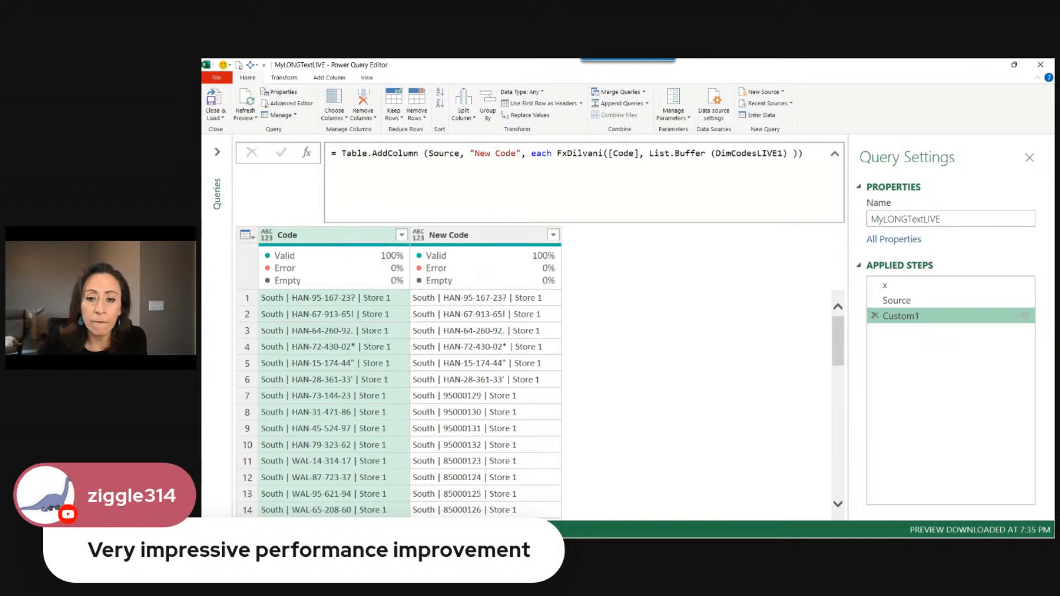
click(835, 155)
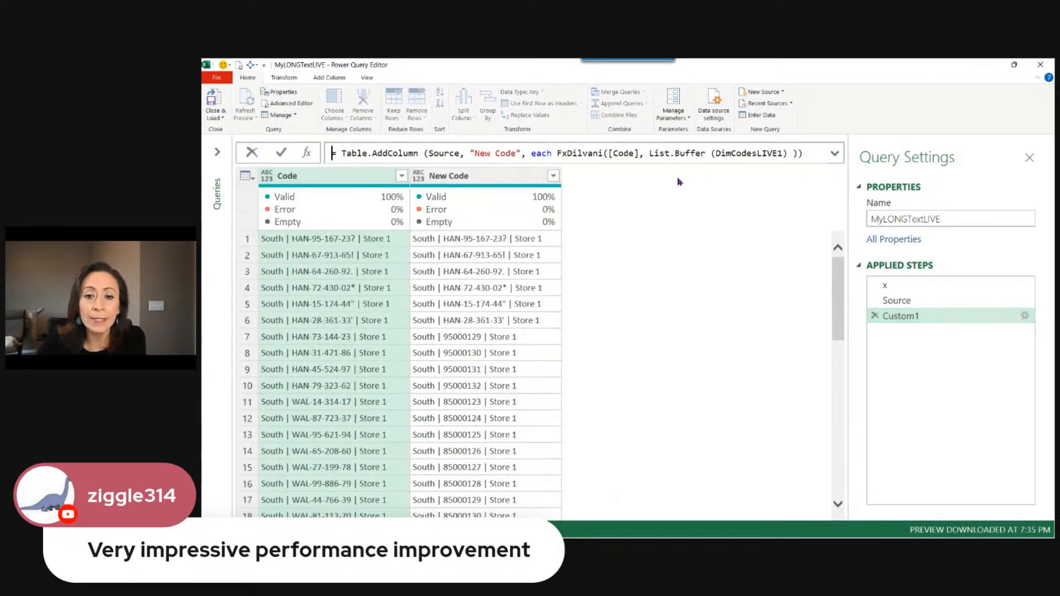
key(alt+Tab)
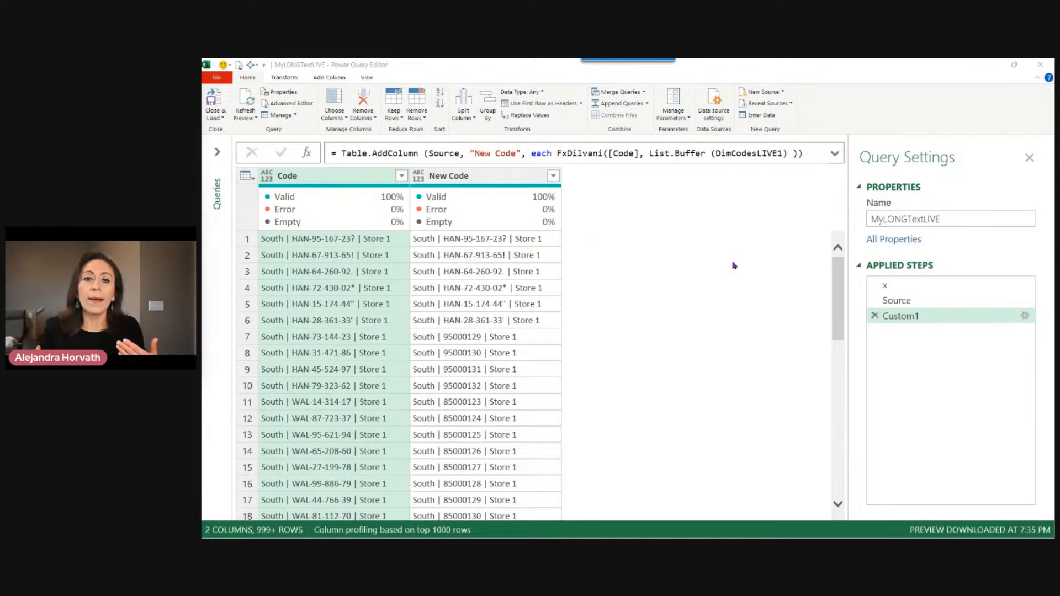
click(912, 302)
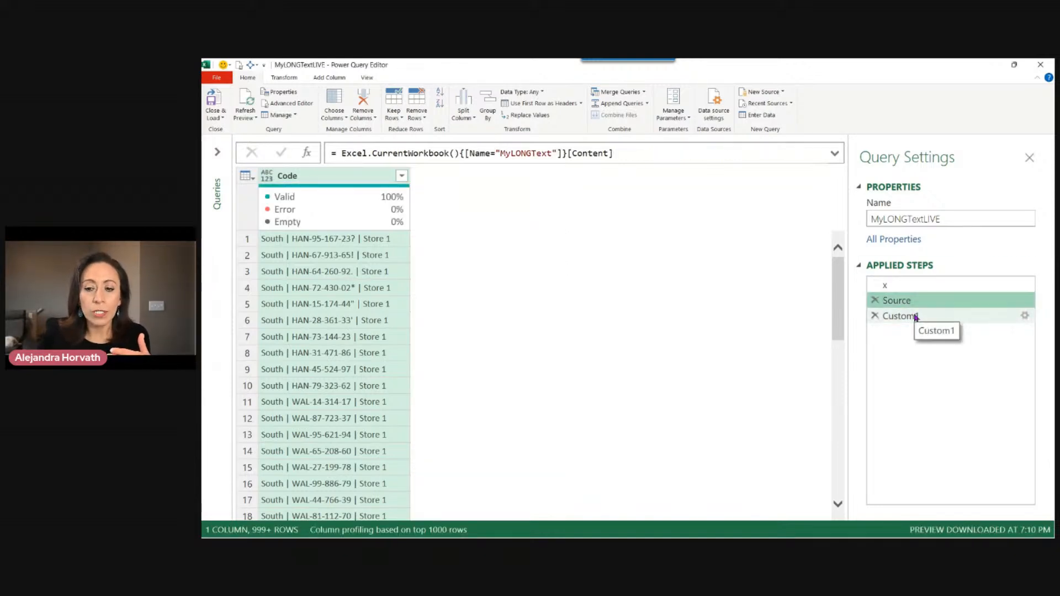
click(923, 316)
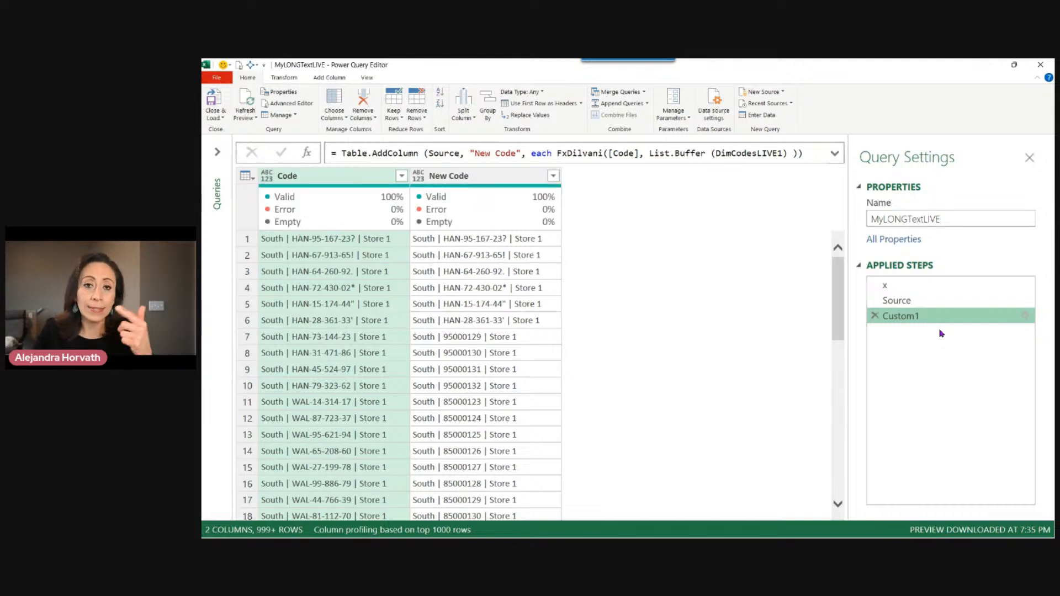
Replace List.Buffer (DimCodesLIVE1) in the Custom1 formula with x and apply it
drag(651, 153, 786, 156)
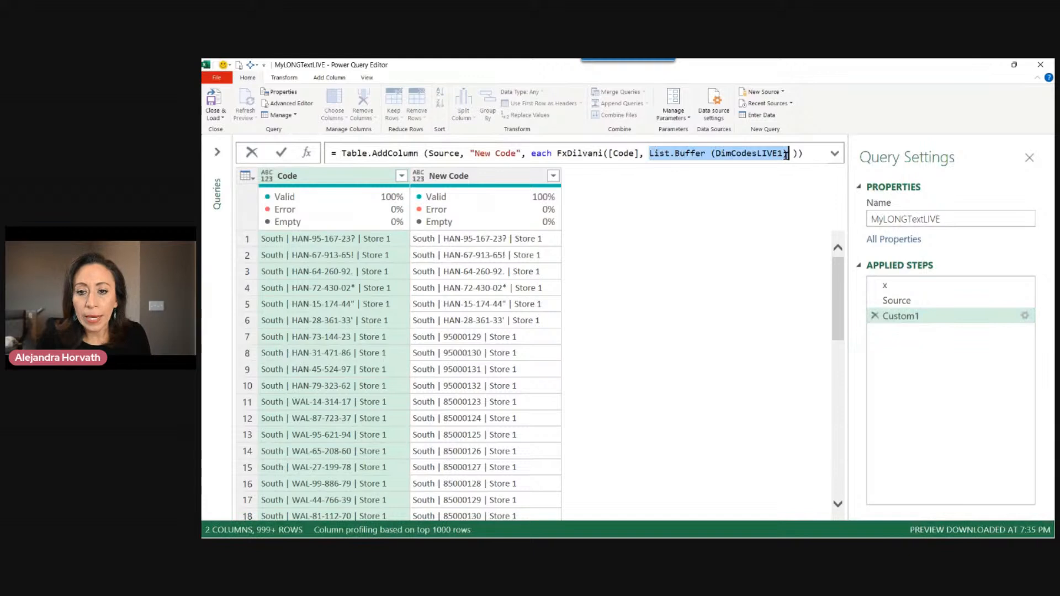
key(BackSpace)
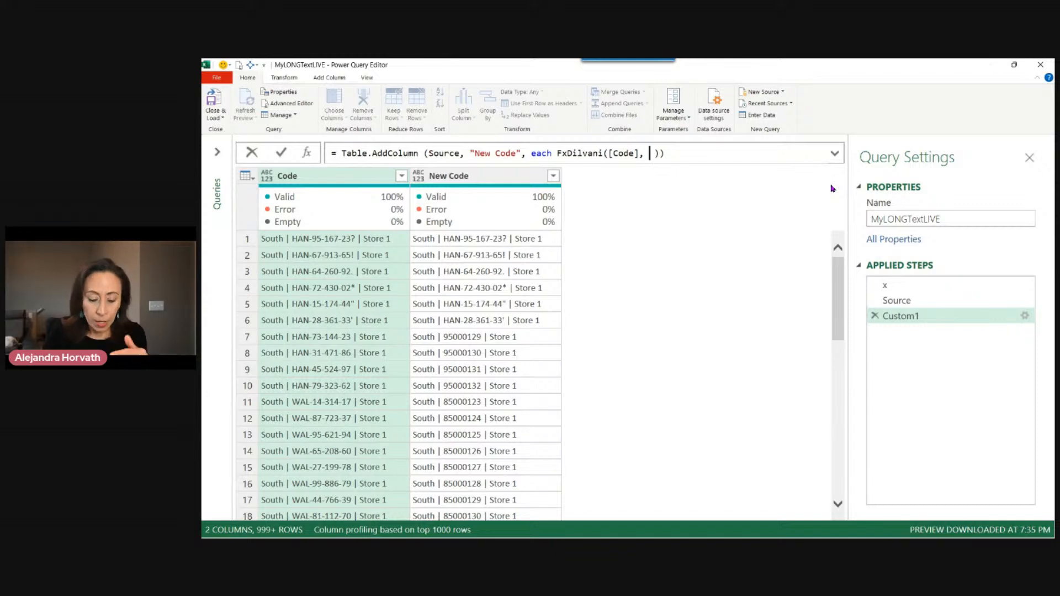
text(x)
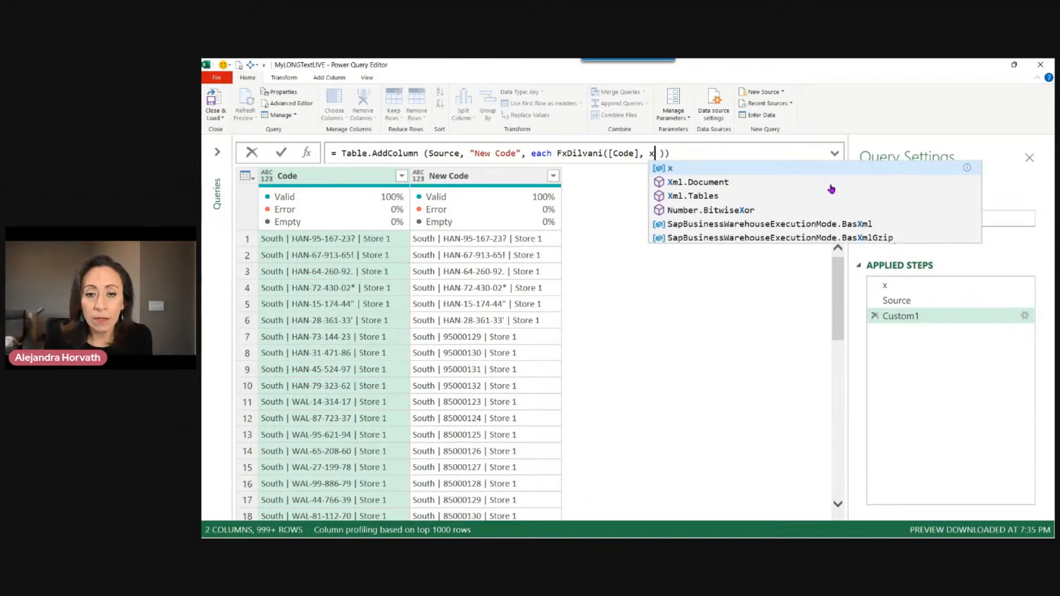
key(Escape)
key(End)
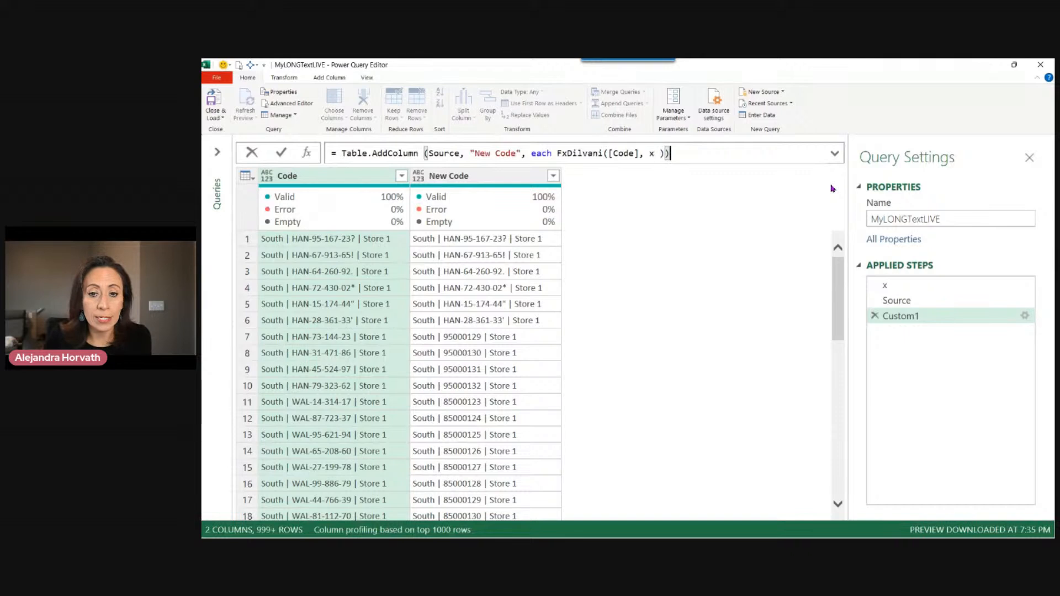
key(Return)
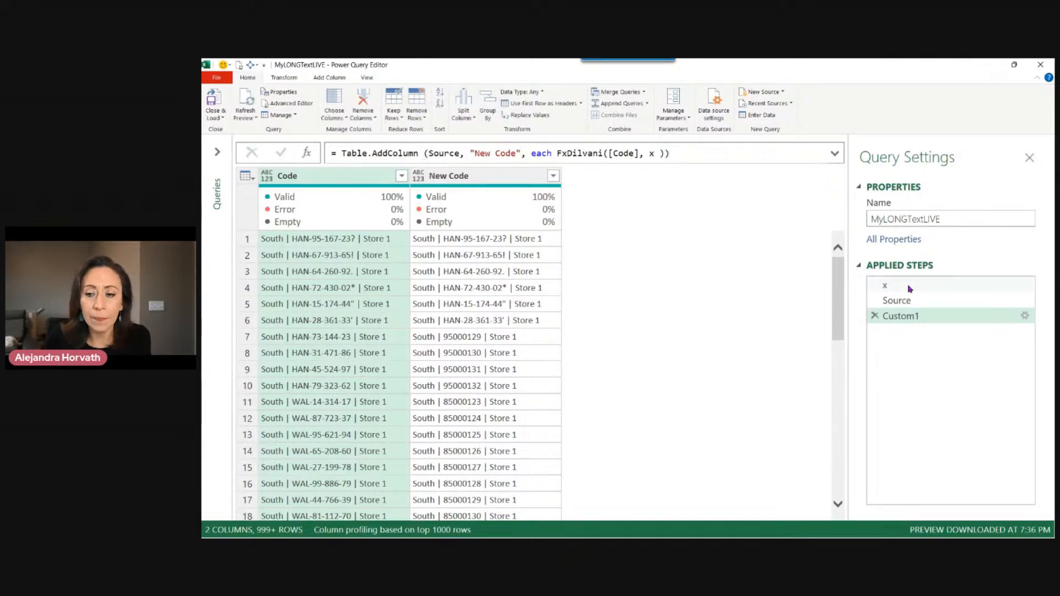
Check how Custom1 loads with the x argument, and review the x step it refers to
click(916, 300)
click(921, 316)
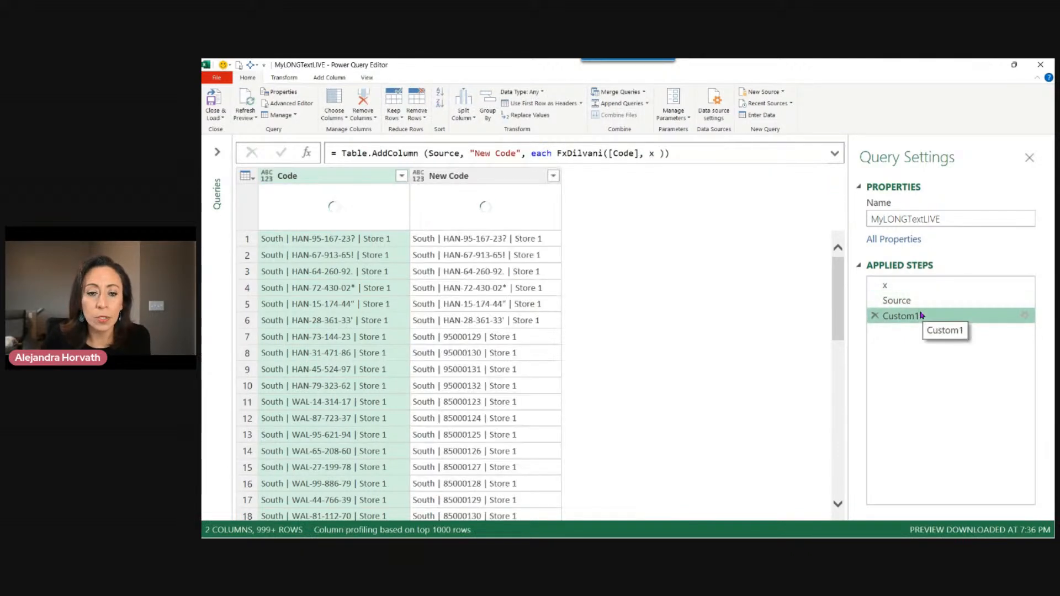
mouse_move(484, 201)
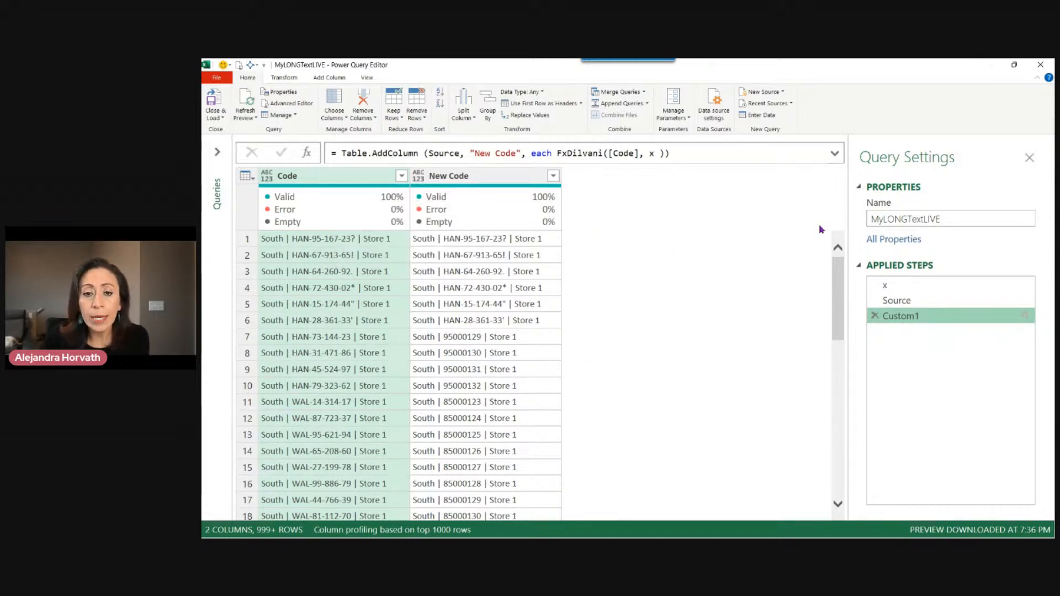
click(918, 284)
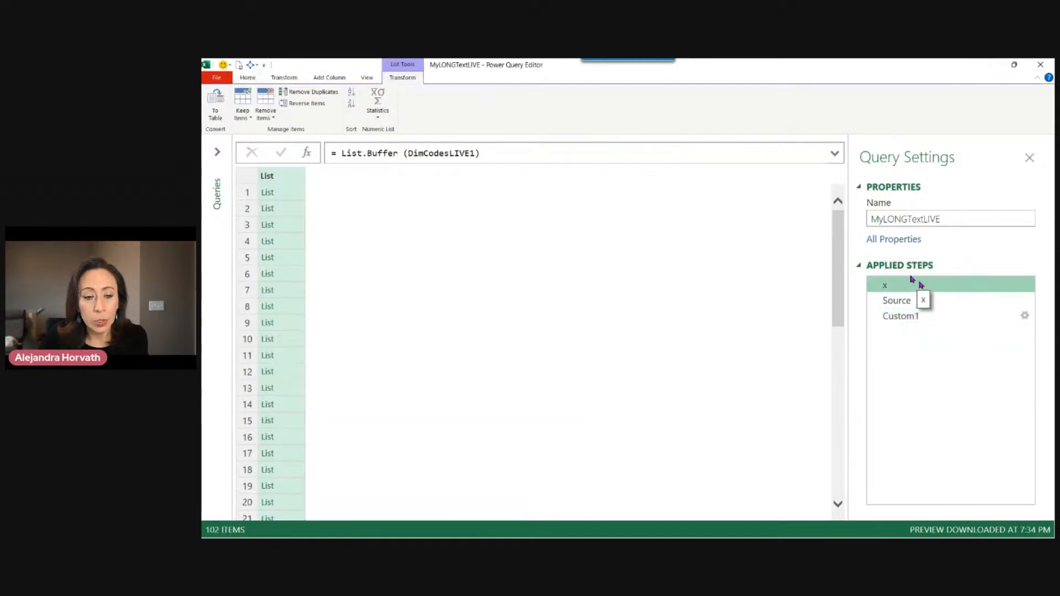
click(931, 318)
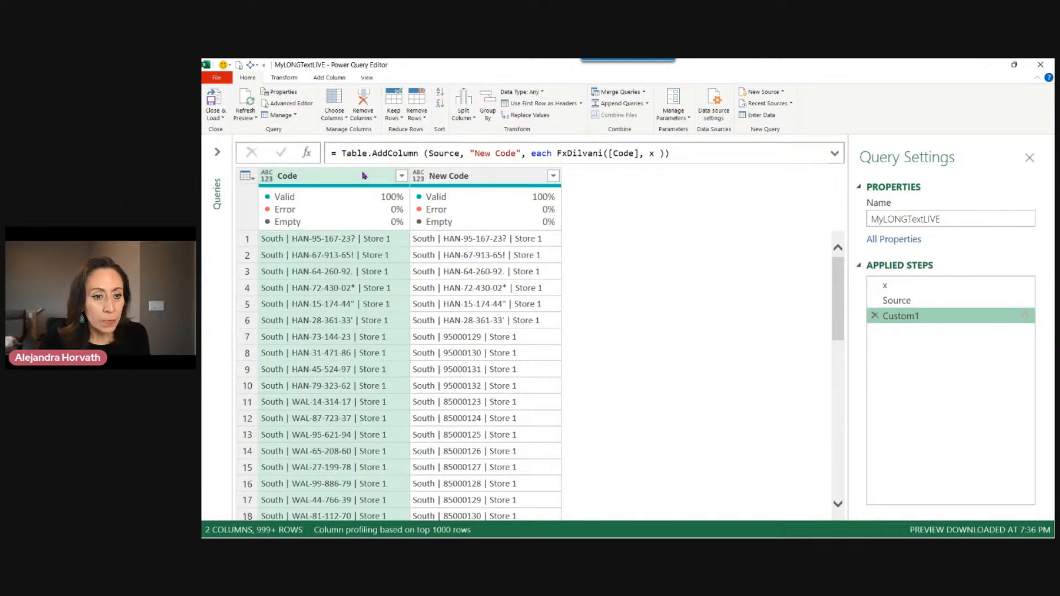
Expand the Solved query group, open MyLONGTextListAcc and view the error details of the Final column's first row
click(217, 152)
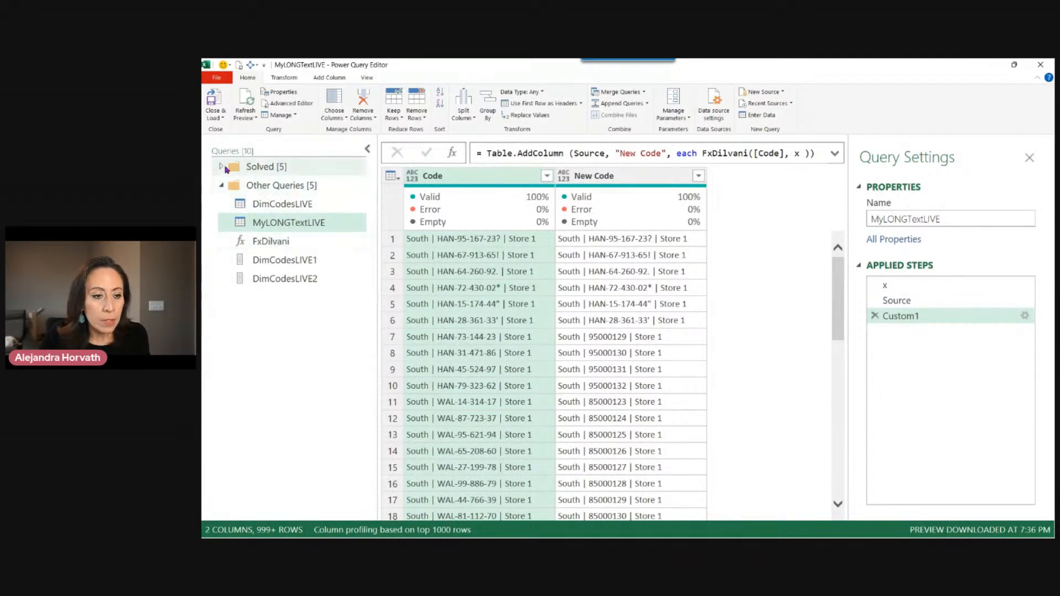
click(222, 167)
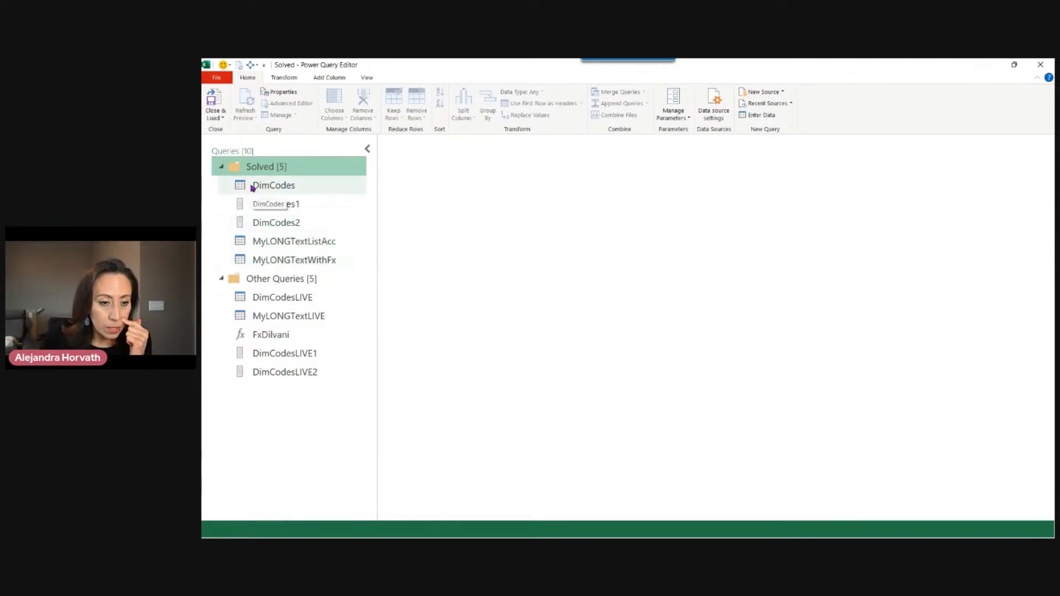
click(258, 241)
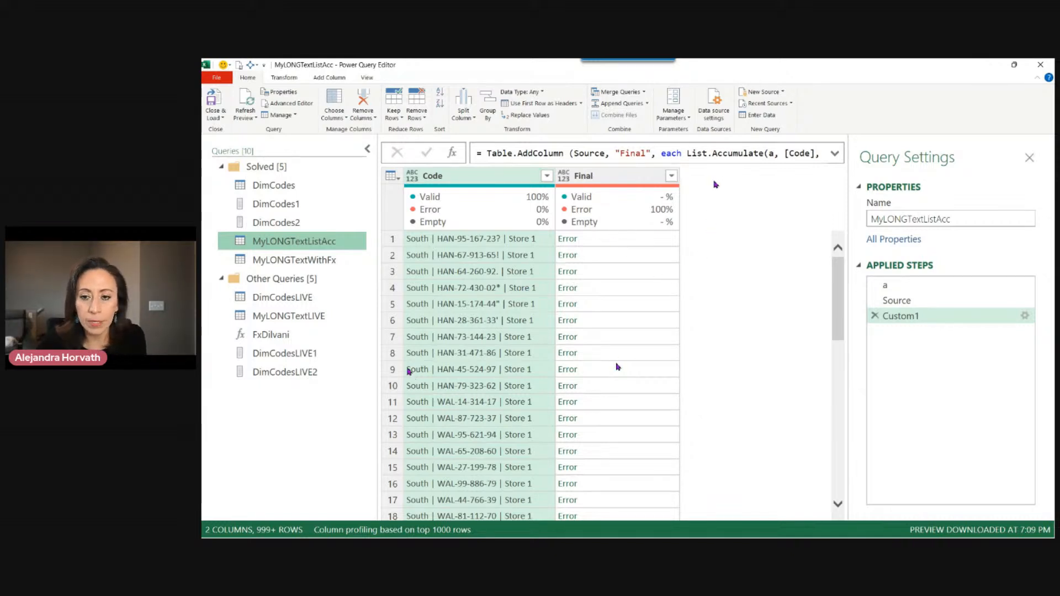
click(647, 243)
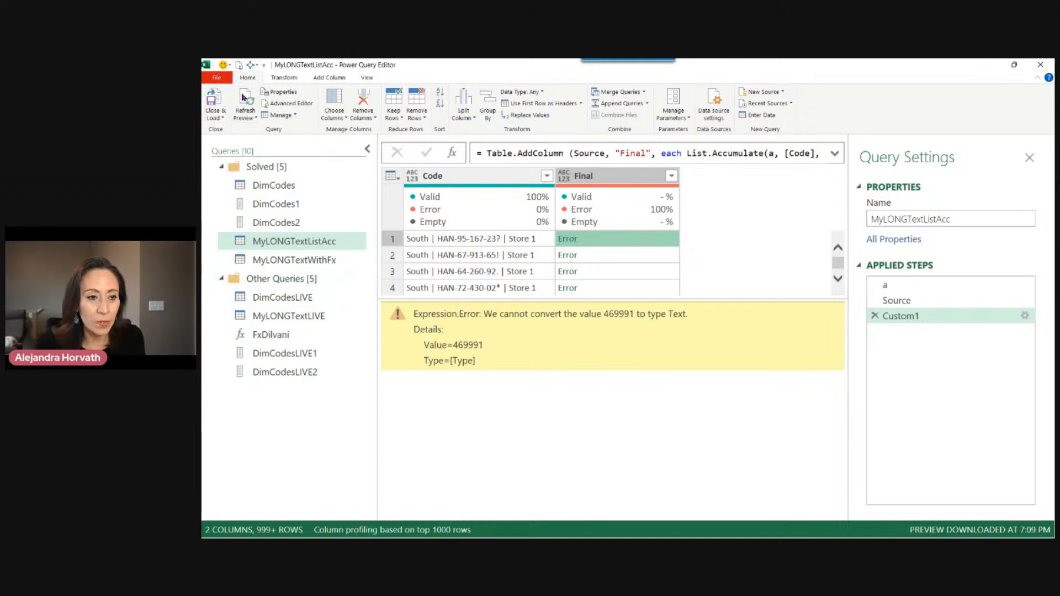
click(215, 116)
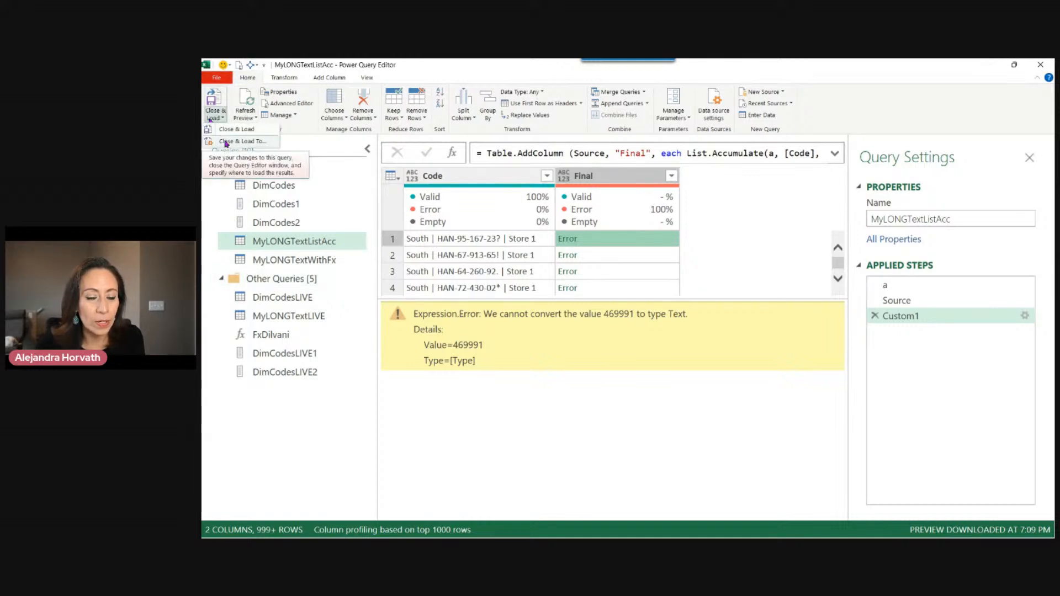
click(293, 466)
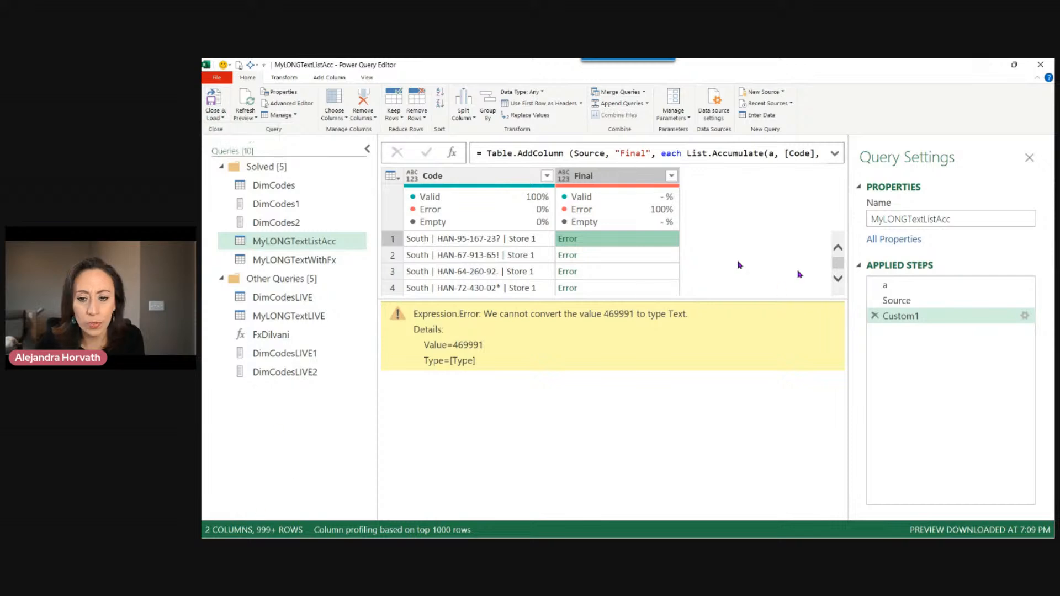
Inspect the Current and New columns of DimCodesLIVE for their data types and for numeric codes further down
click(283, 303)
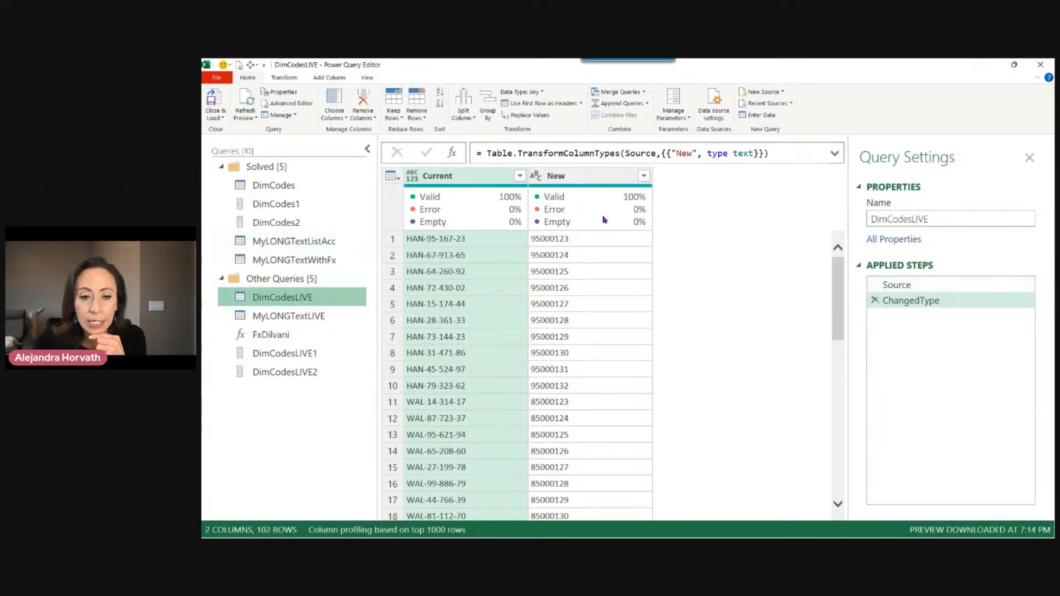
click(560, 176)
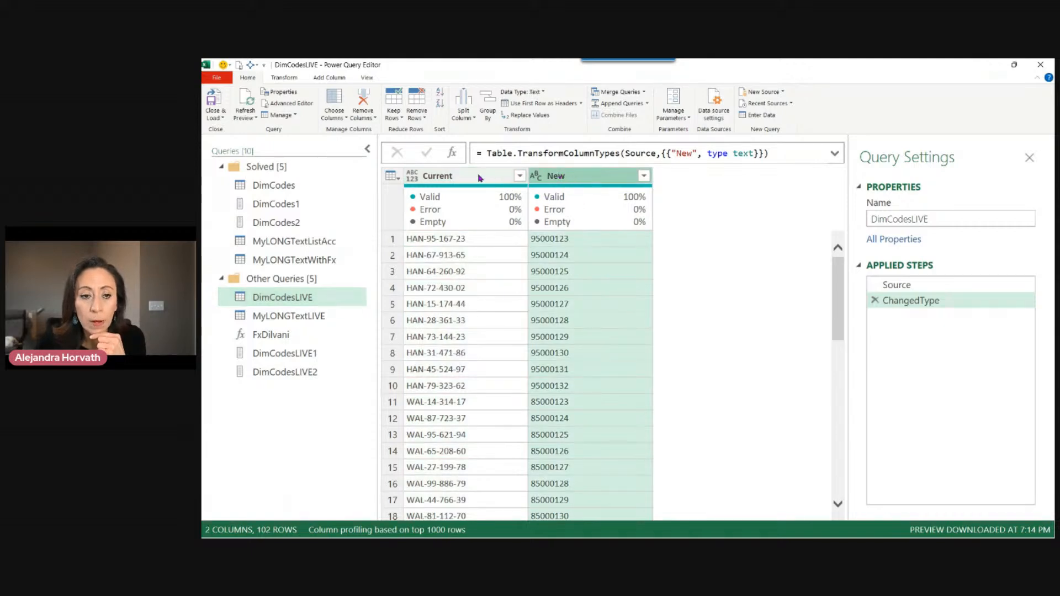
click(469, 180)
drag(841, 275, 838, 425)
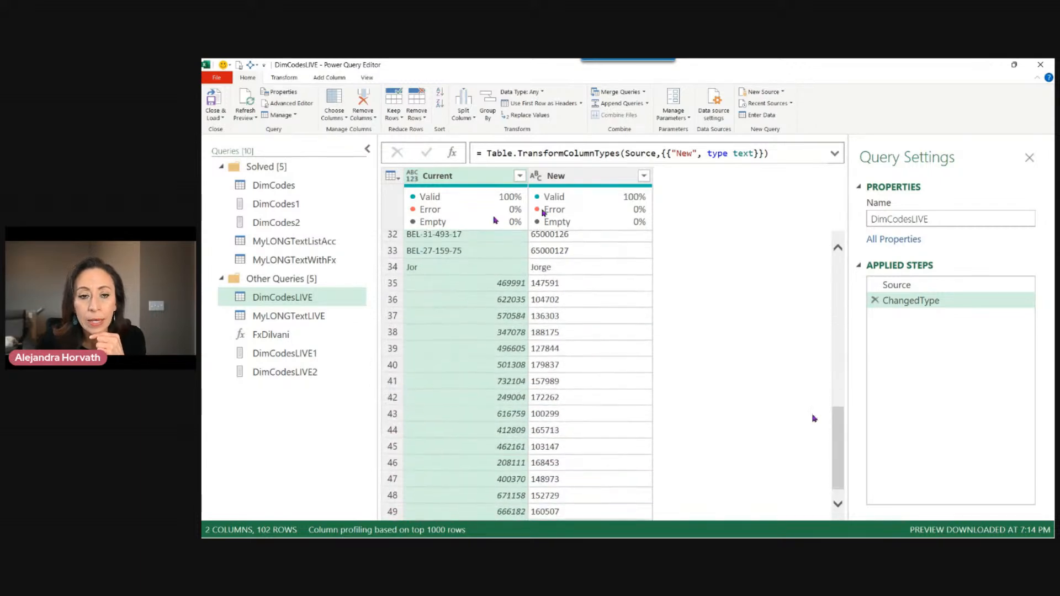
Return to MyLONGTextListAcc and check which value causes the conversion error in the first Final cell
click(312, 243)
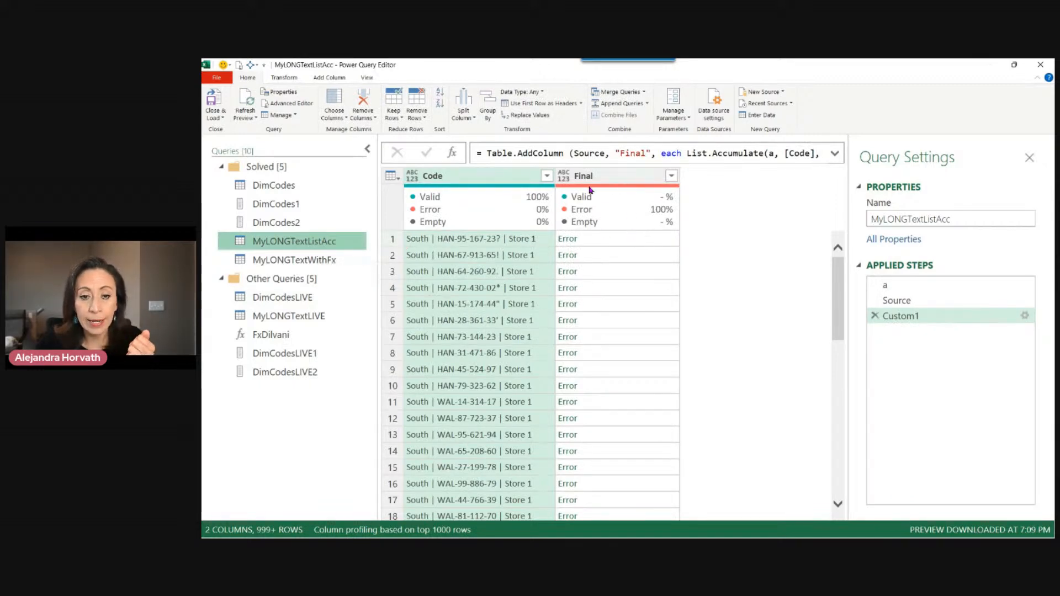
click(632, 241)
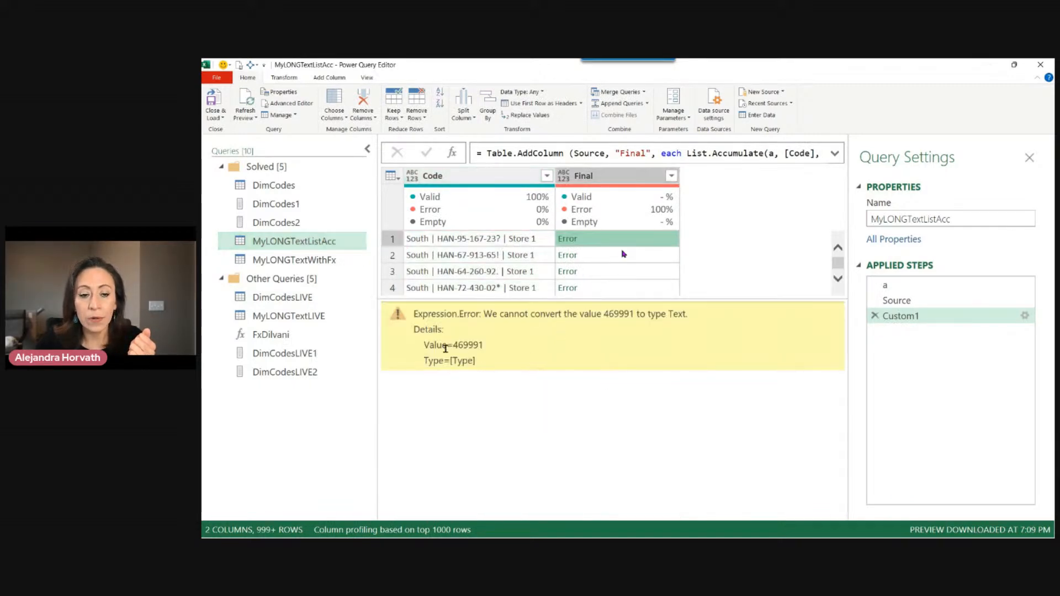
double_click(468, 345)
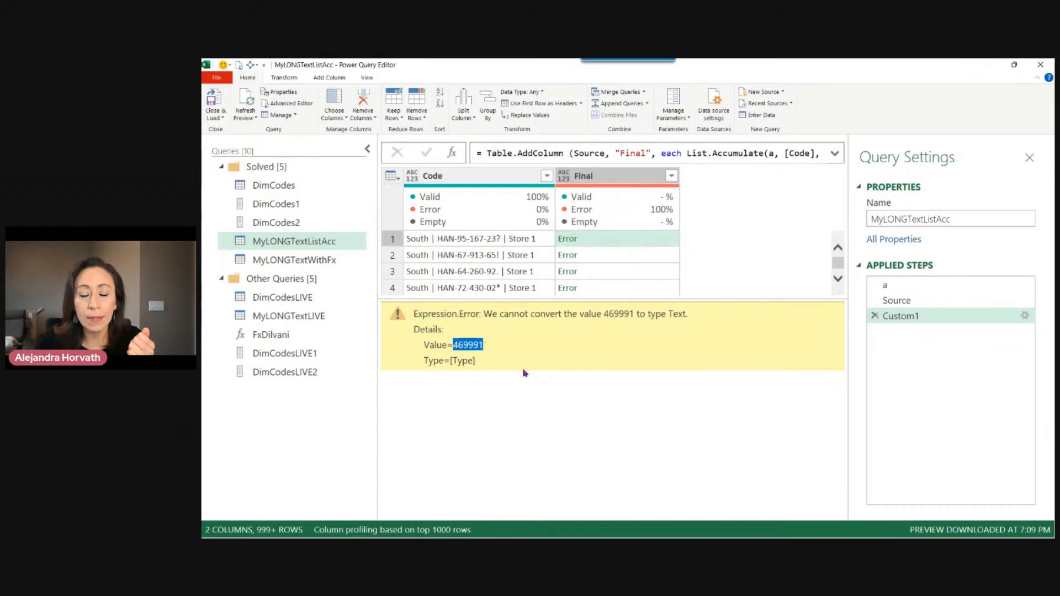
click(325, 409)
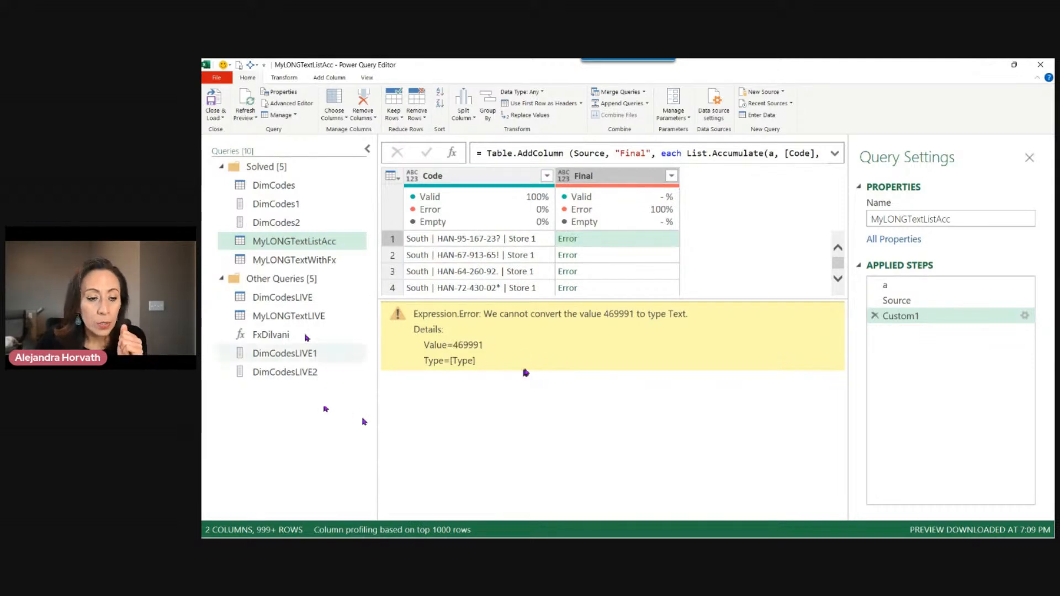
Change the data type of the Current column in DimCodesLIVE to Text and collapse the Solved query group
click(296, 298)
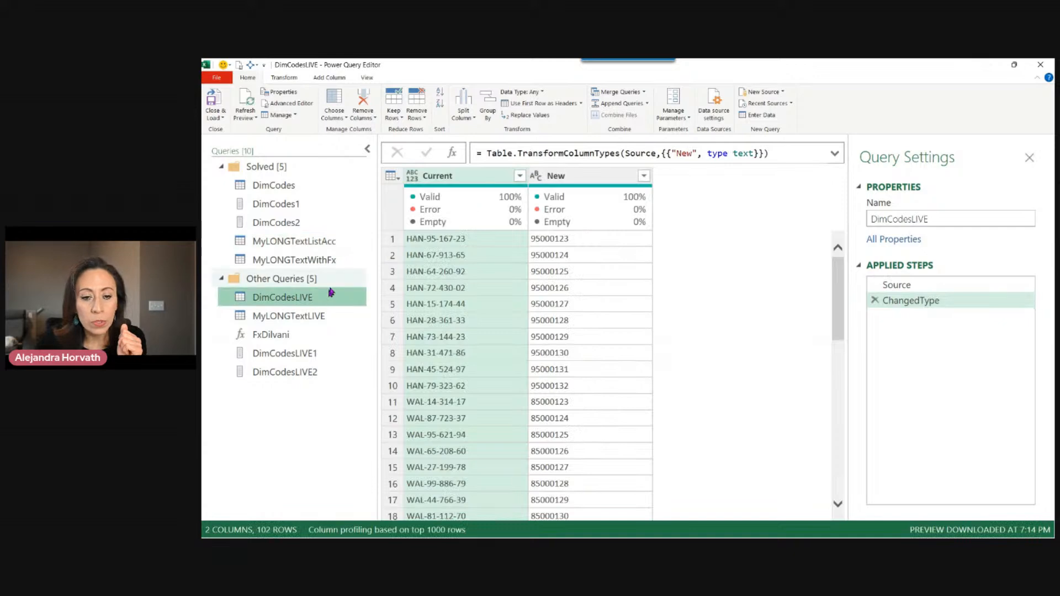
click(412, 176)
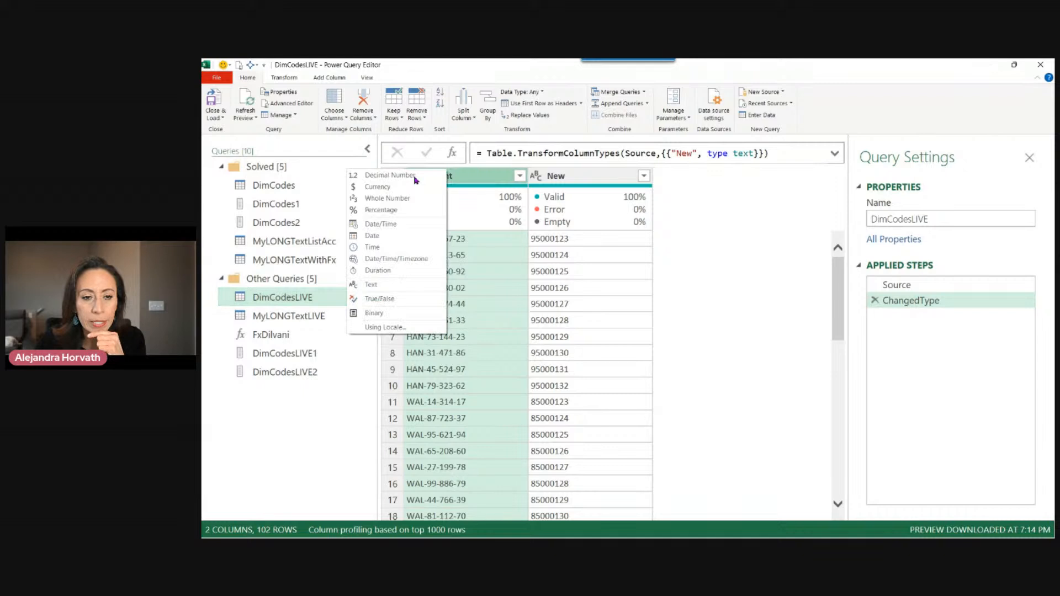
click(397, 287)
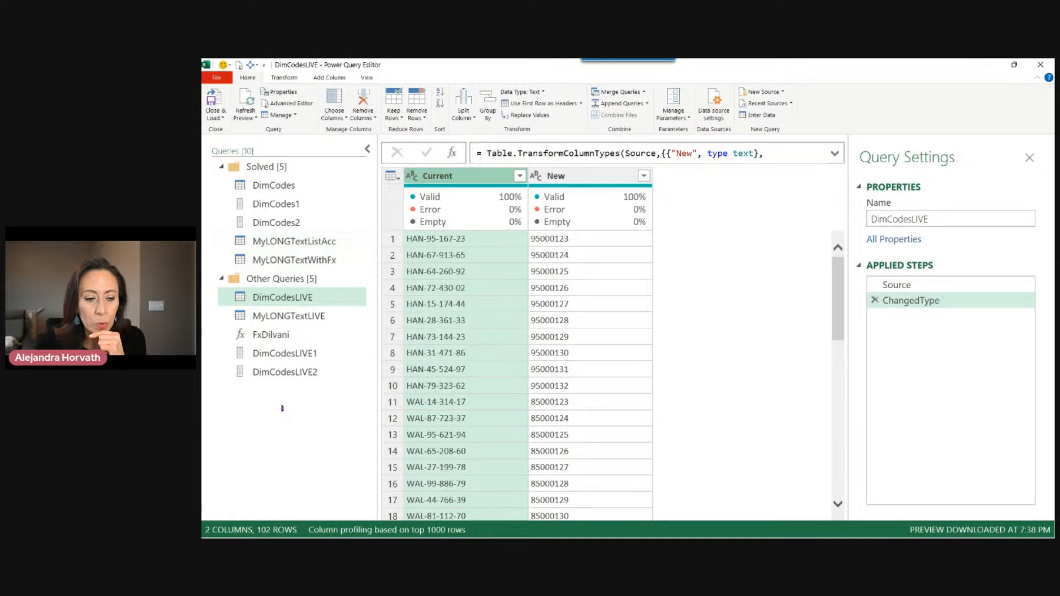
click(222, 167)
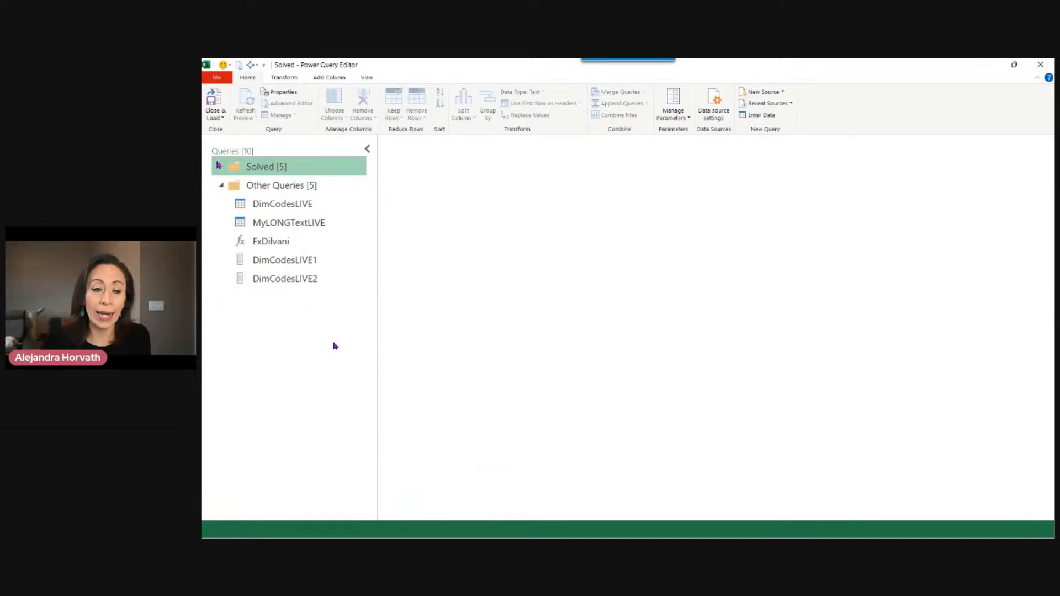
right_click(256, 265)
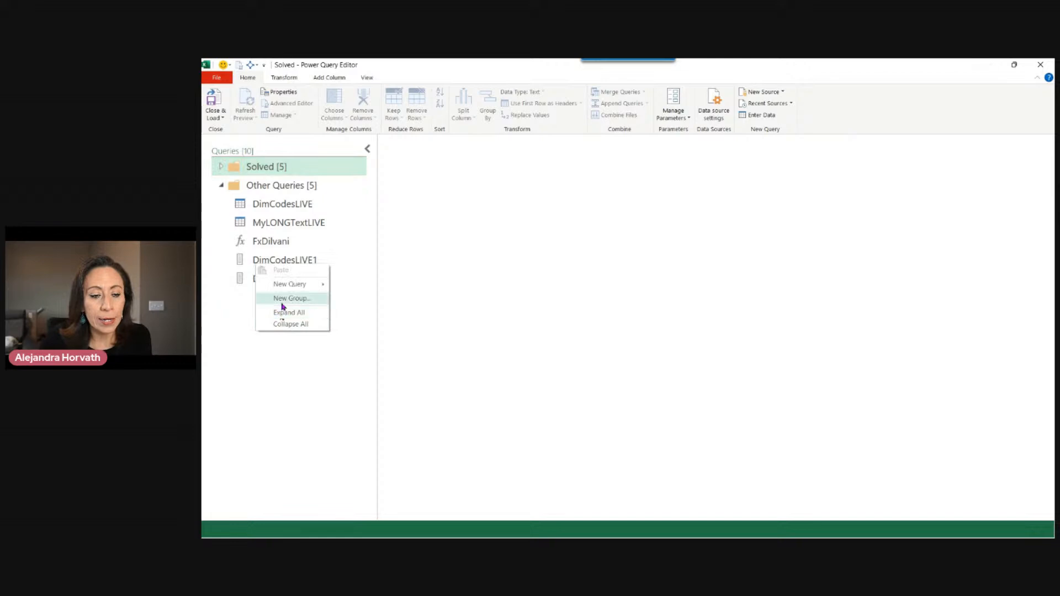
mouse_move(286, 287)
mouse_move(349, 285)
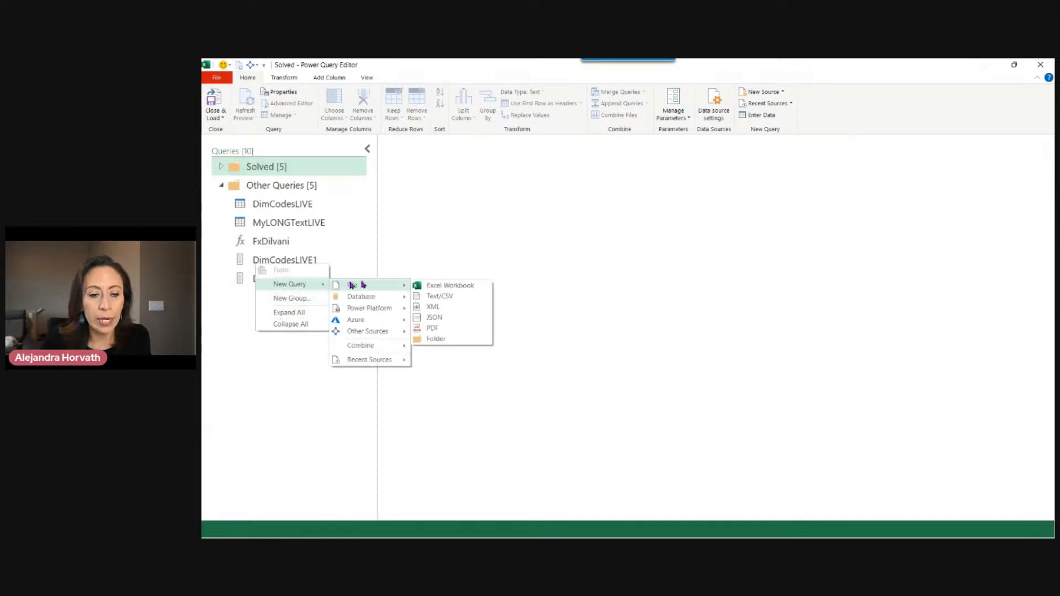
click(262, 423)
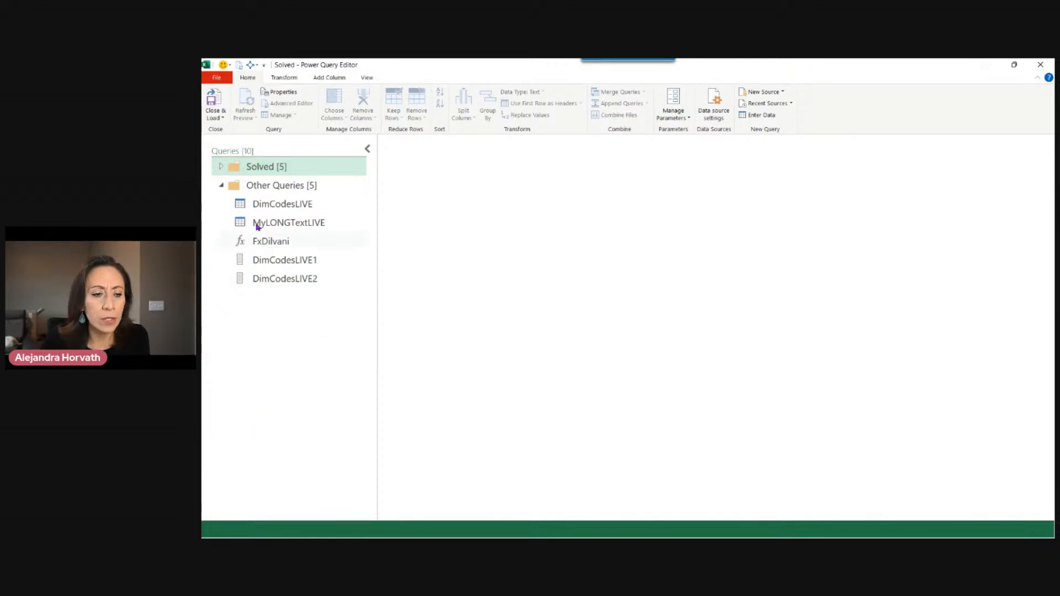
Copy the whole formula of the Source step in MyLONGTextLIVE
click(264, 227)
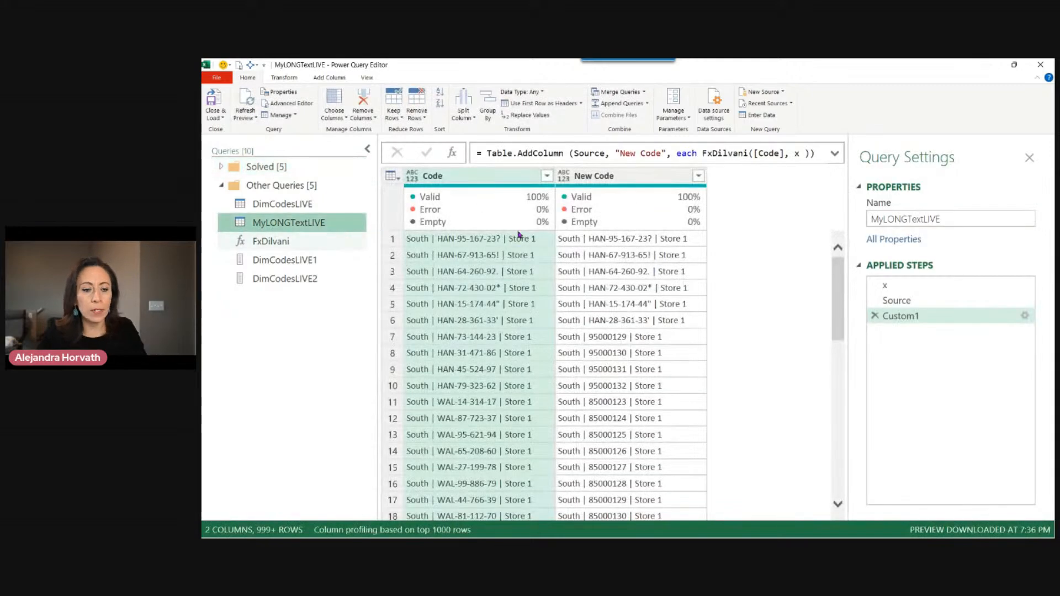
click(935, 301)
drag(773, 160, 476, 154)
key(ctrl+c)
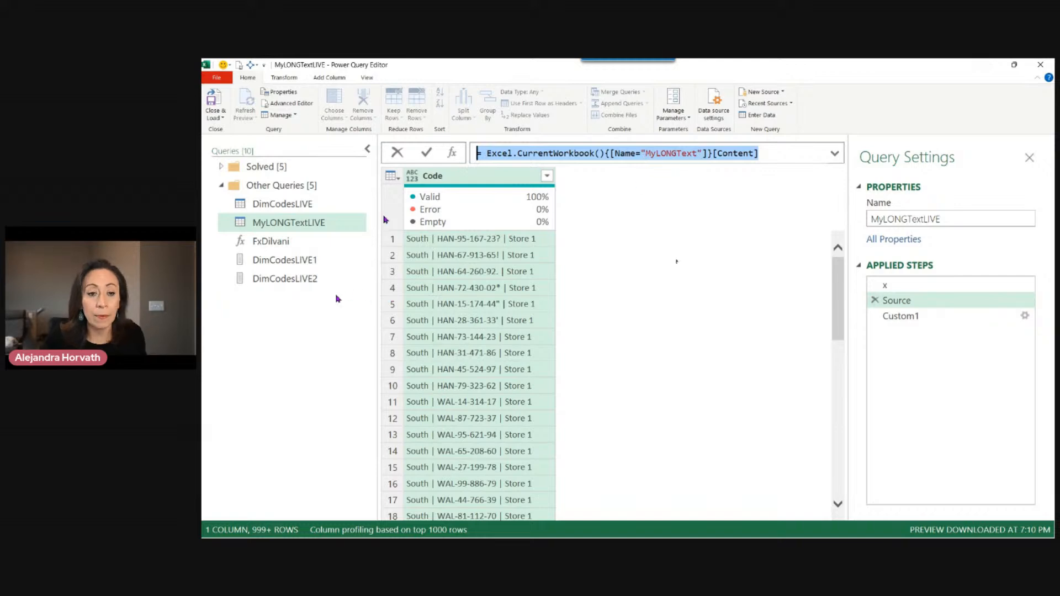
Create a blank query with the formula = Excel.CurrentWorkbook(){[Name="MyLONGText"]}[Content] and delete its automatic Changed Type step
click(289, 316)
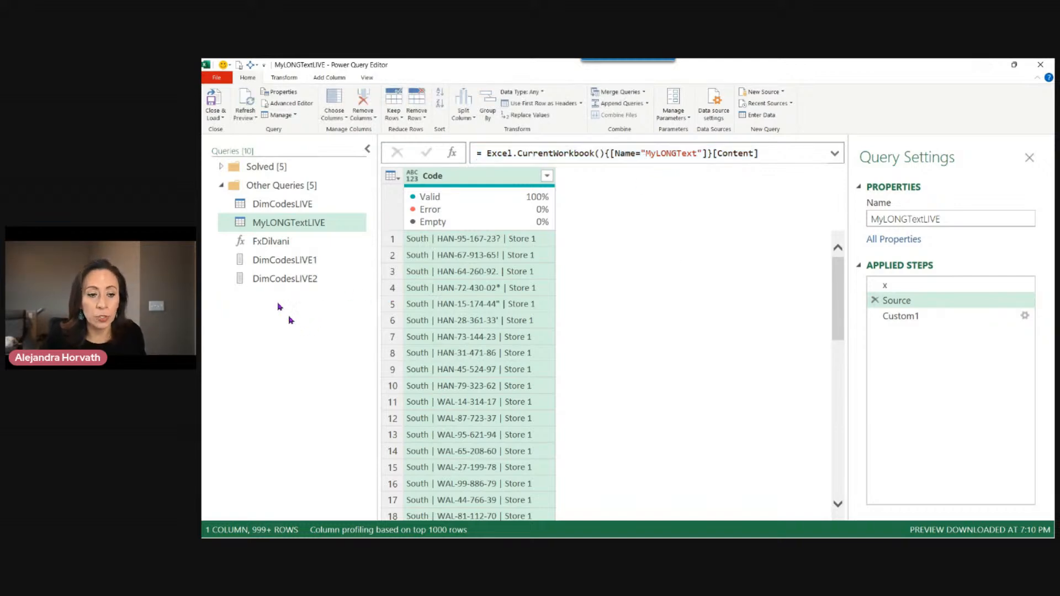
right_click(278, 304)
mouse_move(291, 275)
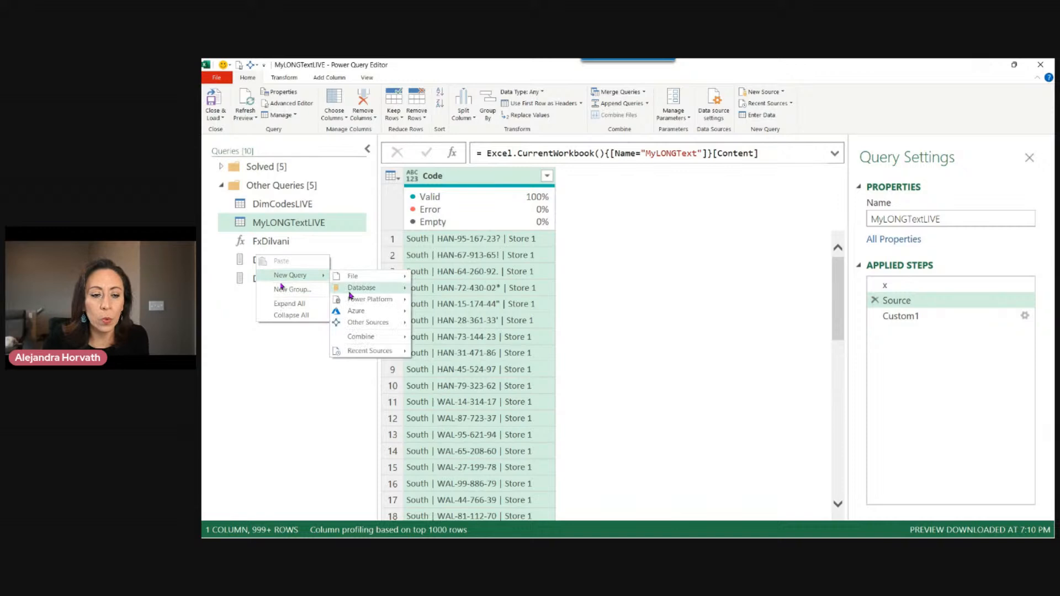
mouse_move(368, 322)
click(445, 366)
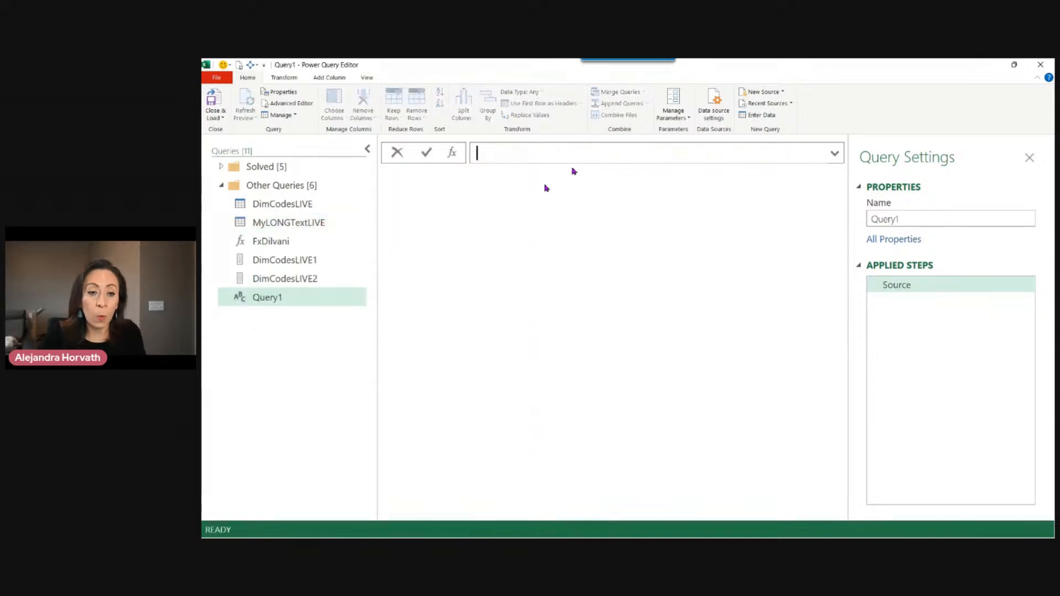
key(ctrl+v)
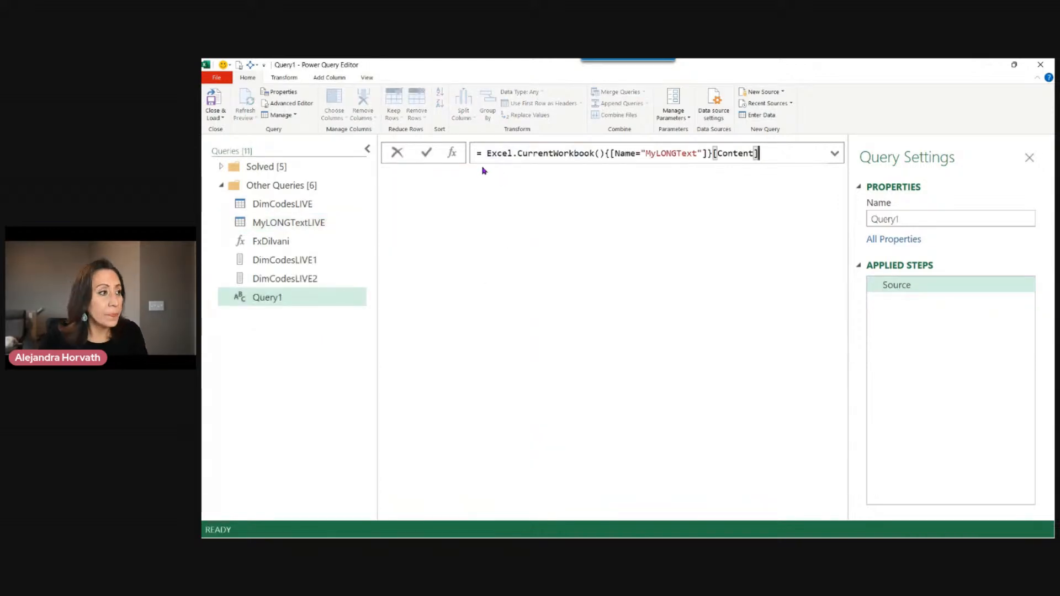
key(Return)
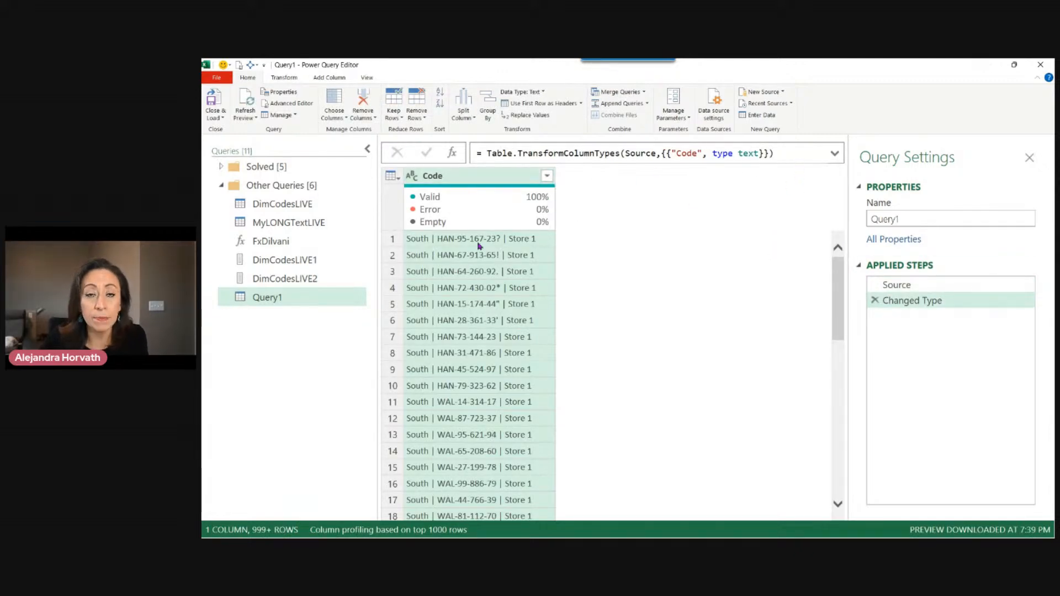
click(875, 301)
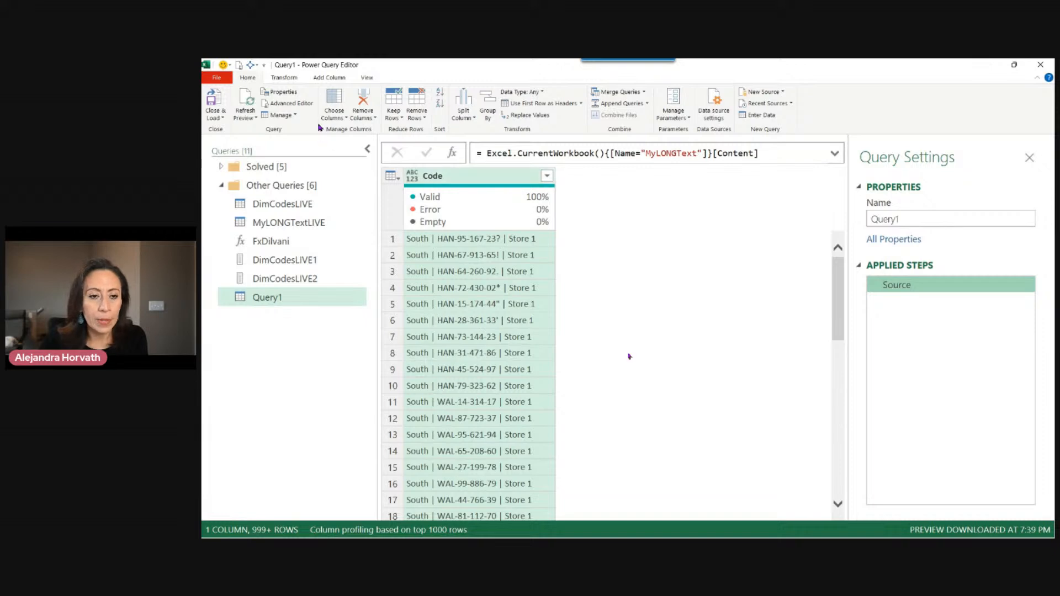
Add a custom step after Source in Query1 and start its formula as Table.AddColumn with Source as the table
click(329, 77)
click(452, 153)
click(484, 153)
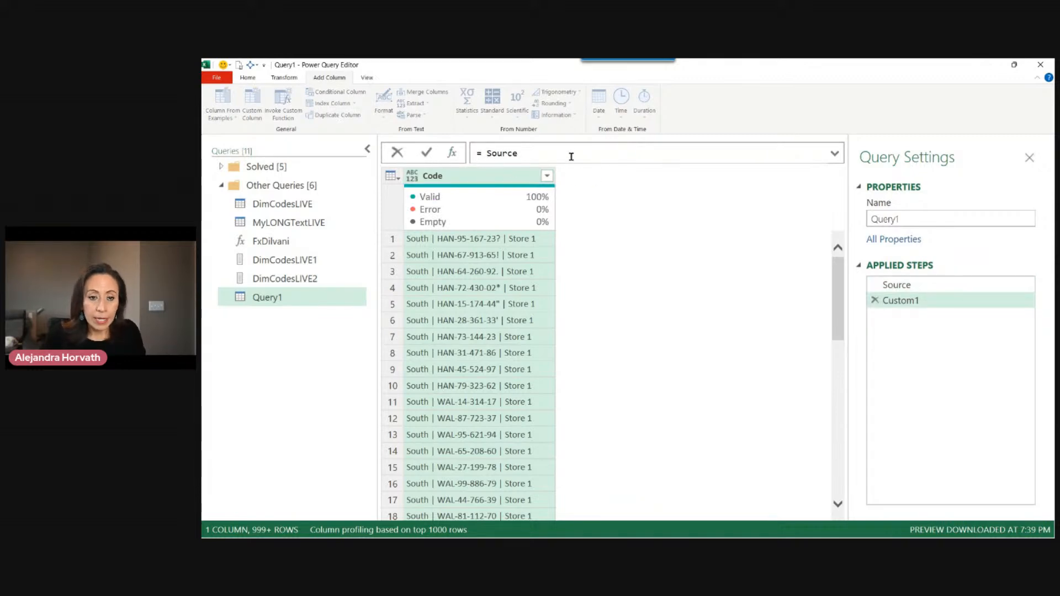
text(tablea)
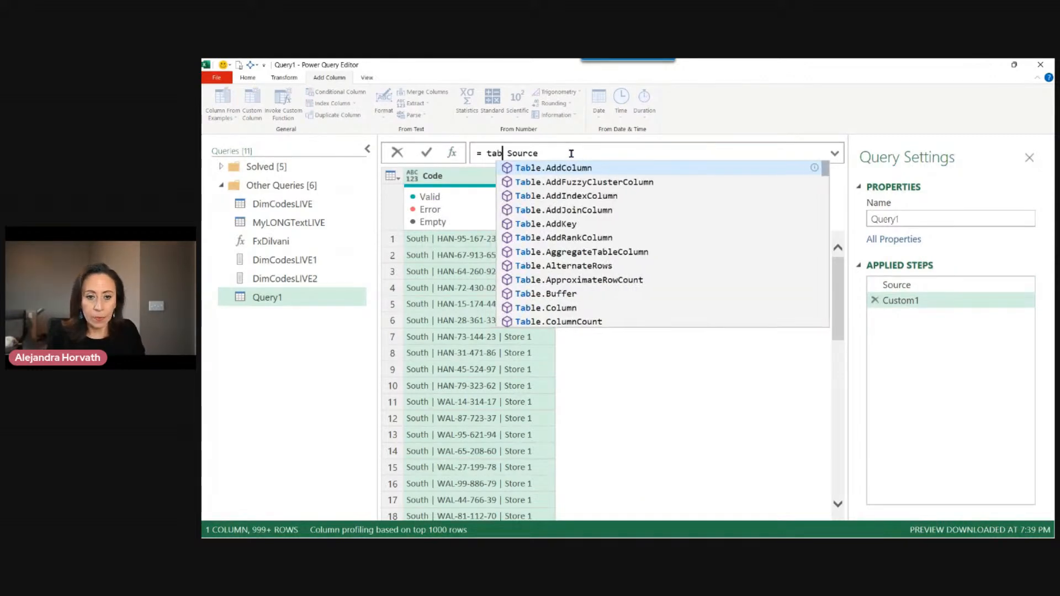
key(Tab)
key(Right)
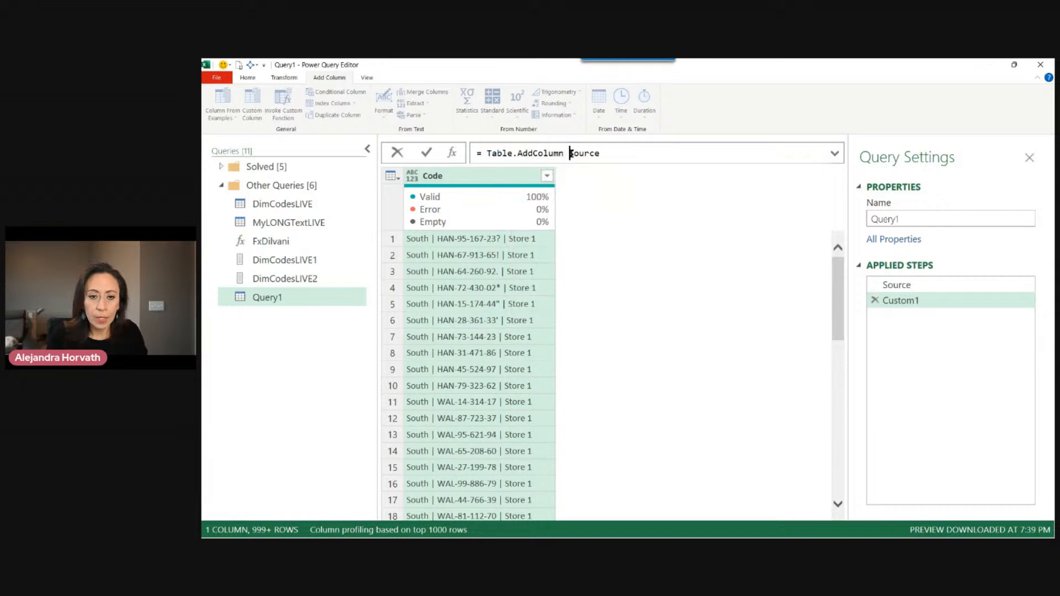
text(()
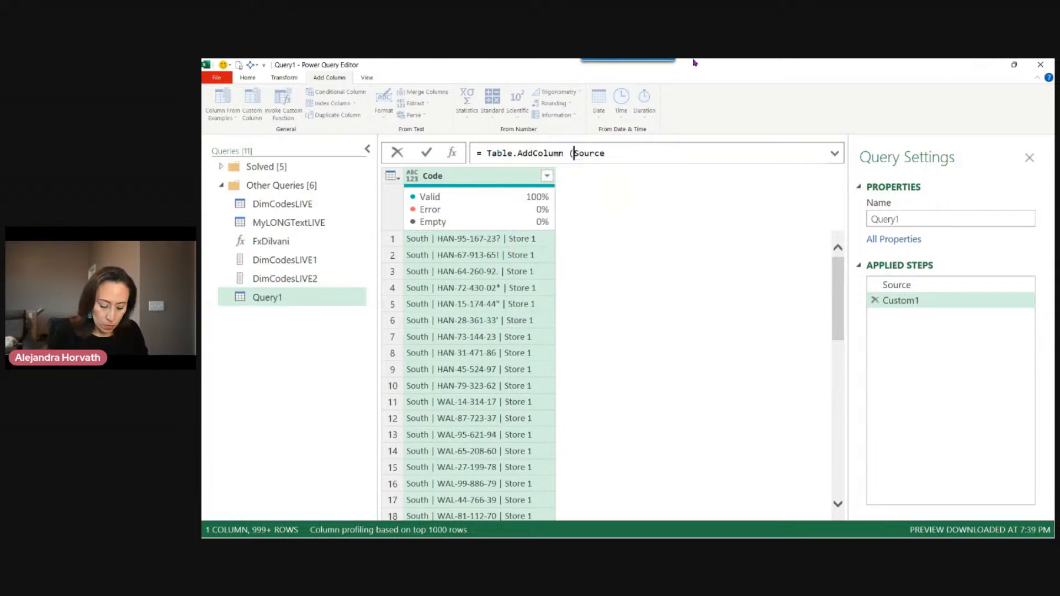
key(End)
text(, )
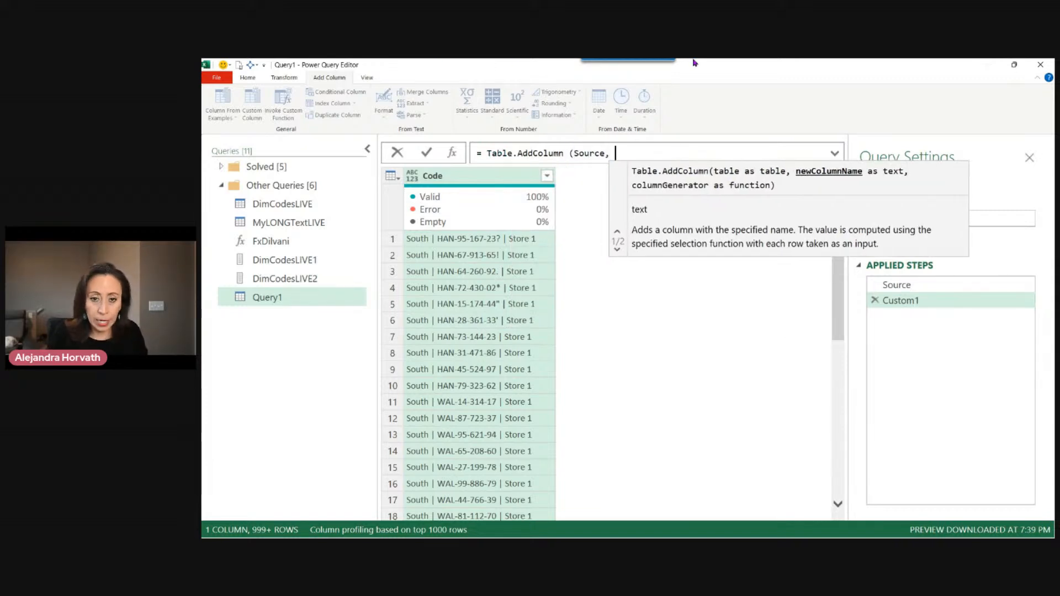
Name the new column "Final" in the Table.AddColumn formula and follow it with each and a line break
text("")
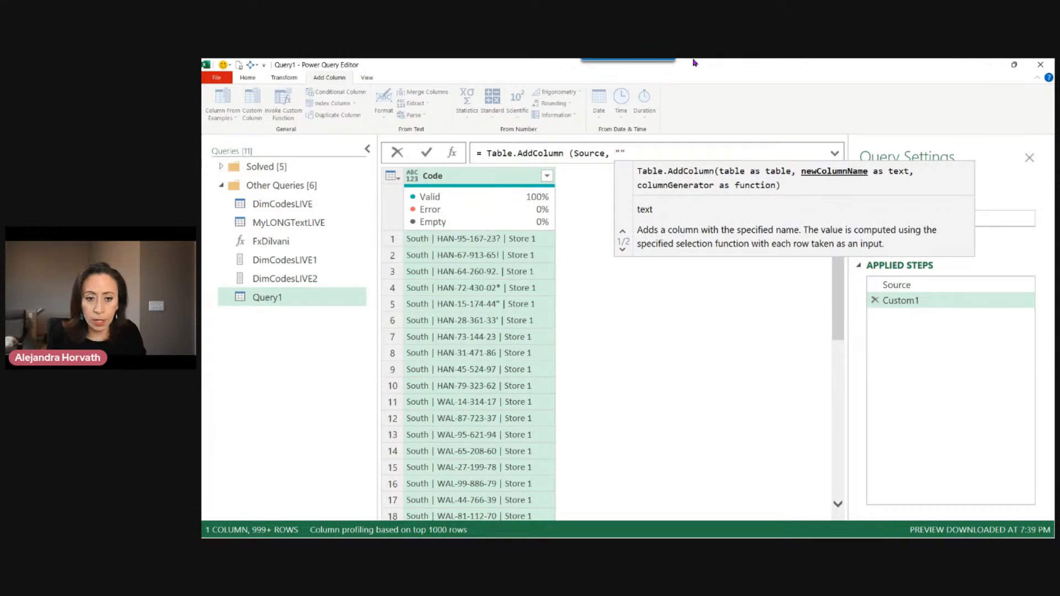
text(Final", )
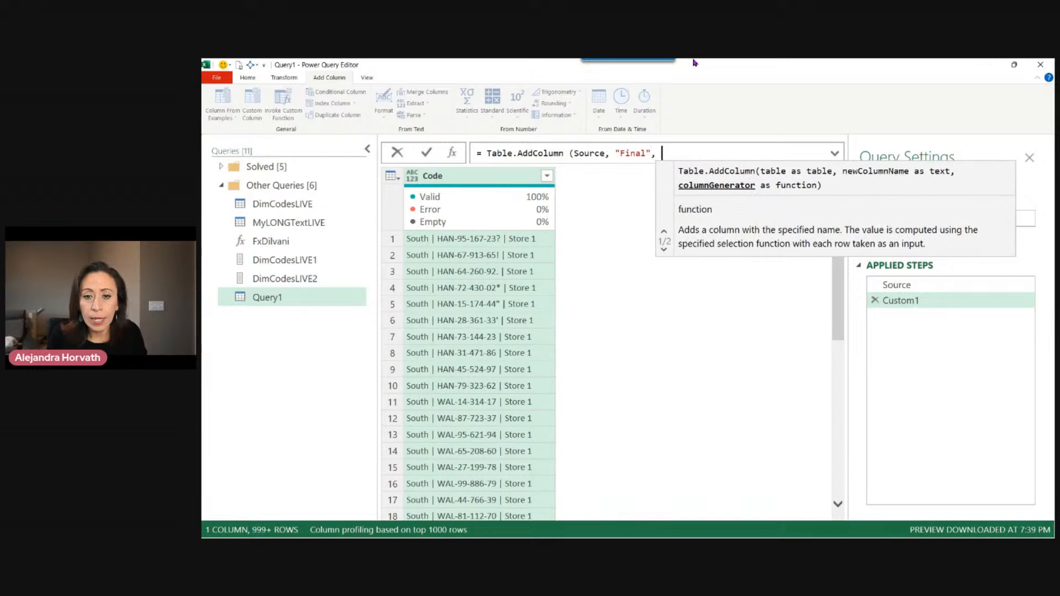
text(each)
key(shift+Return)
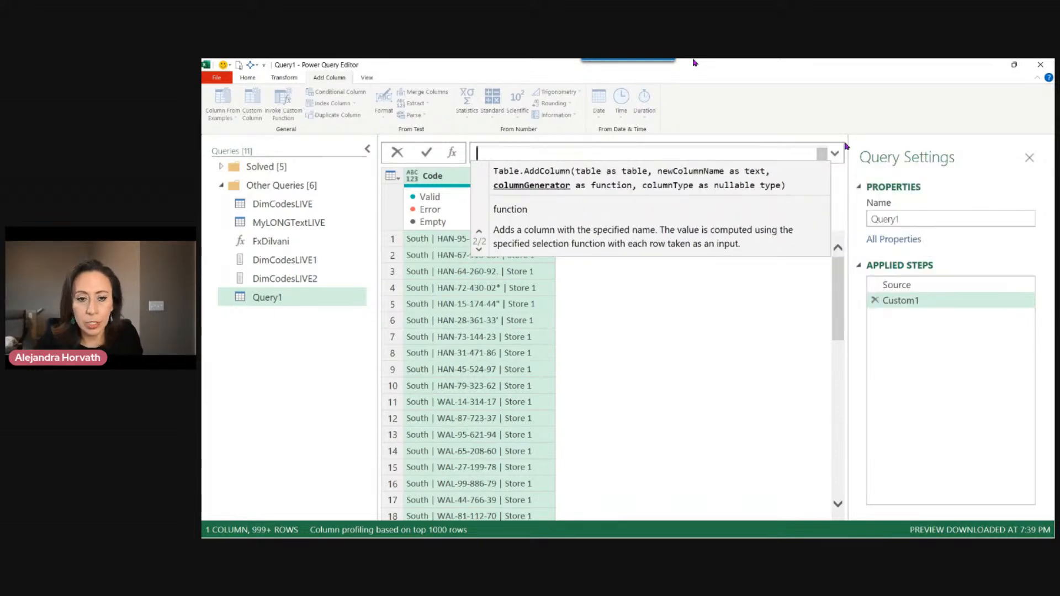
key(Return)
click(703, 150)
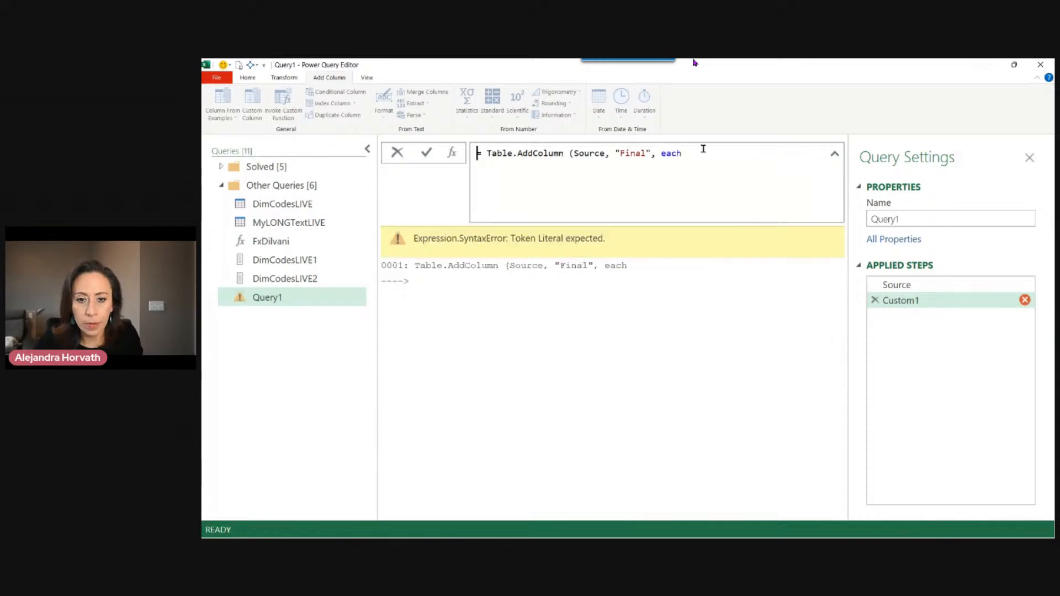
key(shift+Return)
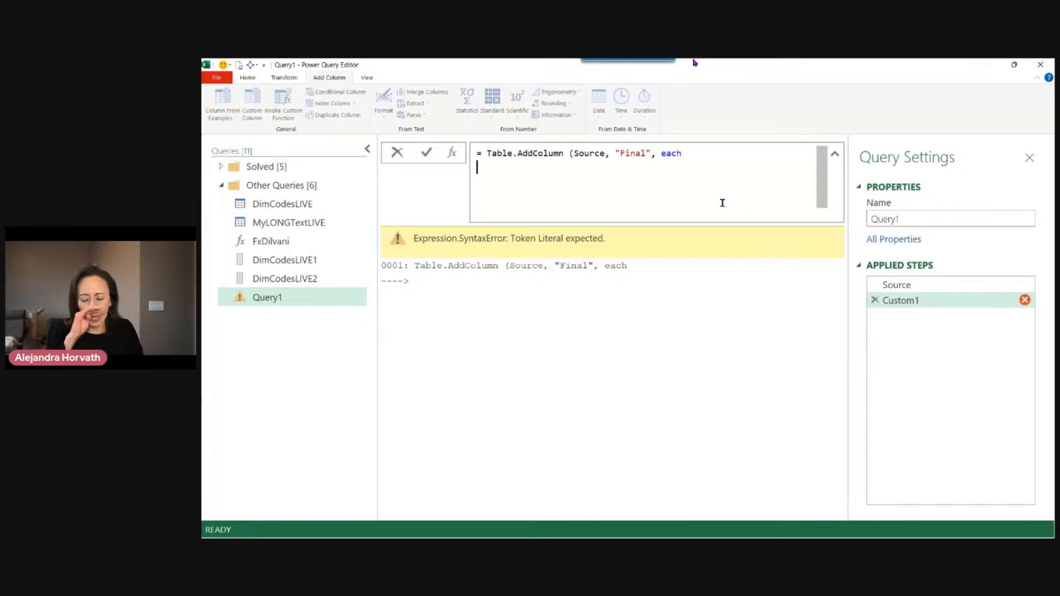
On the second formula line, start List.Accumulate with DimCodesLIVE1 as the list and [Code] as the seed
text(List.Accumulate)
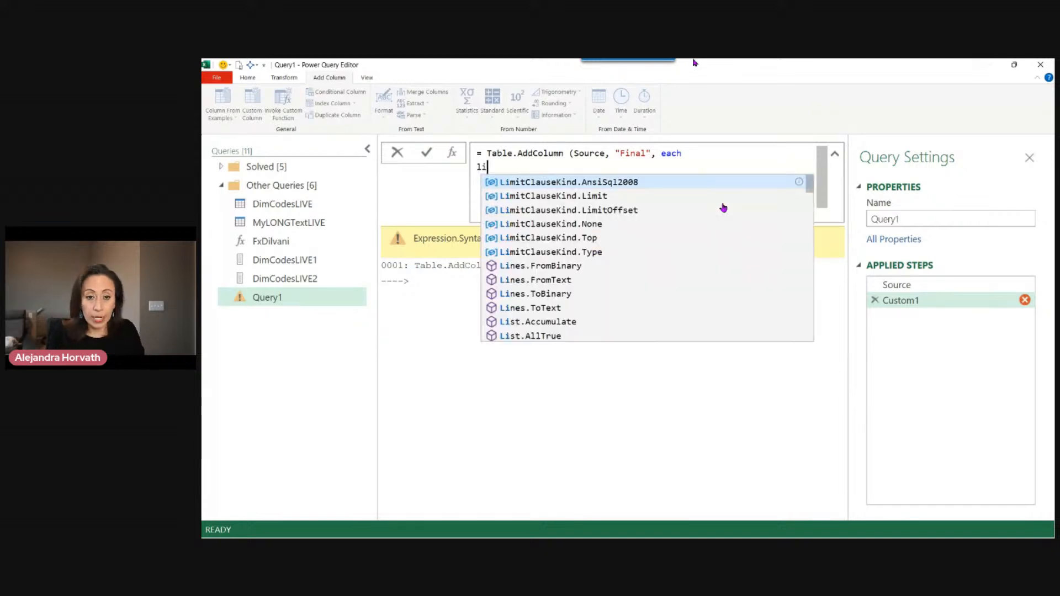
key(Tab)
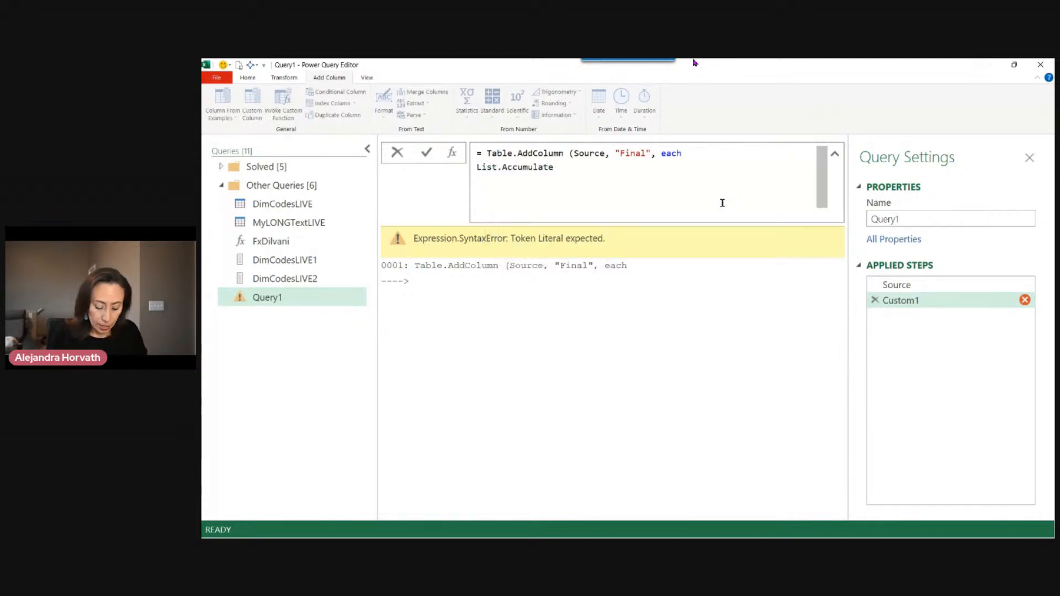
text(()
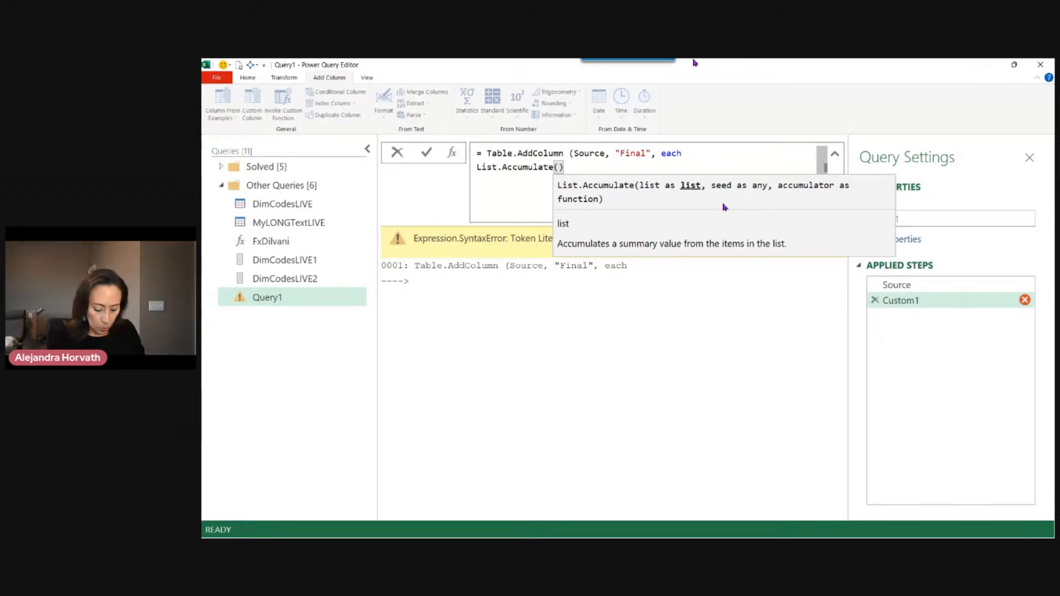
text(Di)
key(Tab)
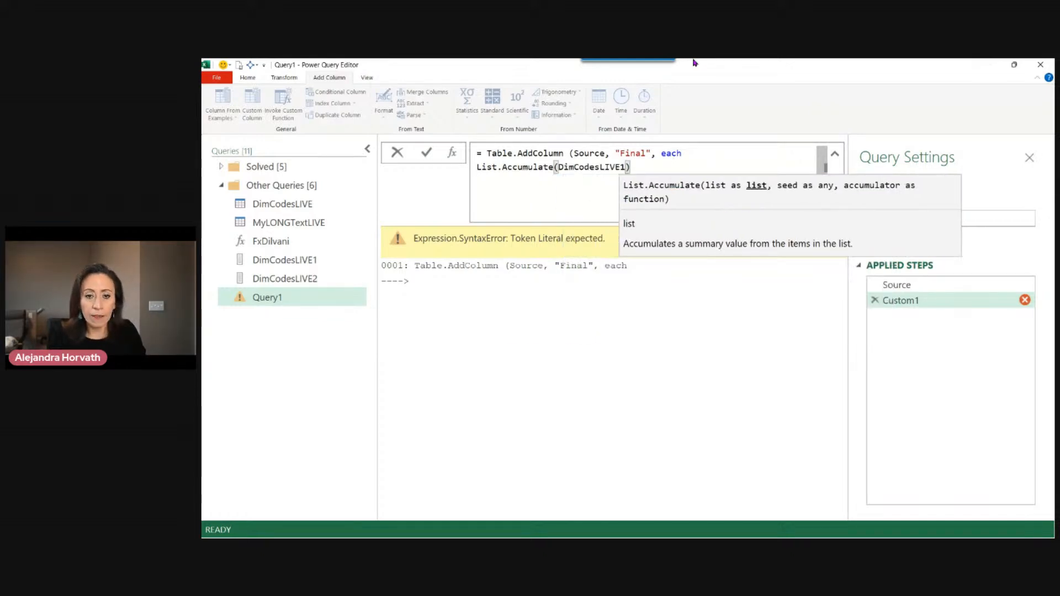
text(,)
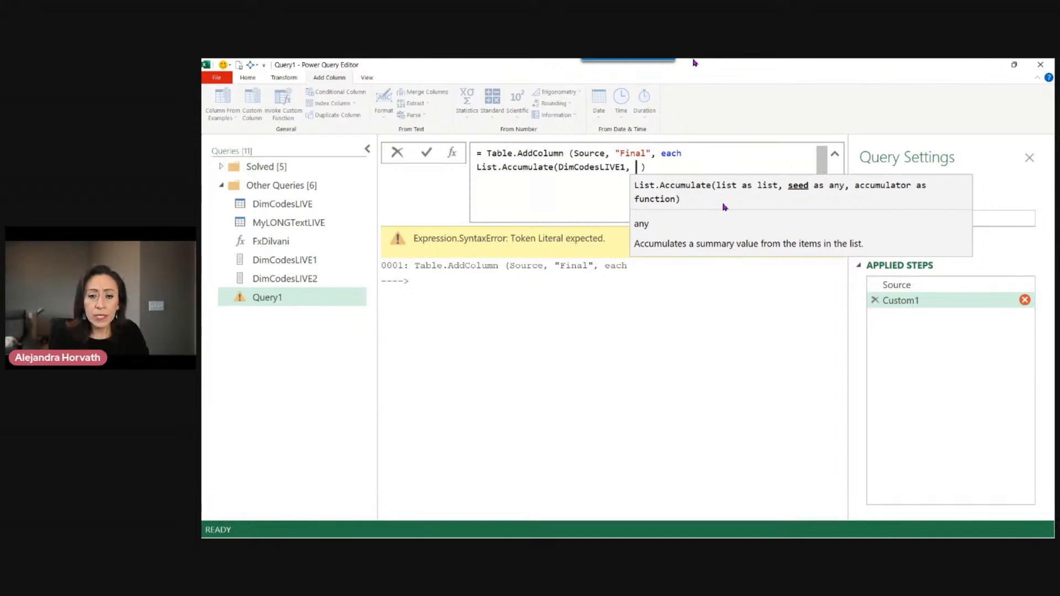
text([Code)
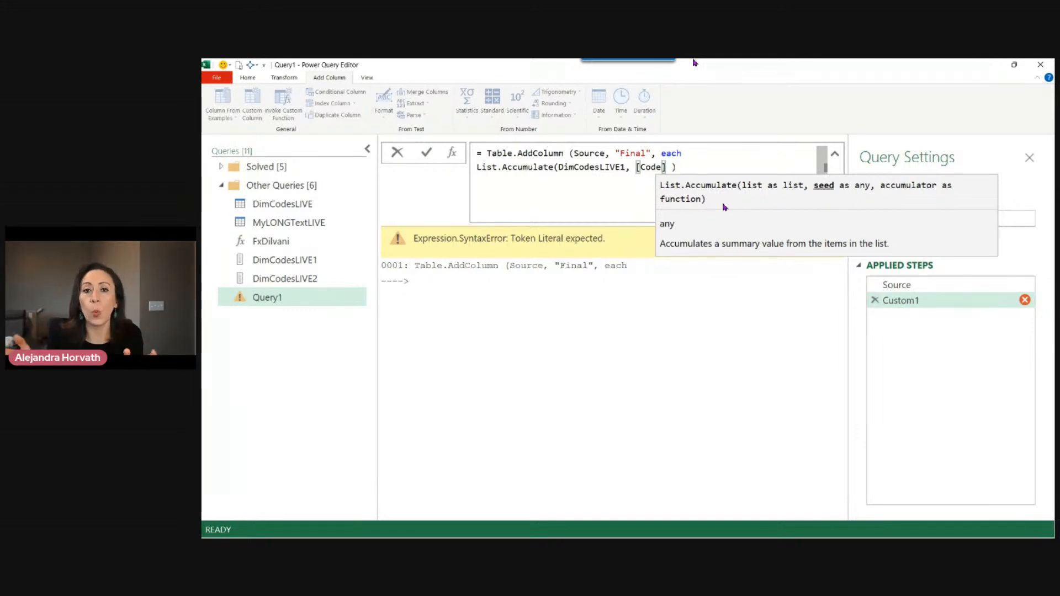
text(])
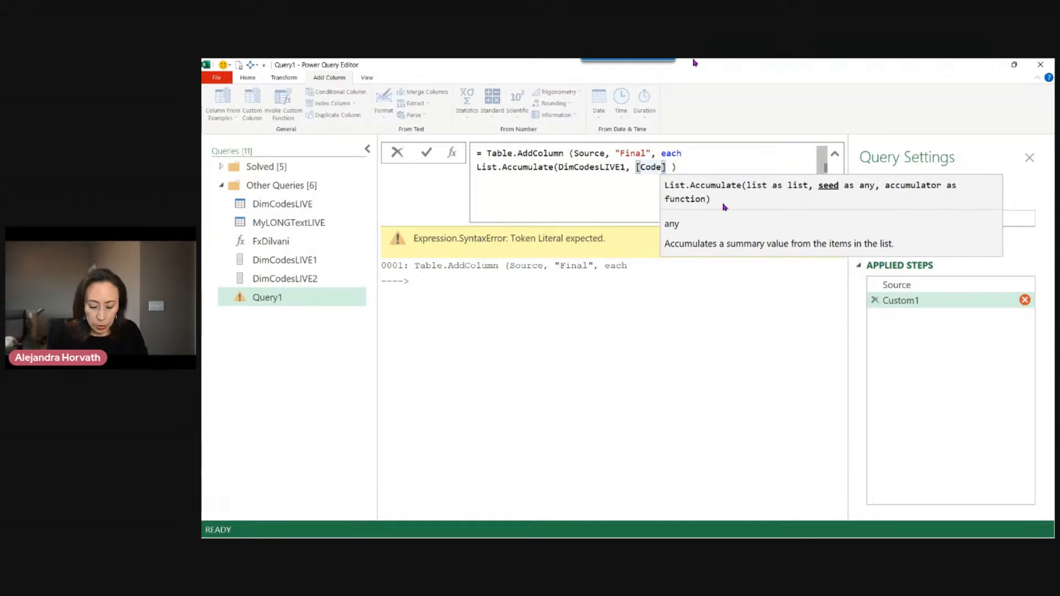
text(,)
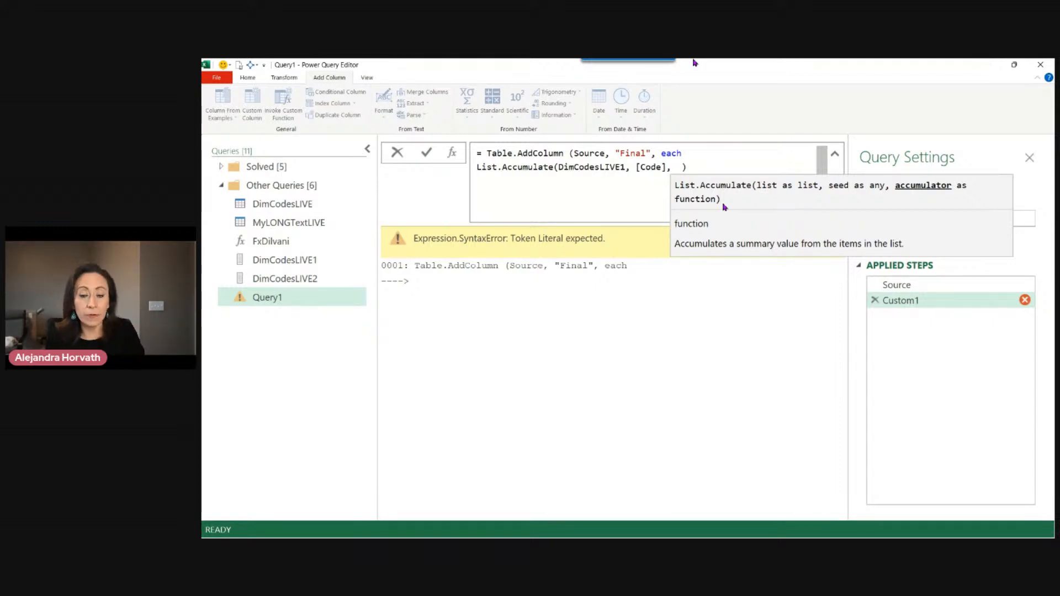
Begin the List.Accumulate accumulator as a function with the parameters (s, c)=>
text(()
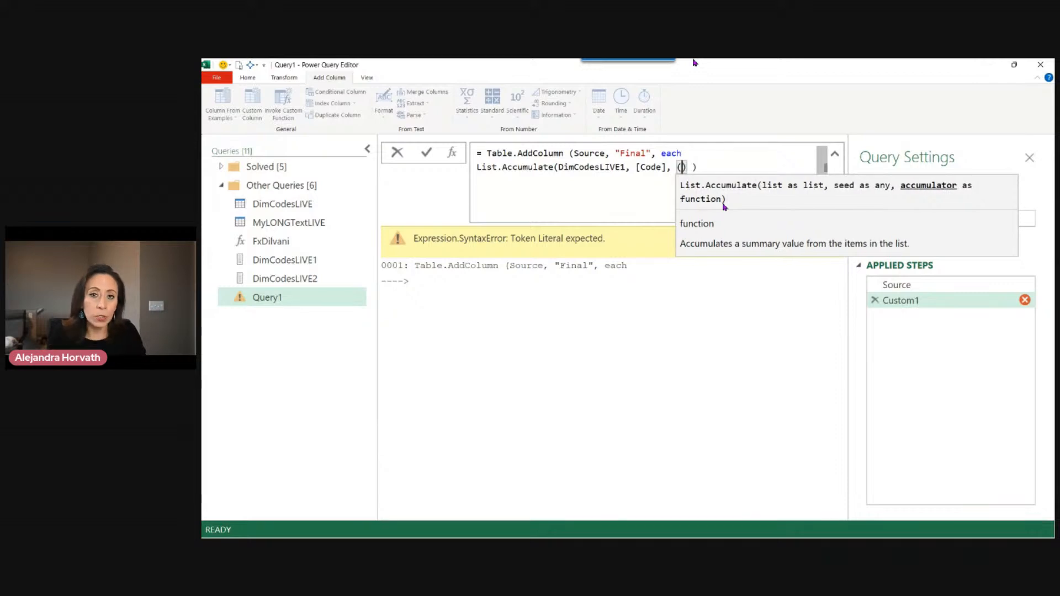
text(s, )
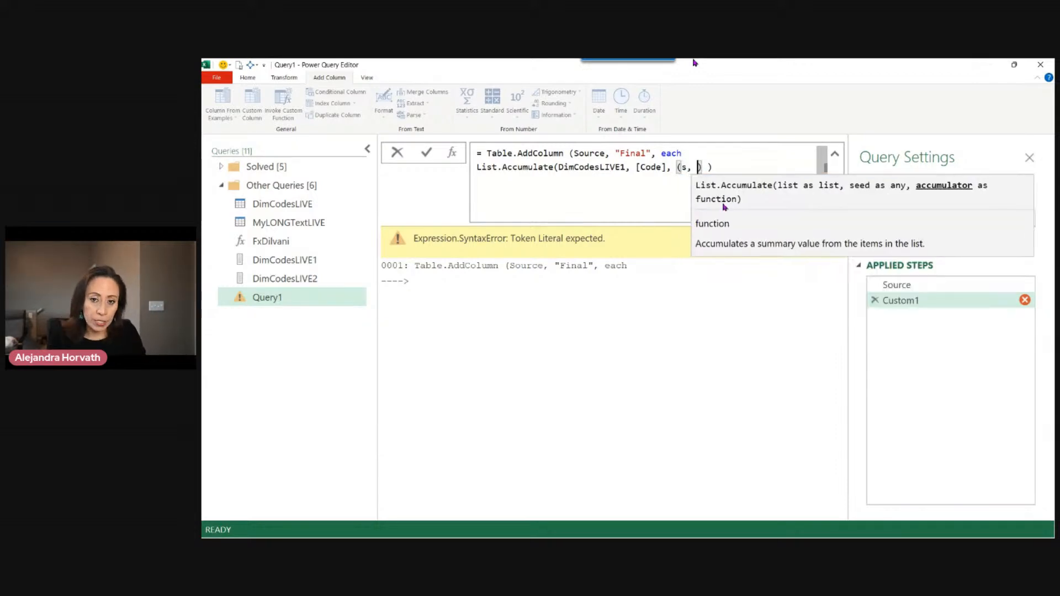
text(c)
key(Left)
key(Left)
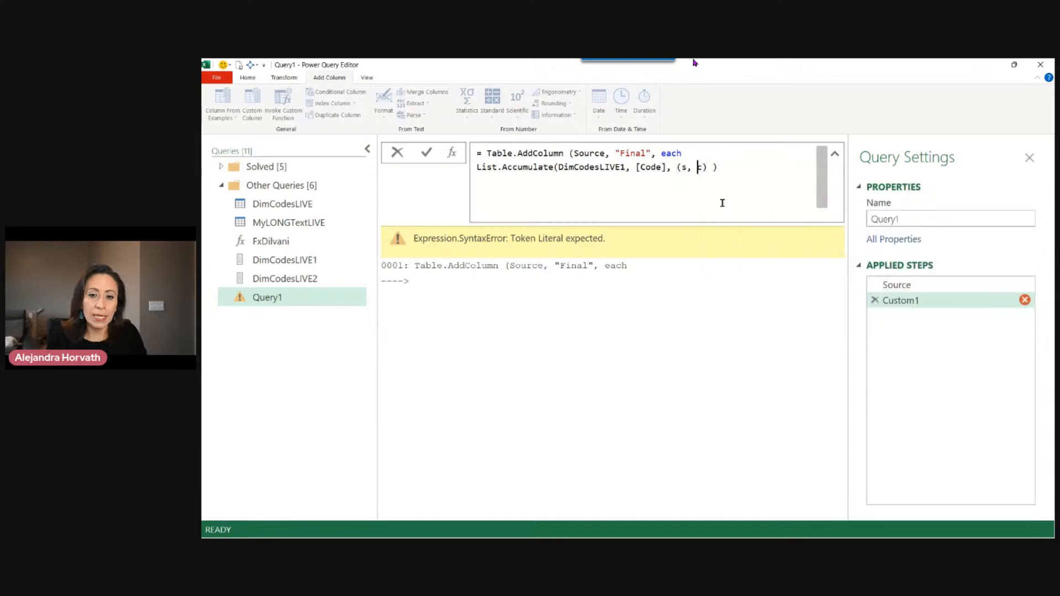
key(Right)
key(Left)
key(Left)
key(Right)
key(Right)
key(Right)
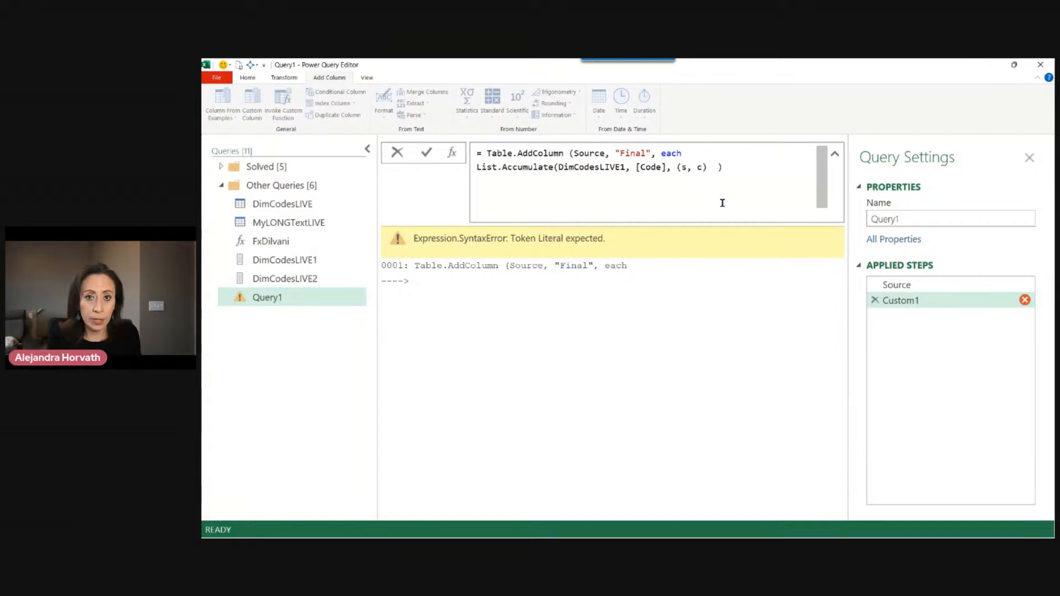
key(Left)
text(=>)
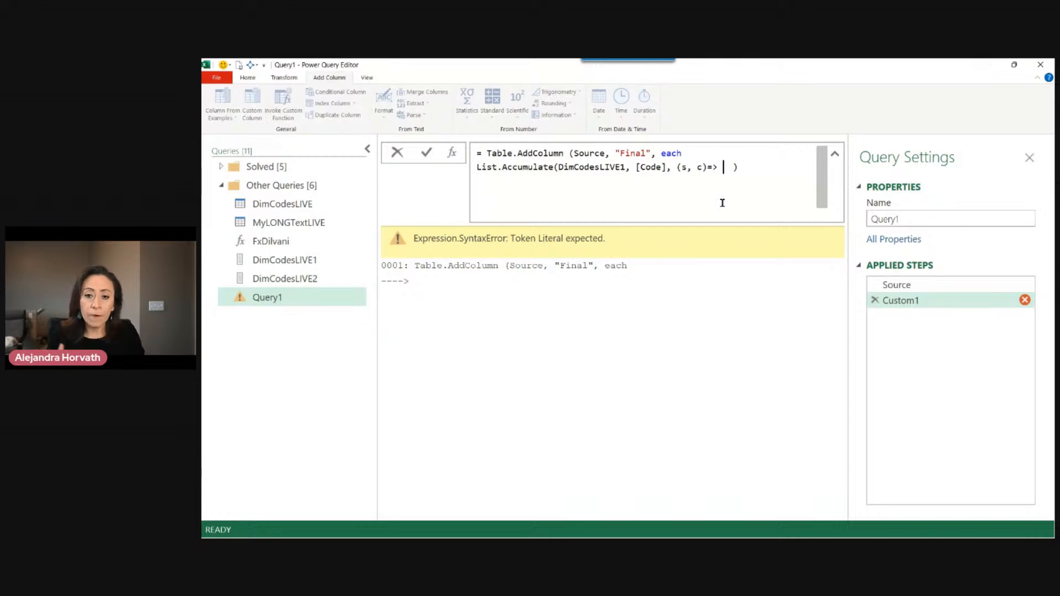
text( listre )
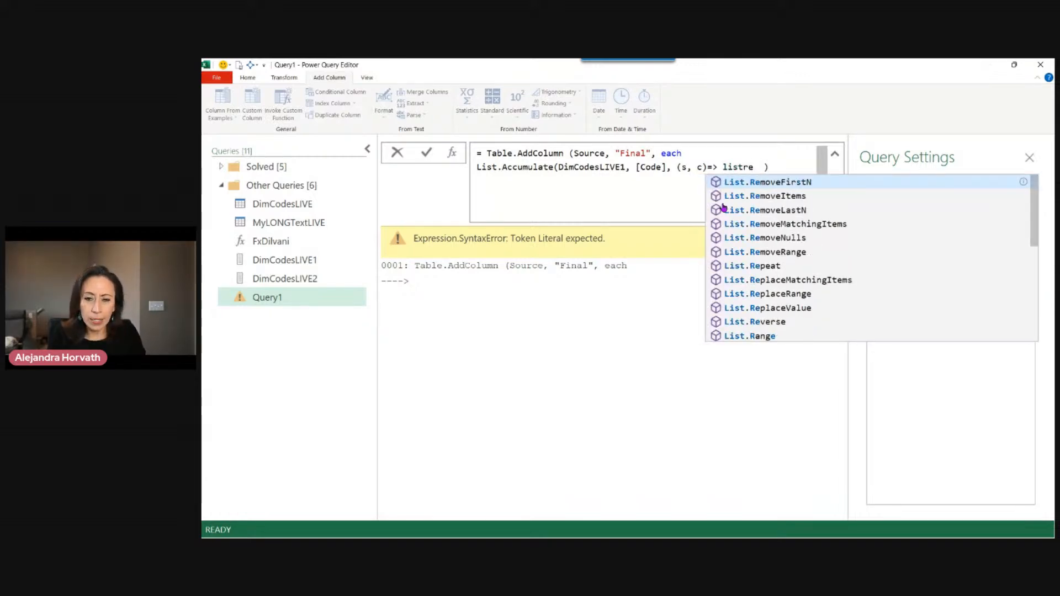
text(pl)
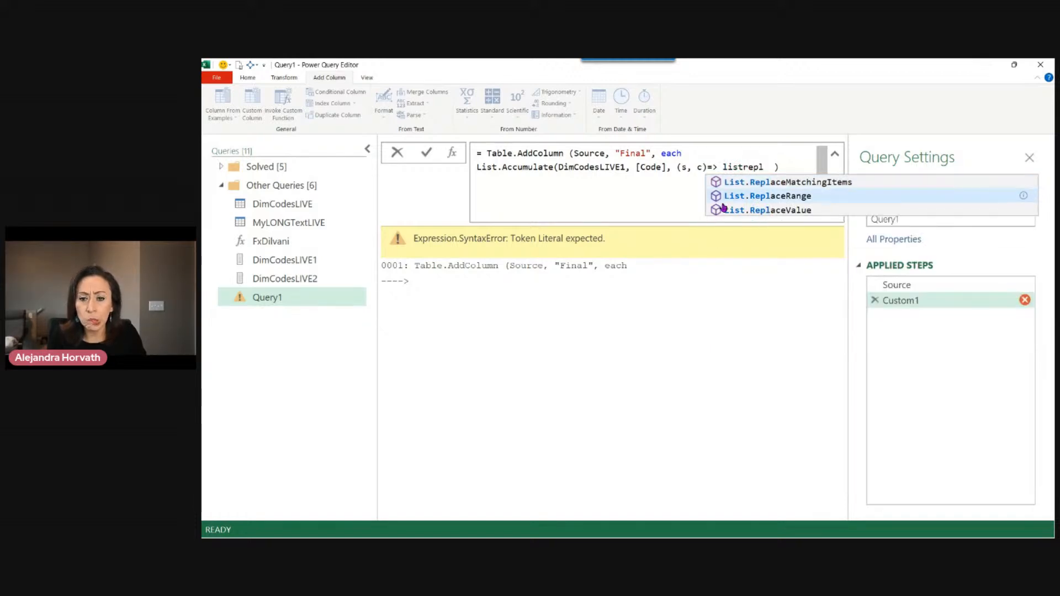
key(BackSpace)
key(BackSpace)
key(BackSpace)
key(BackSpace)
key(BackSpace)
key(BackSpace)
key(BackSpace)
key(BackSpace)
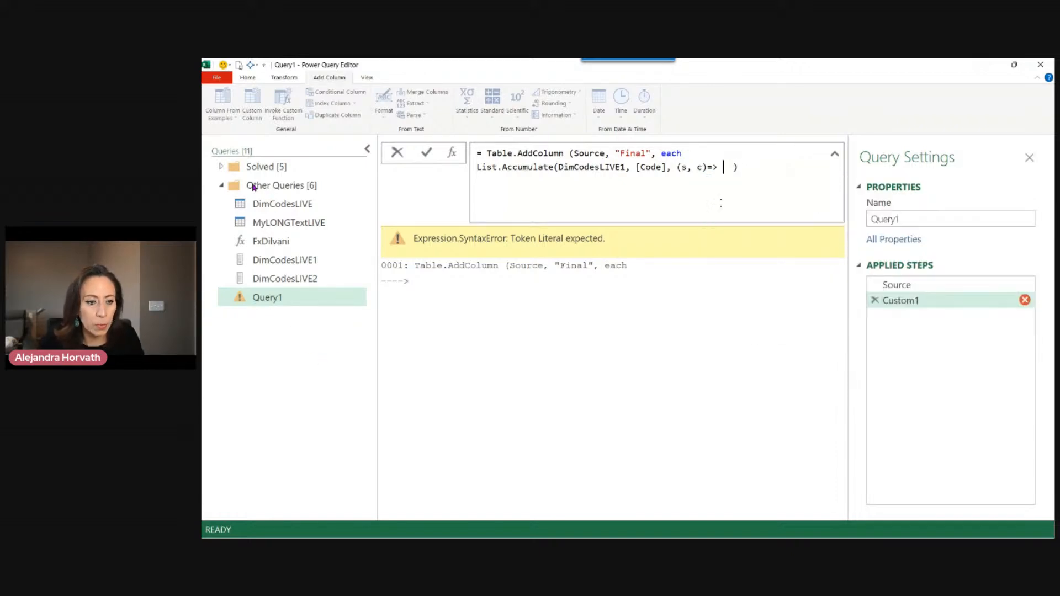
Look up the Text.Replace call in the Final column formula of the solved MyLONGTextListAcc query, and return to Query1
click(221, 167)
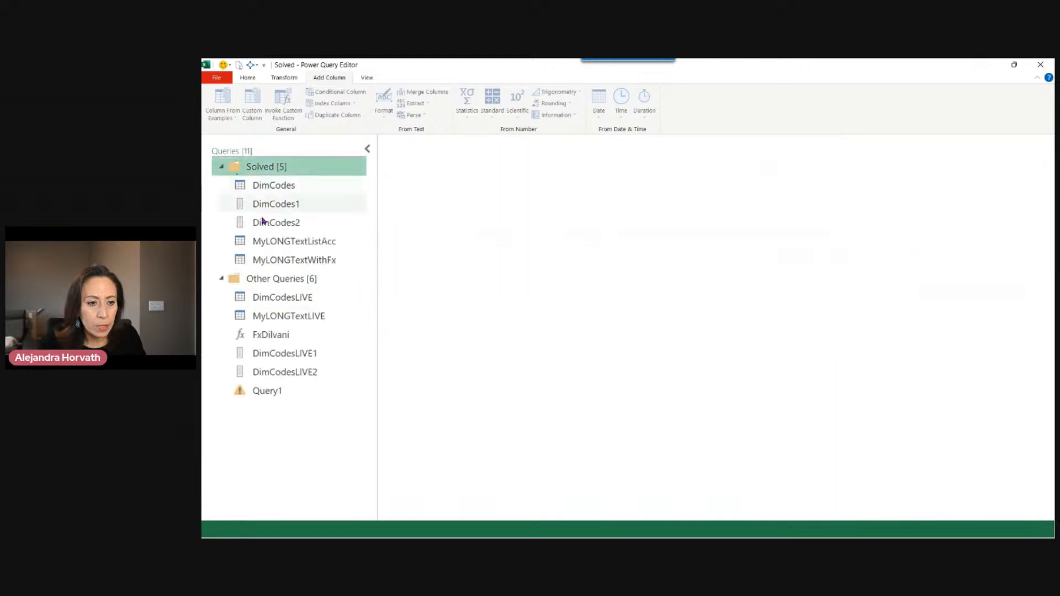
click(293, 241)
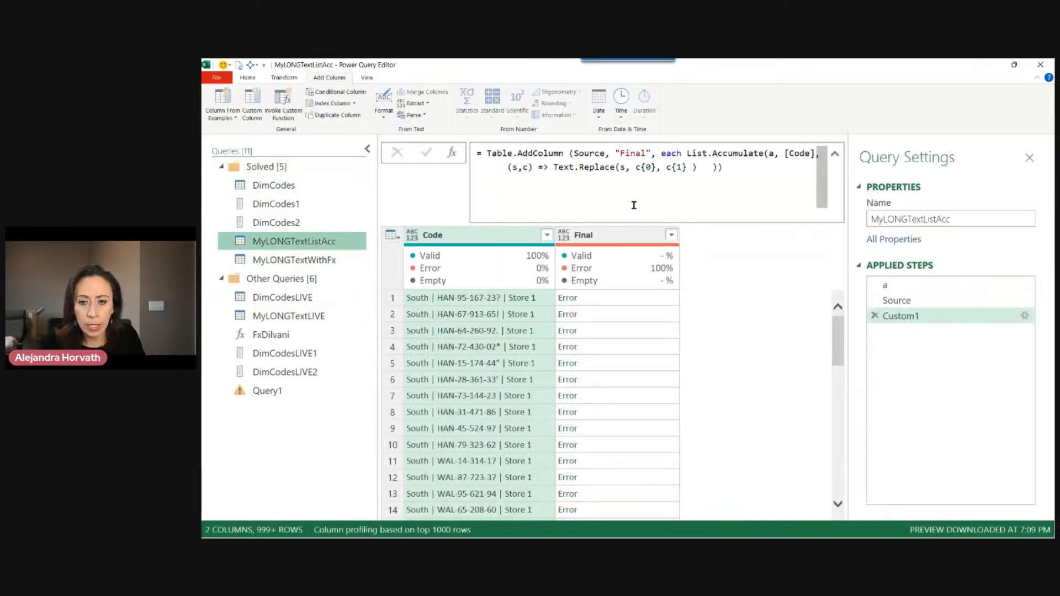
drag(554, 168, 615, 168)
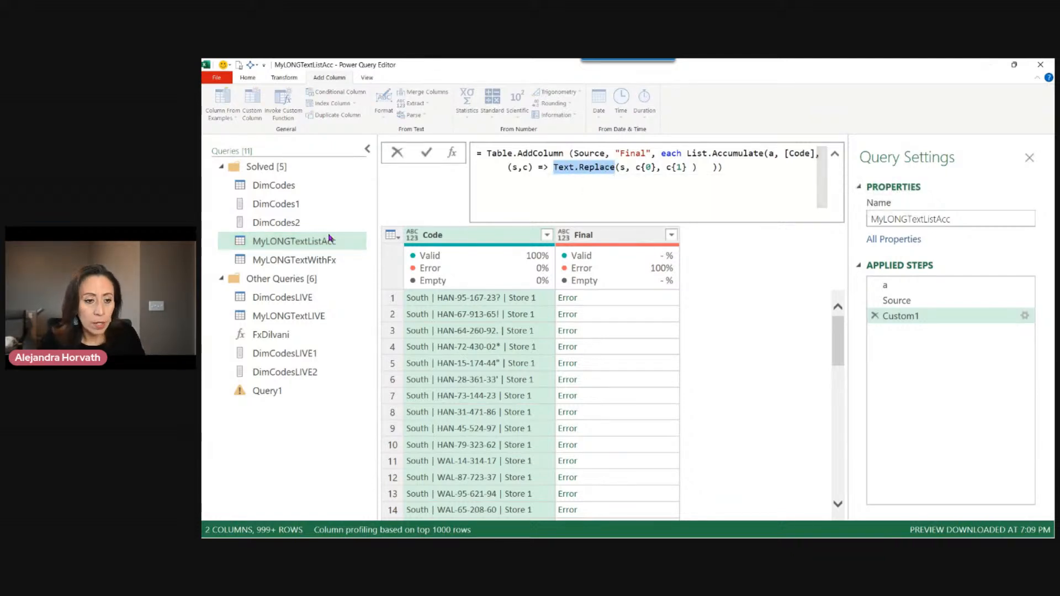
click(270, 389)
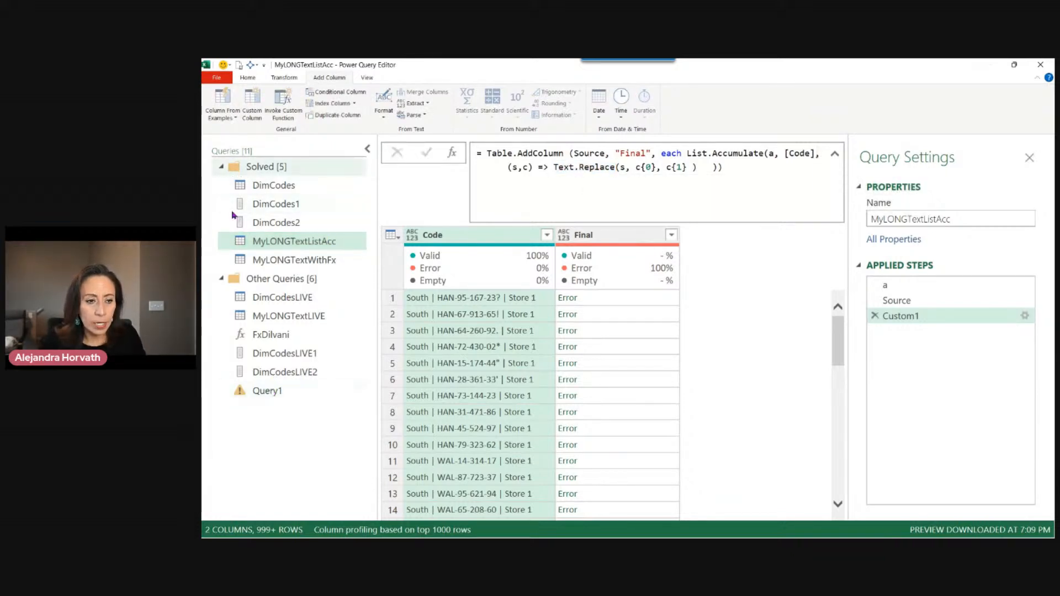
click(269, 389)
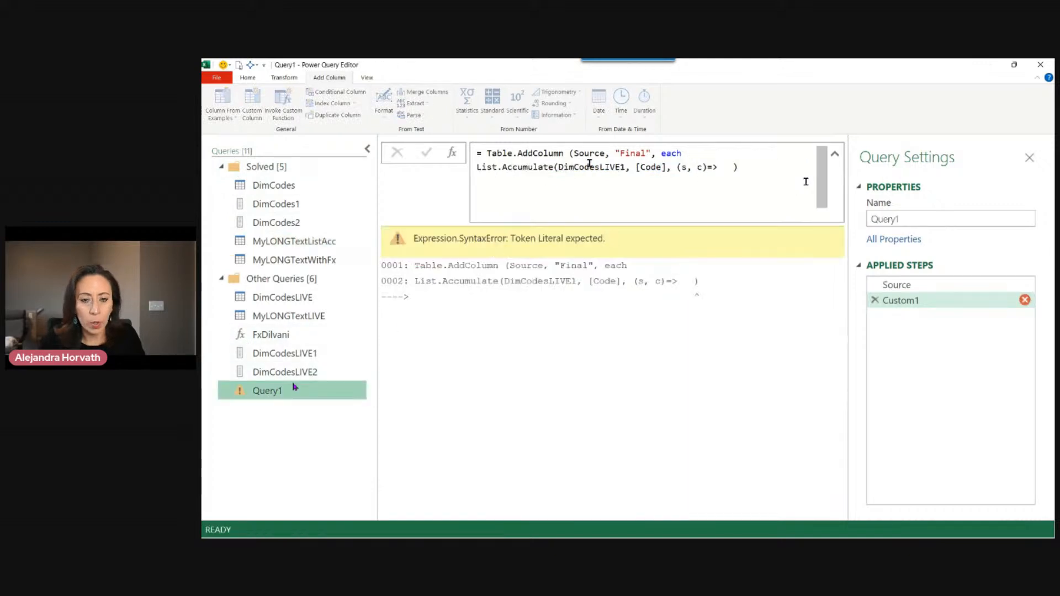
Add a Text.Replace call with s as its text argument to the accumulator, placed on its own third formula line
click(722, 167)
text(Text.Replace)
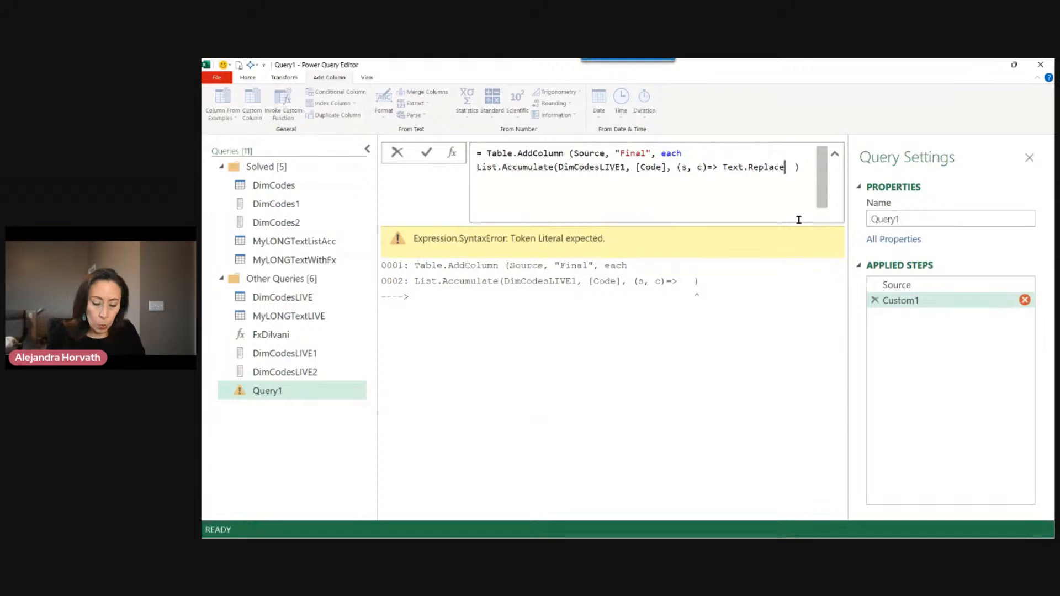
text(()
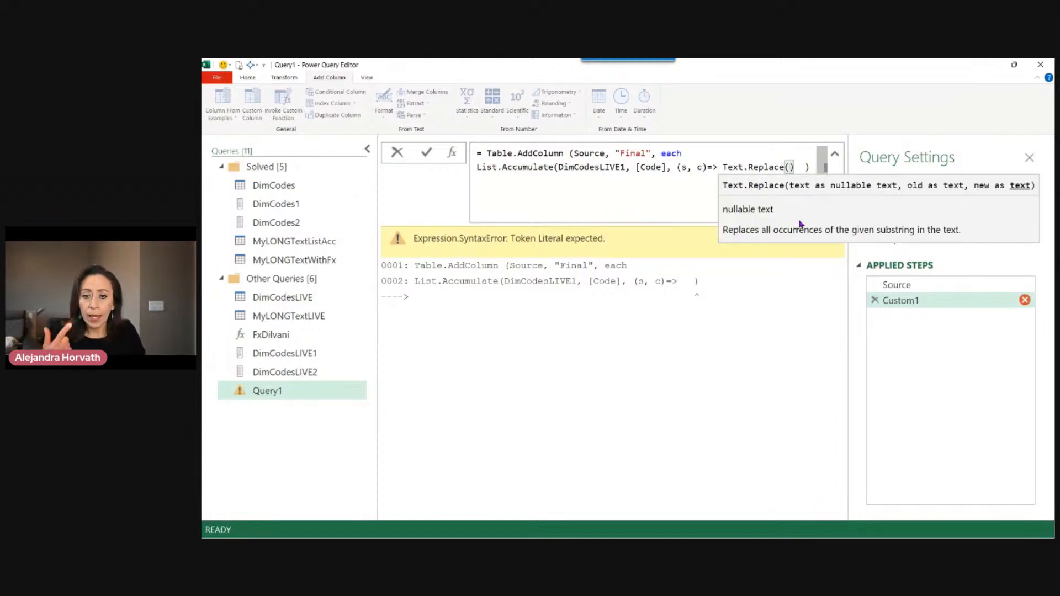
text(s)
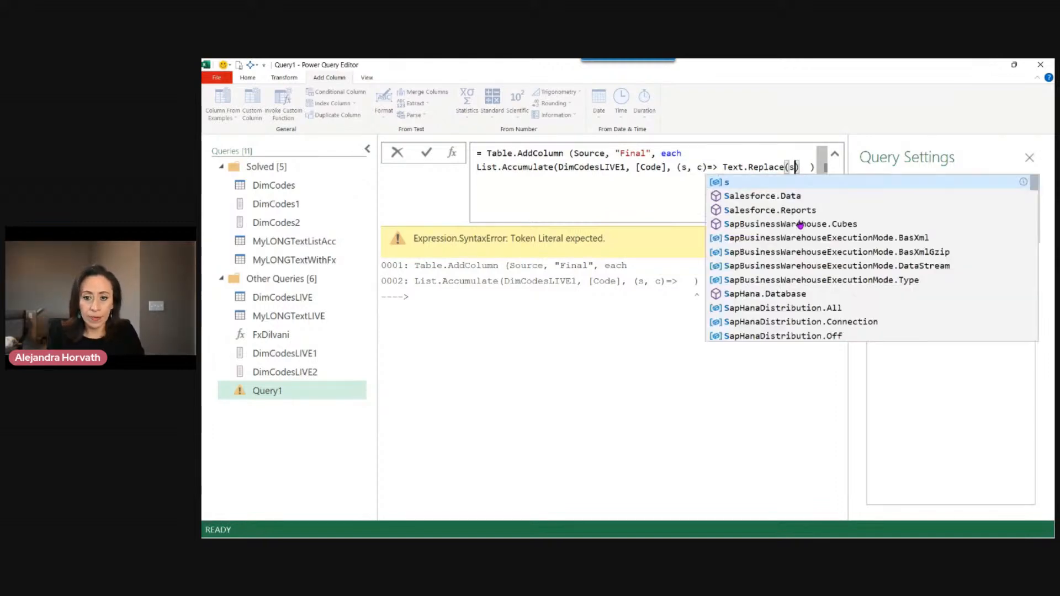
text(,)
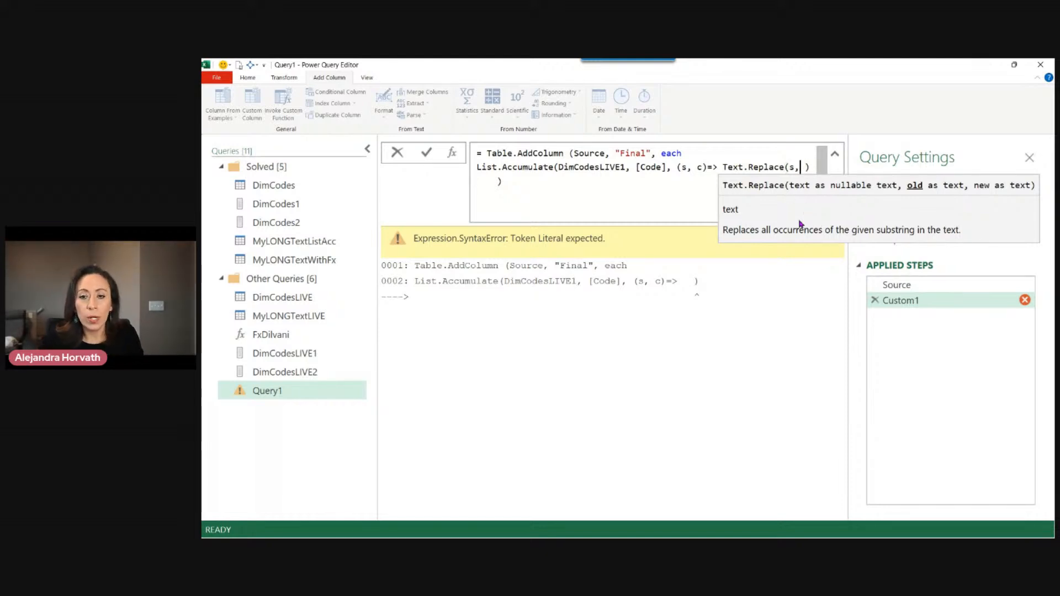
click(805, 165)
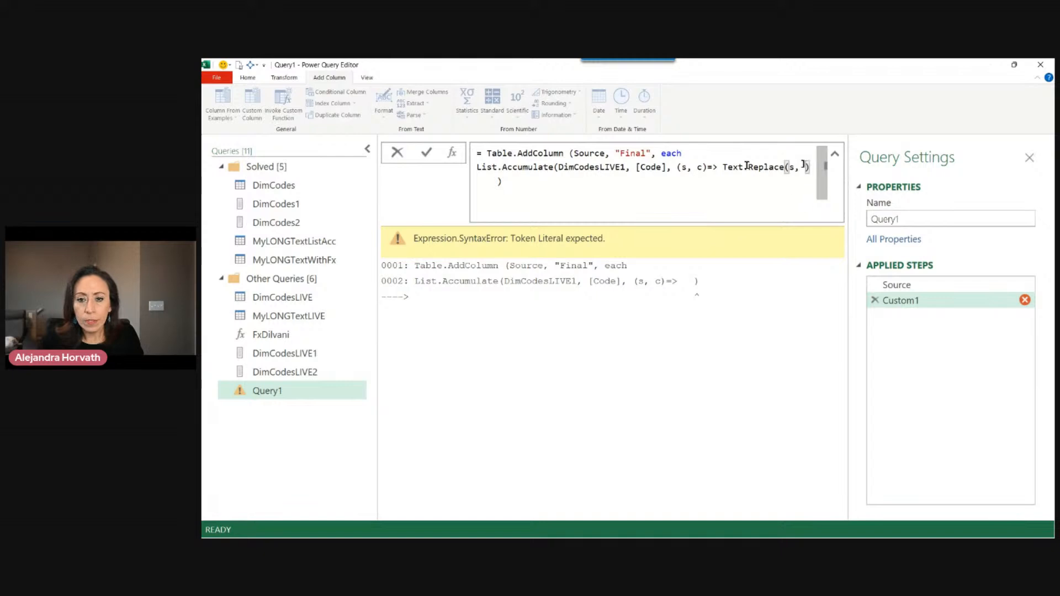
key(shift+Return)
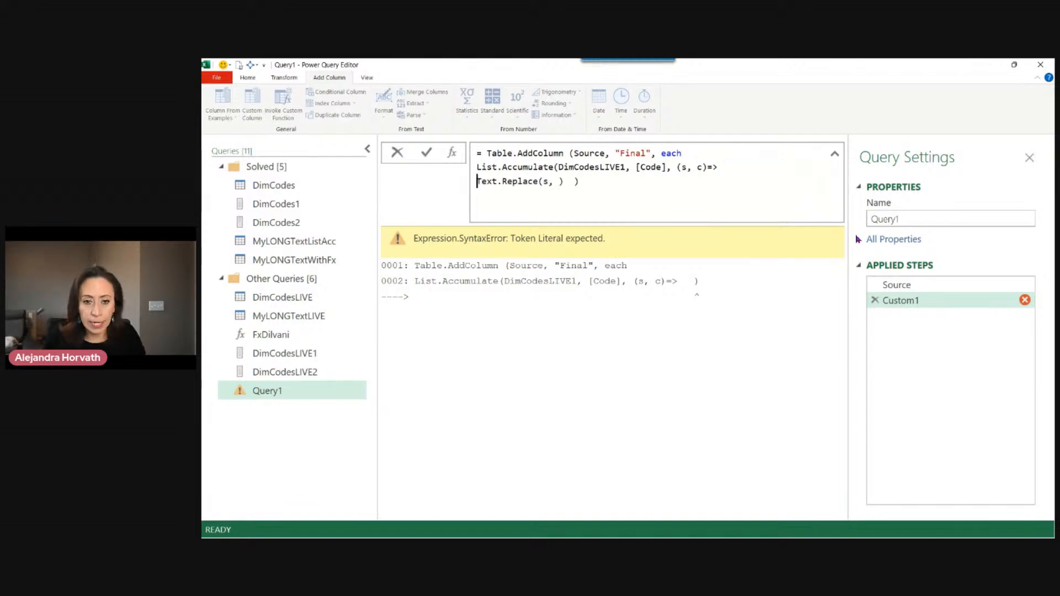
Complete the Text.Replace arguments with c{0} as the old text and c{1} as the new text
key(Right)
key(Right)
key(Right)
key(Right)
key(Right)
key(Right)
key(Right)
key(Right)
key(Right)
key(Right)
key(Right)
key(Right)
key(Right)
key(Right)
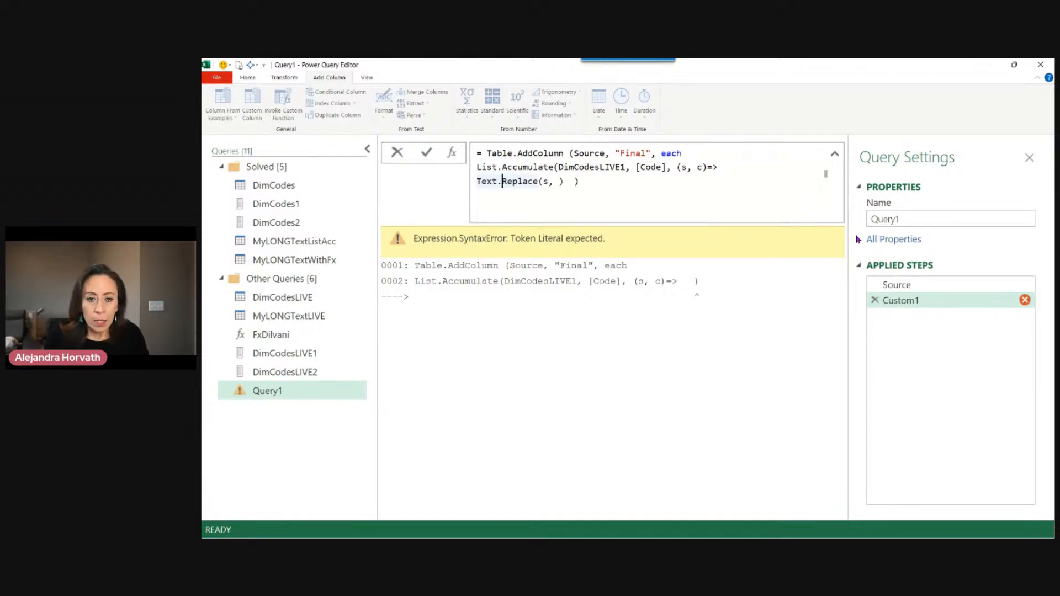
key(Right)
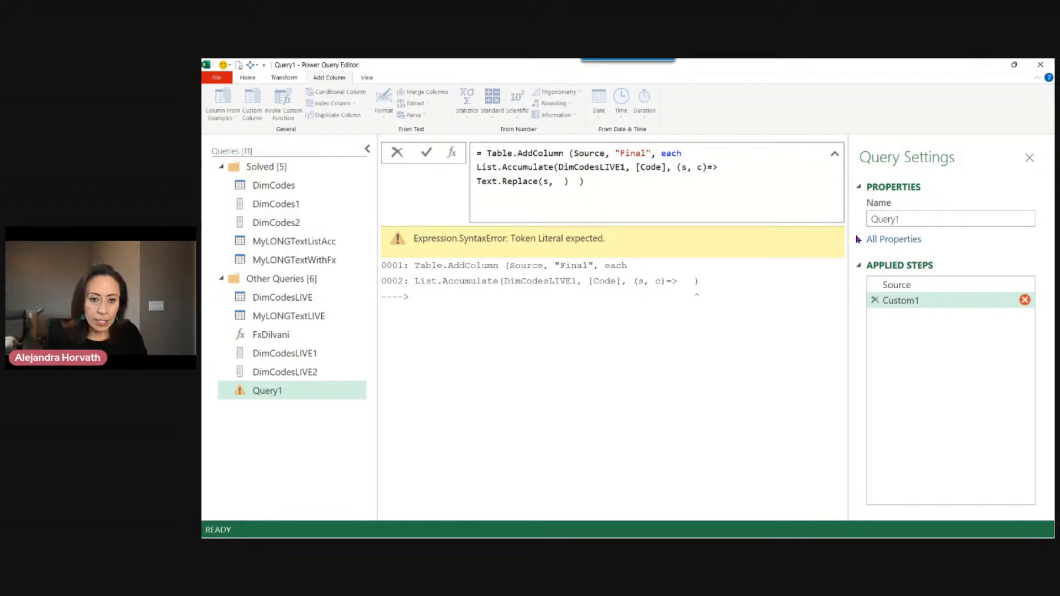
mouse_move(511, 180)
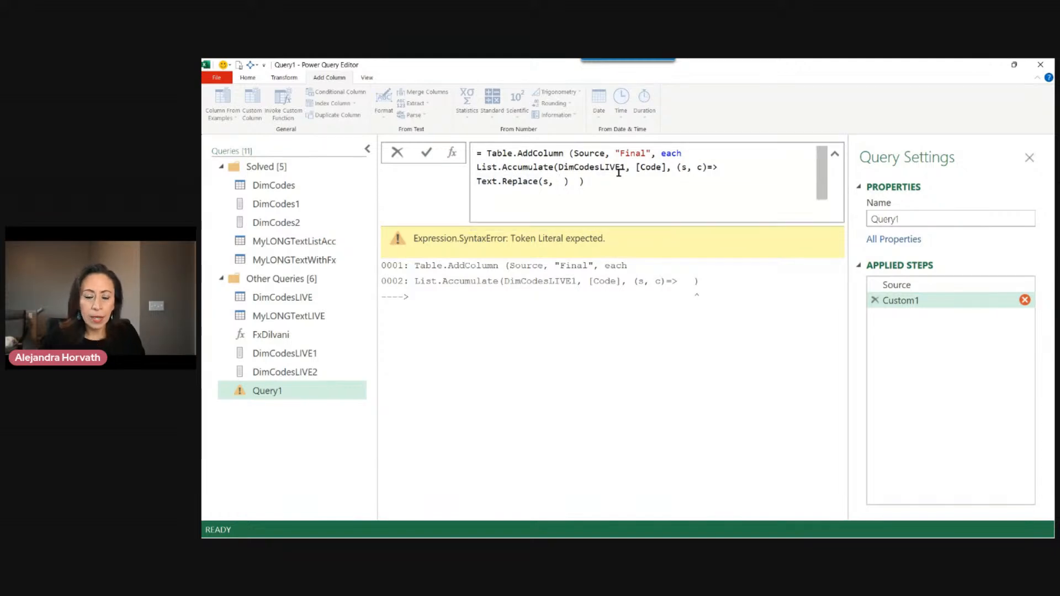
mouse_move(618, 173)
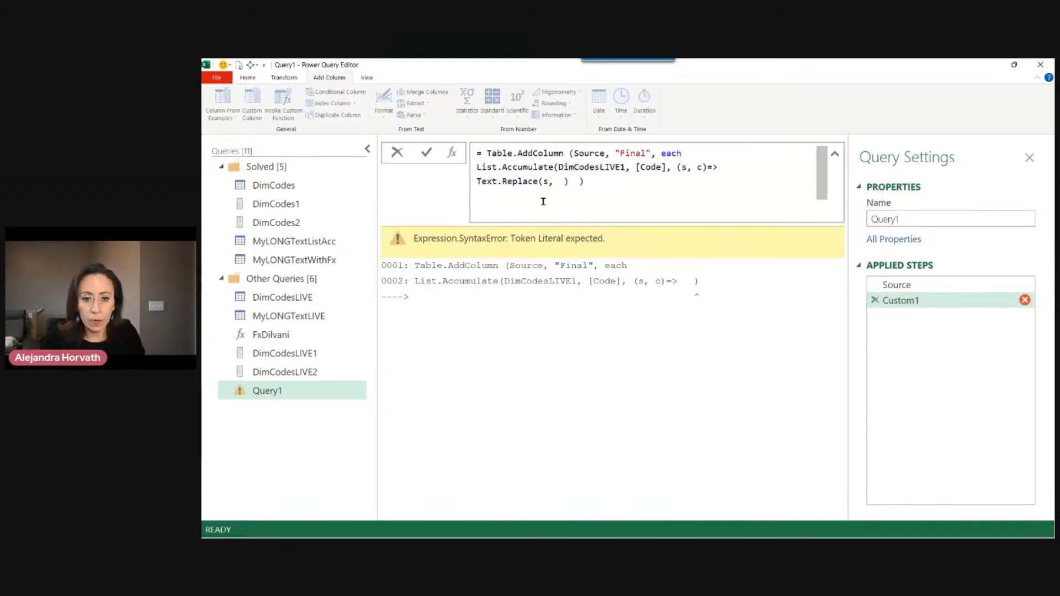
text(c{)
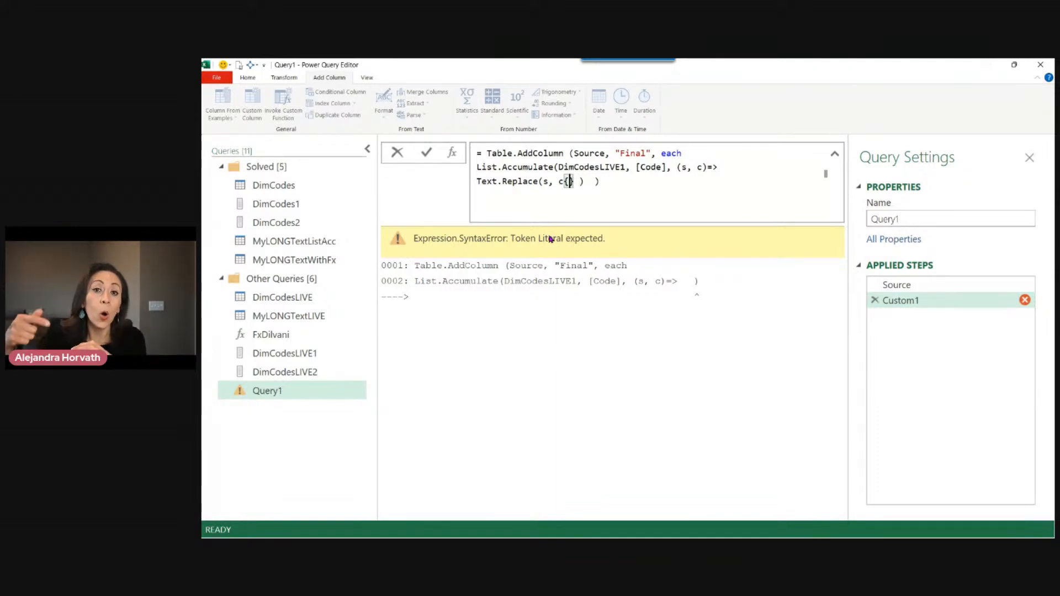
text(0)
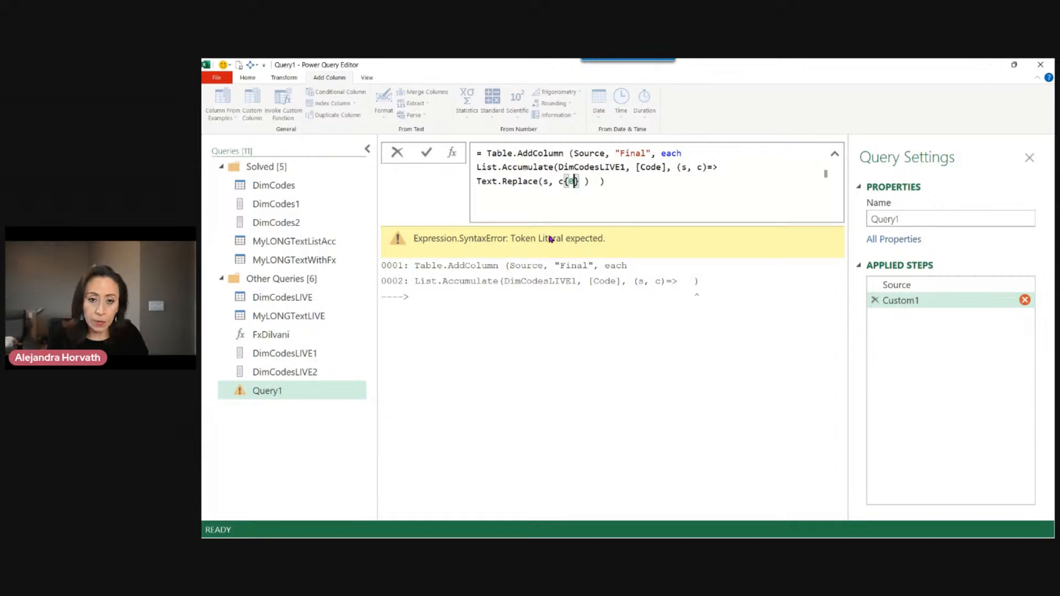
key(Right)
text(, )
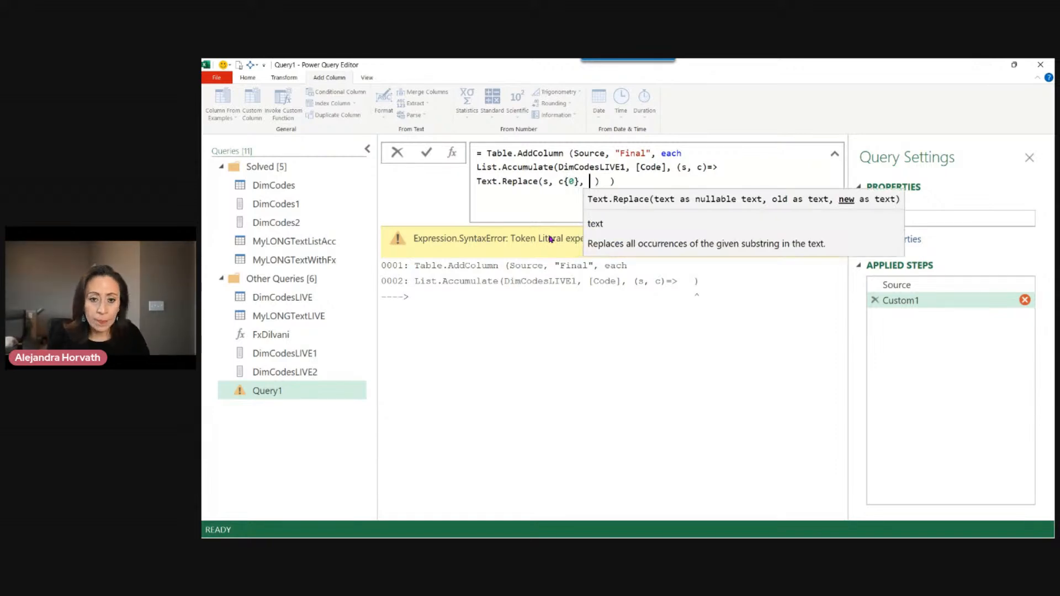
text(c)
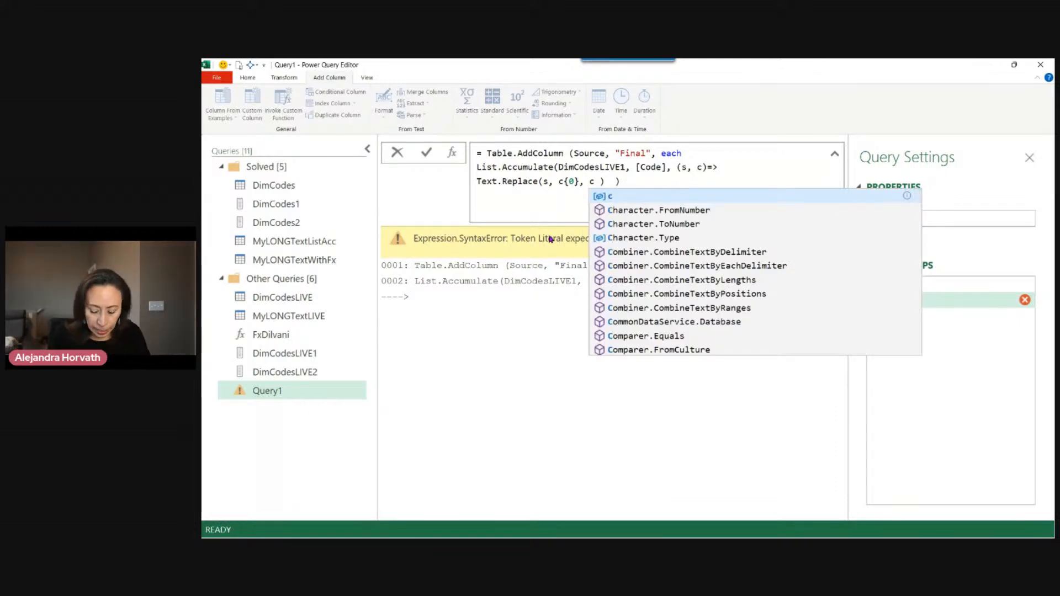
text({)
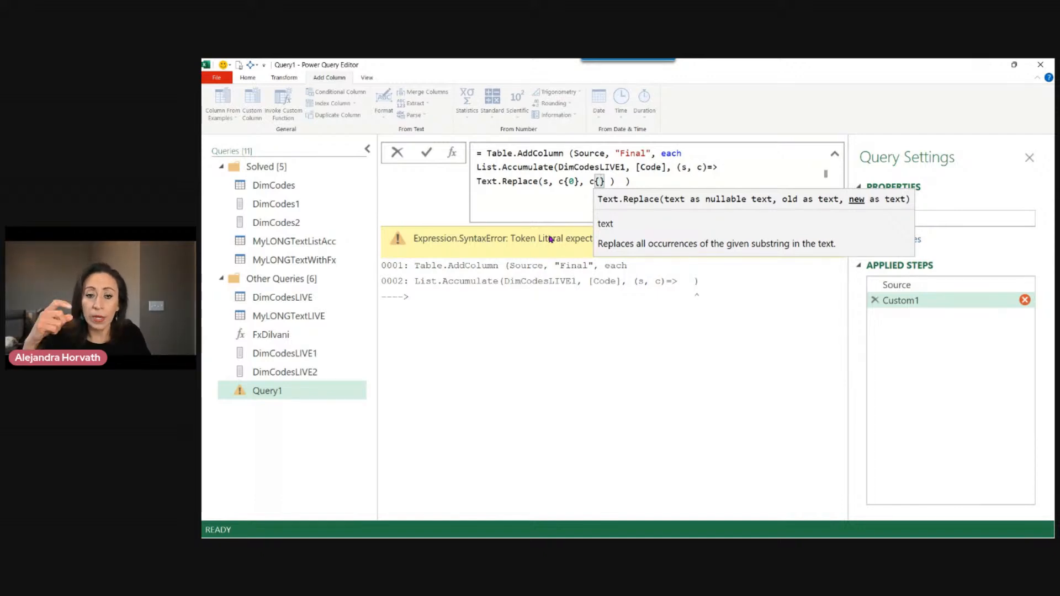
text(1)
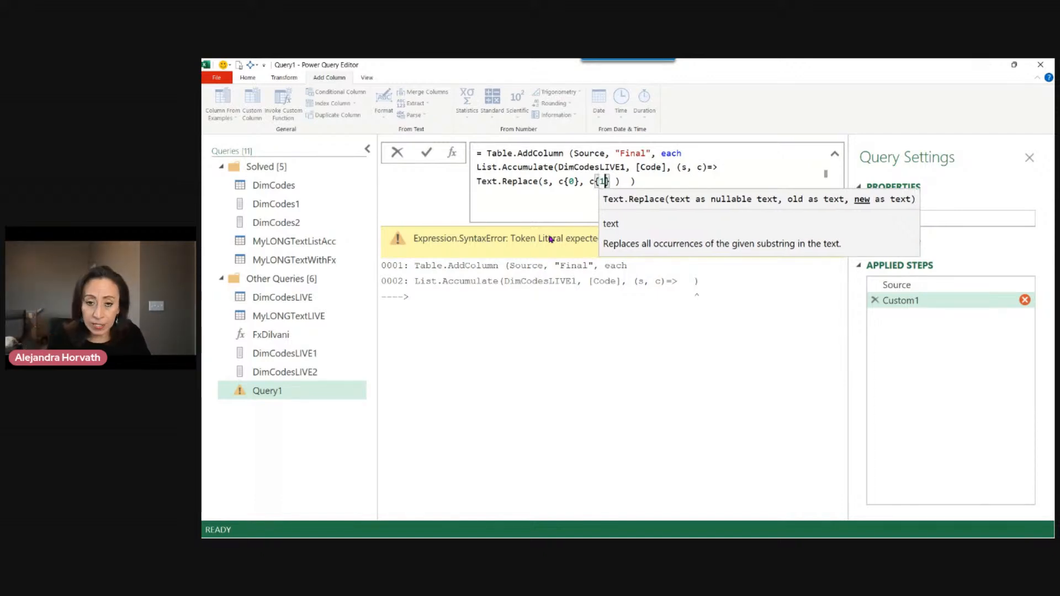
Close the Table.AddColumn formula with a final parenthesis after the List.Accumulate call, and commit it
key(Right)
key(Right)
key(Right)
key(Right)
key(Right)
key(Right)
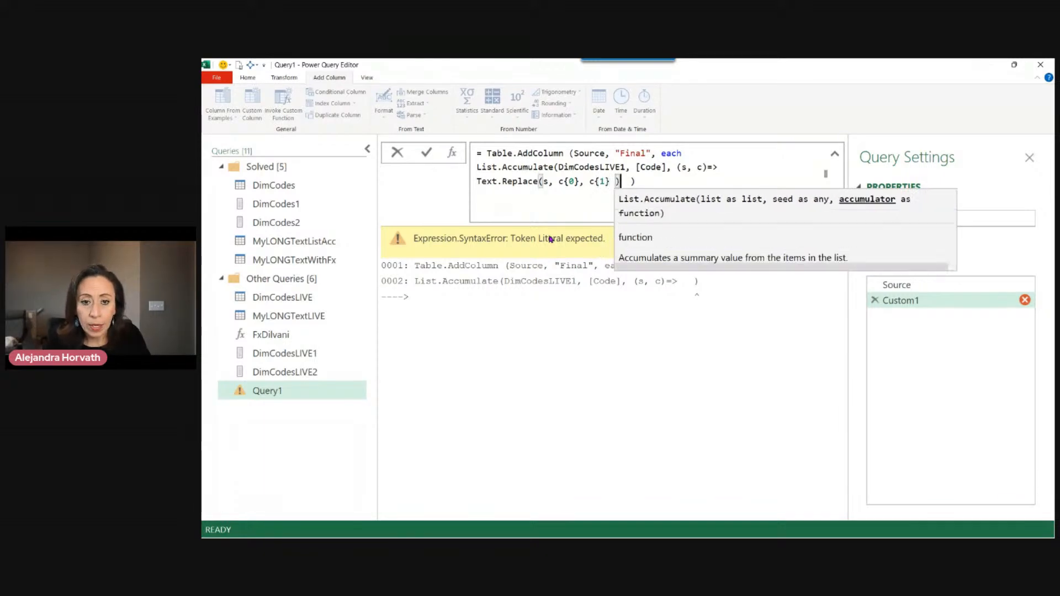
text())
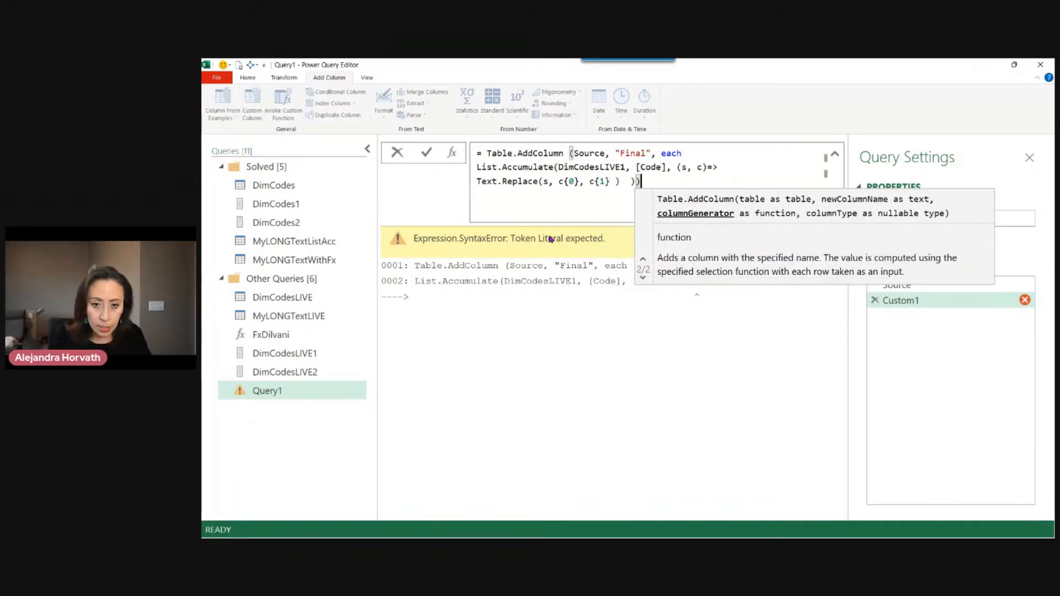
key(Return)
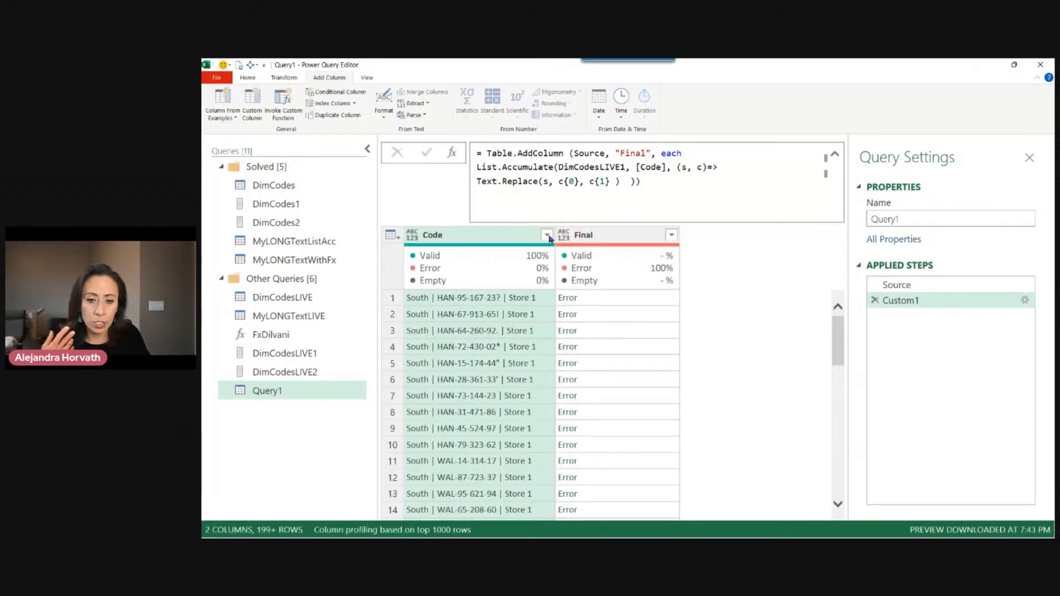
Examine the first value's details in the Final column and the column types in the ChangedType step of DimCodesLIVE1
click(625, 297)
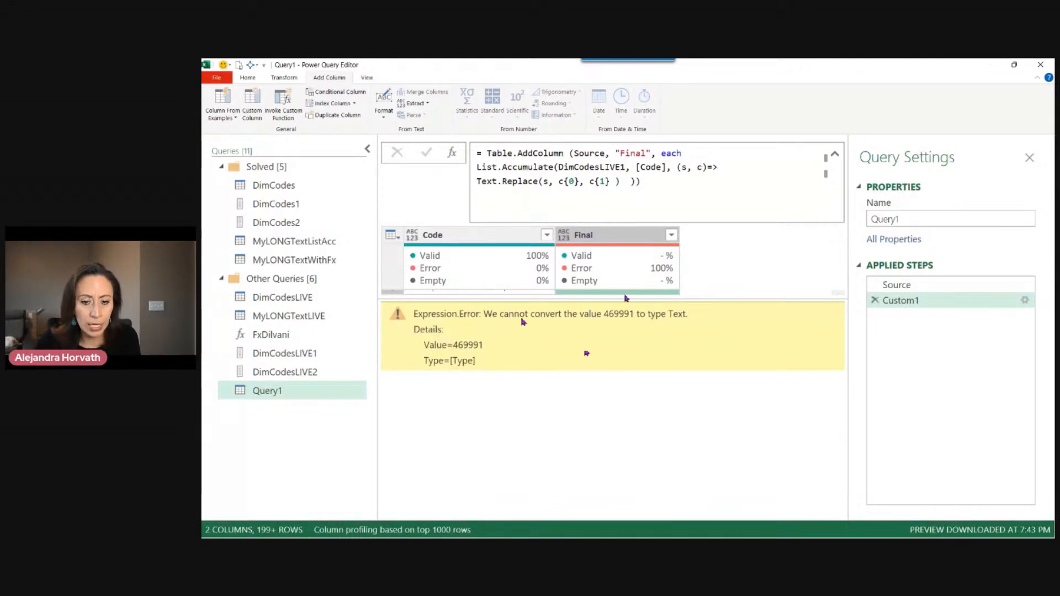
click(336, 356)
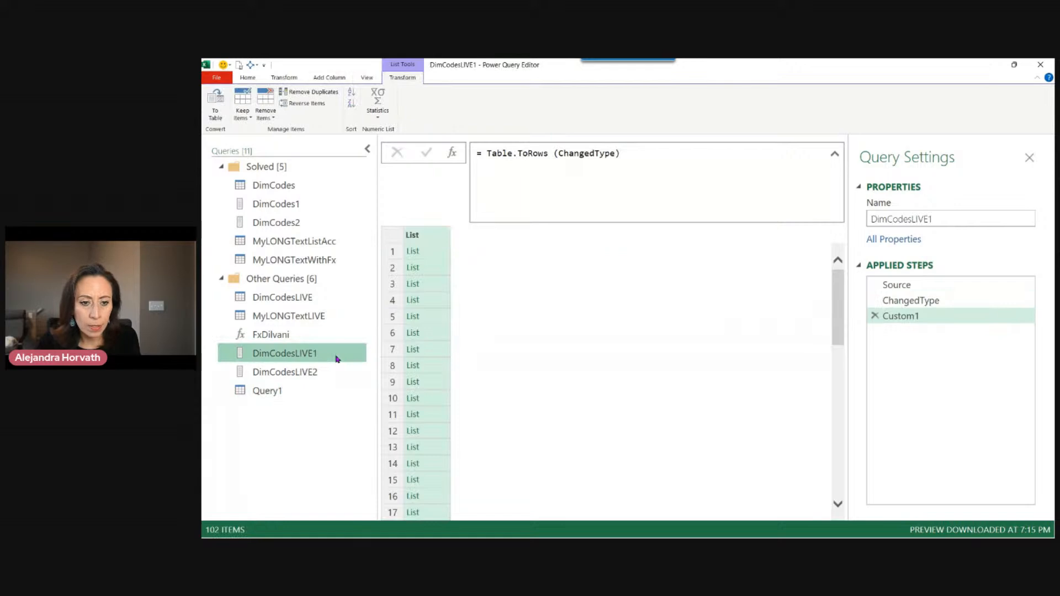
click(915, 284)
click(924, 301)
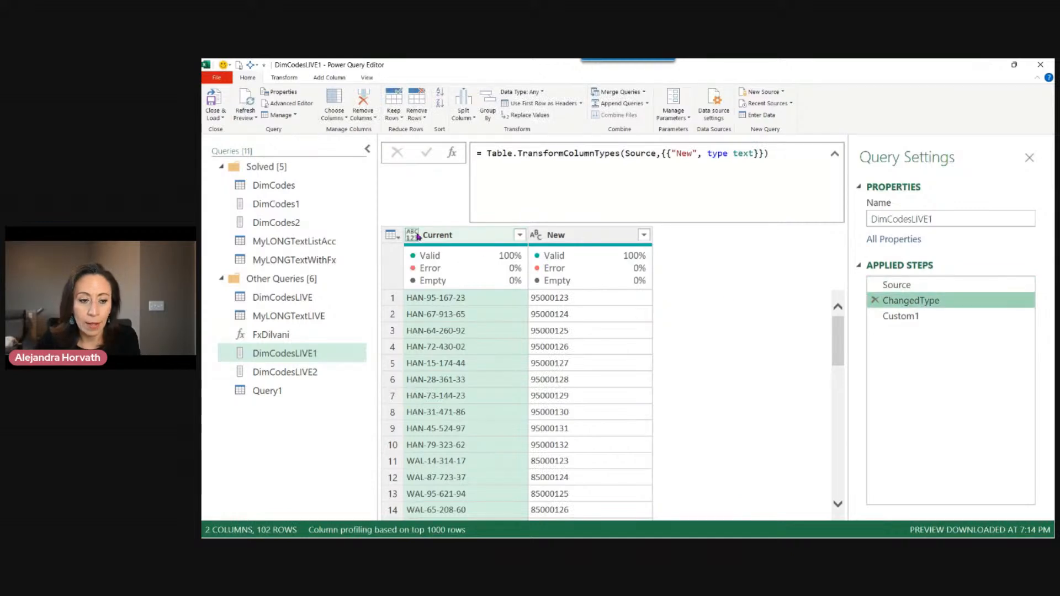
Change the Current column's data type to Text in DimCodesLIVE1's ChangedType step, accepting the intermediate step insertion
click(418, 236)
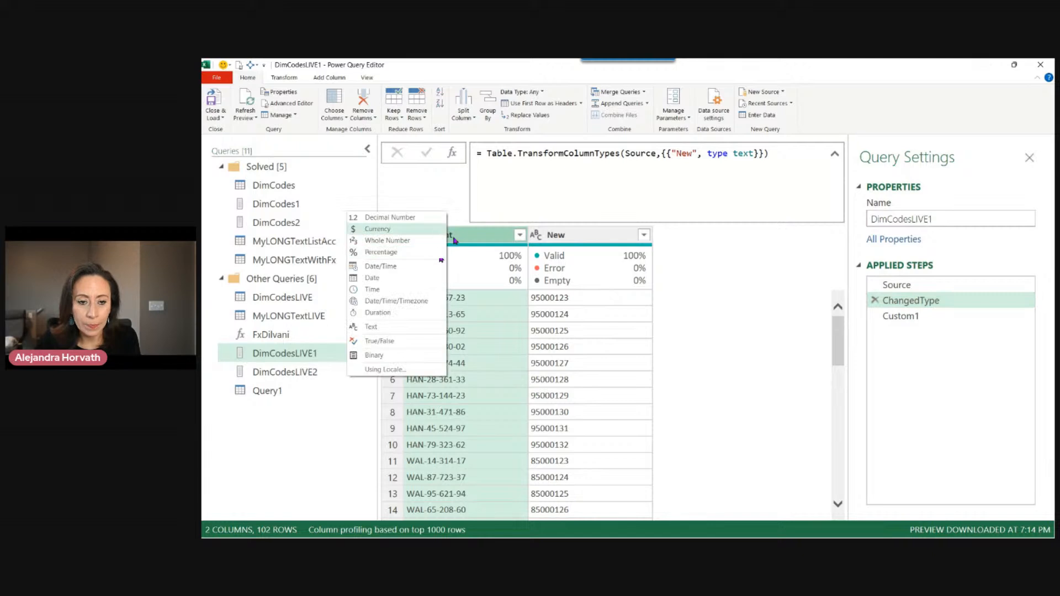
click(485, 244)
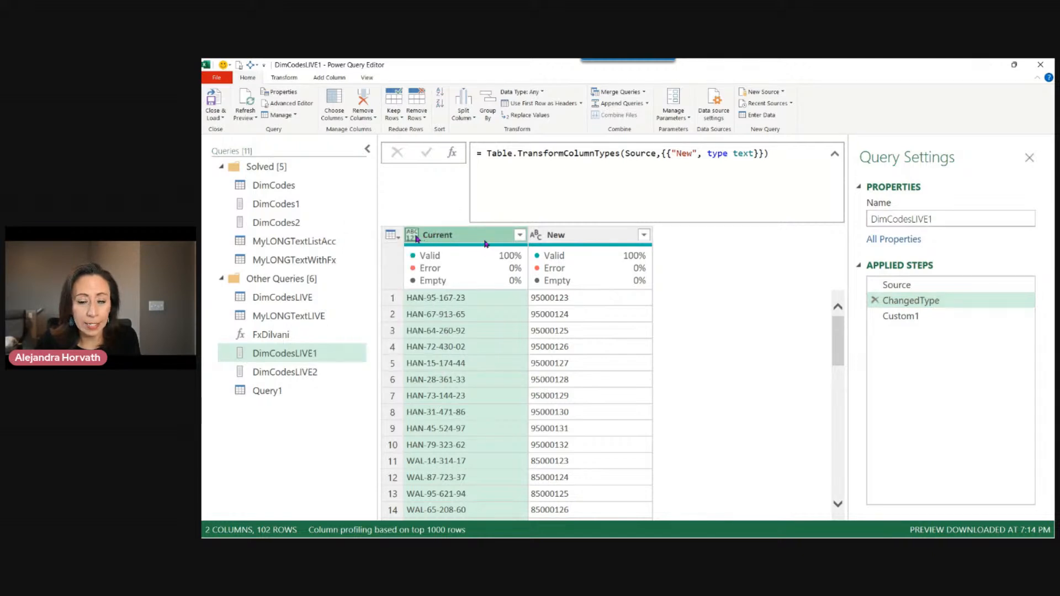
click(571, 238)
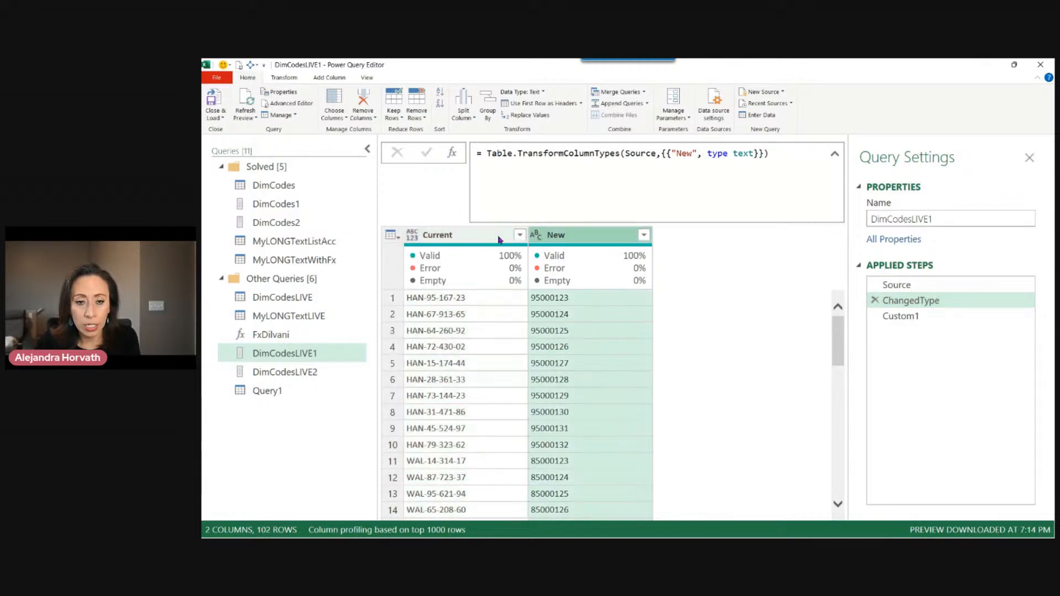
click(468, 239)
click(419, 241)
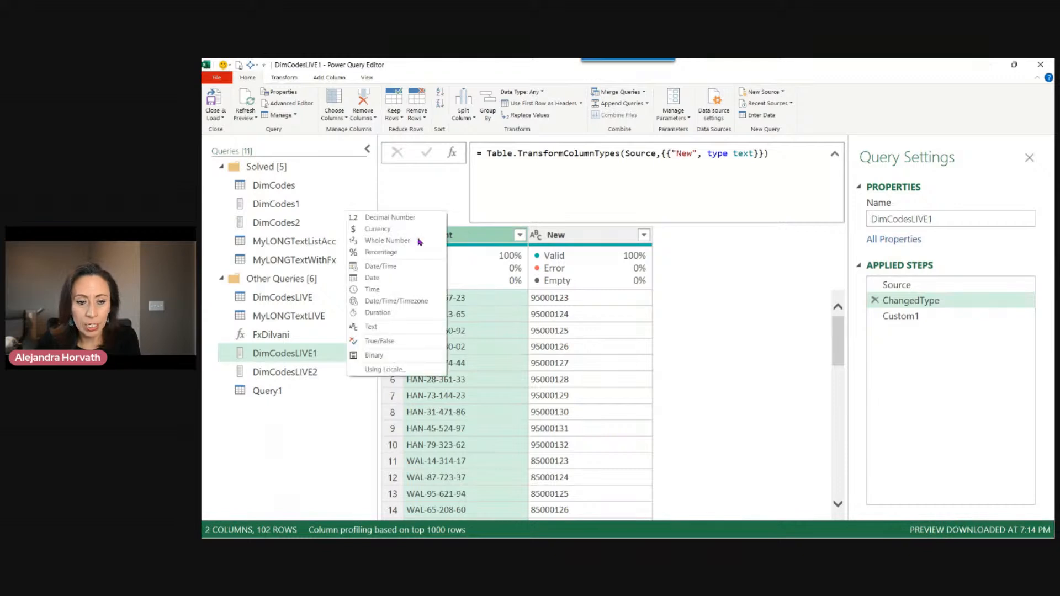
click(402, 326)
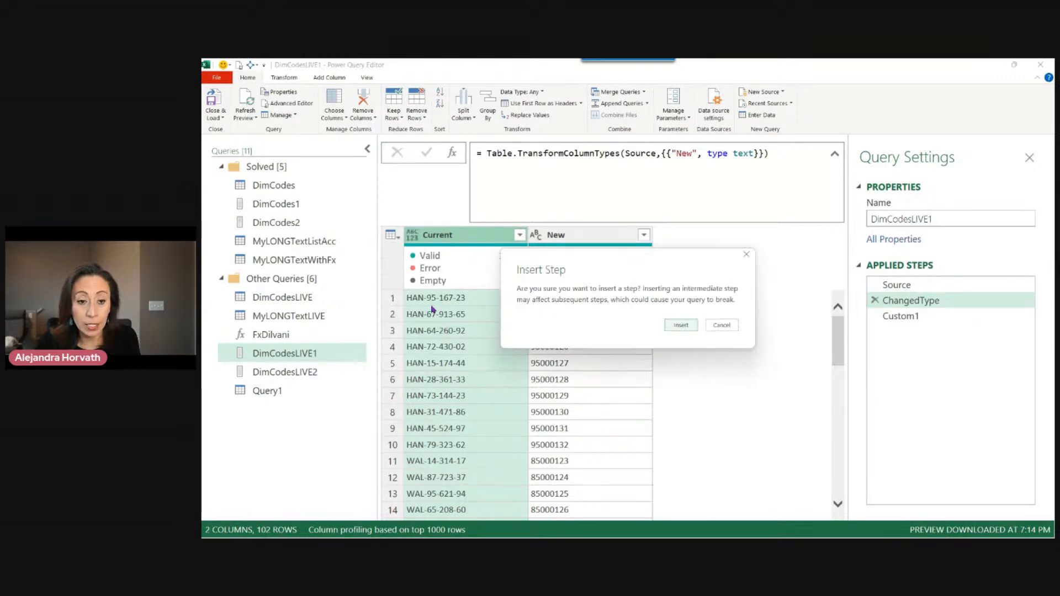
click(678, 326)
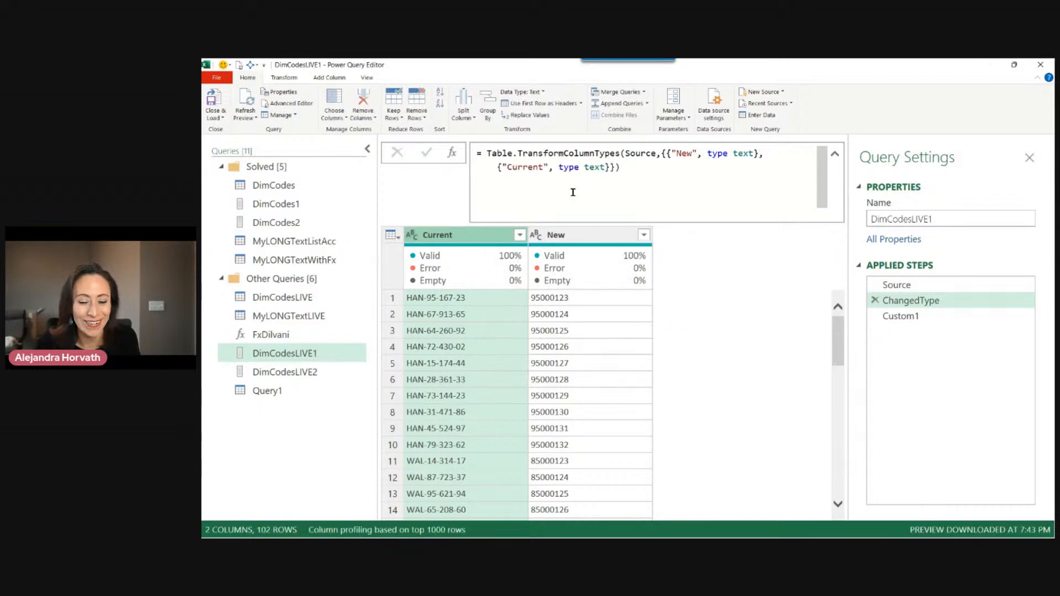
Change the Current column's data type to Text in the ChangedType step of DimCodesLIVE2, accepting the step insertion
click(312, 371)
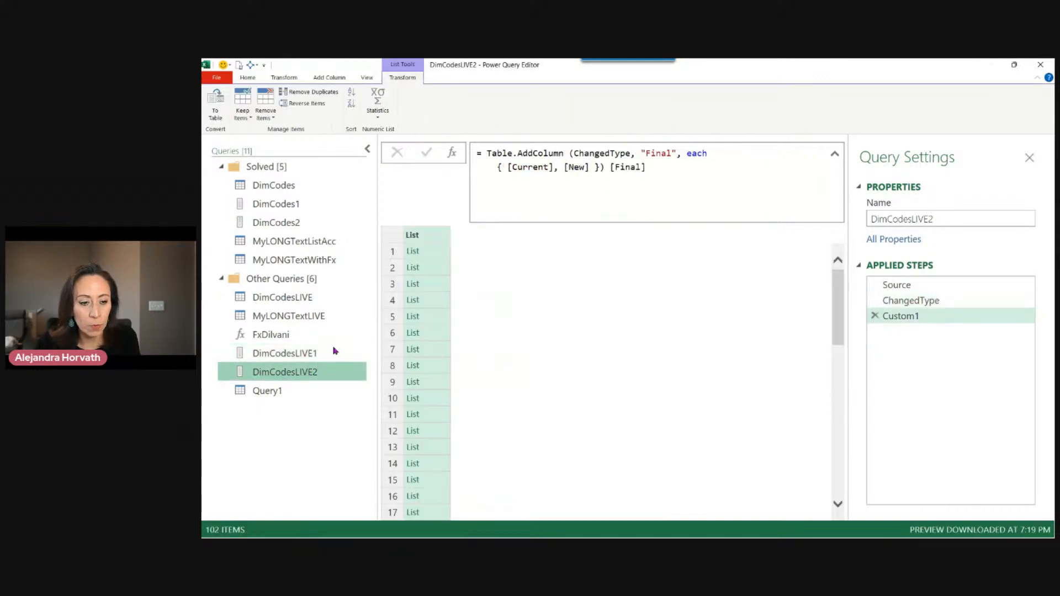
click(914, 302)
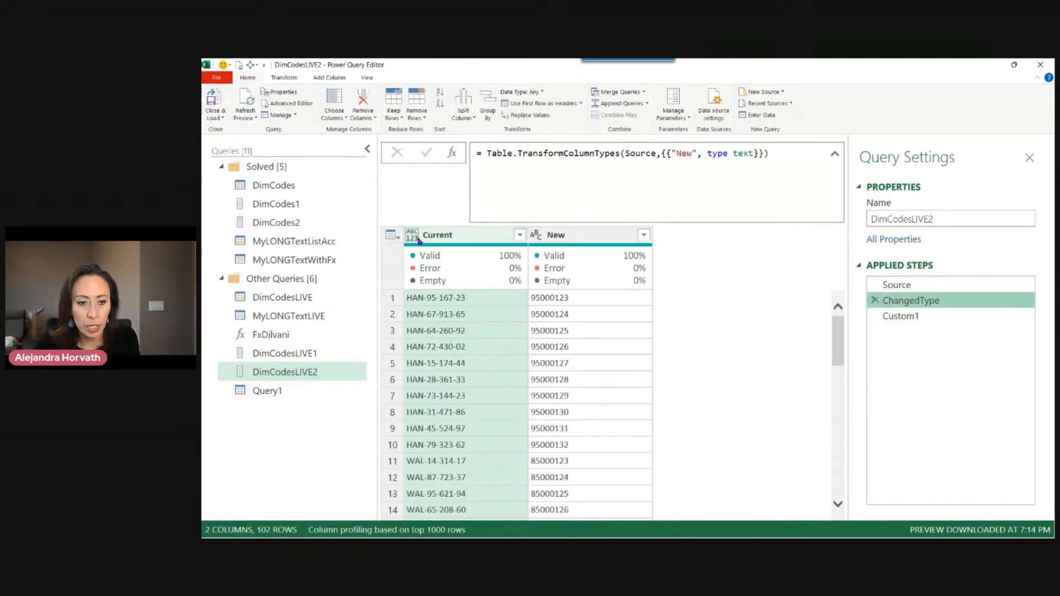
click(419, 242)
click(408, 327)
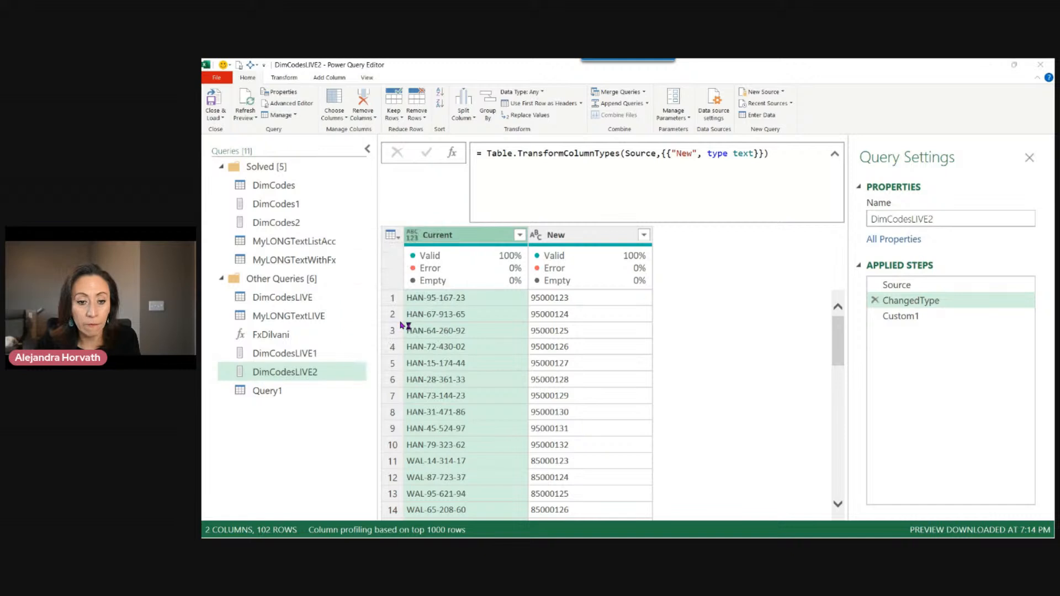
click(693, 325)
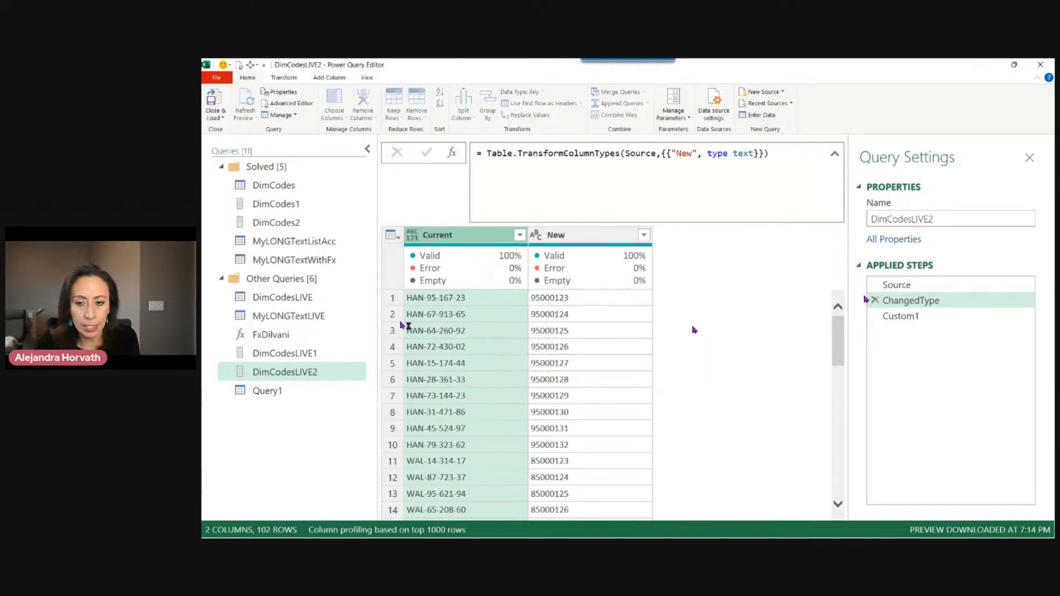
Return to Query1 and review the Final column's values together with the full List.Accumulate formula
click(313, 392)
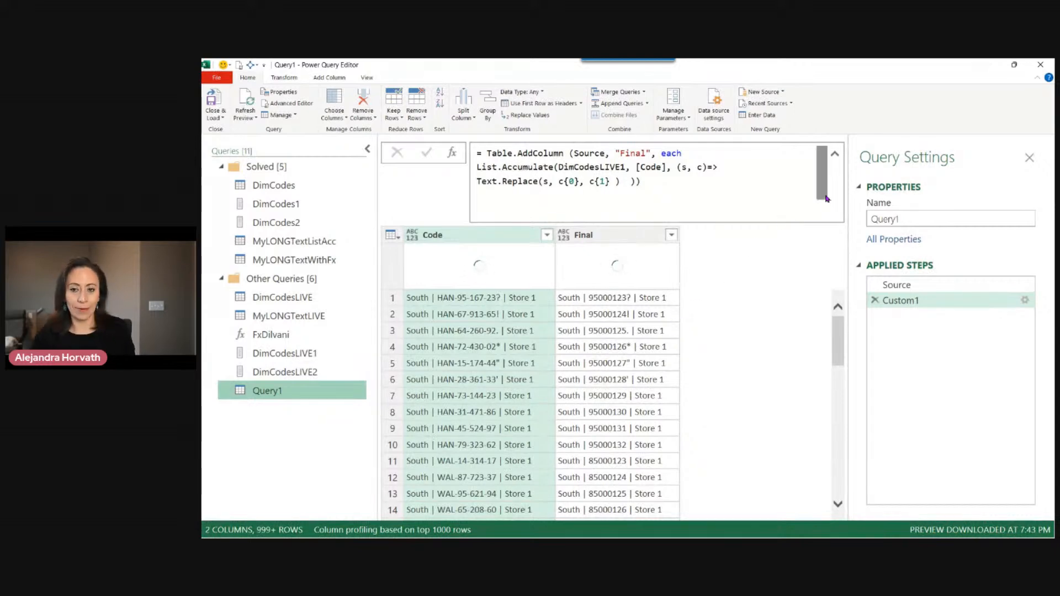
click(836, 155)
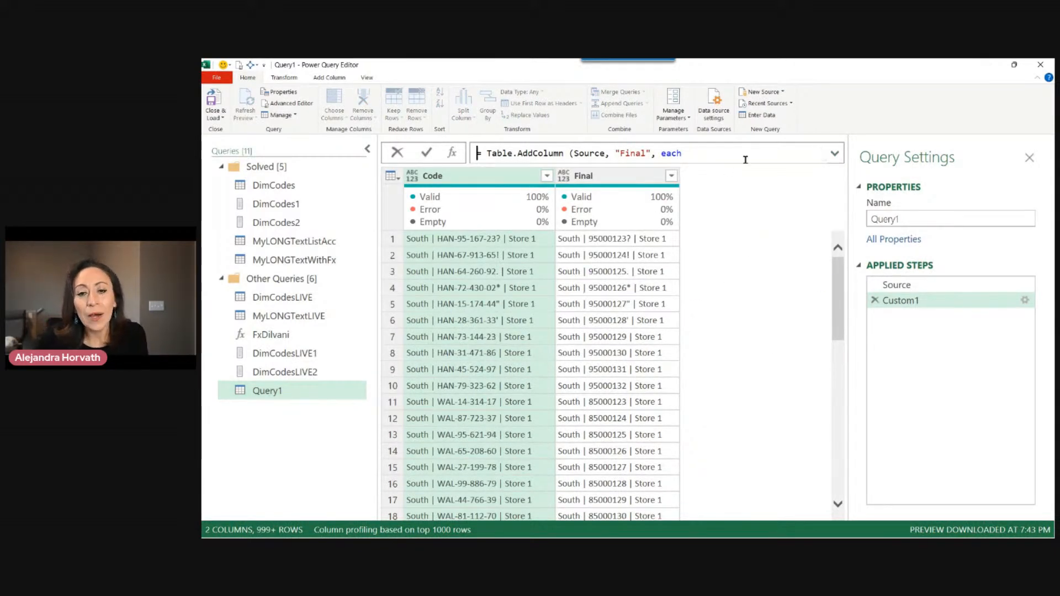
click(834, 153)
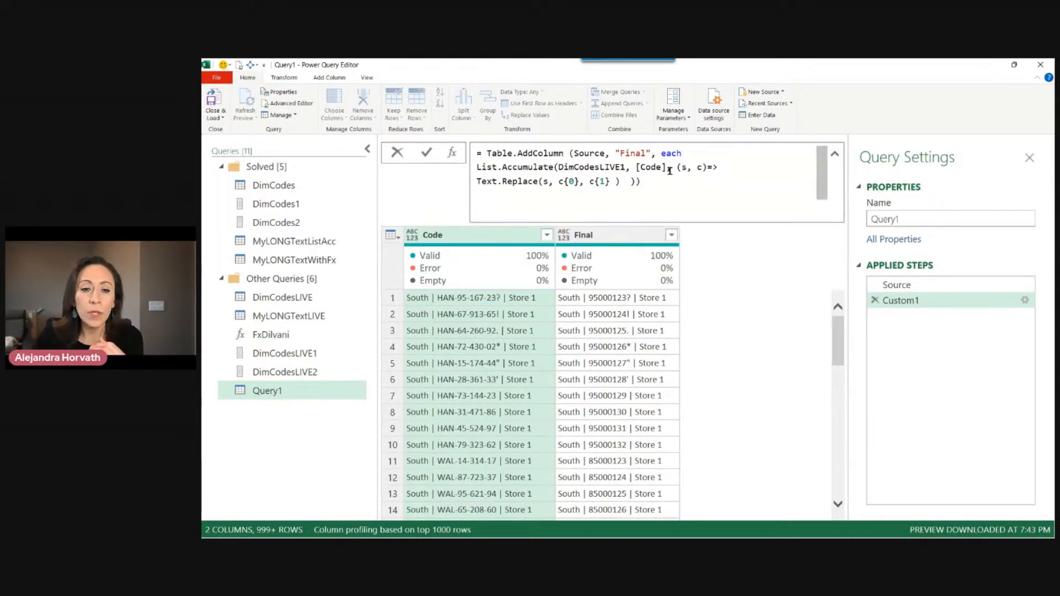
Collapse the expanded Final column formula and review the replaced codes in the Final column
click(683, 153)
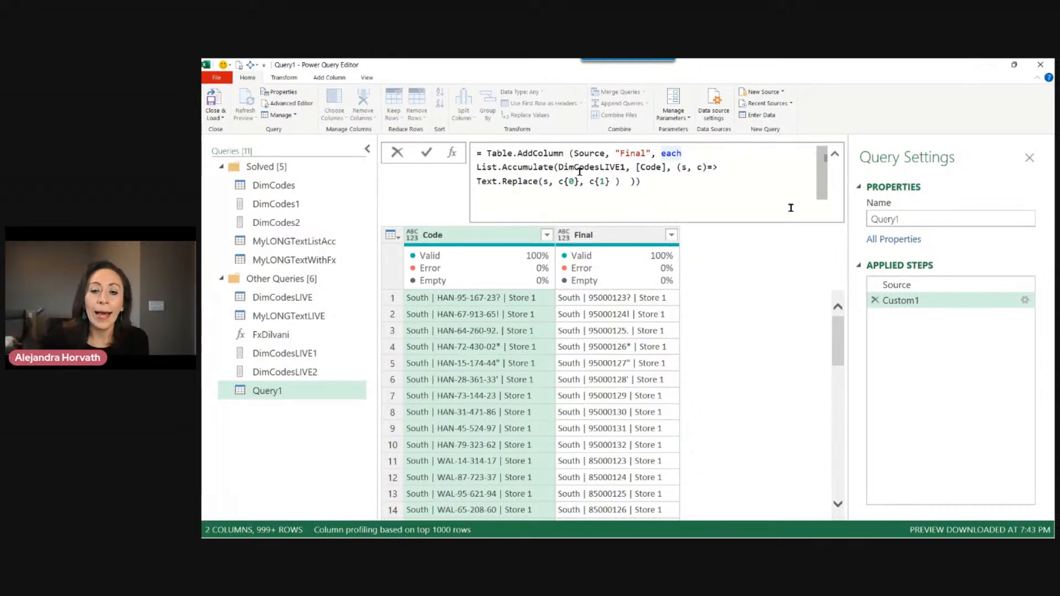
click(834, 153)
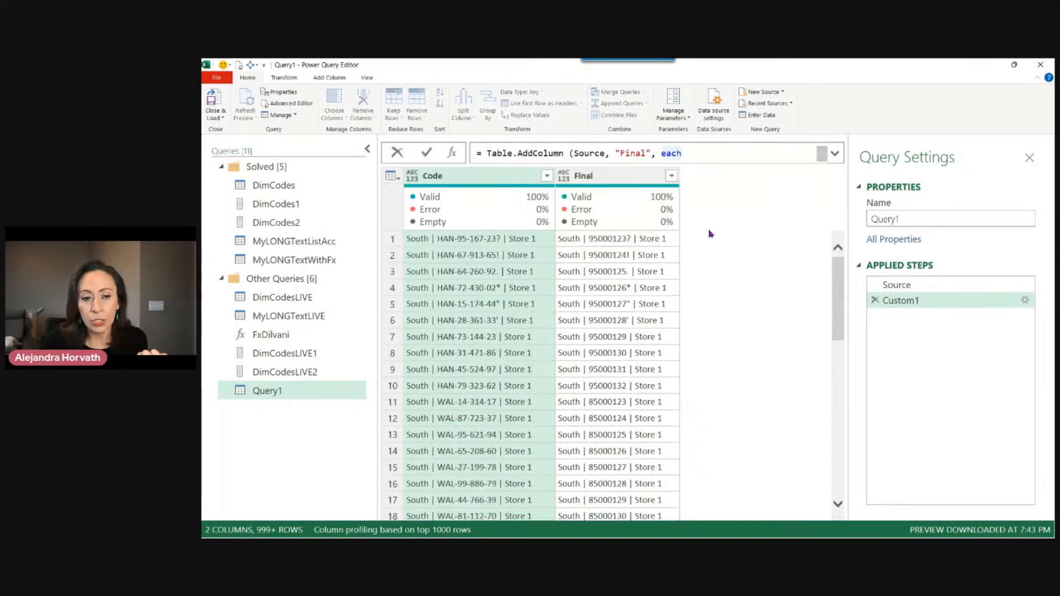
click(640, 181)
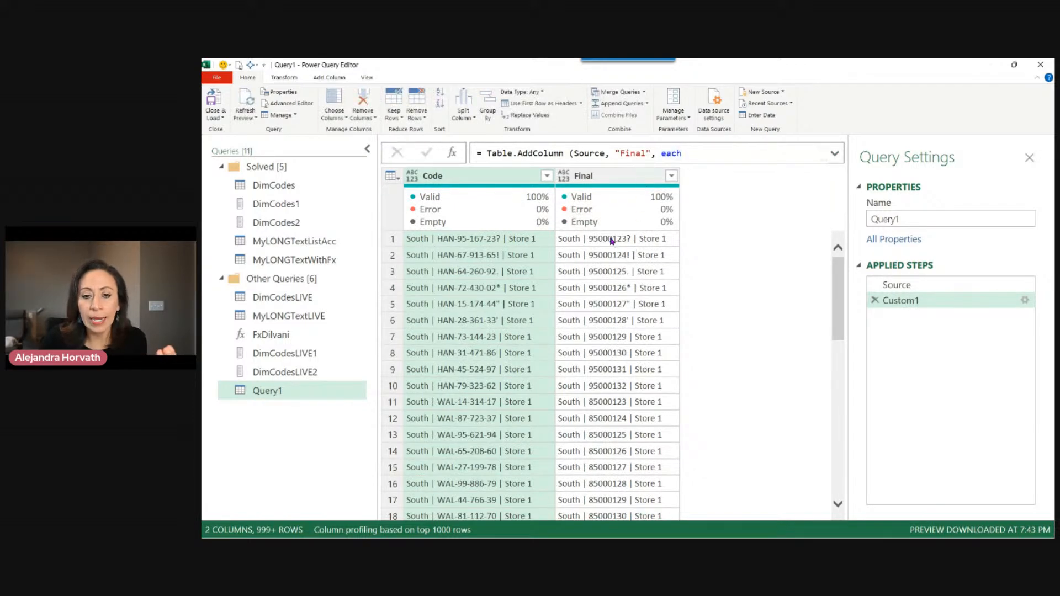
click(622, 181)
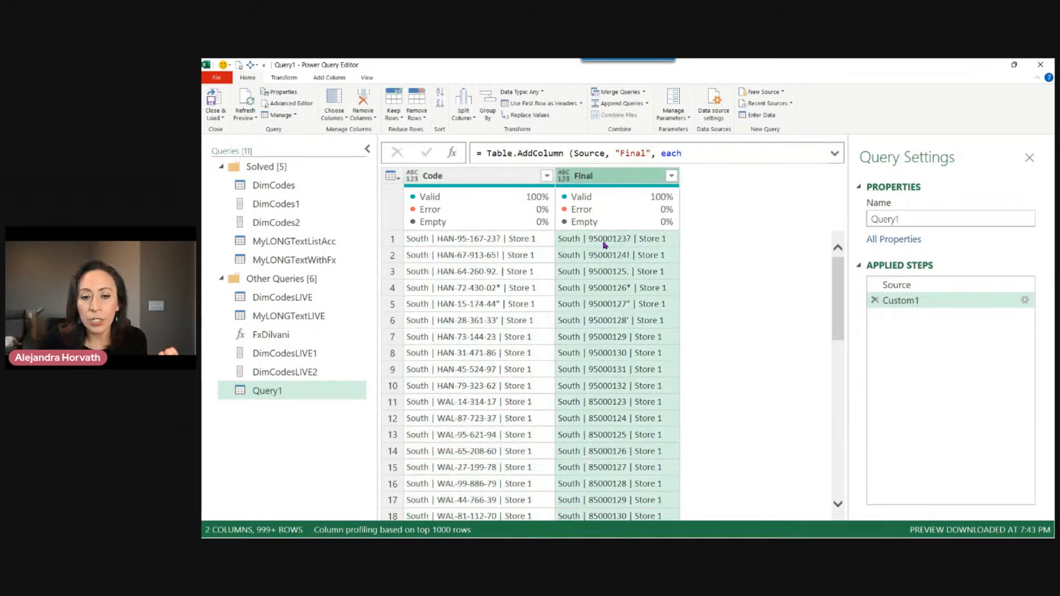
scroll(499, 284, down, 1)
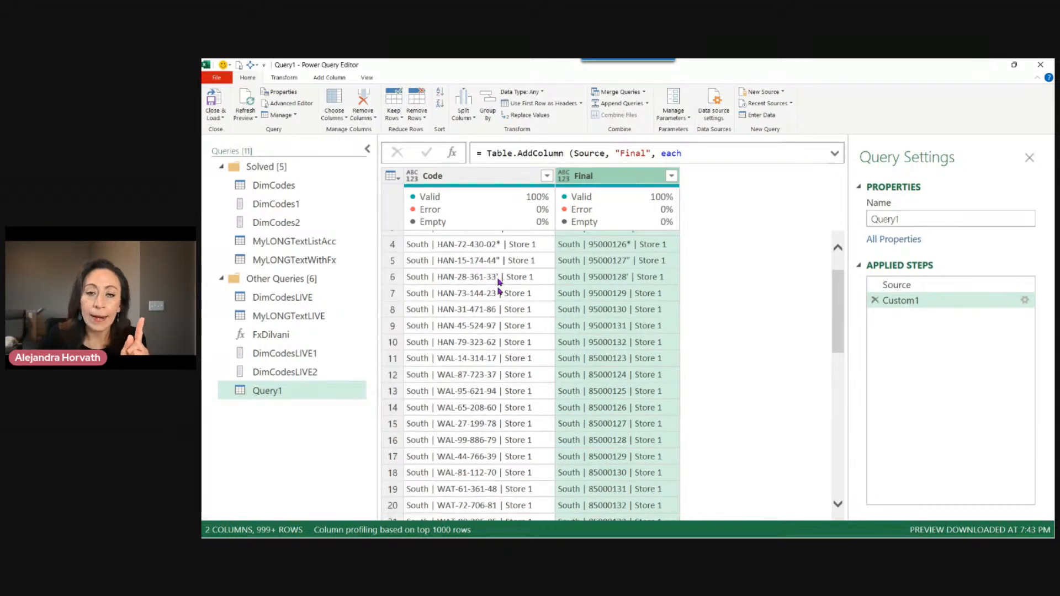
Compare row 6's full values in the Code and Final columns, highlighting the original code and its replacement
click(469, 277)
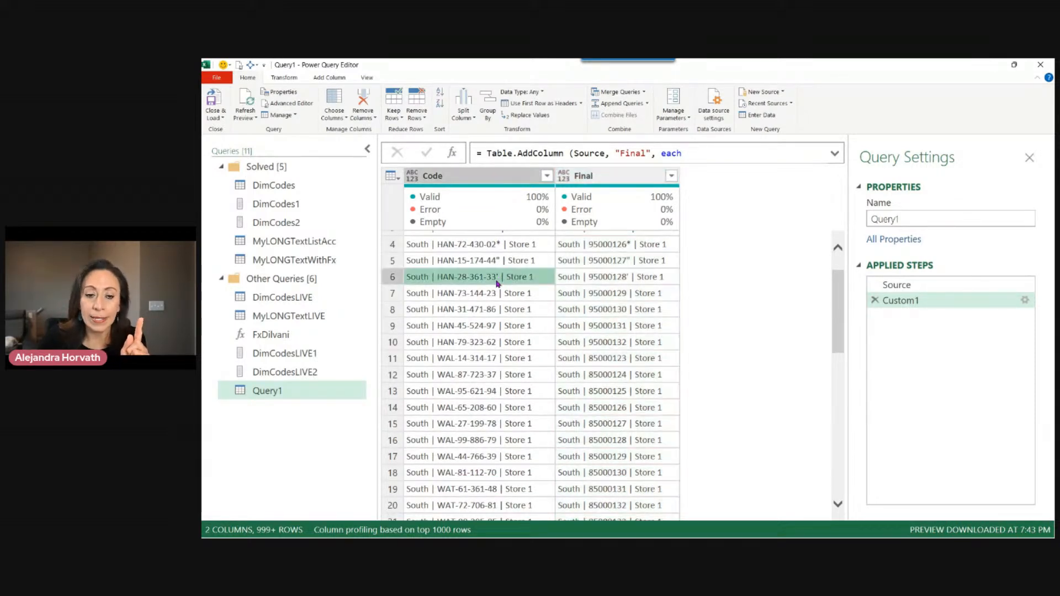
click(613, 279)
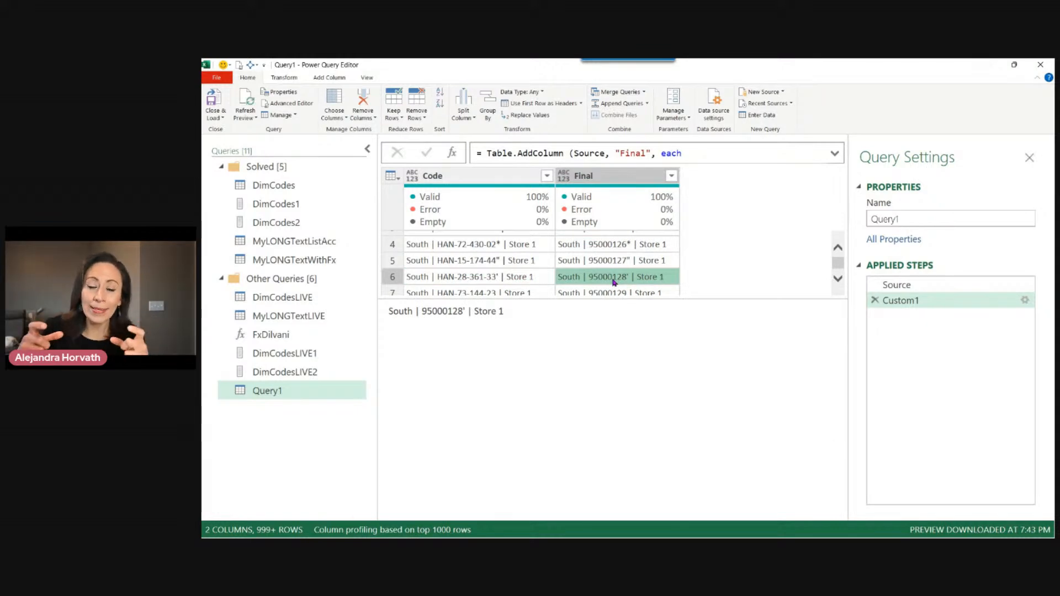
click(470, 282)
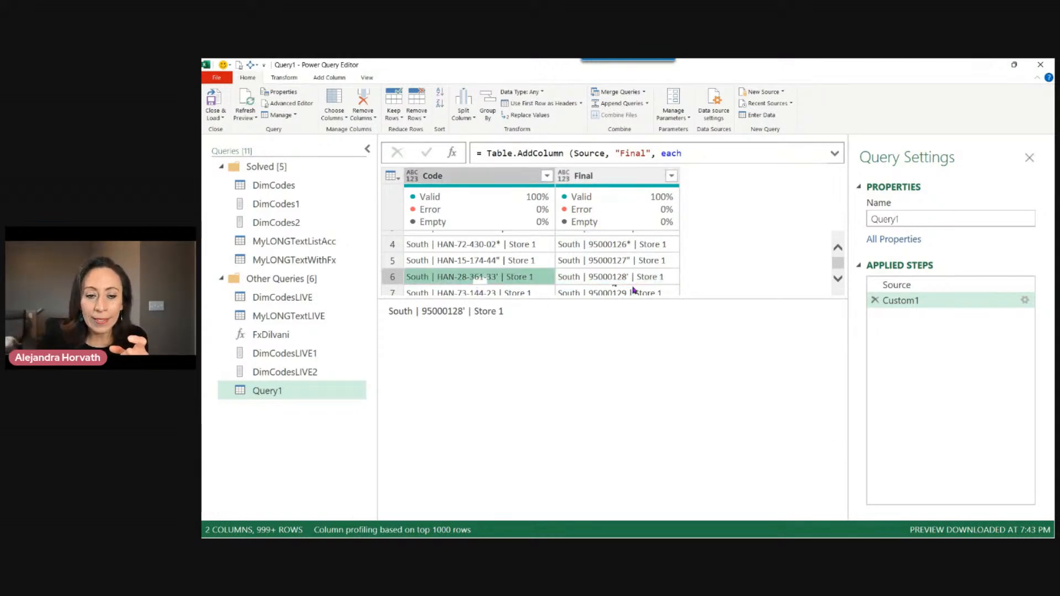
drag(422, 312, 482, 311)
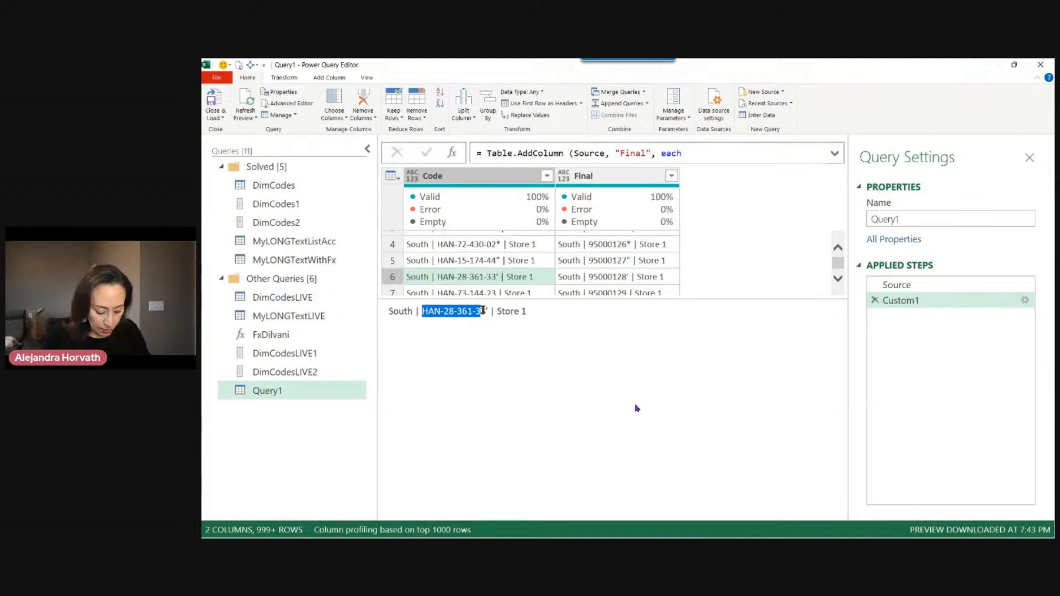
click(596, 283)
drag(423, 312, 463, 313)
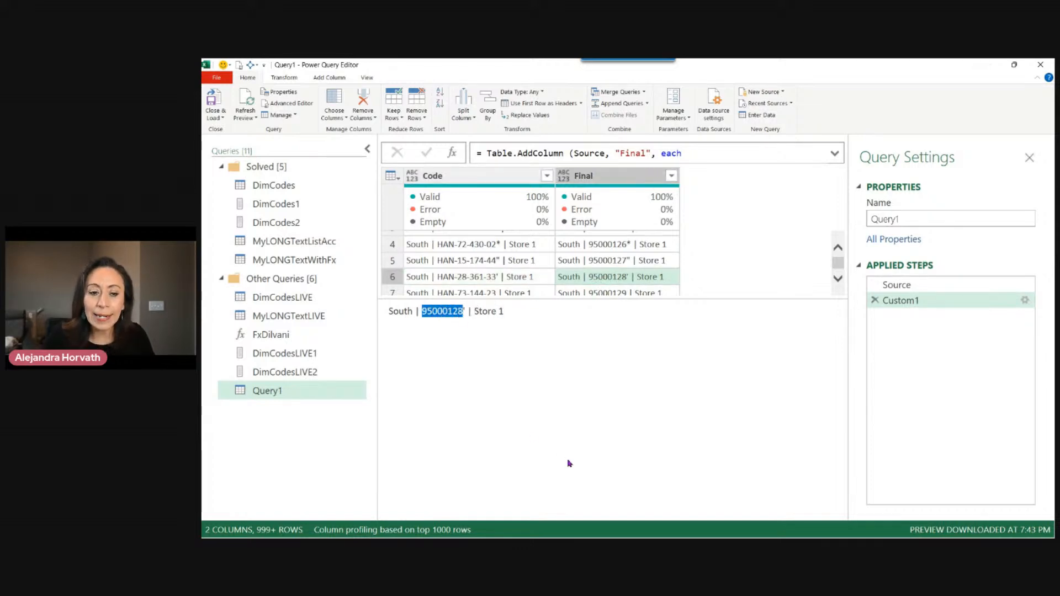
Compare row 4's Code and Final values, highlighting the code in front of the asterisk in each
scroll(536, 293, up, 1)
click(487, 265)
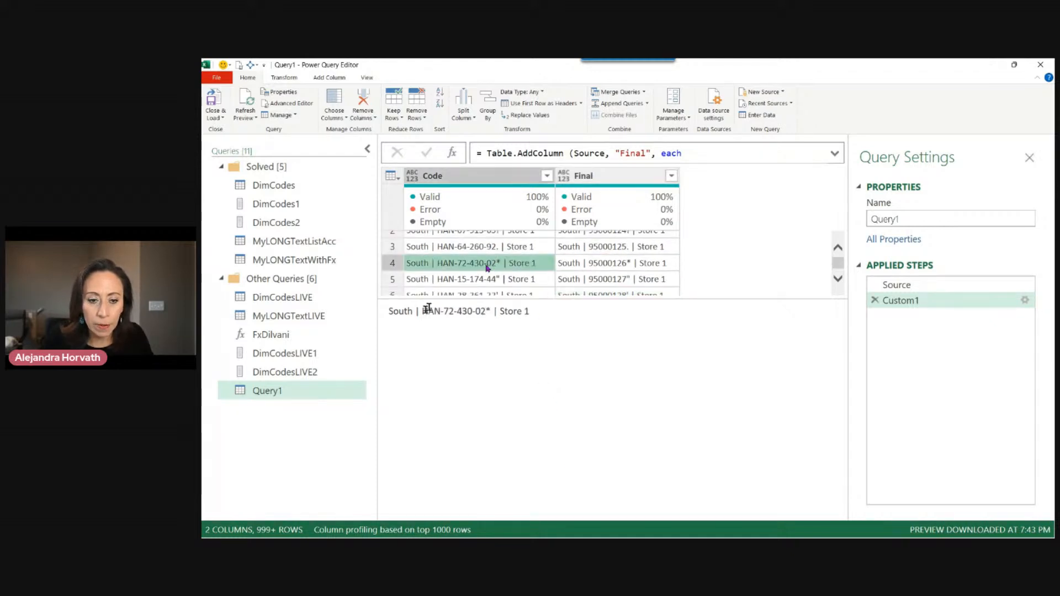
drag(423, 311, 485, 311)
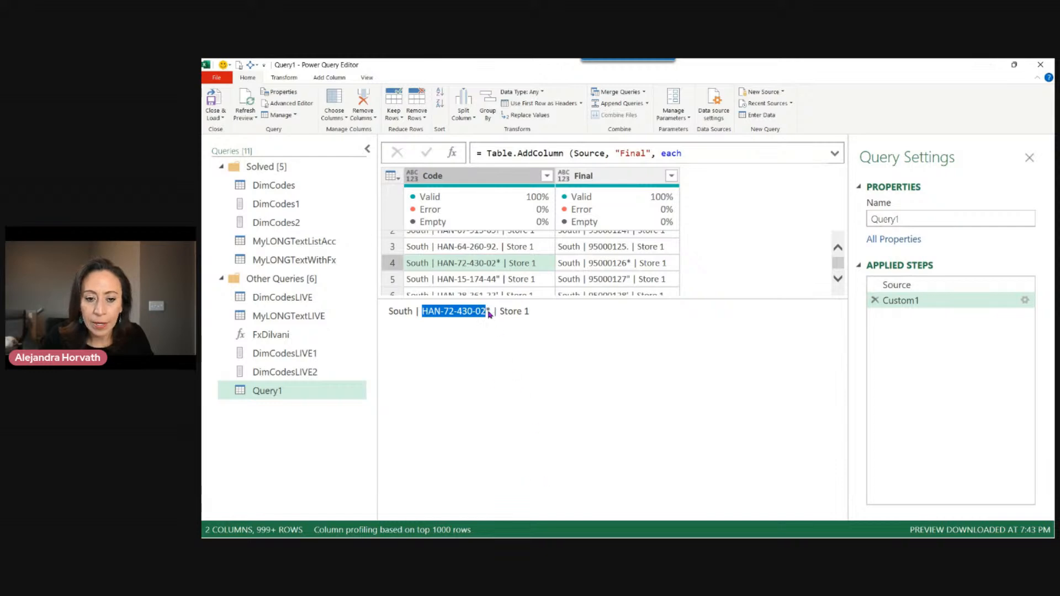
click(625, 263)
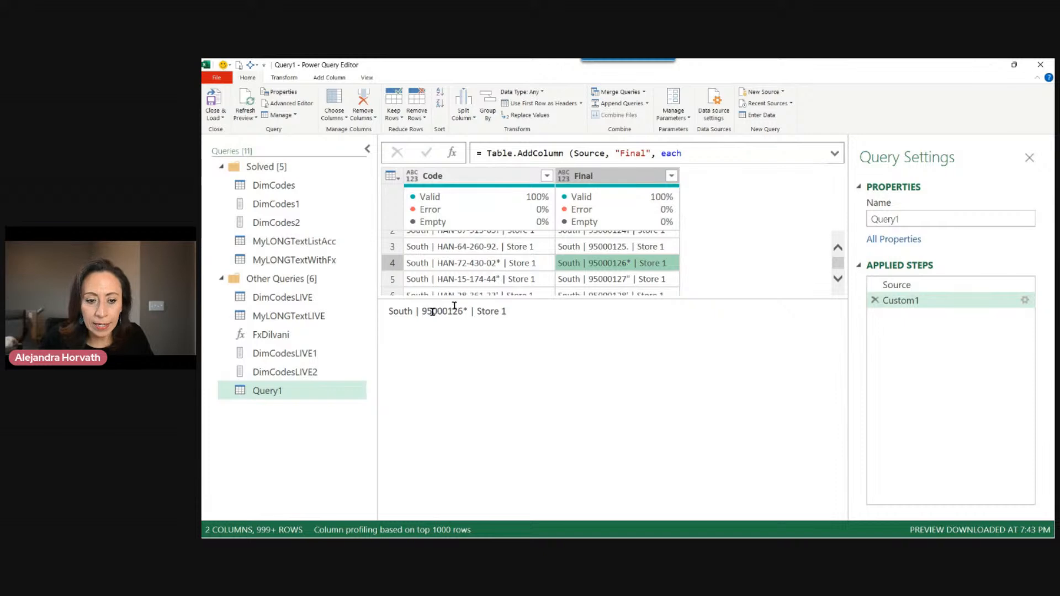
drag(422, 311, 462, 315)
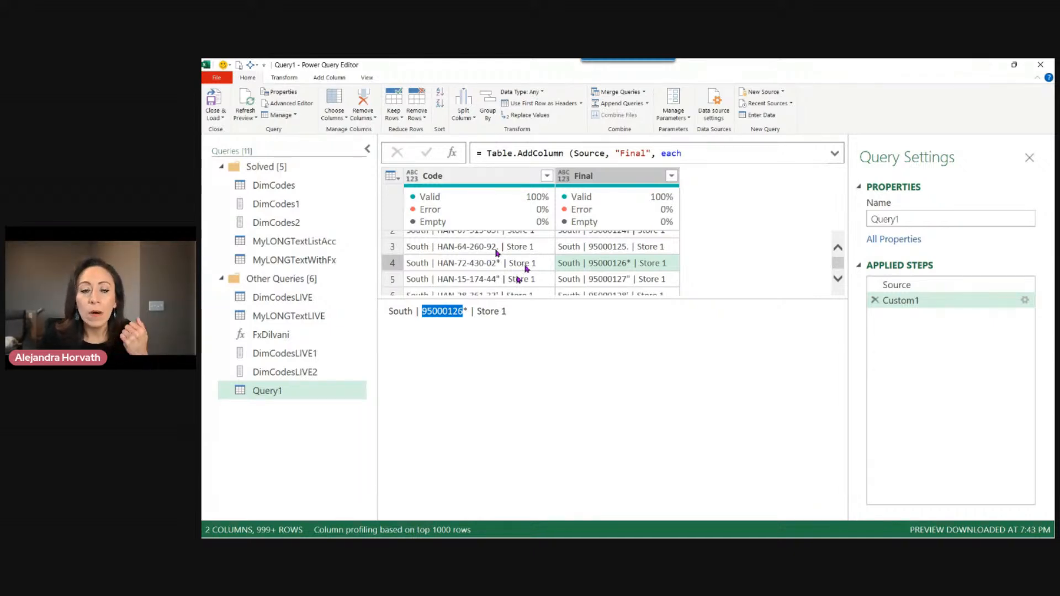
scroll(552, 255, down, 1)
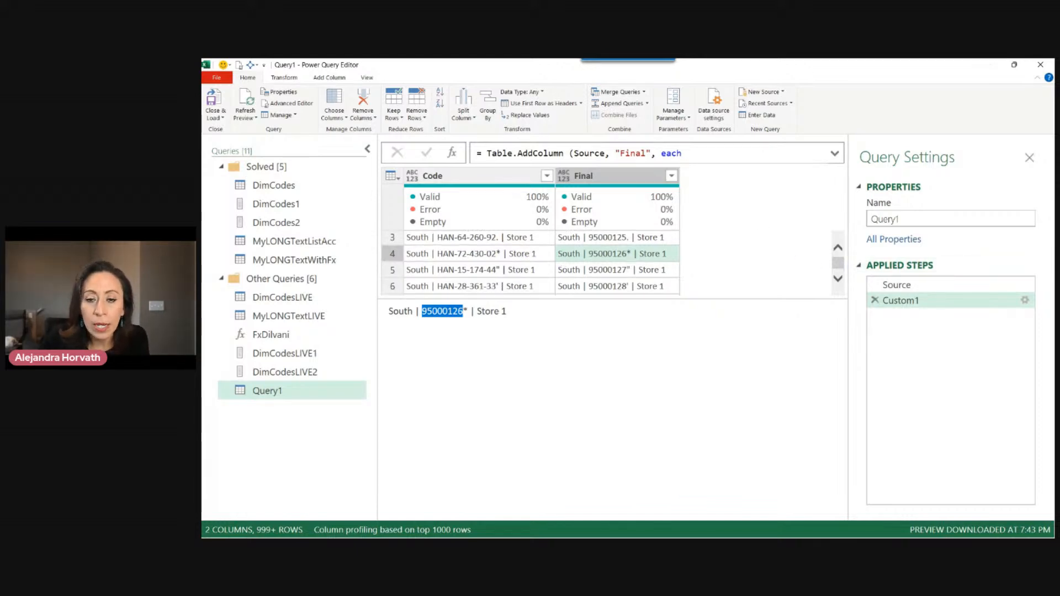
Compare row 36's Code and Final values and highlight the first letters of the name in the Code value
click(487, 176)
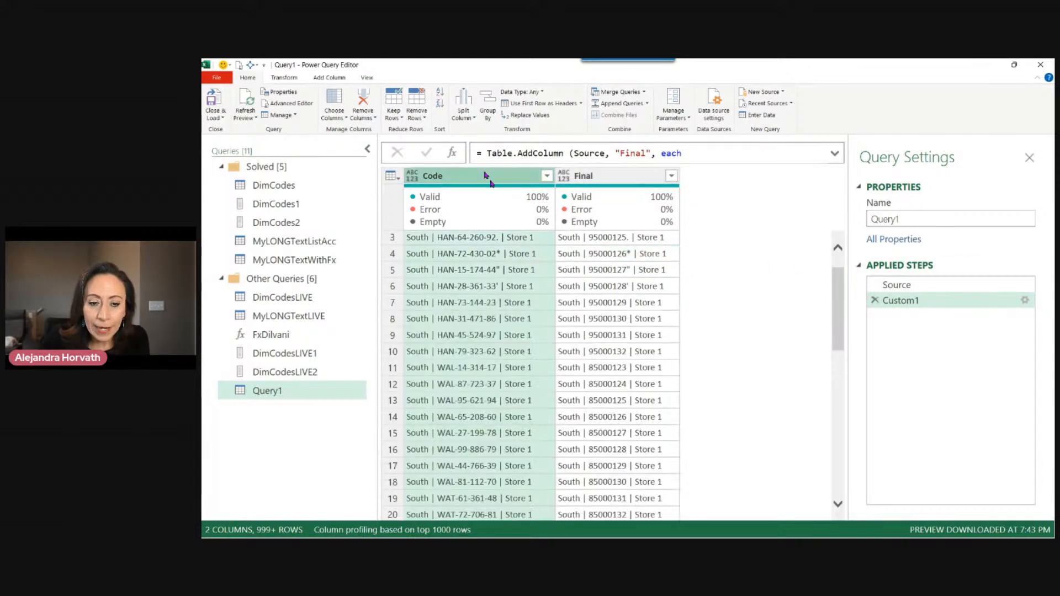
scroll(511, 270, down, 10)
scroll(512, 288, down, 1)
click(509, 285)
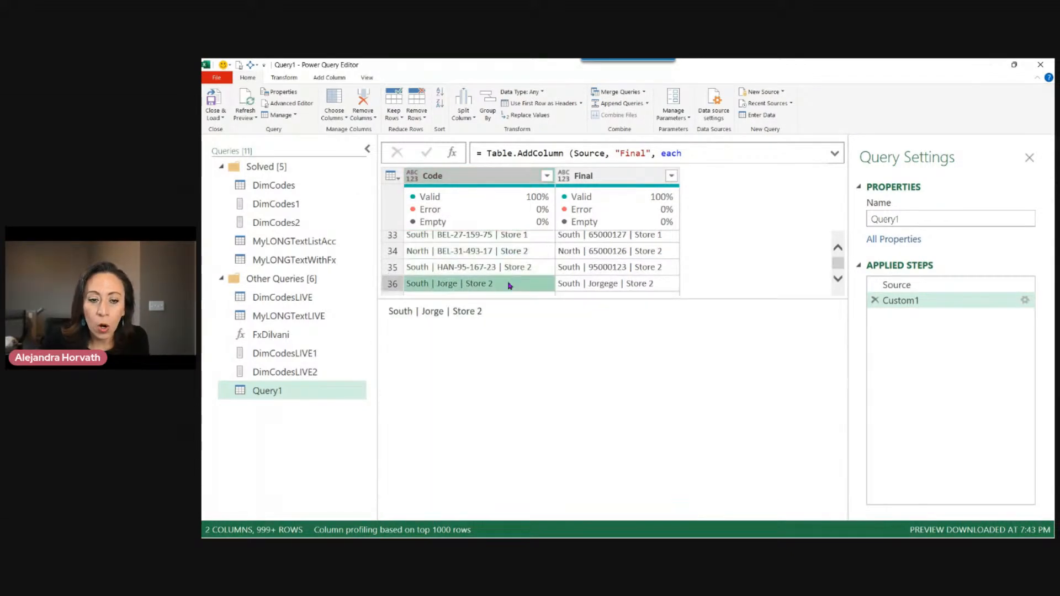
click(674, 284)
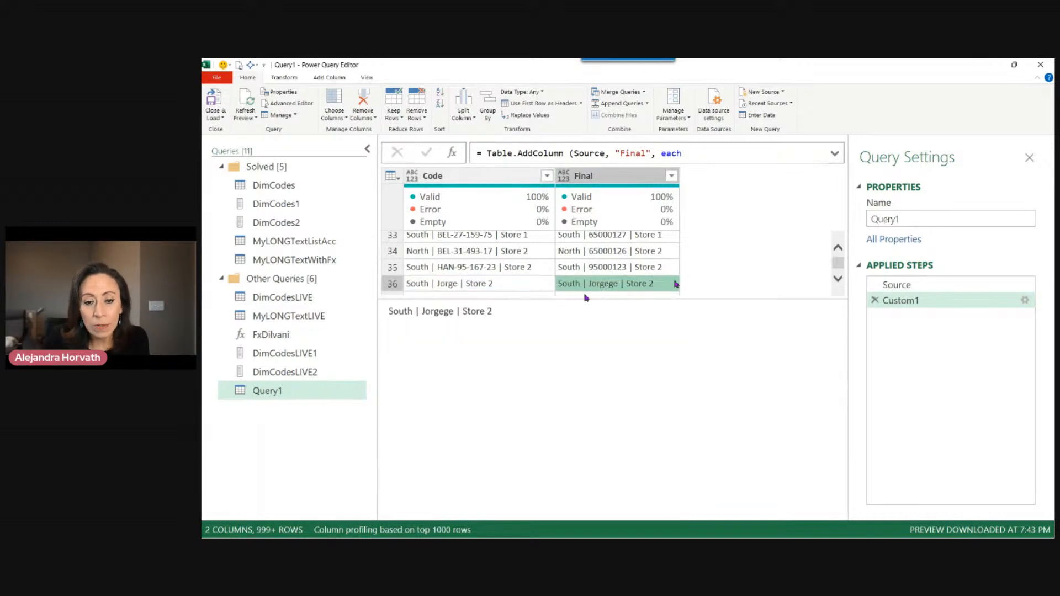
click(440, 284)
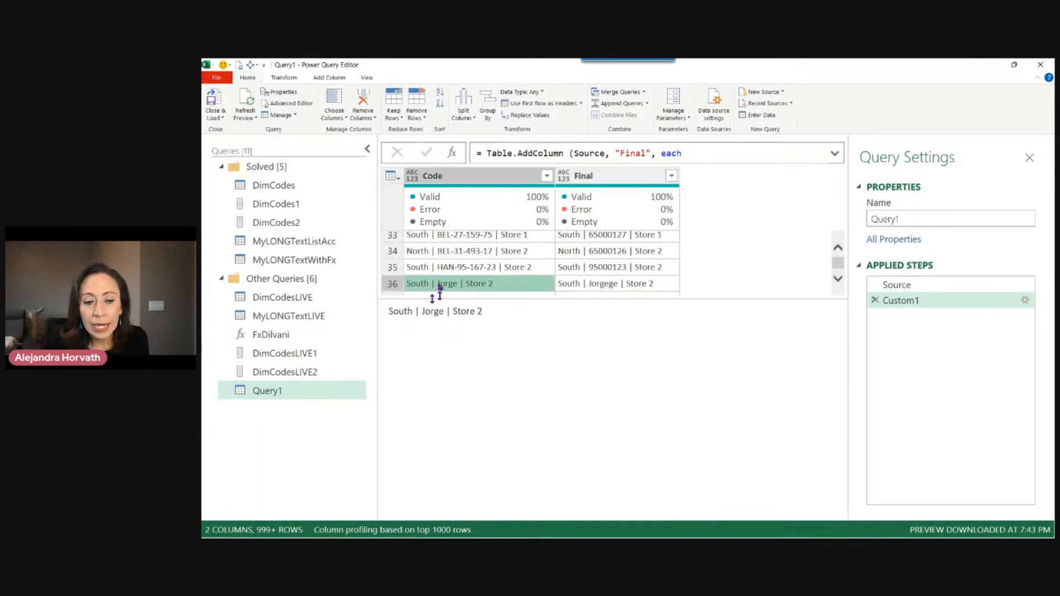
drag(422, 311, 434, 311)
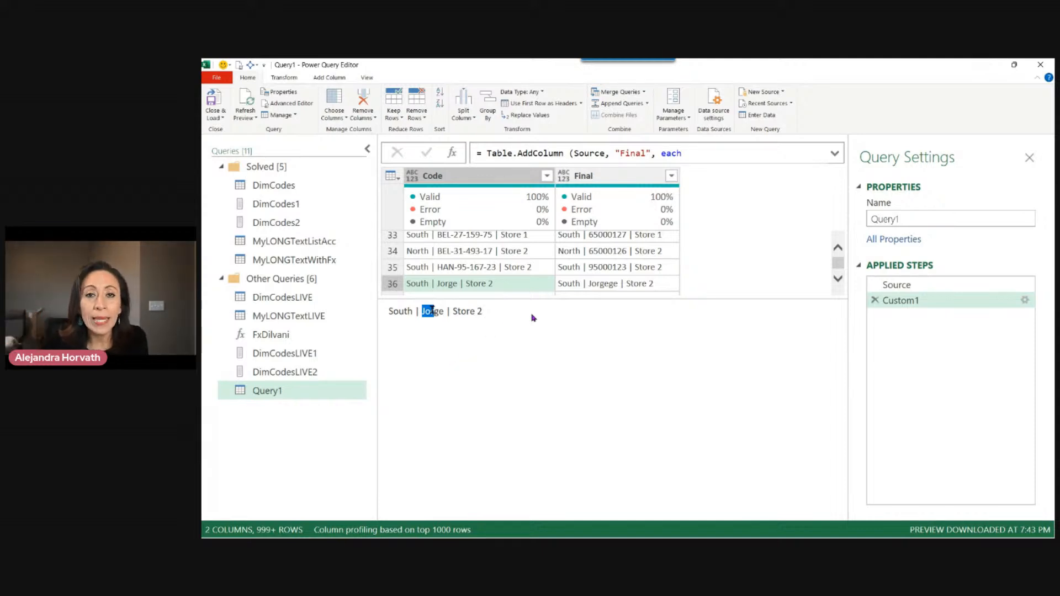
Inspect row 36's Final value and highlight the extra "ge" at the end of the name
click(669, 287)
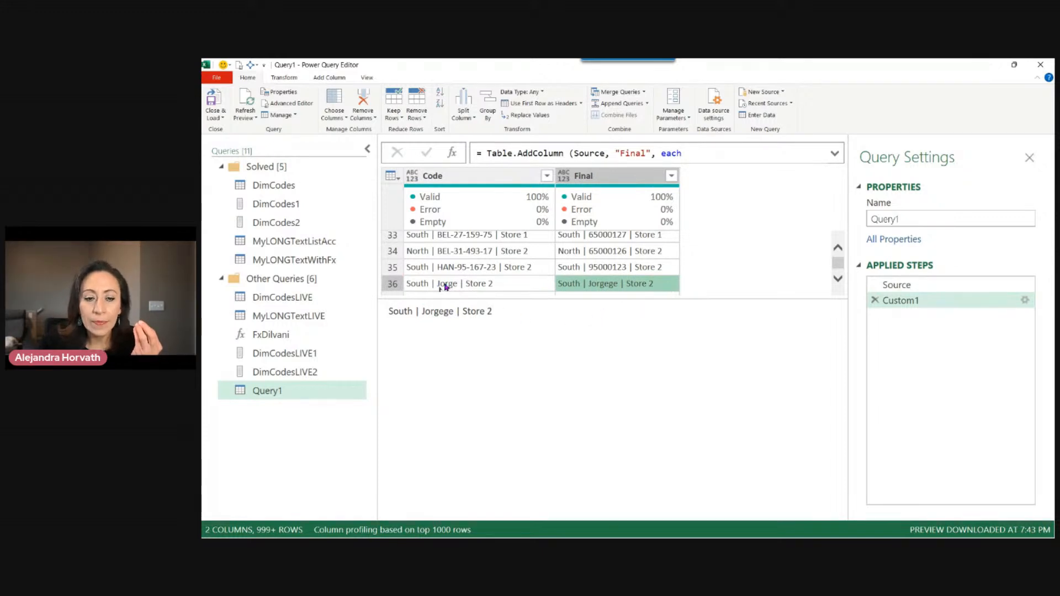
double_click(431, 311)
click(450, 312)
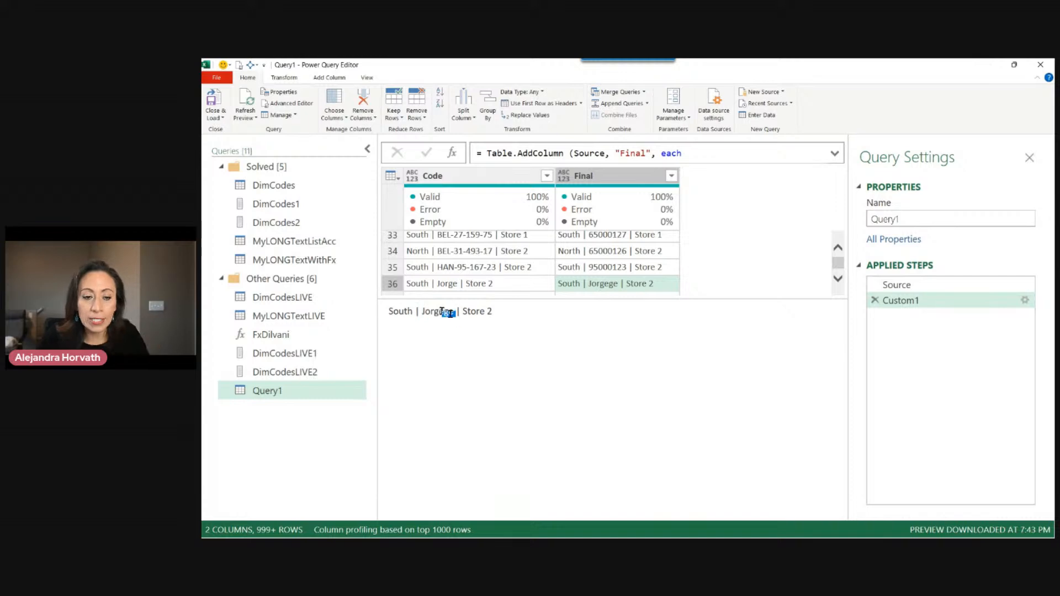
drag(442, 311, 422, 311)
key(Right)
key(shift+Right)
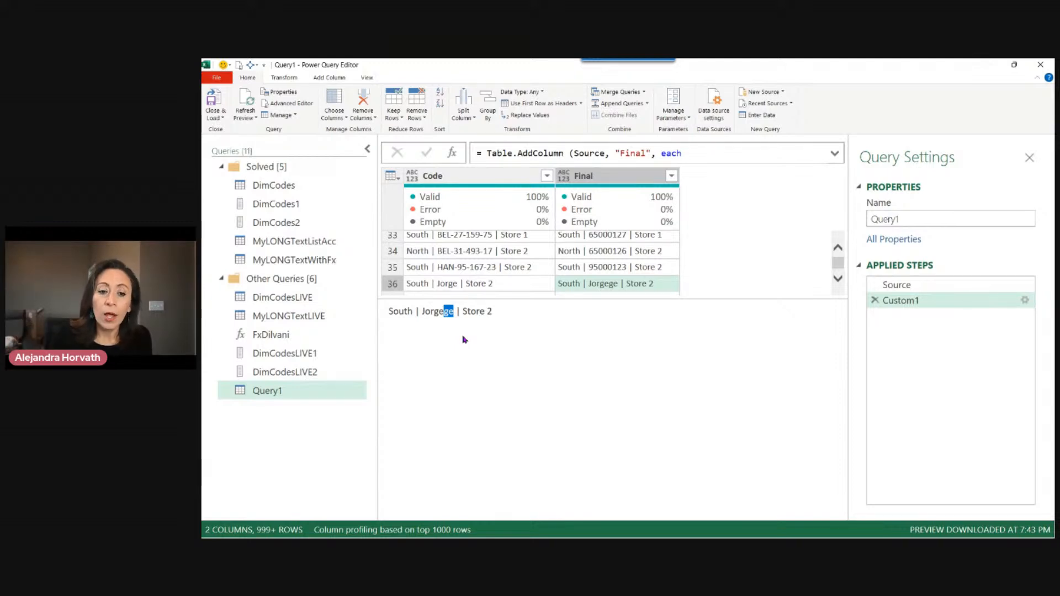
Inspect the Code value in row 37, which holds the shortened name
click(546, 284)
scroll(545, 280, down, 1)
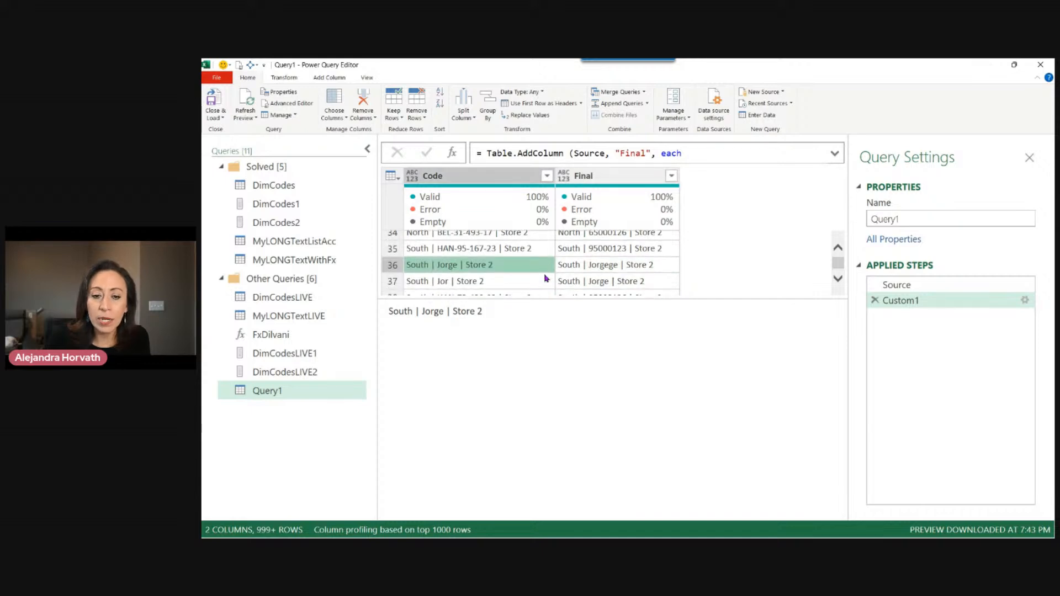
click(546, 280)
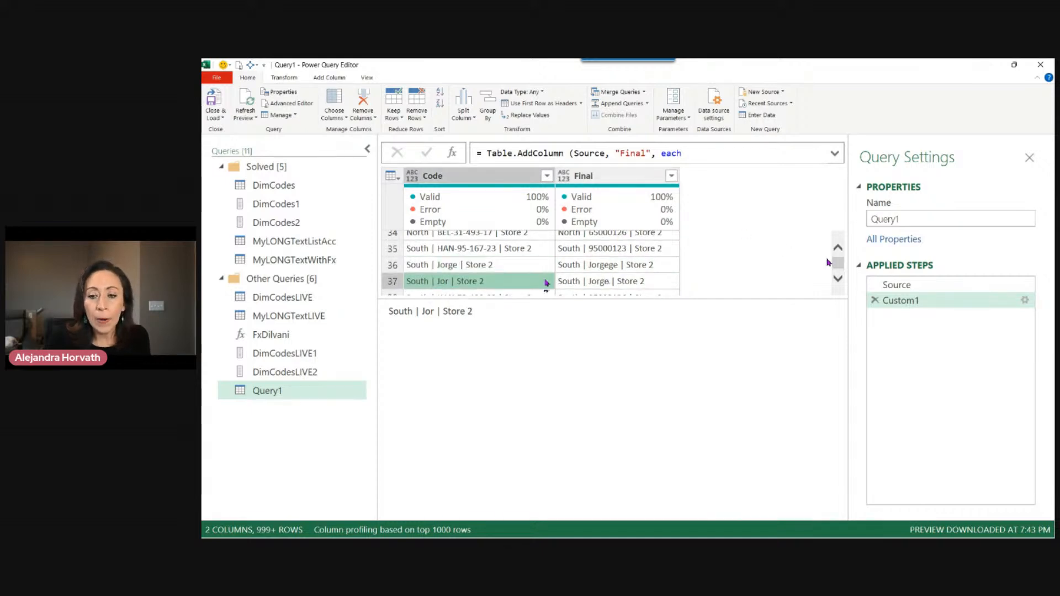
Return to the first rows, check the Code values in rows 2 and 3, and select the Final column
click(629, 177)
drag(839, 352, 839, 261)
click(635, 240)
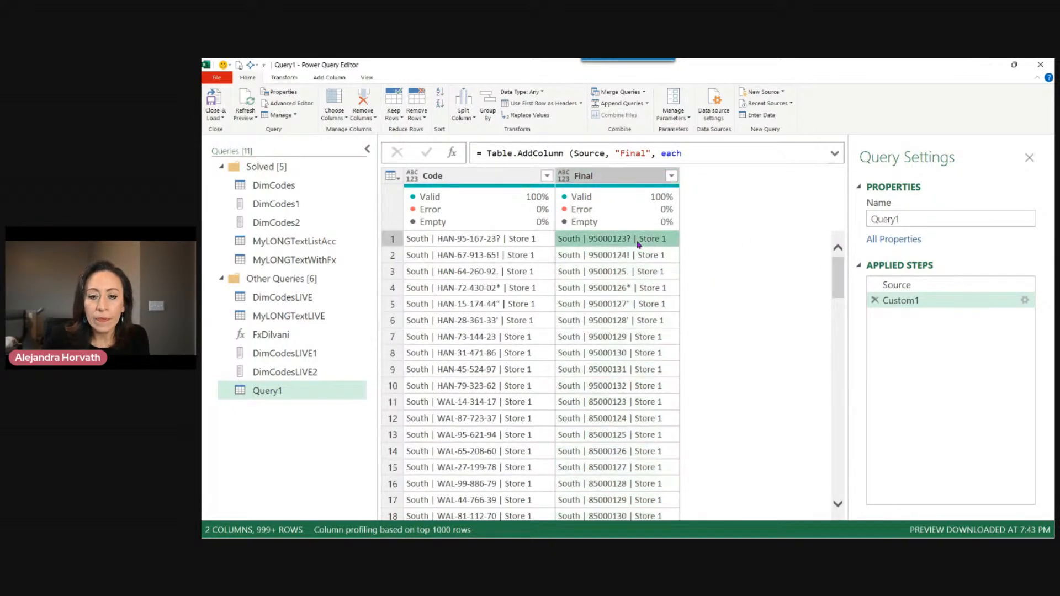
click(513, 254)
click(508, 272)
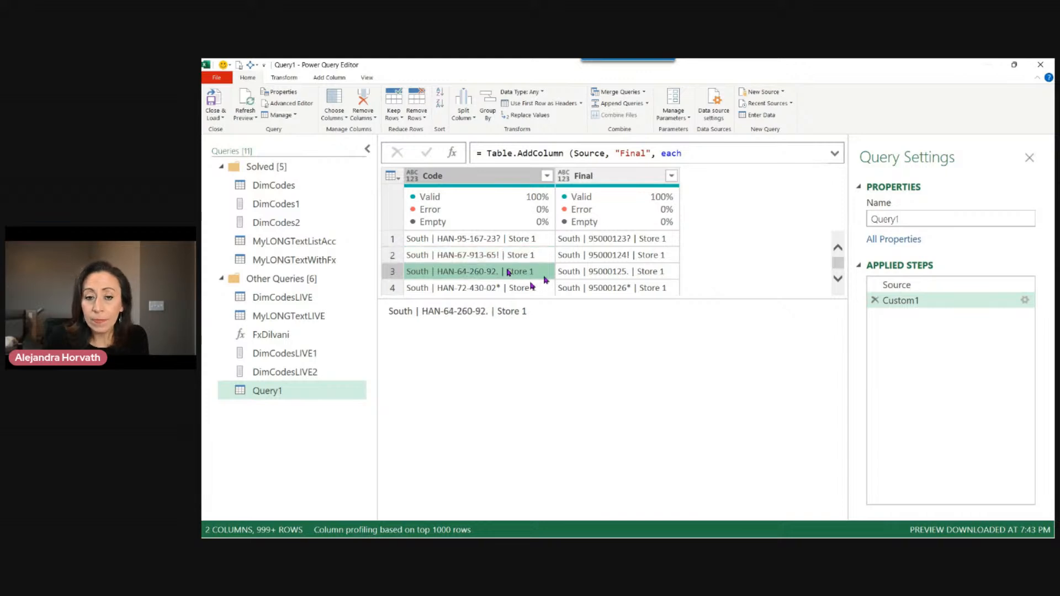
click(608, 174)
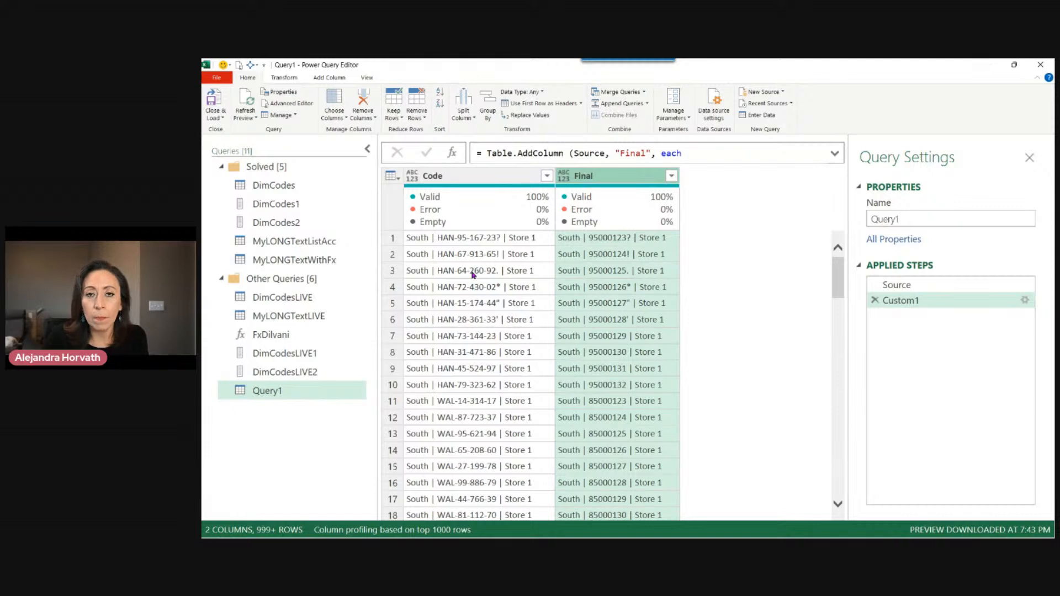